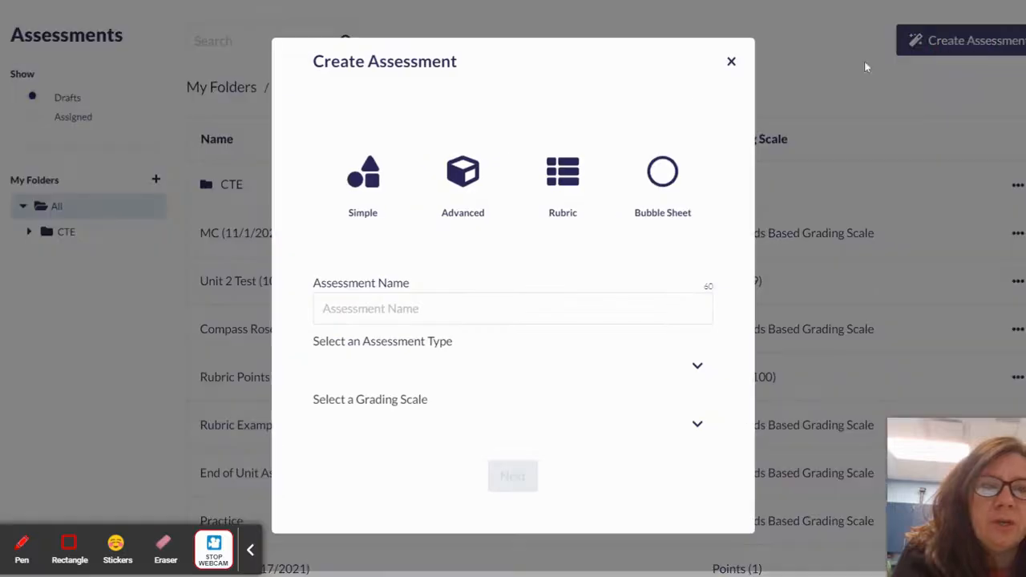
Create an Advanced assessment named "Video Upload" with assessment type Assignment and grading scale Points, and continue to the builder
left_click(466, 181)
left_click(345, 306)
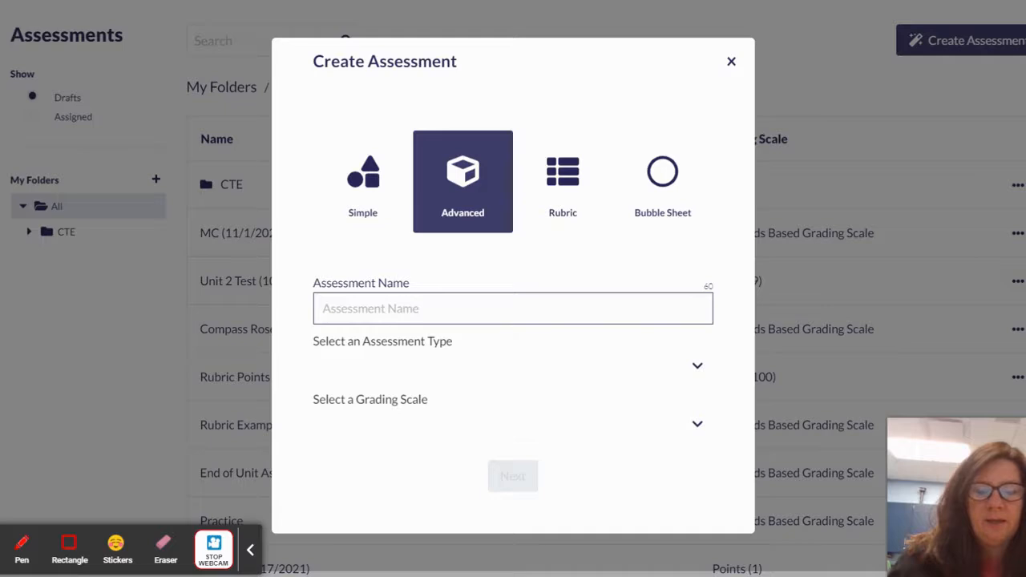
type("Video")
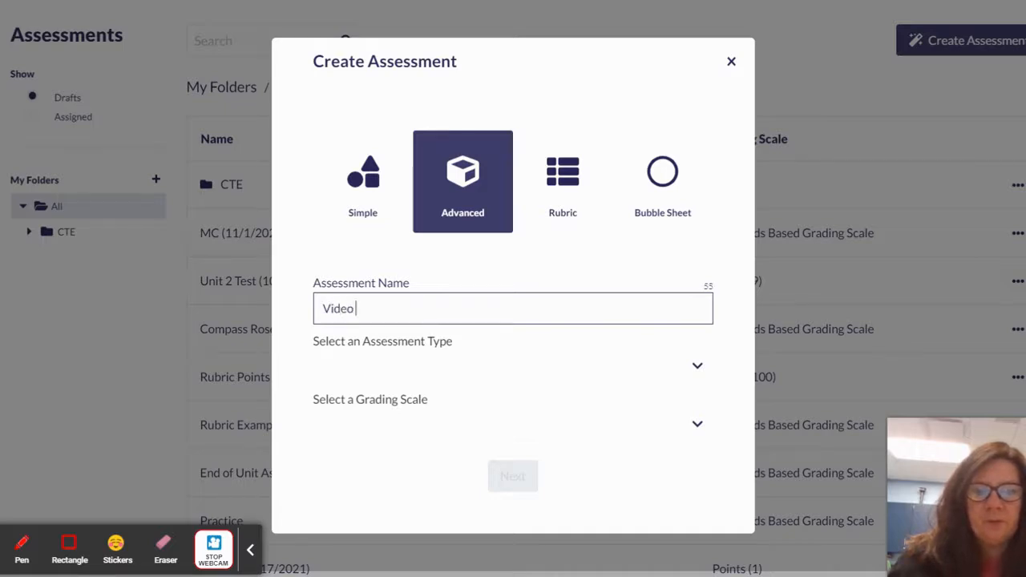
type(" Upload")
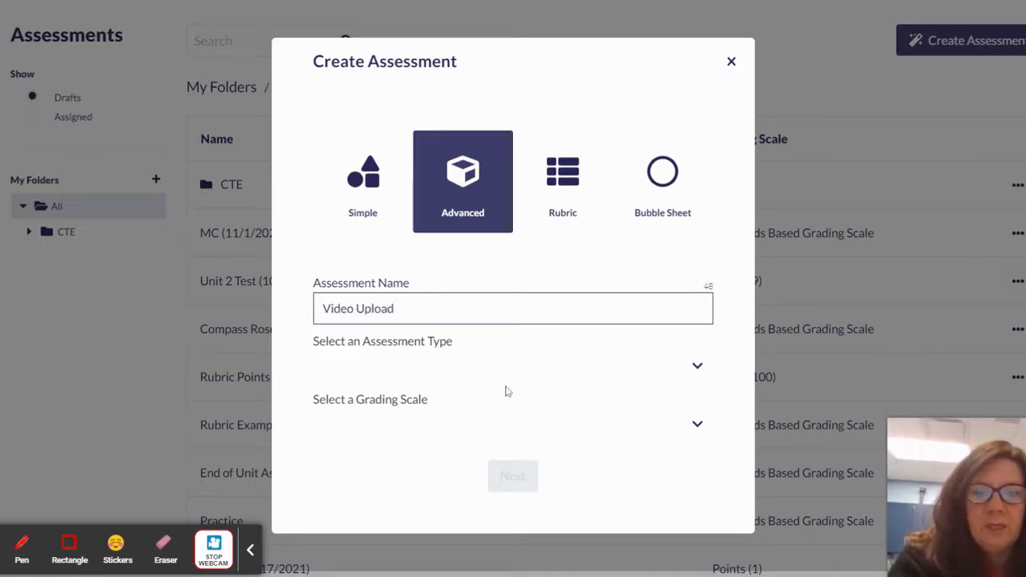
left_click(699, 367)
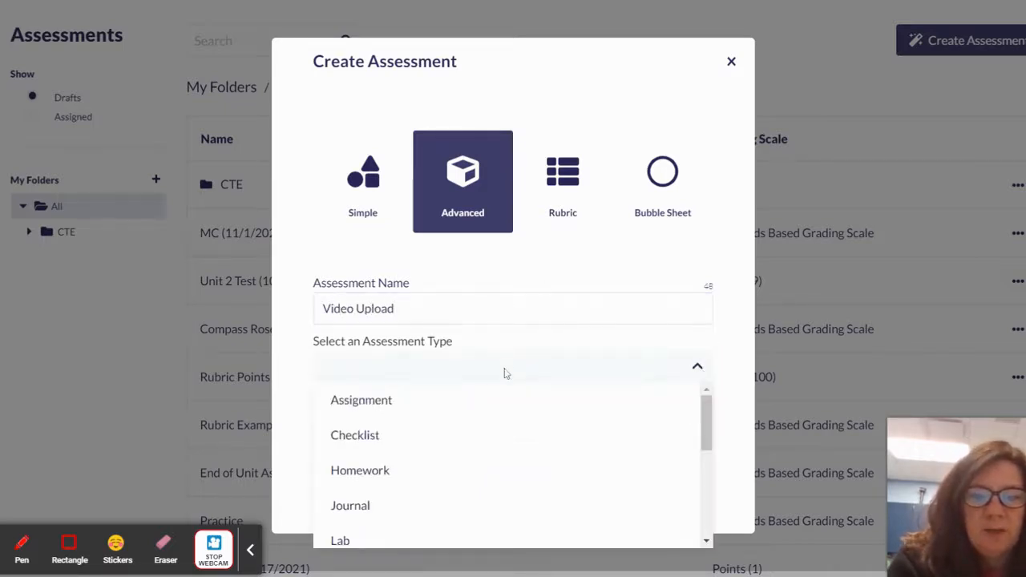
left_click(430, 415)
left_click(696, 424)
left_click(521, 462)
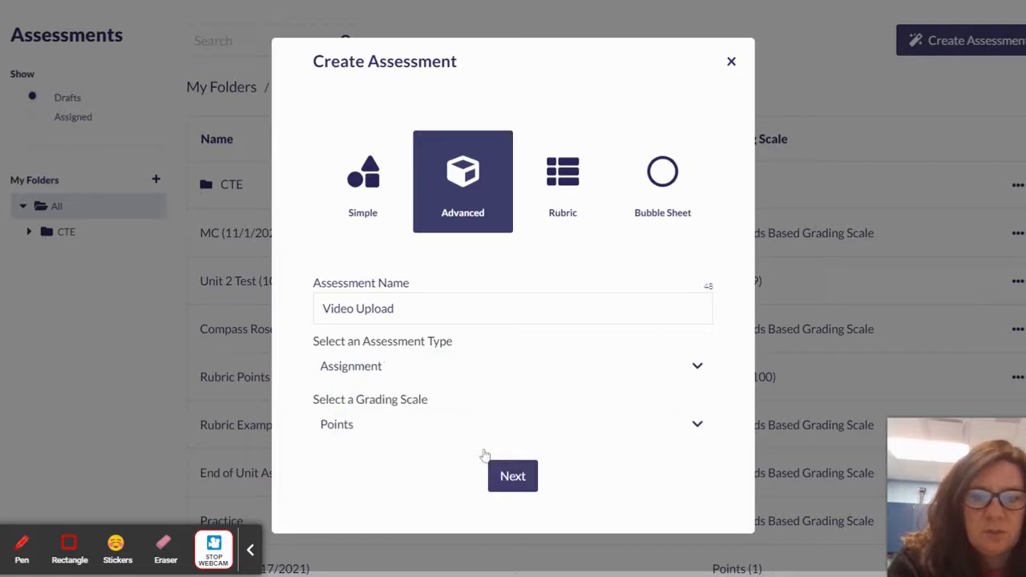
left_click(516, 476)
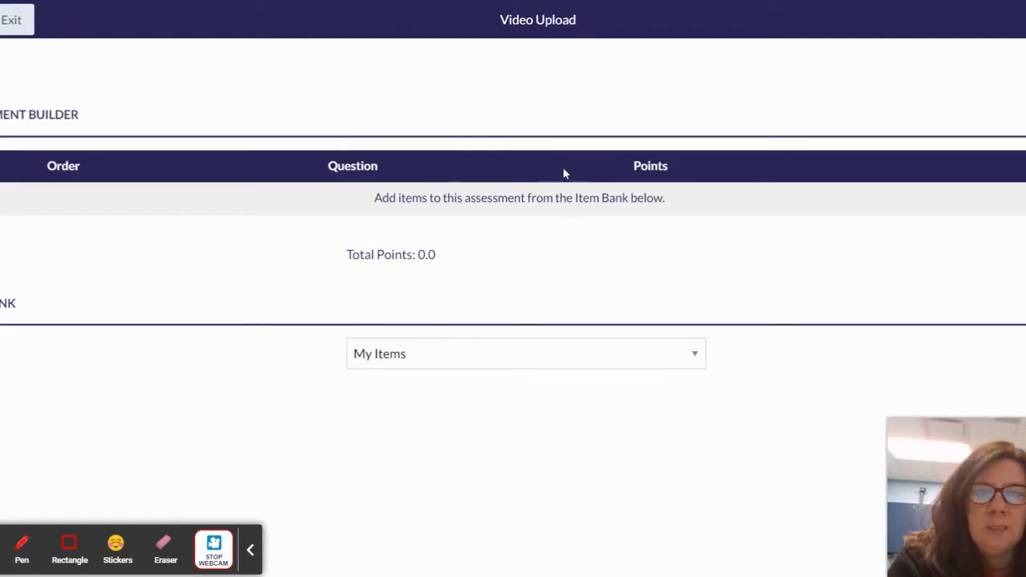
Create a new item in My Items titled "Upload Video" and open the question types for adding new content
scroll(565, 196, "down", 3)
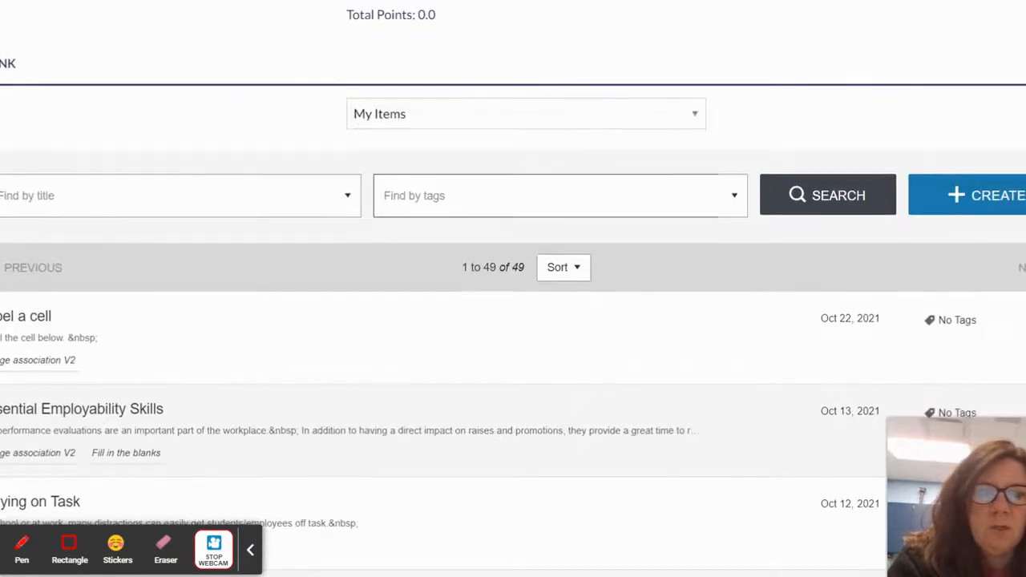
left_click(978, 197)
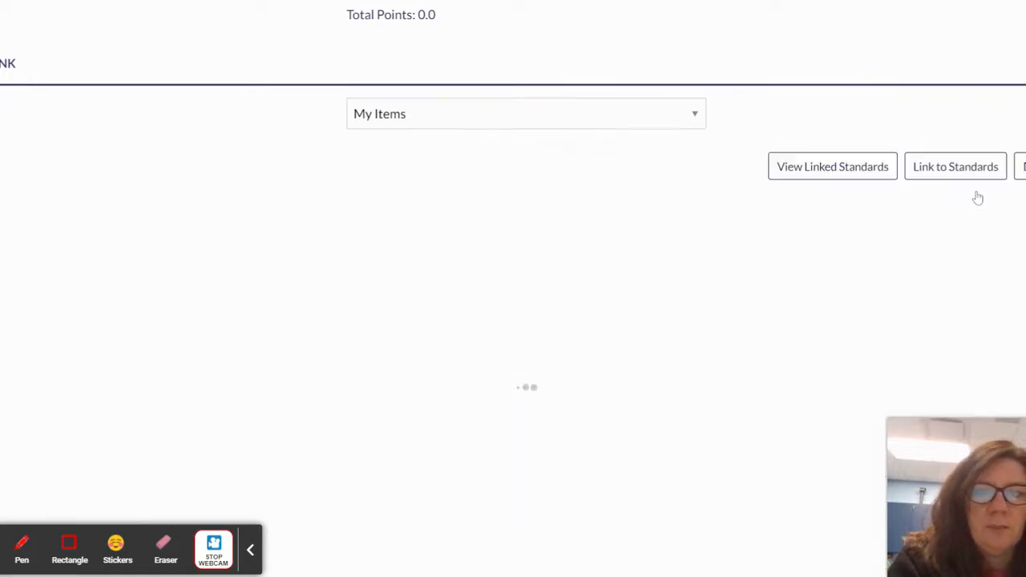
left_click(115, 259)
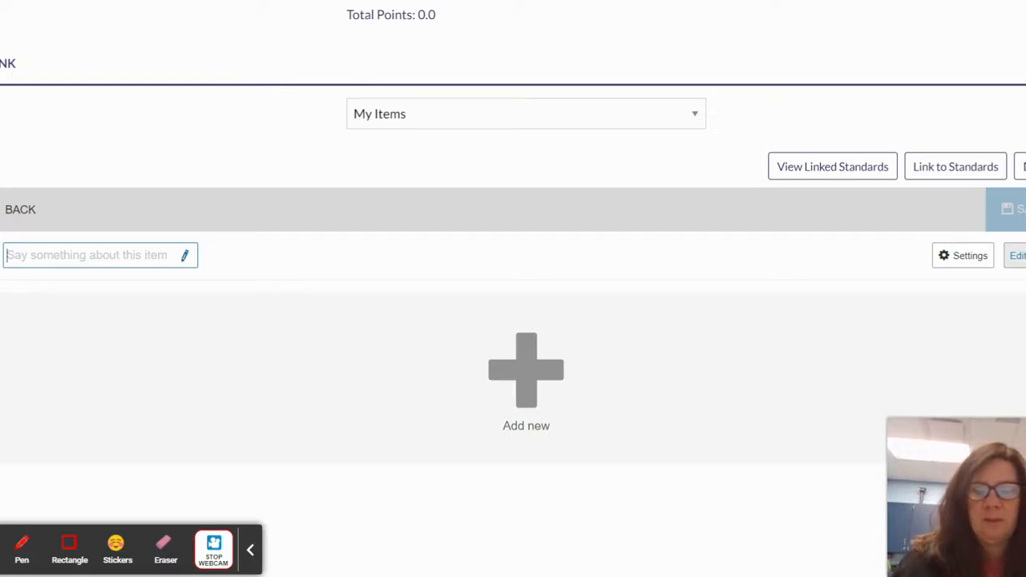
type("Upload Video")
left_click(552, 383)
scroll(244, 303, "down", 2)
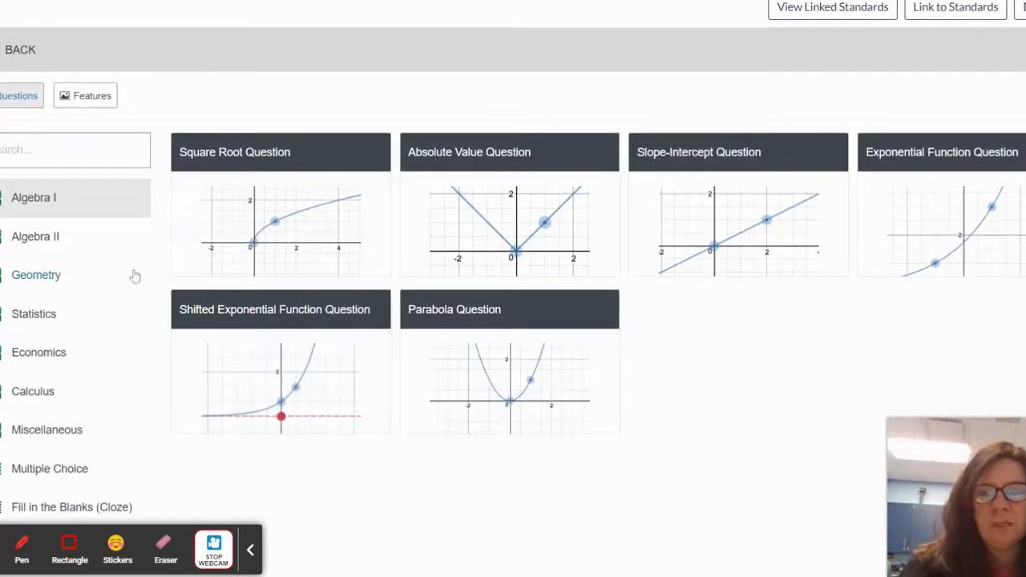
left_click(88, 149)
type("file")
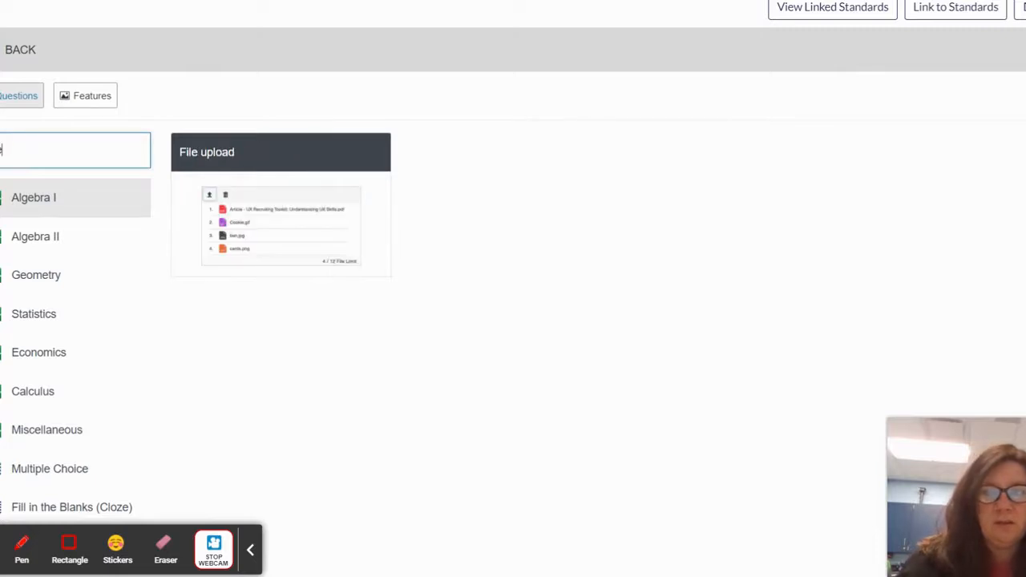
key("BackSpace")
key("BackSpace")
key("BackSpace")
key("BackSpace")
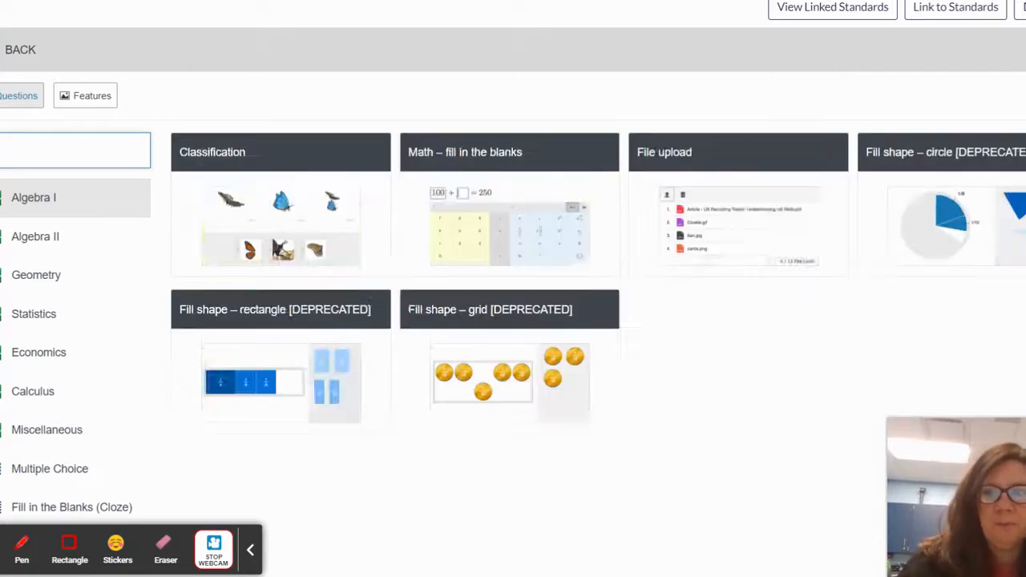
Add a File upload question to the item
scroll(87, 267, "down", 1)
scroll(85, 268, "down", 4)
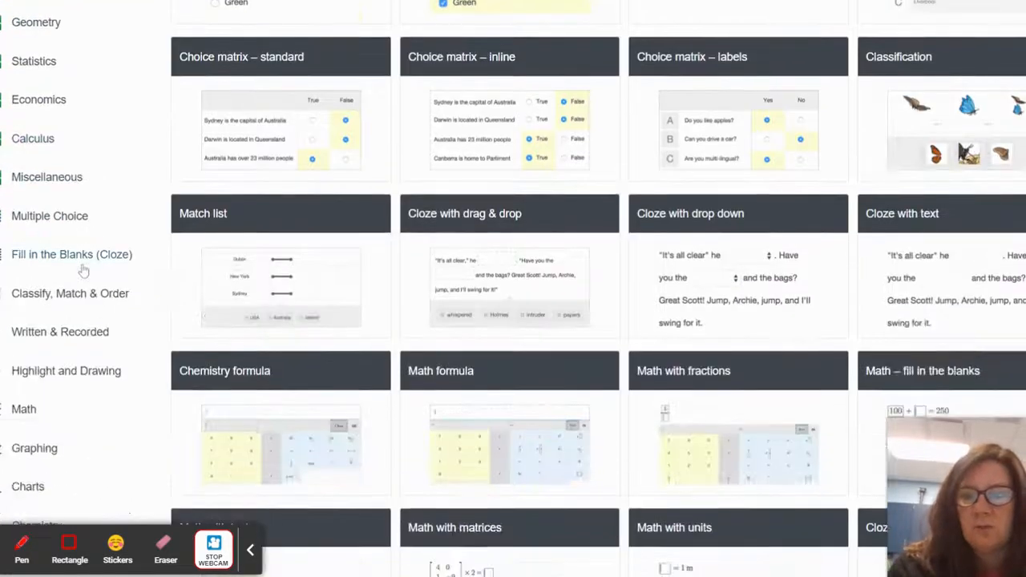
left_click(19, 420)
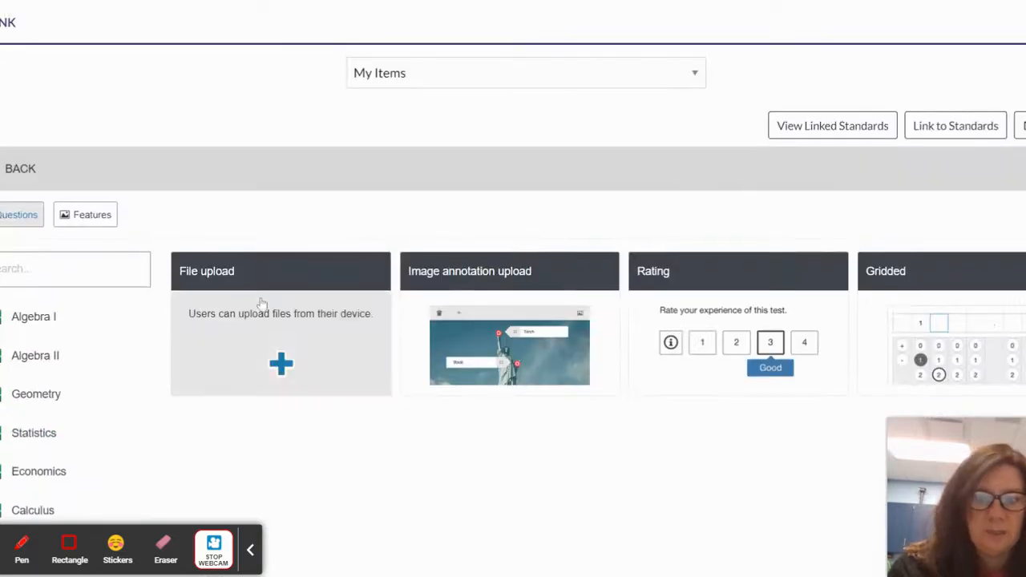
left_click(282, 362)
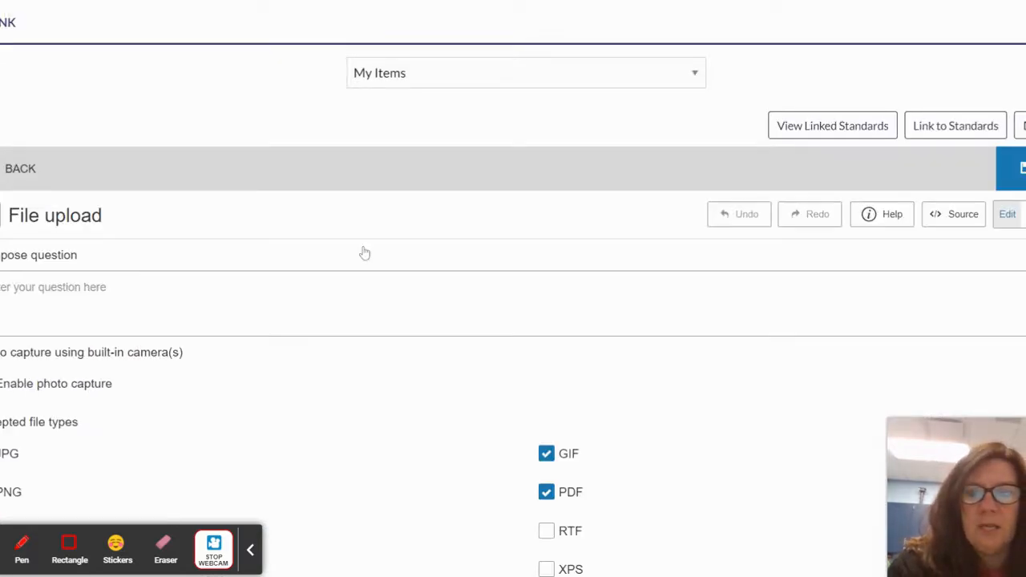
Compose the question text "Upload the PSA you created about Red Ribbon Week."
scroll(365, 253, "down", 1)
left_click(110, 210)
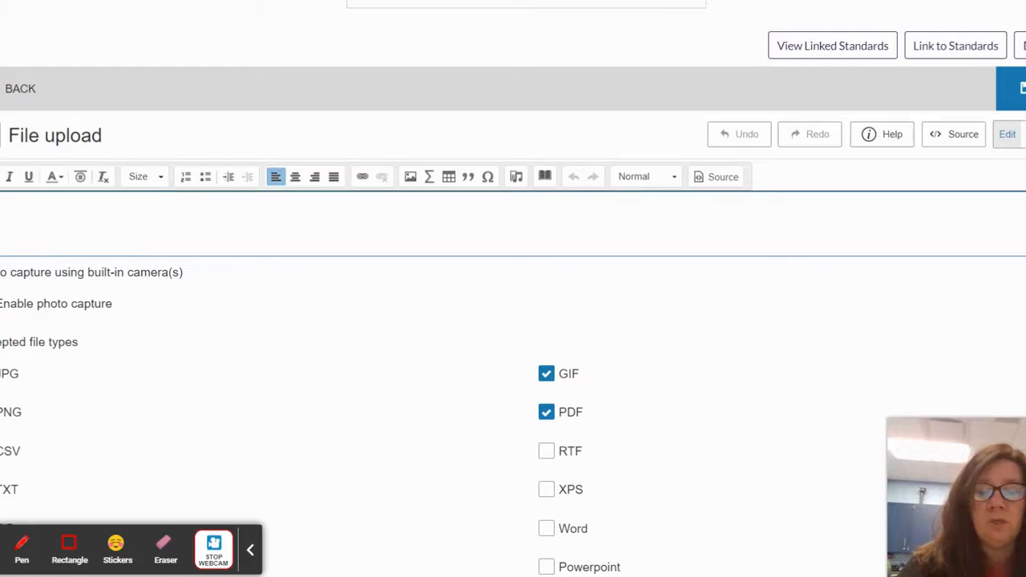
type("Upload the vide")
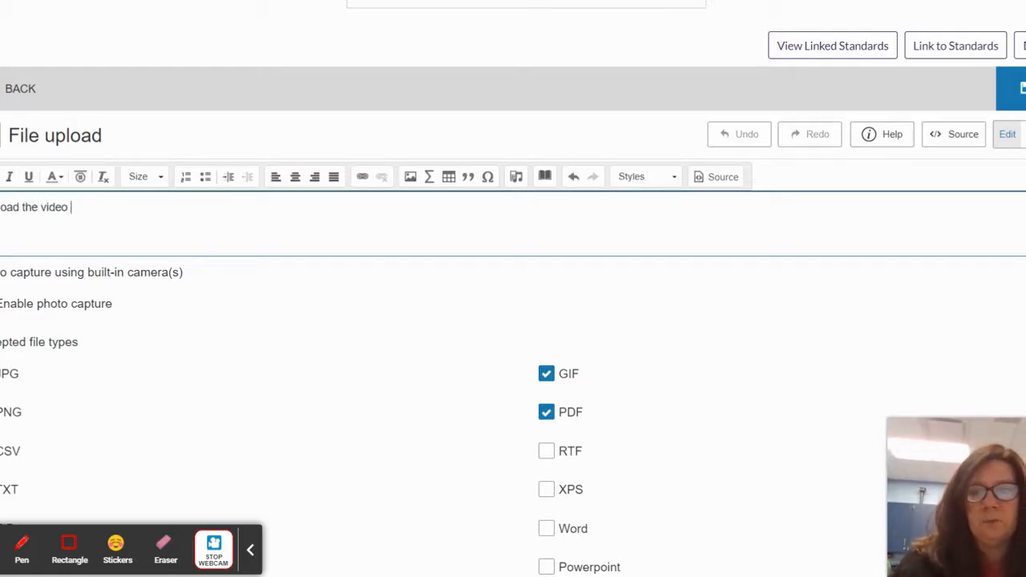
key("BackSpace")
key("BackSpace")
key("BackSpace")
key("BackSpace")
type("PSA you created about Red Ribbo")
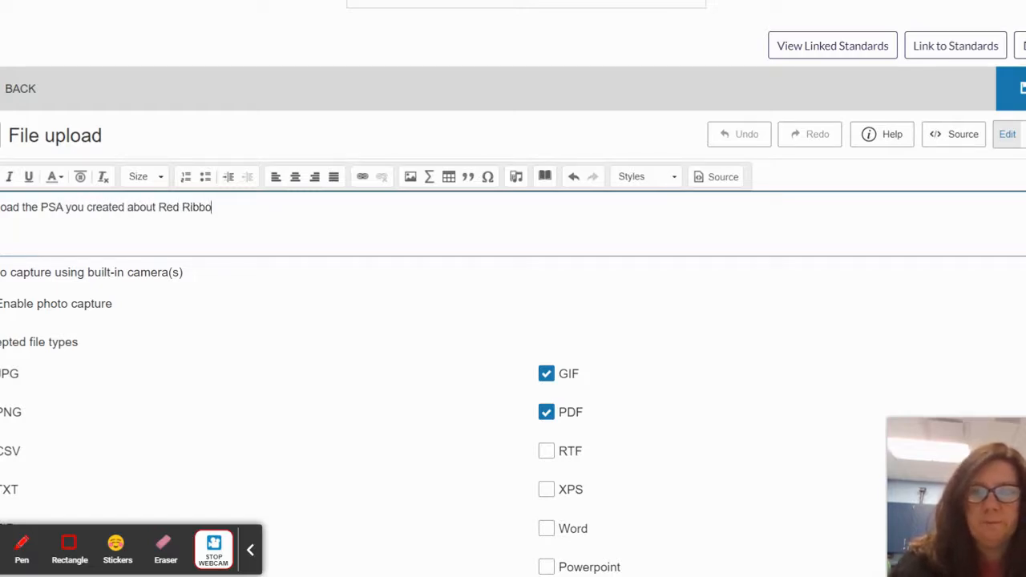
type("n Week.")
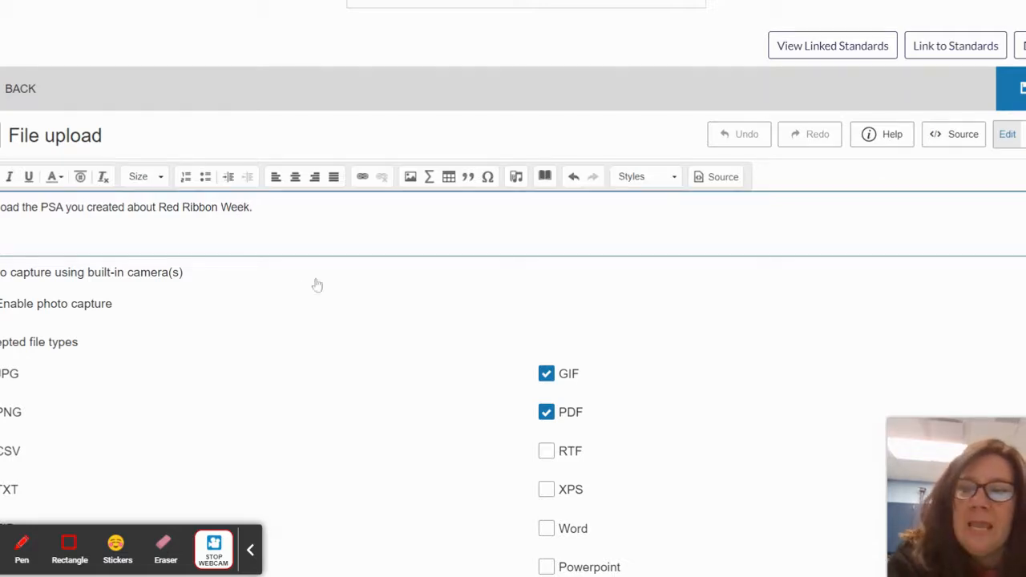
Remove GIF and PDF from the question's accepted file types
scroll(305, 287, "down", 1)
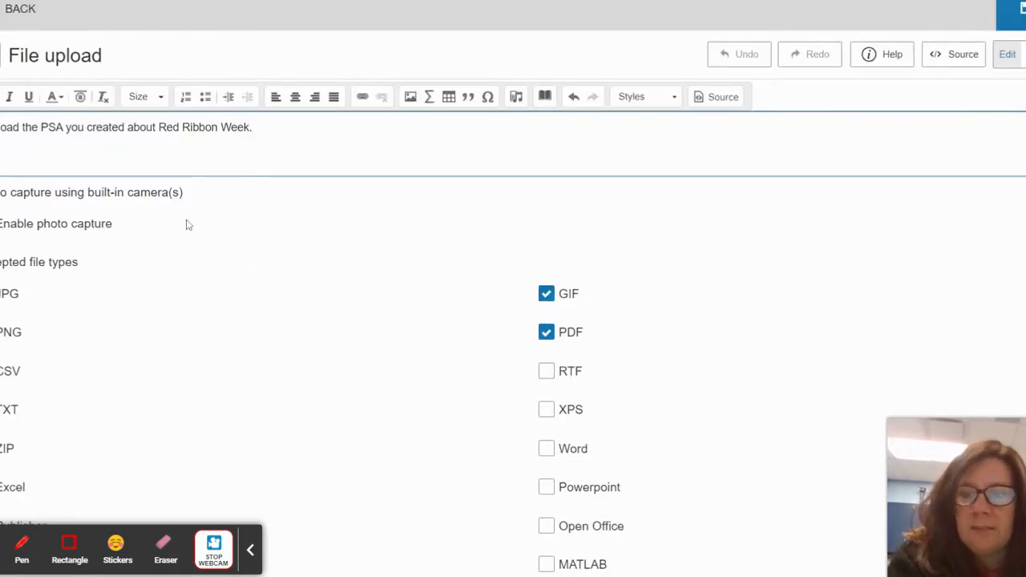
scroll(246, 228, "down", 2)
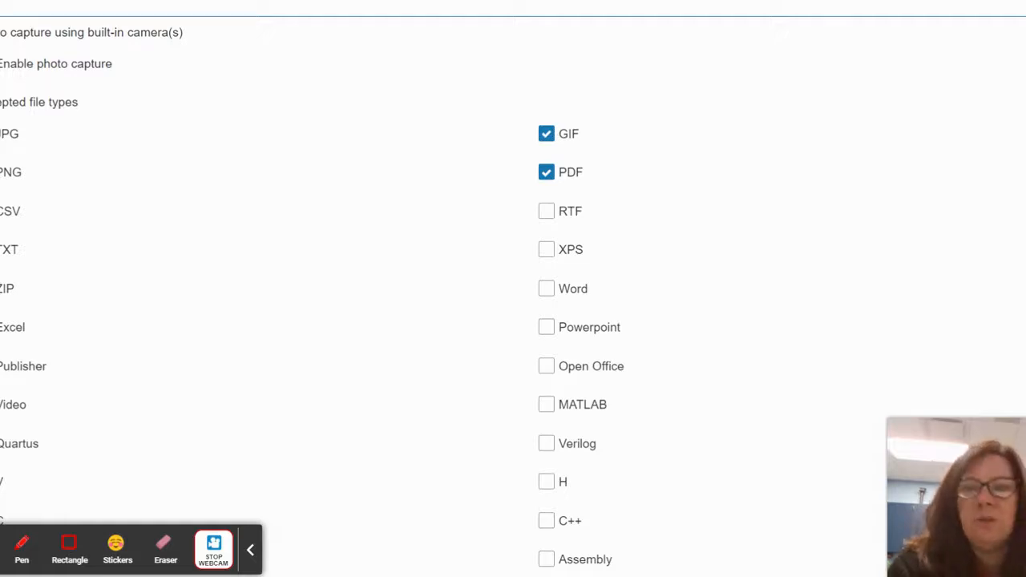
scroll(379, 177, "down", 1)
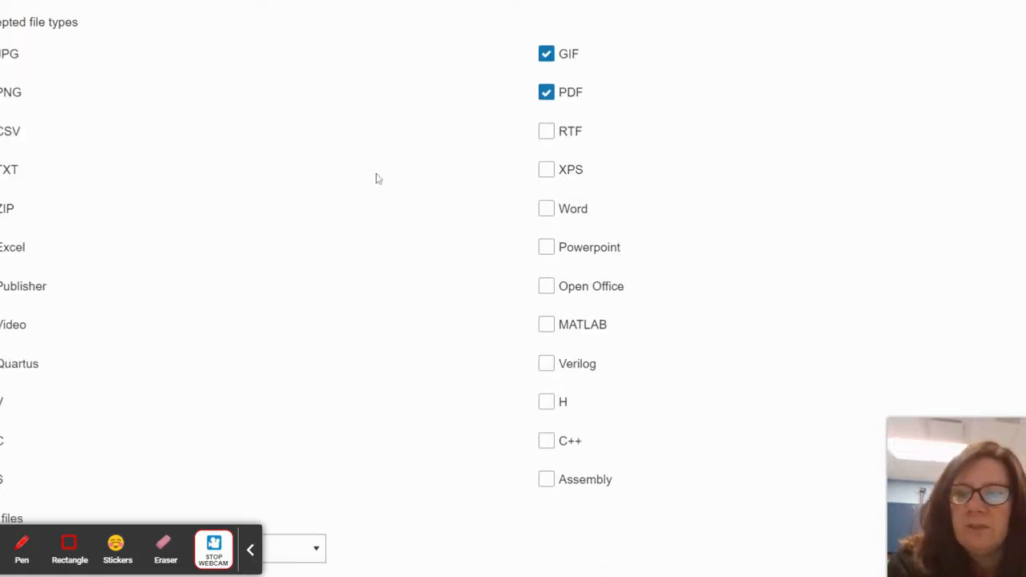
scroll(372, 180, "down", 1)
scroll(372, 180, "up", 1)
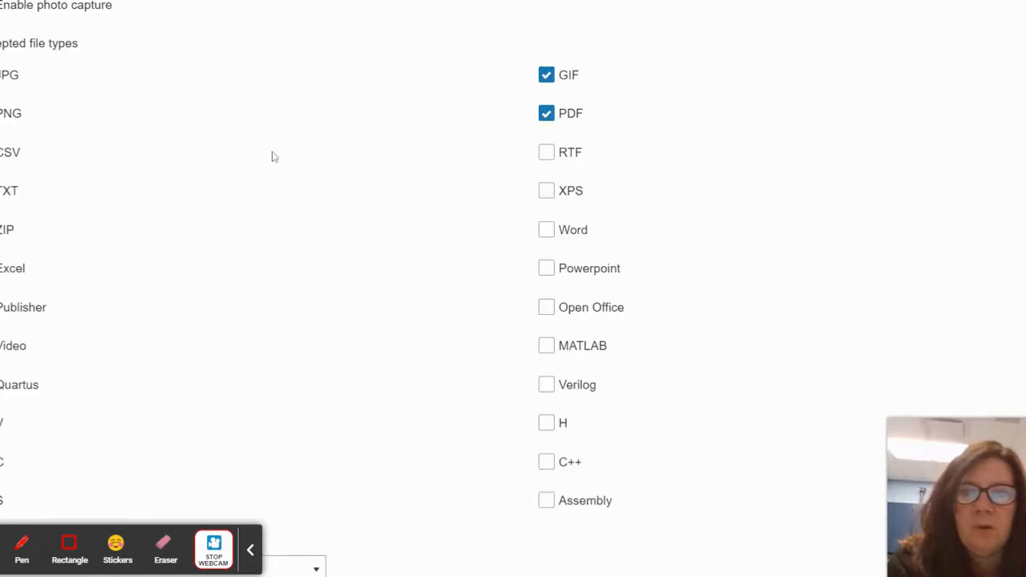
scroll(272, 157, "down", 1)
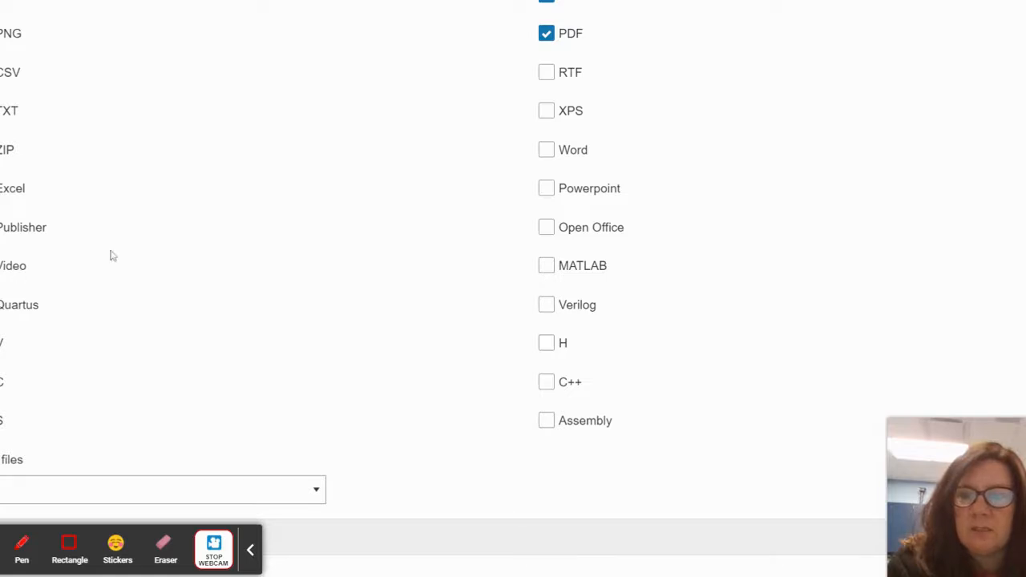
scroll(129, 255, "up", 1)
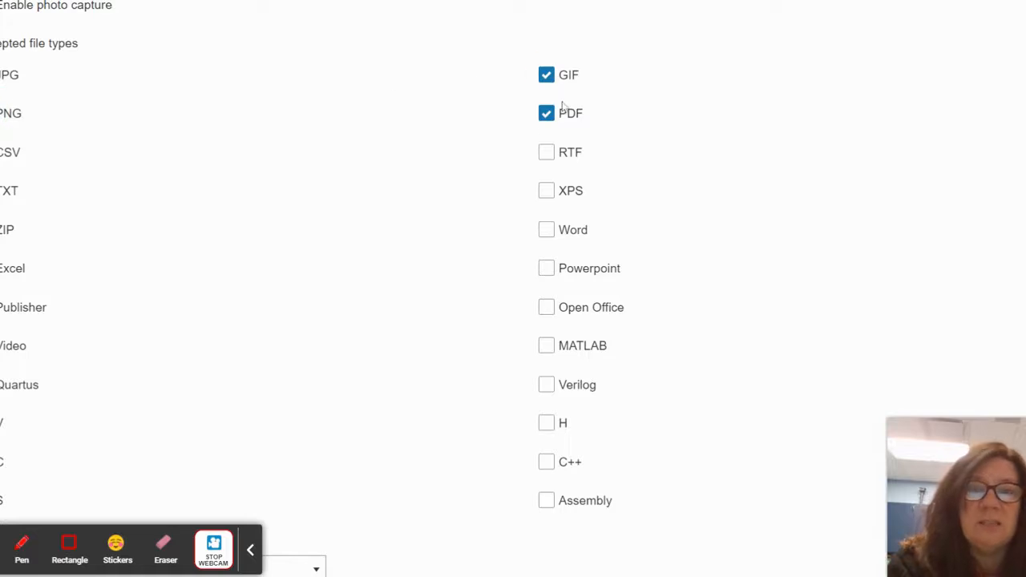
left_click(546, 76)
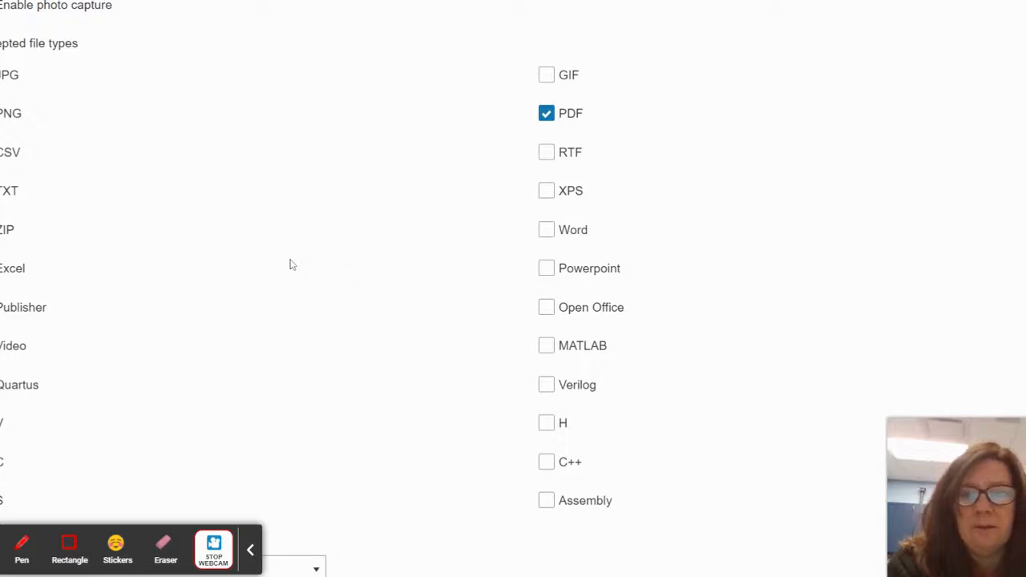
scroll(288, 260, "up", 2)
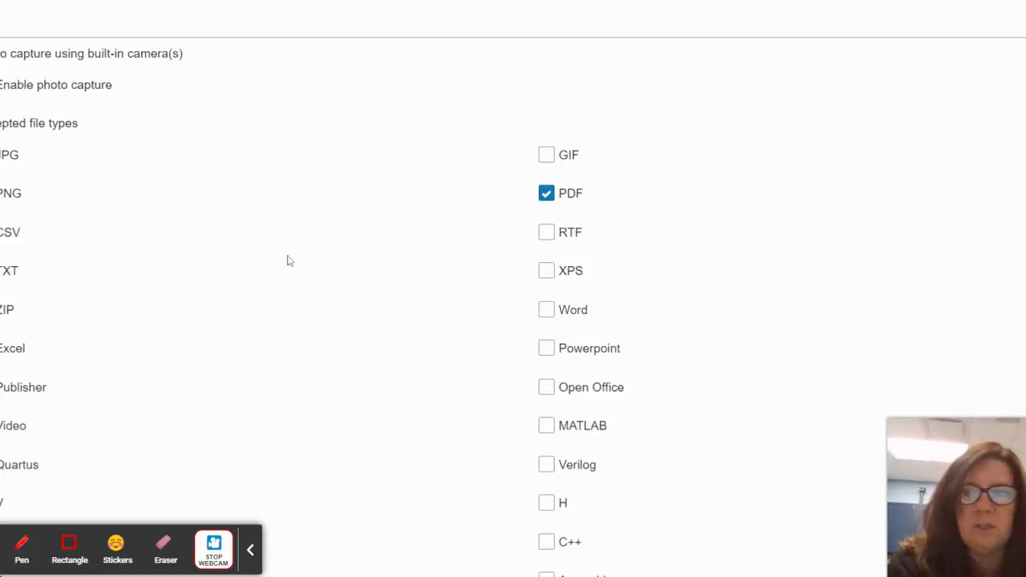
scroll(136, 245, "down", 3)
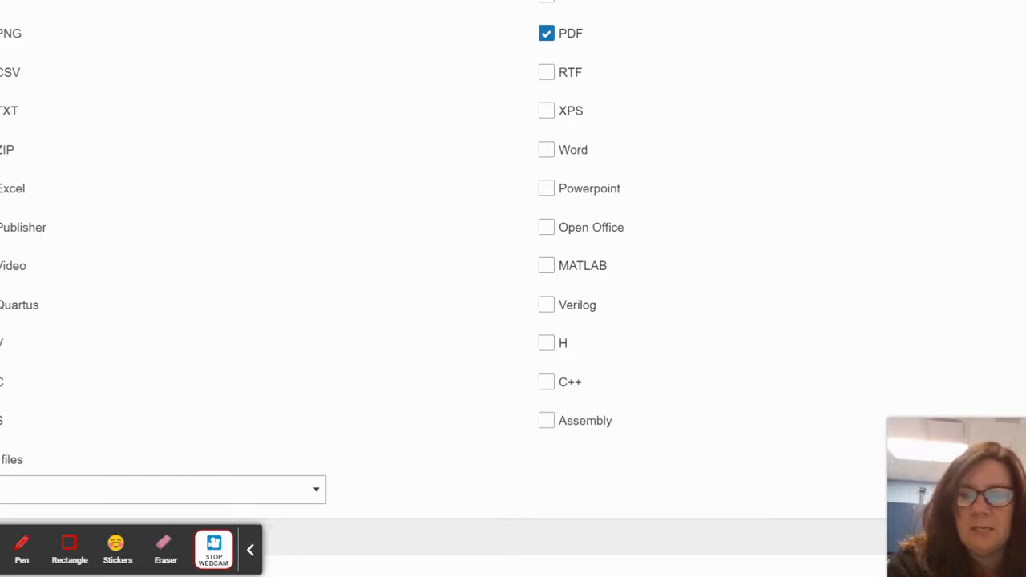
left_click(546, 35)
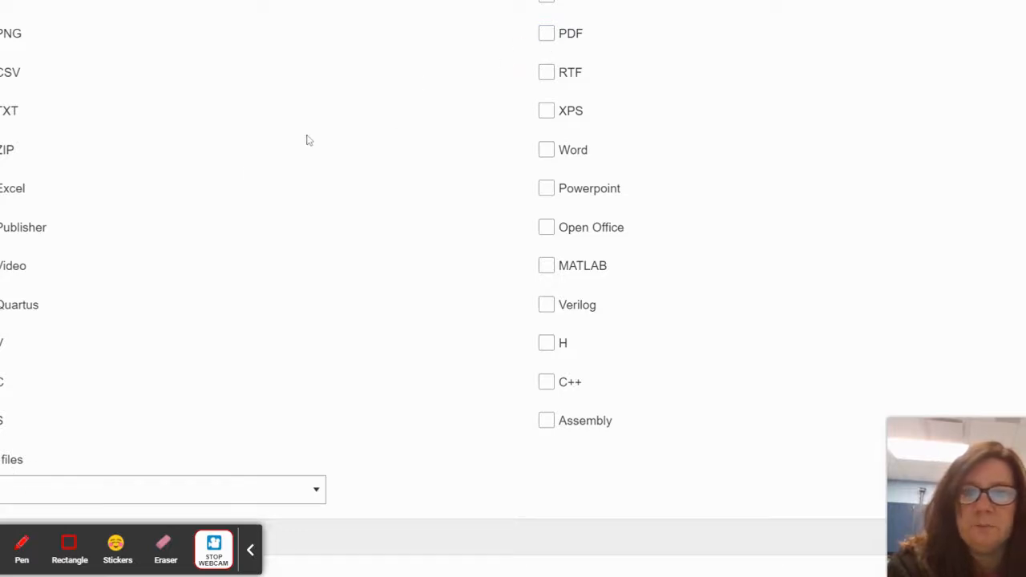
Save the Upload Video item with its file upload question to the item bank
scroll(199, 191, "up", 2)
scroll(199, 192, "up", 1)
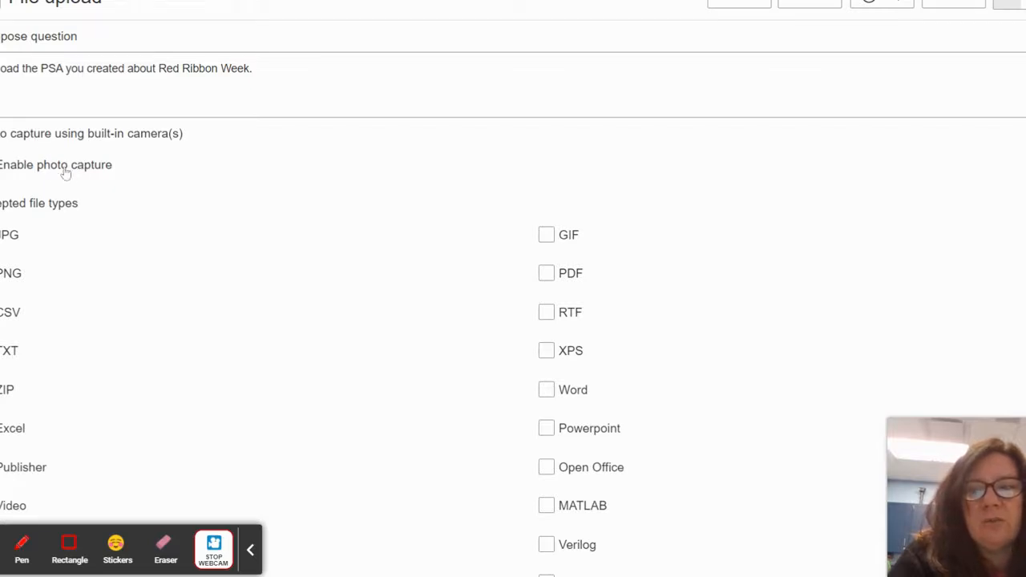
scroll(224, 213, "down", 3)
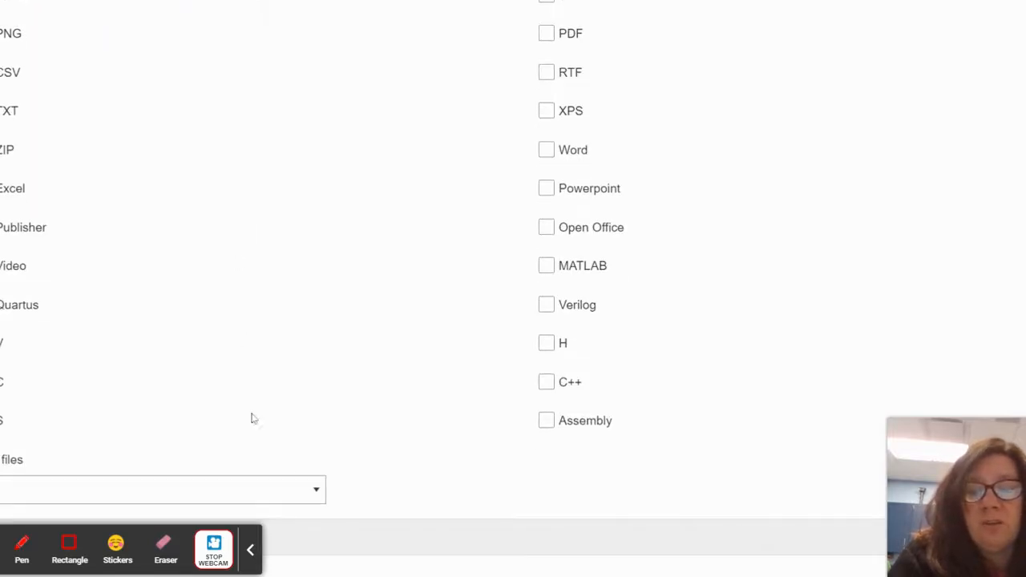
middle_click(460, 285)
scroll(460, 285, "up", 9)
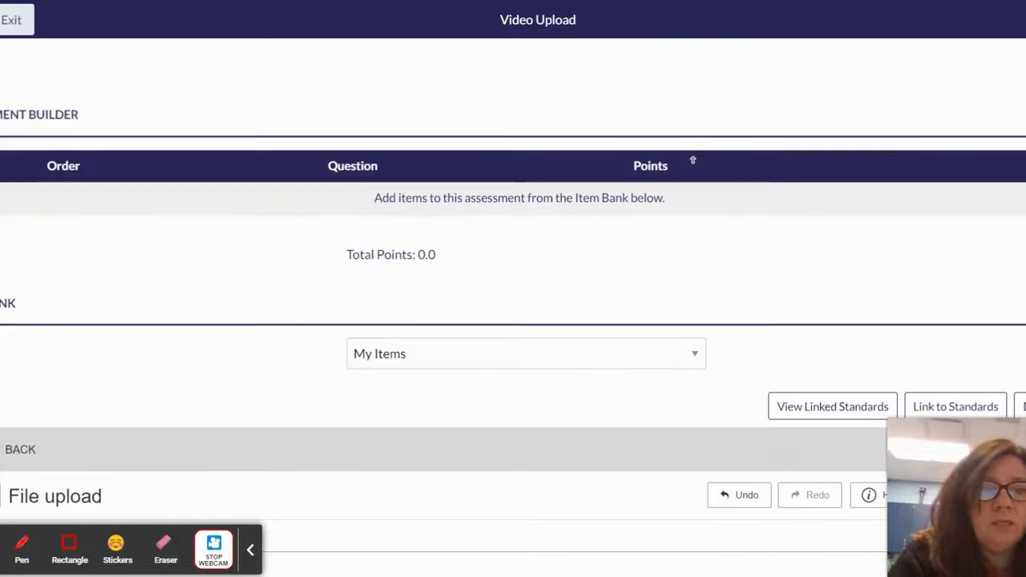
scroll(650, 329, "down", 4)
scroll(873, 228, "up", 3)
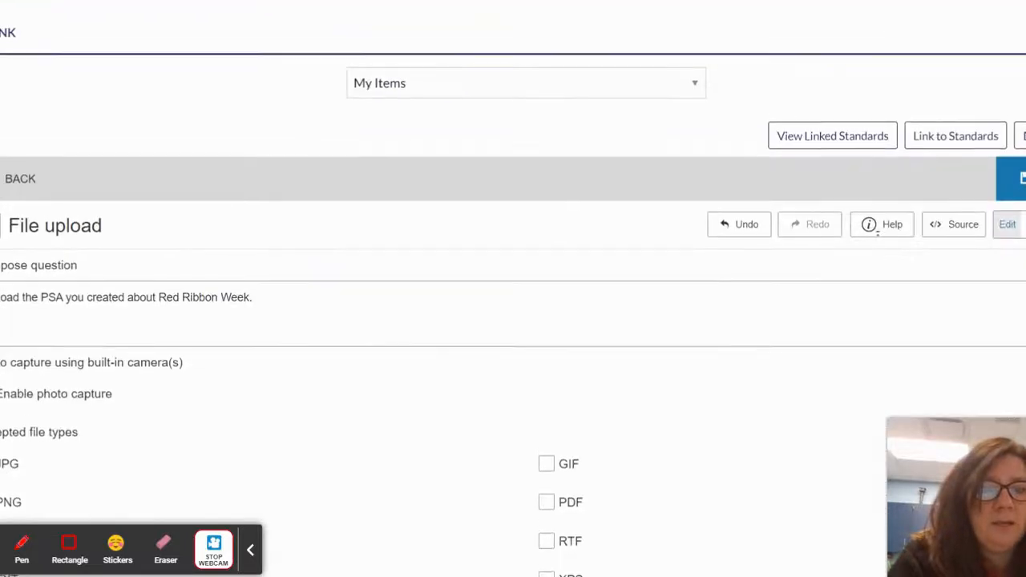
scroll(993, 215, "down", 2)
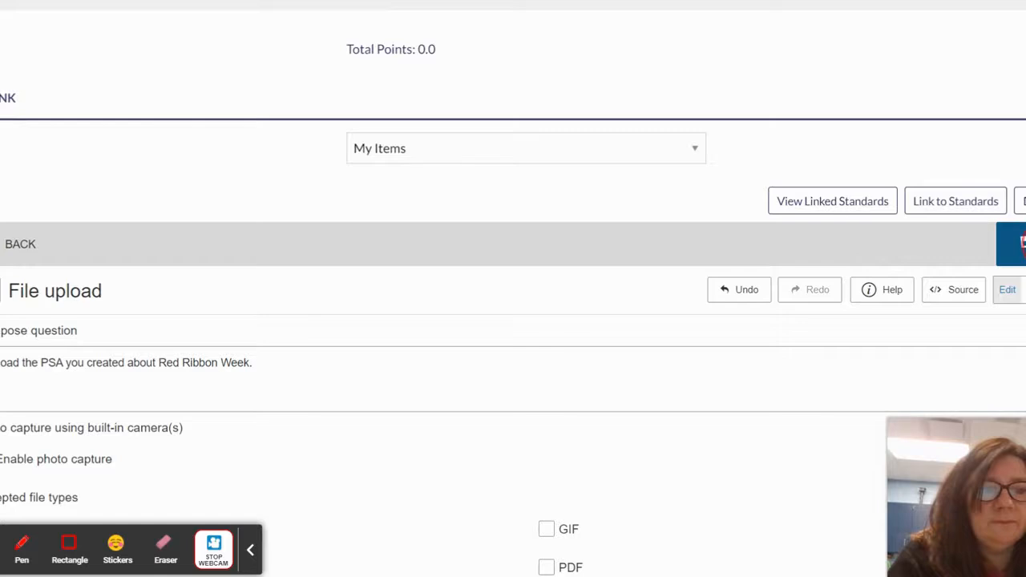
left_click(1024, 243)
scroll(473, 305, "down", 1)
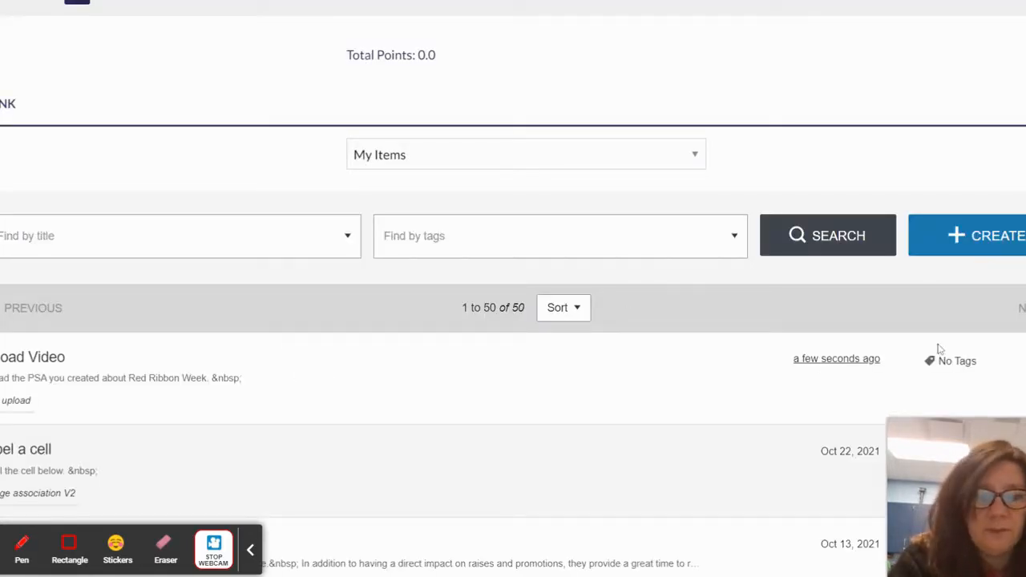
Select the Upload Video item in the item bank
left_click(46, 363)
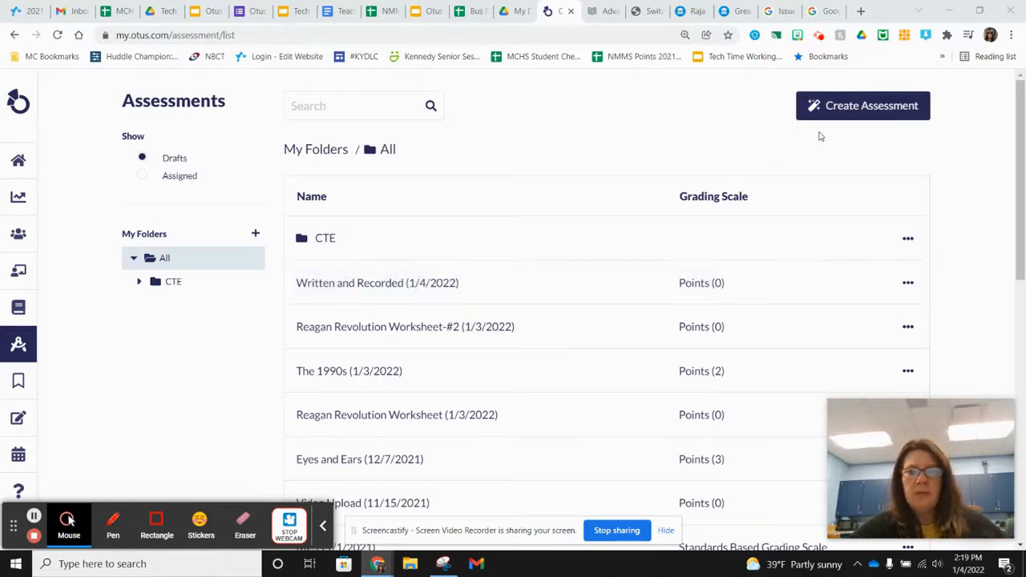
Start a new Advanced assessment and name it "Written and Recorded"
left_click(863, 114)
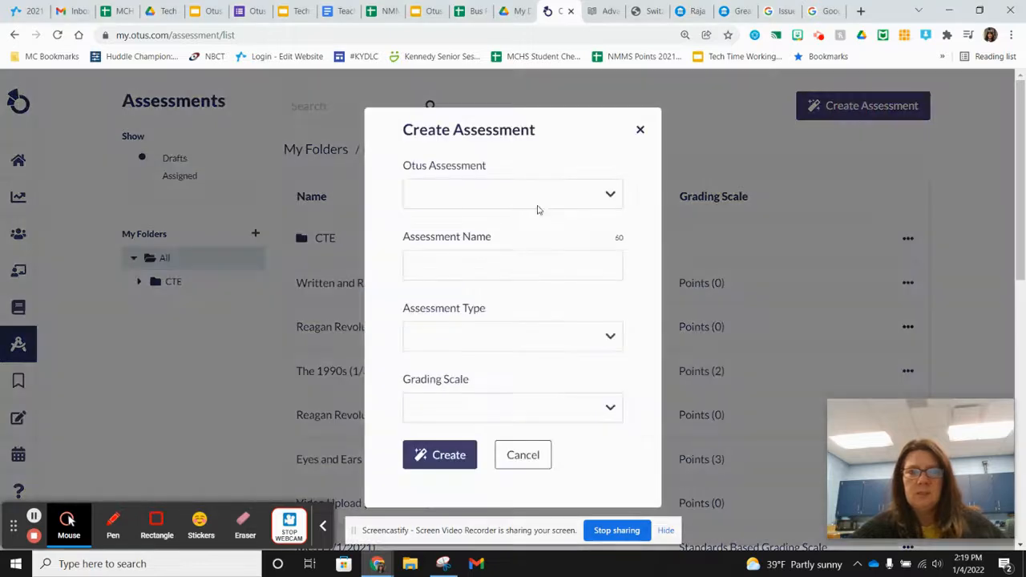
left_click(607, 194)
left_click(494, 232)
left_click(478, 267)
type("Written and Recode")
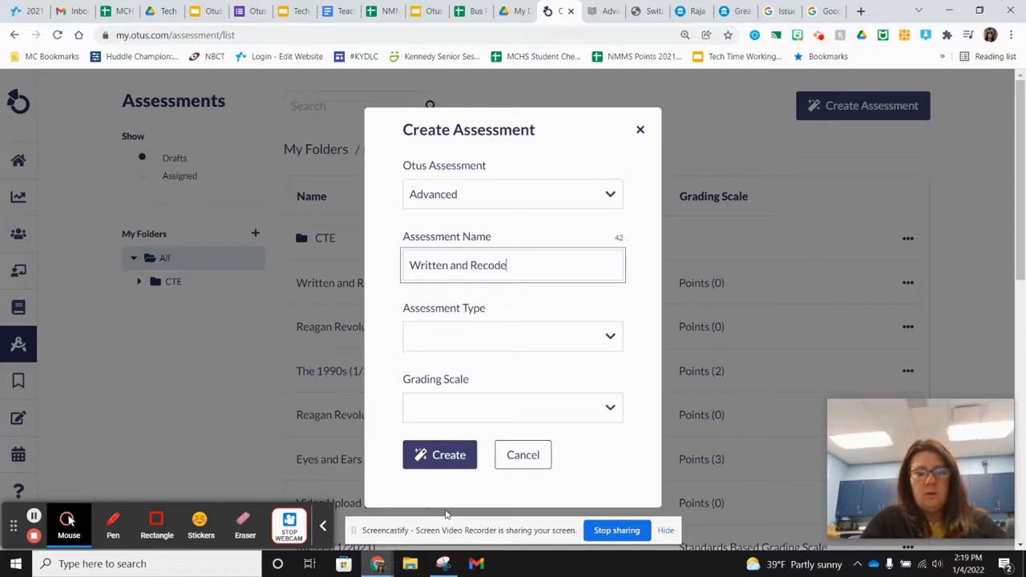
key("BackSpace")
type("rded")
Set the assessment type to Test and the grading scale to Points, and create the assessment
left_click(612, 340)
left_click_drag(614, 342, 613, 381)
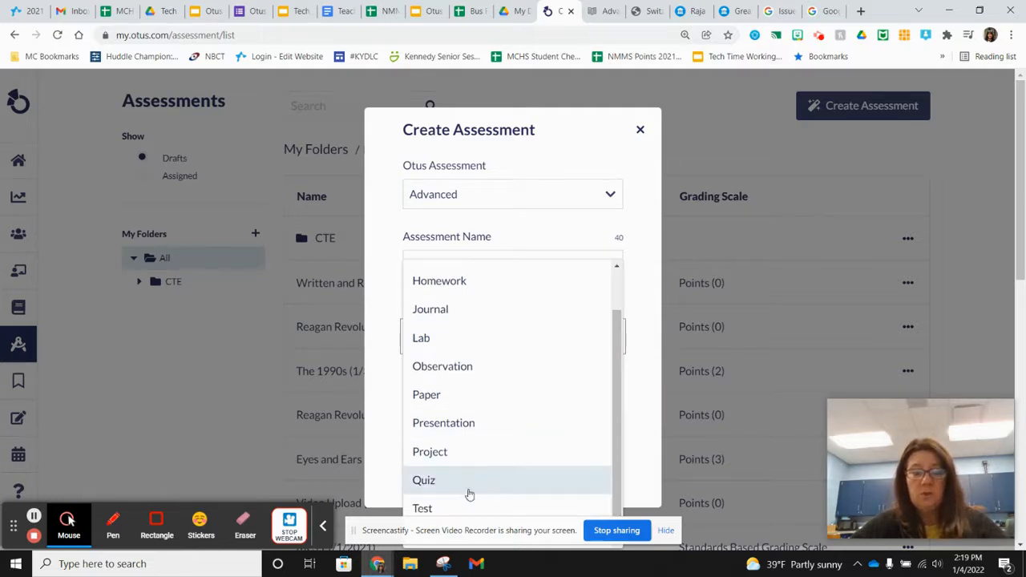
left_click(450, 507)
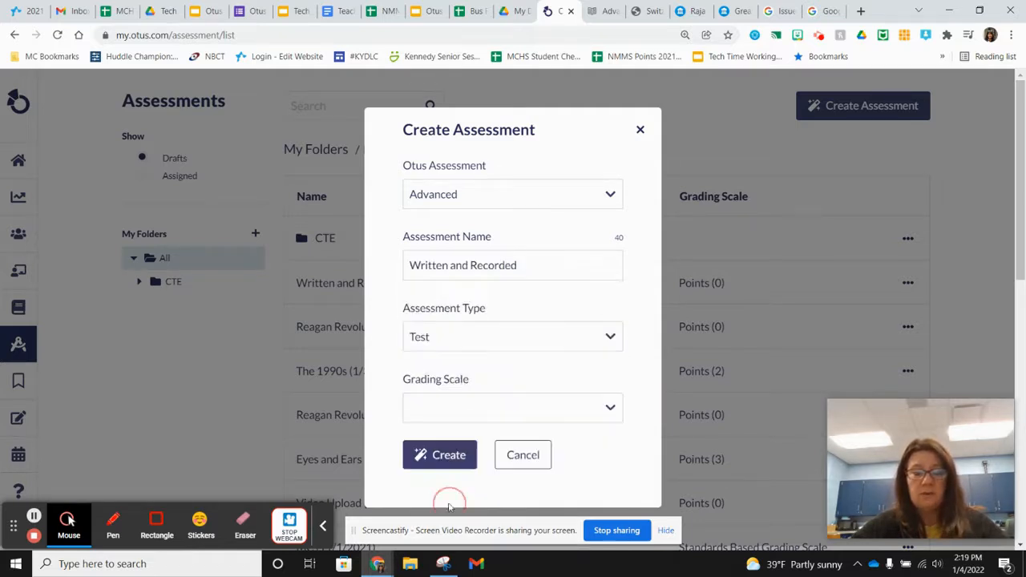
left_click(611, 408)
left_click(476, 437)
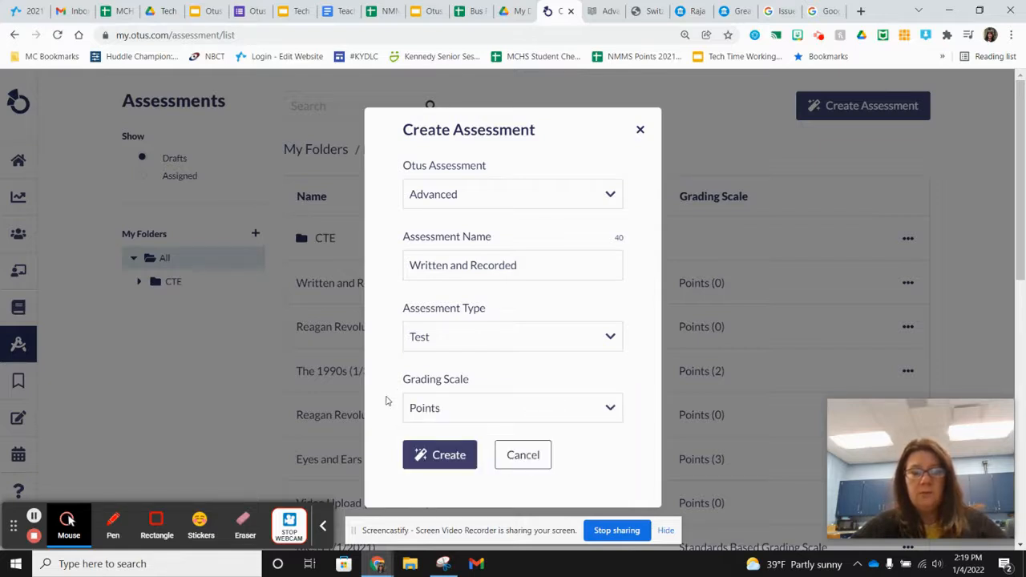
left_click(447, 454)
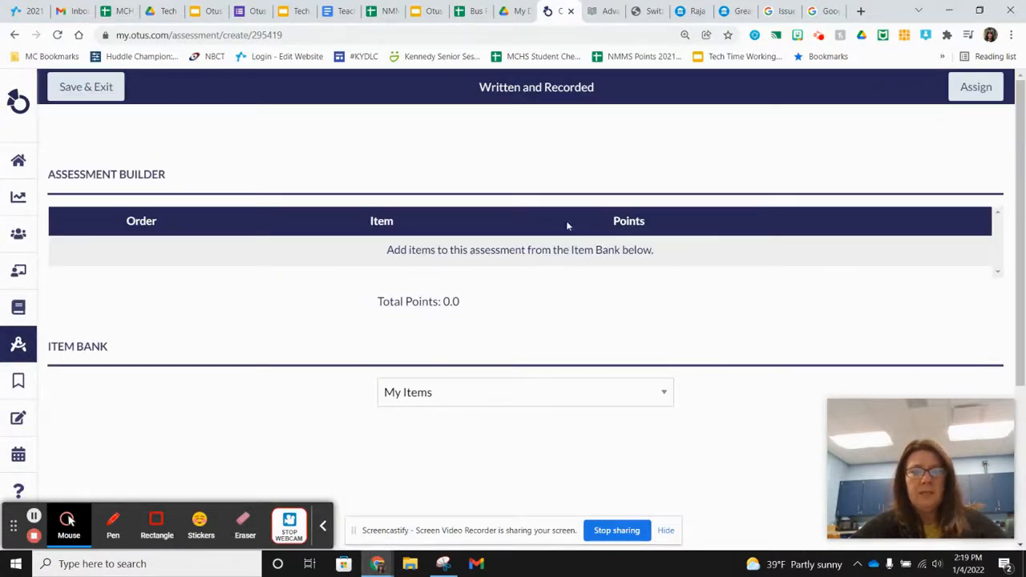
Create a new item in the item bank and title it "Written and Recorded"
scroll(528, 310, "down", 5)
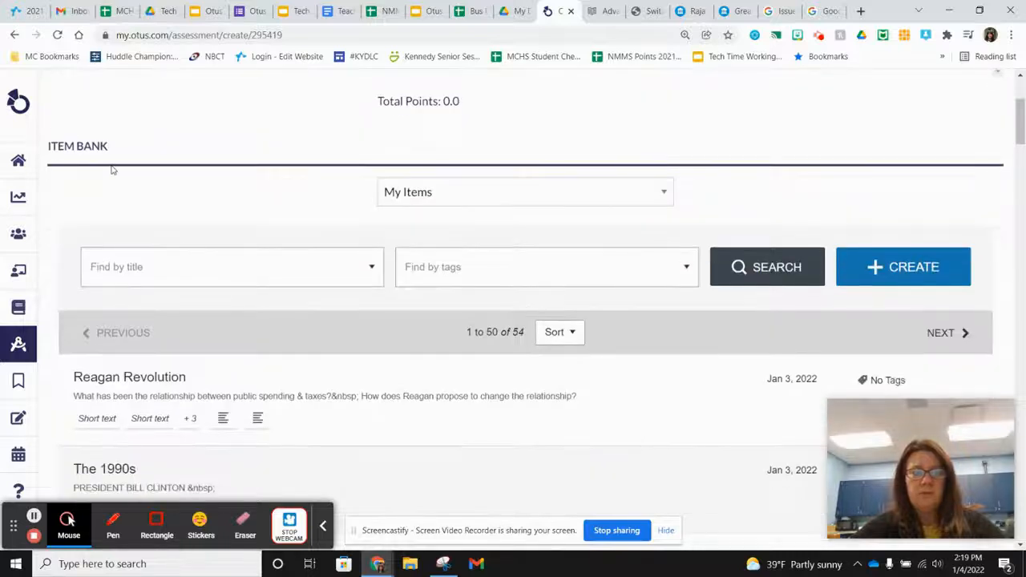
scroll(677, 264, "down", 2)
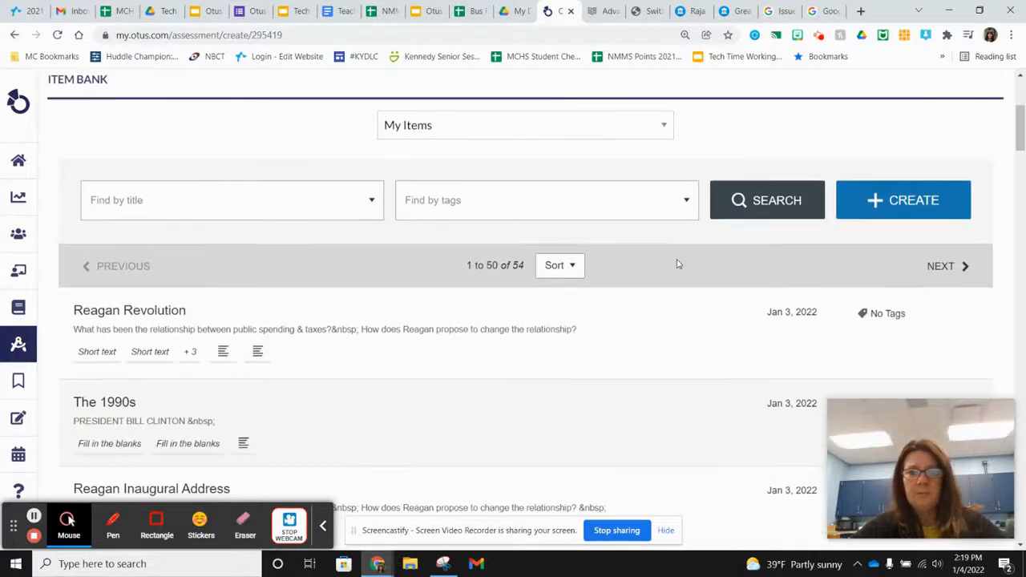
left_click(882, 206)
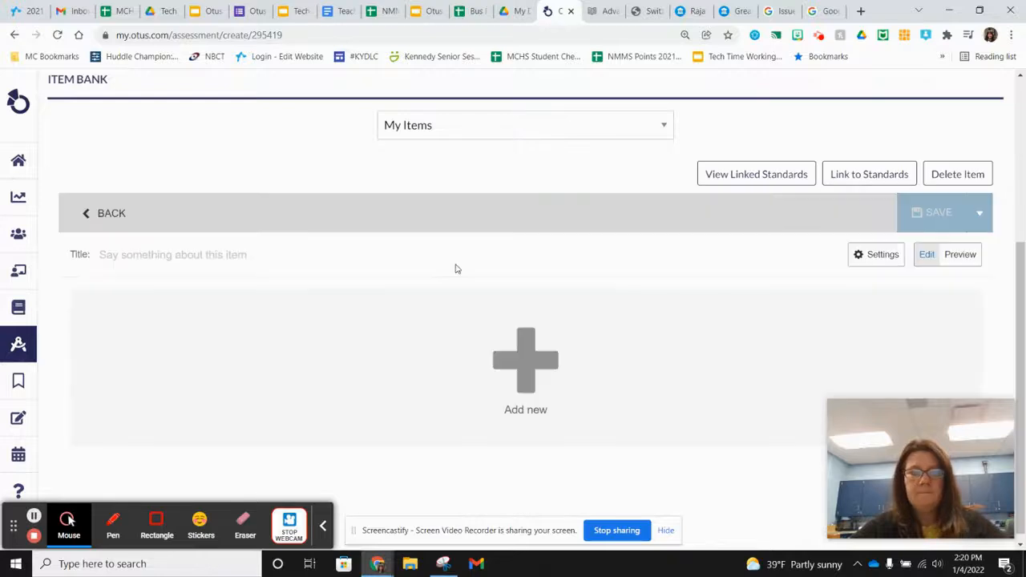
left_click(168, 255)
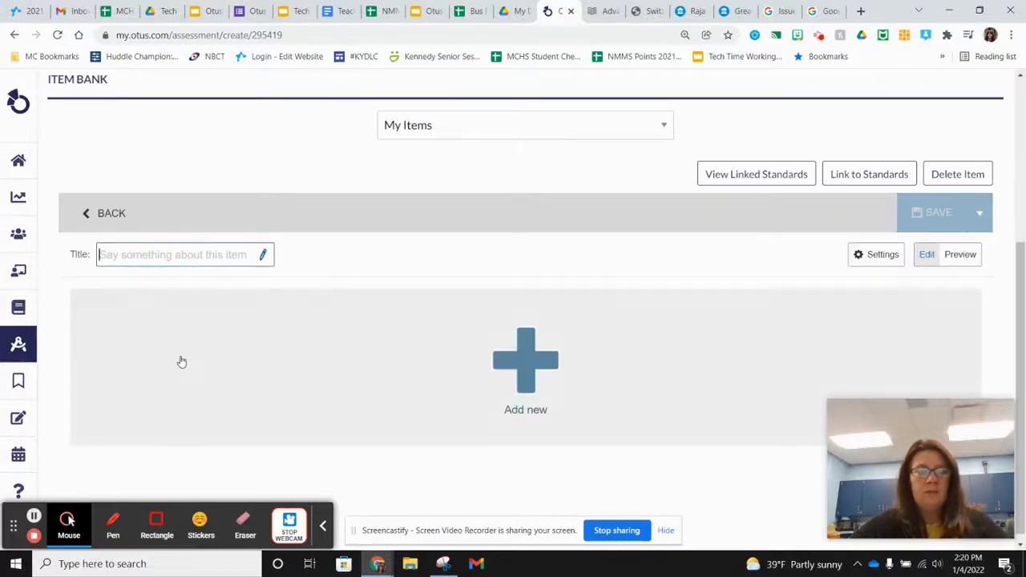
type("Written")
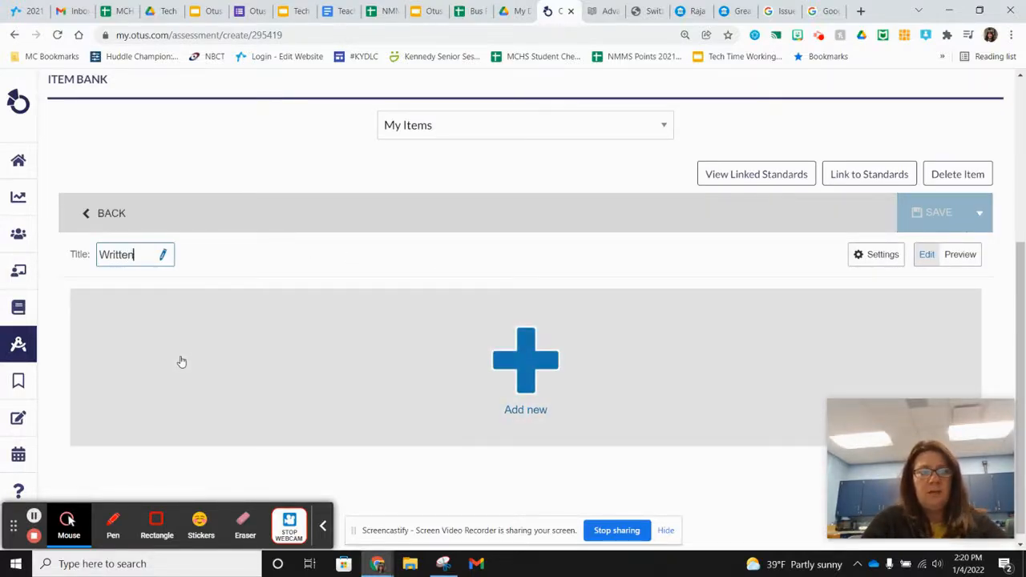
type(" and Re")
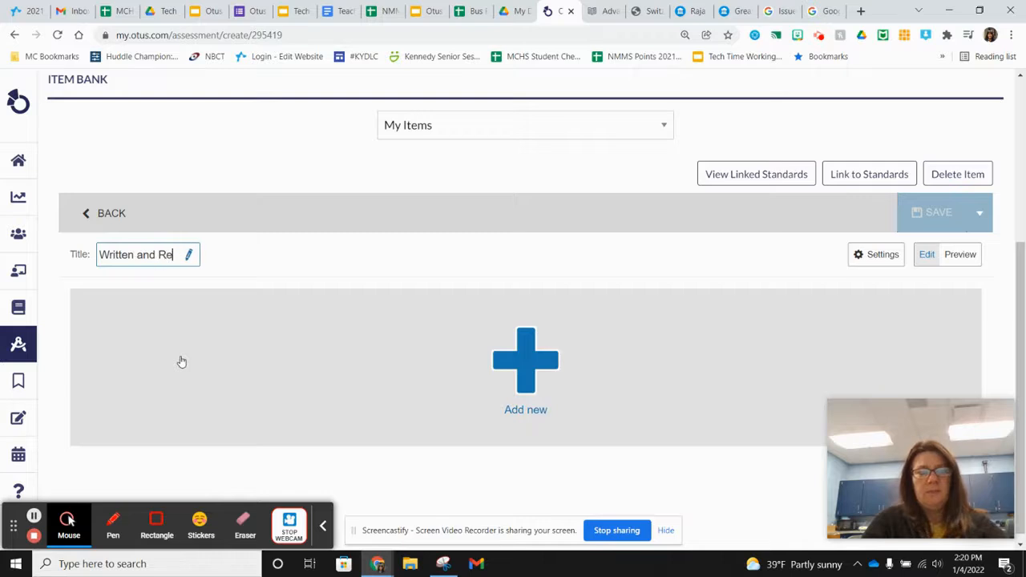
type("corded")
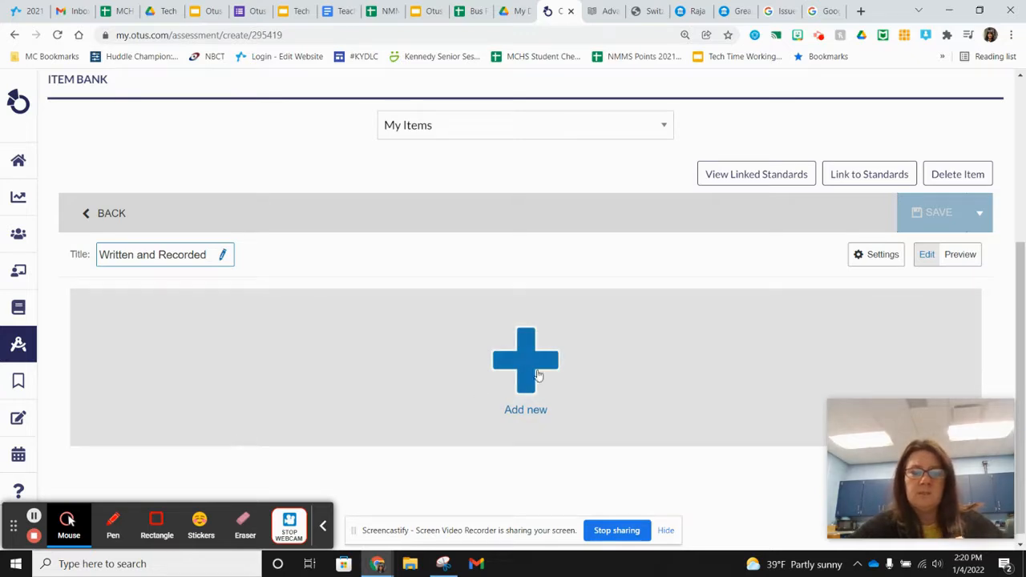
Start a new question in the item and list the Written & Recorded question types
left_click(526, 370)
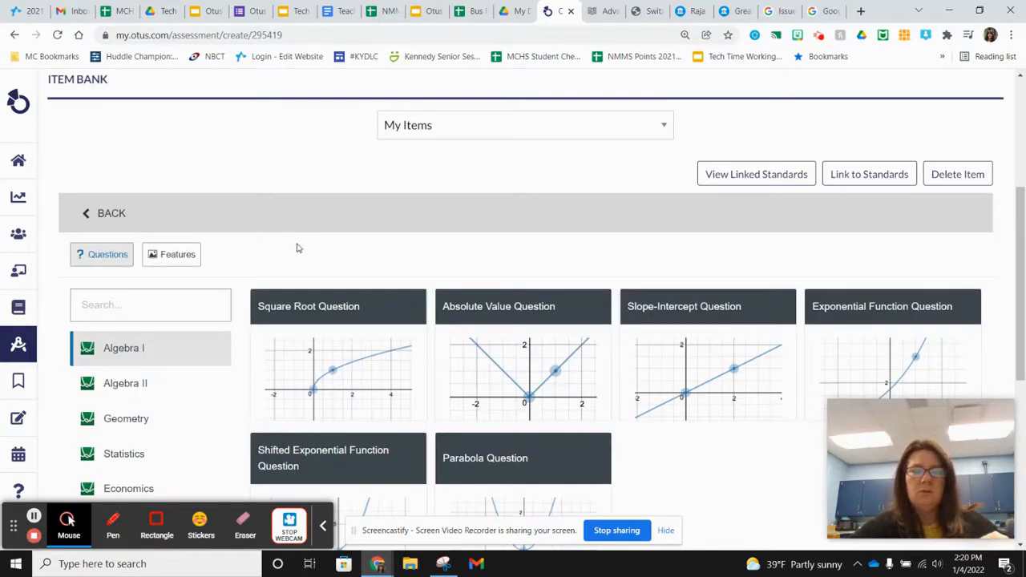
scroll(220, 259, "down", 2)
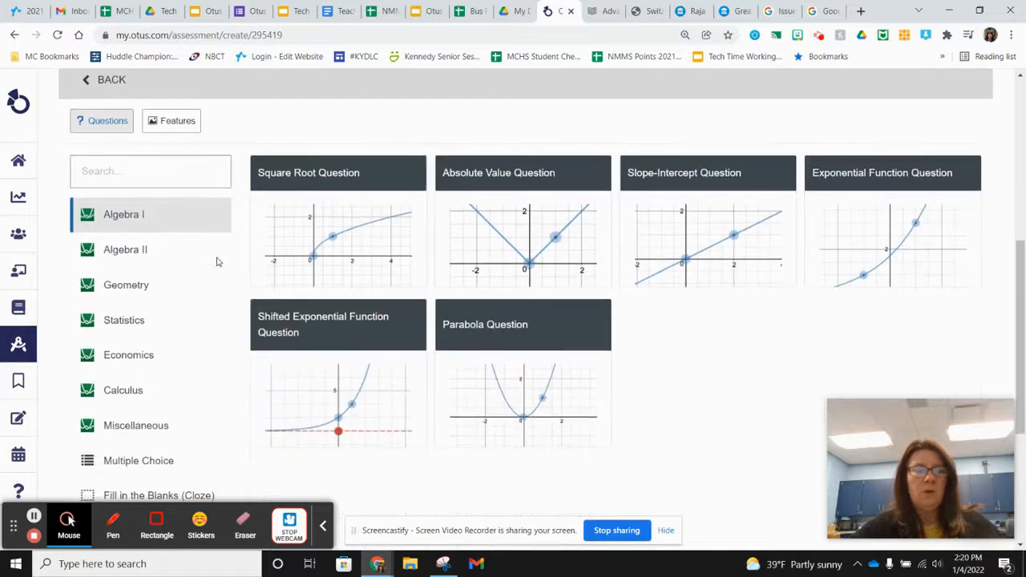
scroll(216, 262, "down", 3)
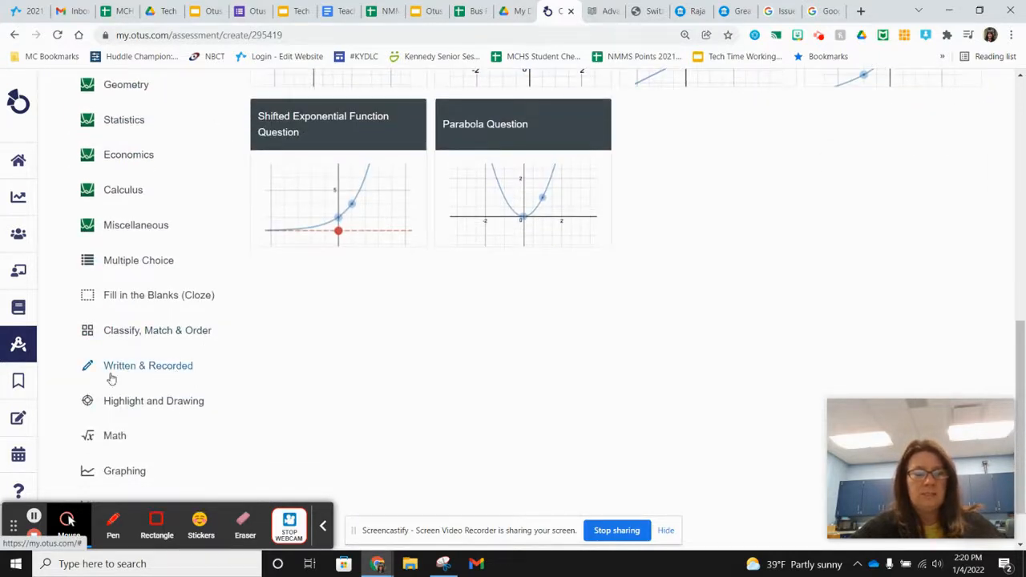
scroll(219, 345, "up", 5)
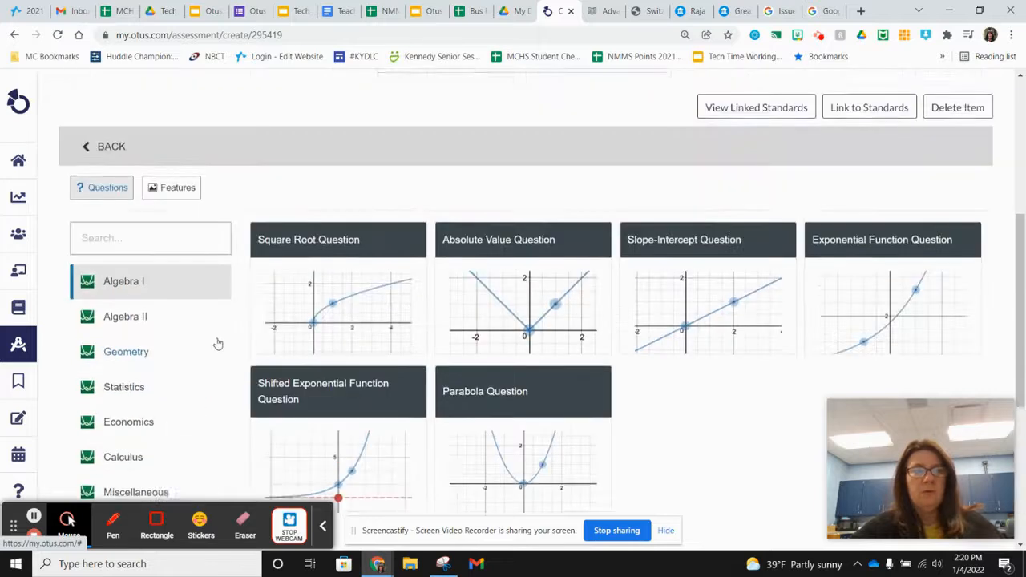
left_click(142, 304)
type("written")
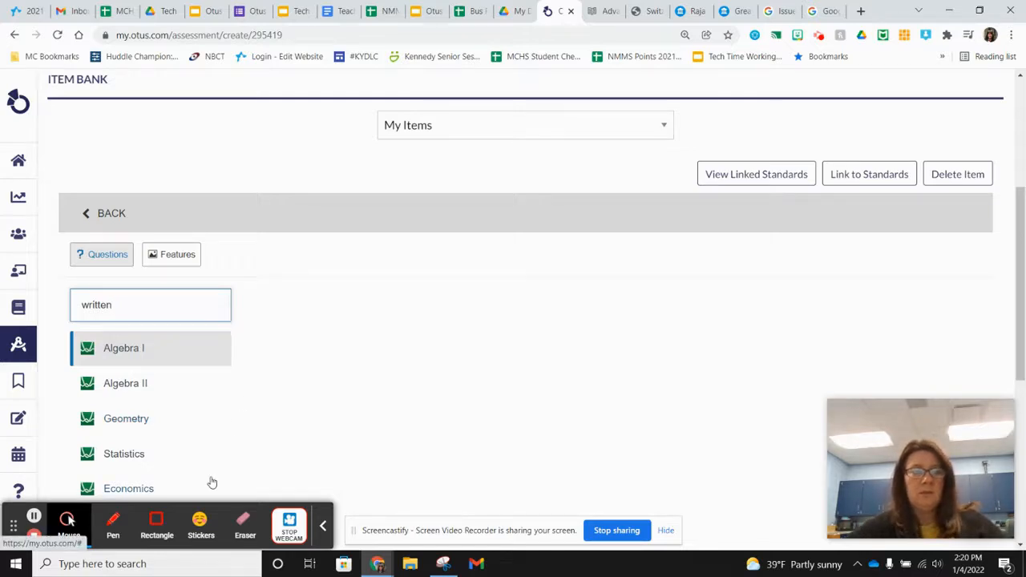
scroll(179, 394, "down", 3)
left_click(151, 432)
scroll(540, 248, "up", 2)
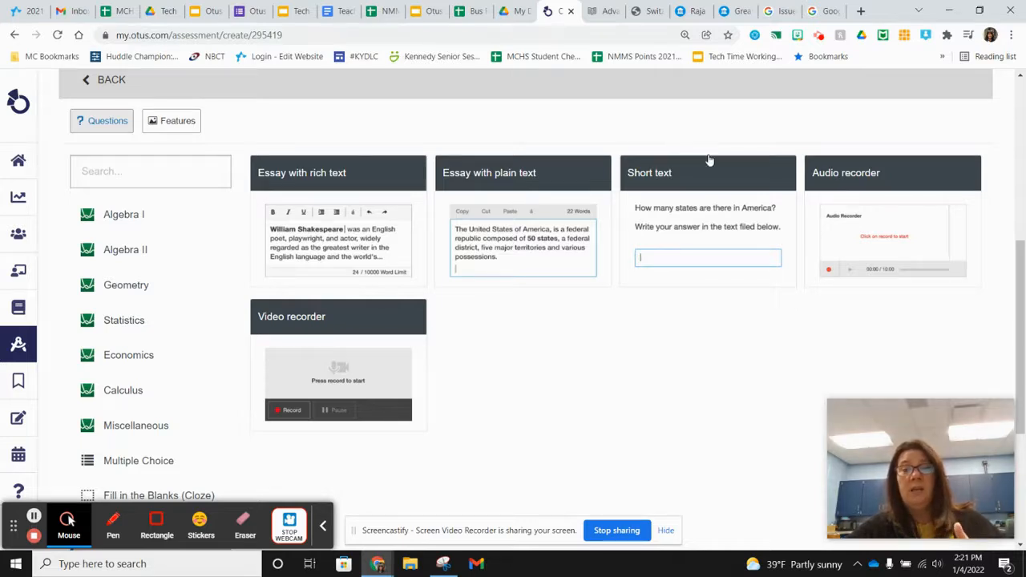
Review the available written and recorded formats and add a Video recorder question to the item
mouse_move(680, 252)
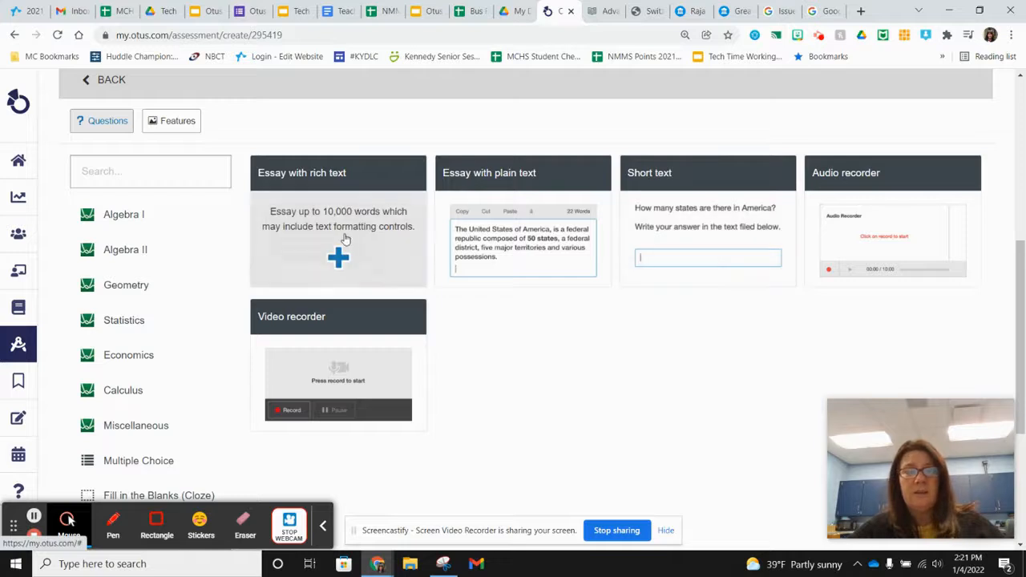
mouse_move(716, 234)
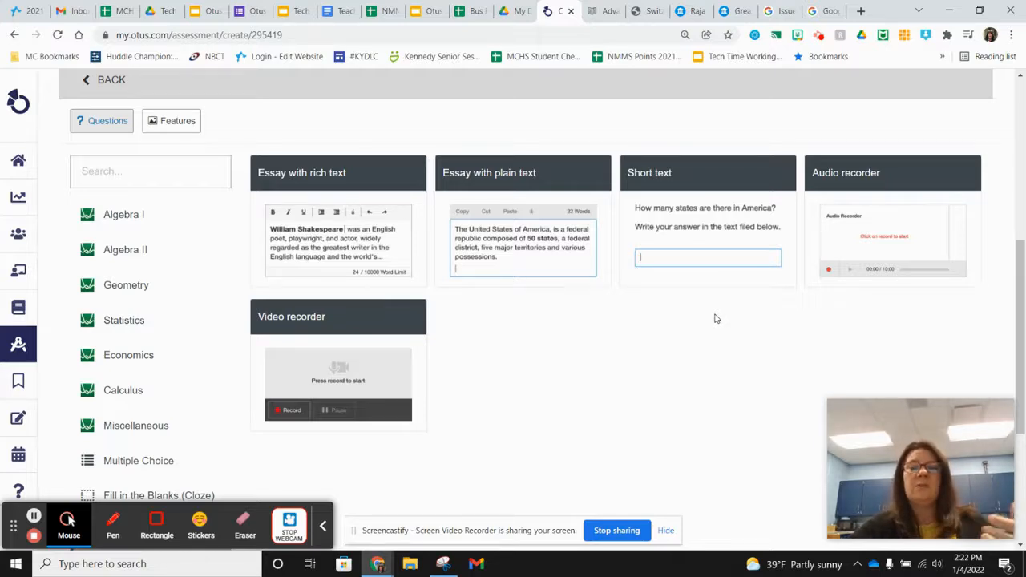
mouse_move(808, 288)
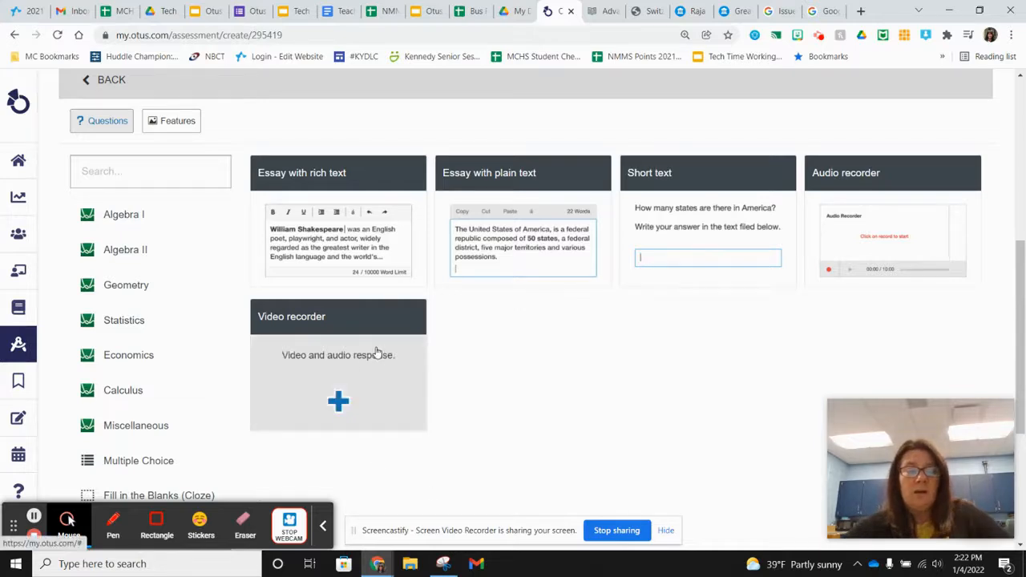
left_click(378, 355)
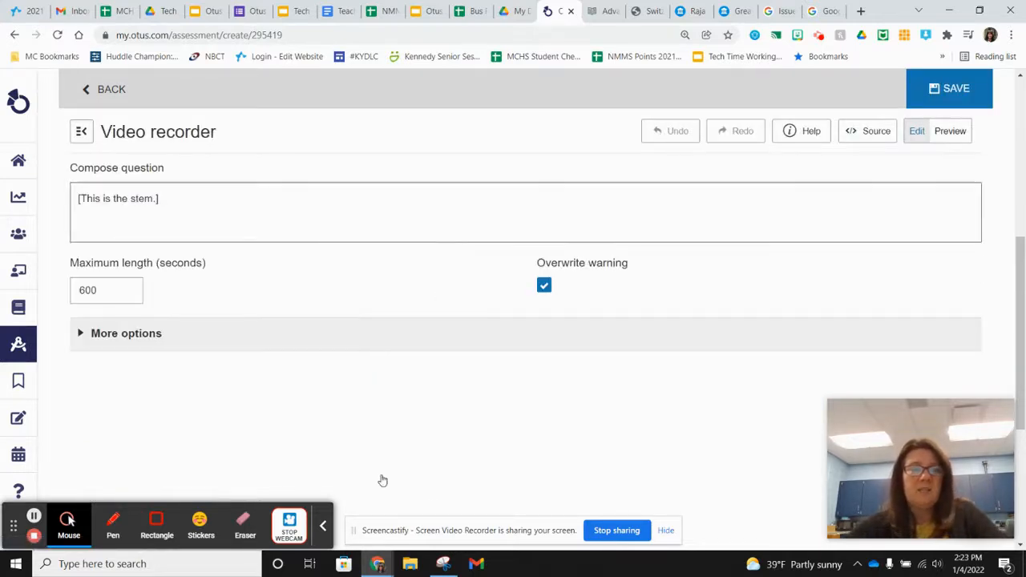
Compose the question text "Read 1 paragraph of you choice from the book you checked out at the library today." and save the question
mouse_move(333, 476)
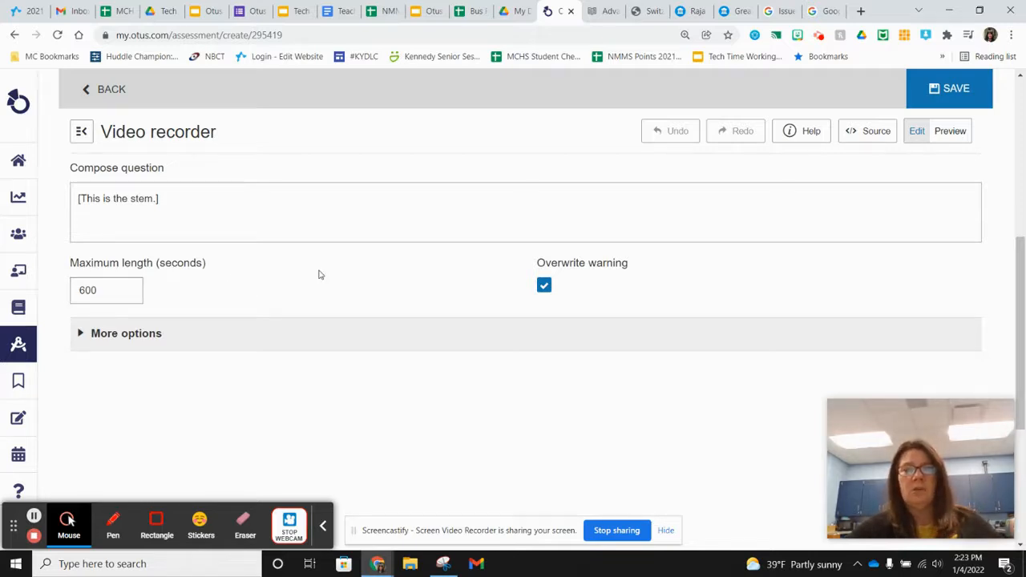
scroll(364, 275, "up", 1)
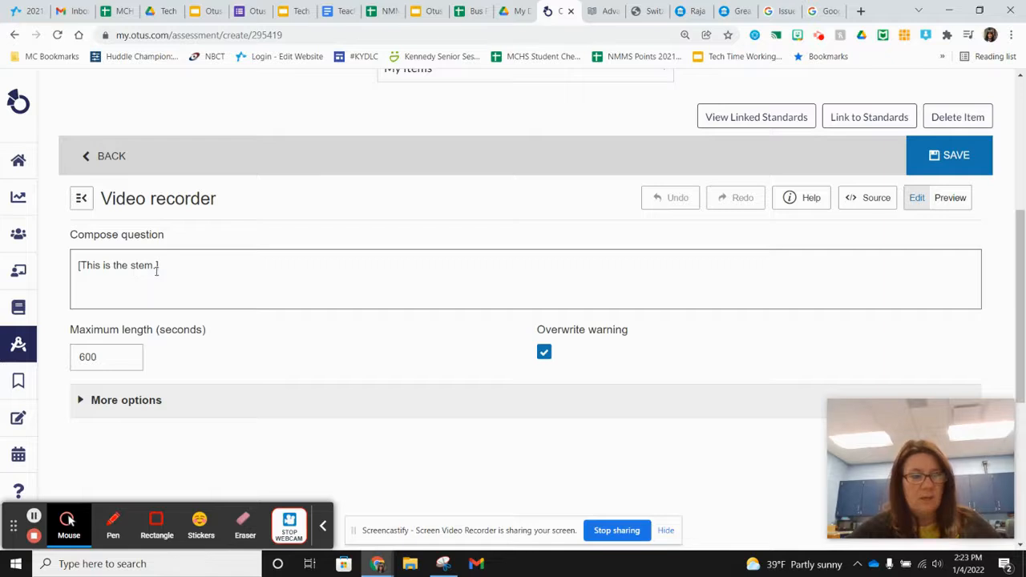
left_click_drag(158, 267, 80, 267)
key("BackSpace")
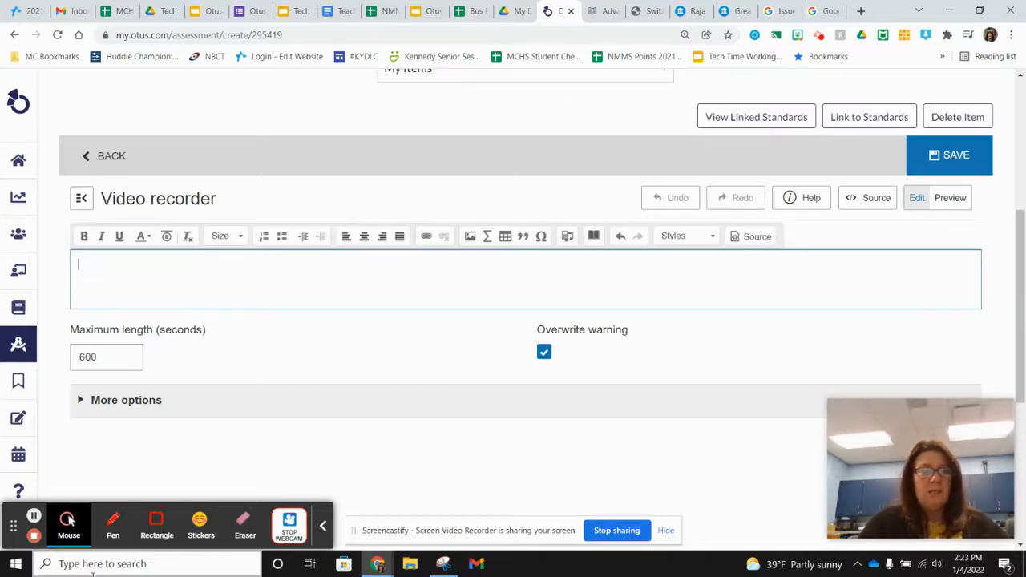
type("Read")
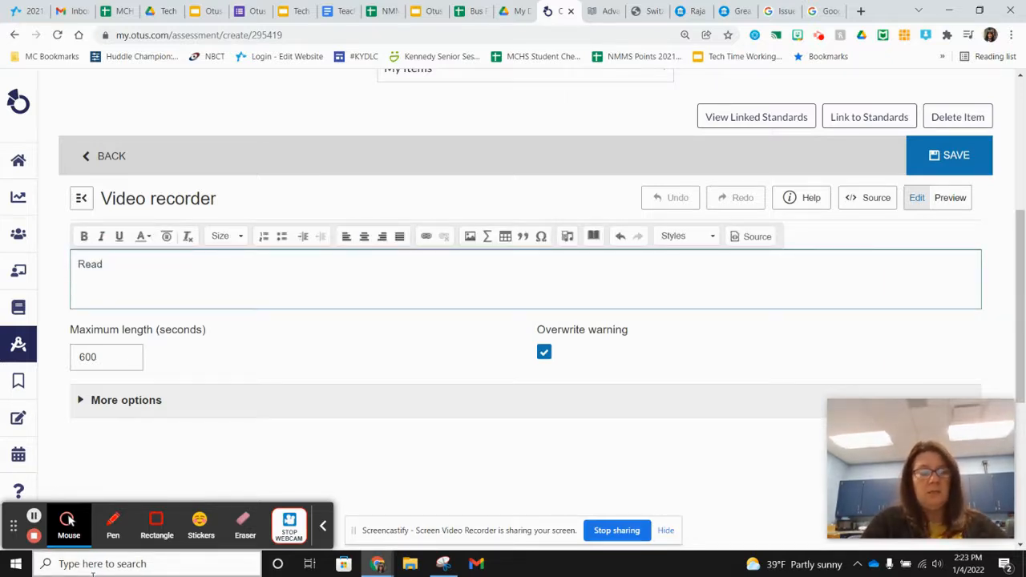
type(" 1 parag")
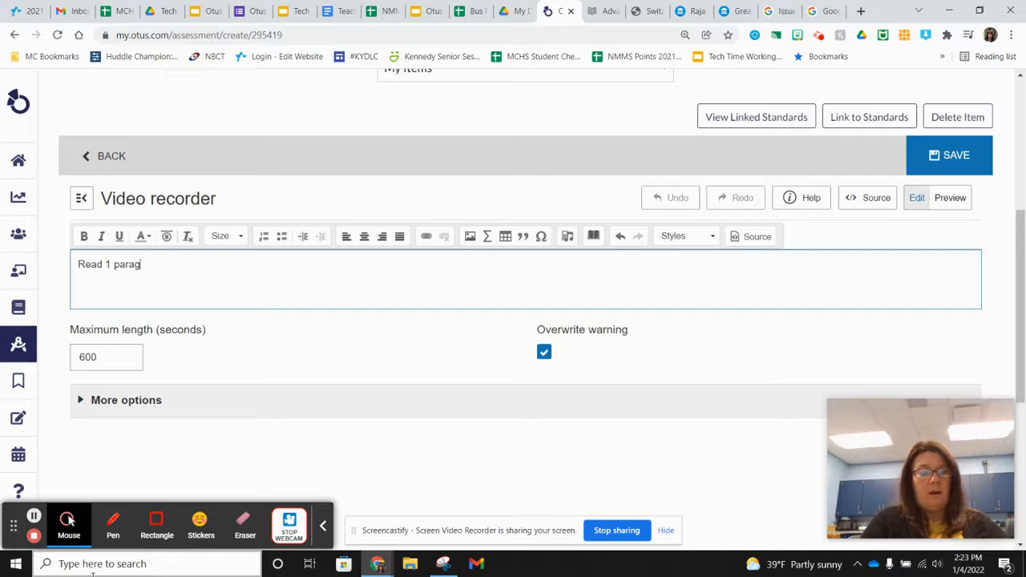
type("raph of you choice fo")
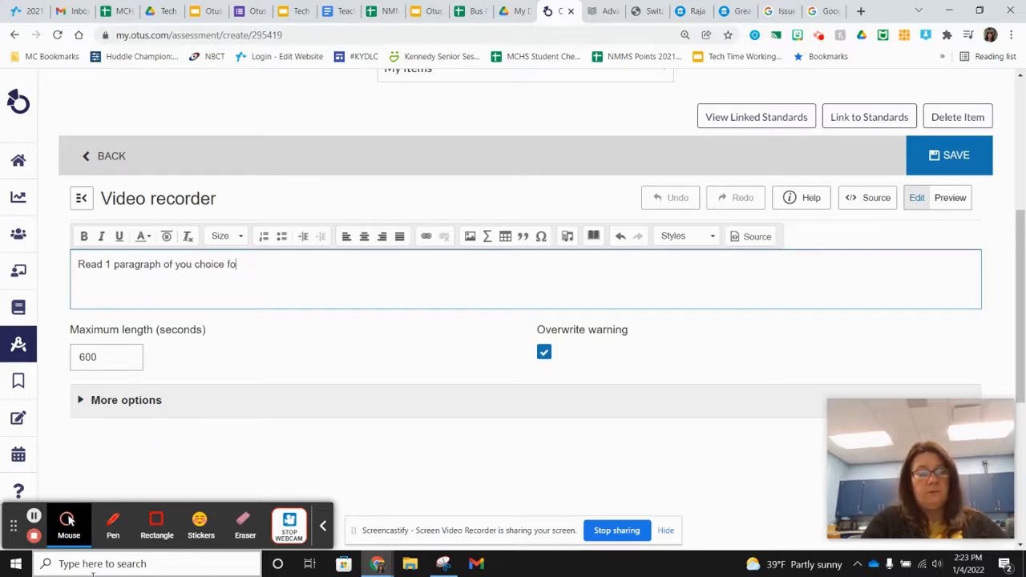
type("rm the")
key("BackSpace")
key("BackSpace")
key("BackSpace")
key("BackSpace")
key("BackSpace")
key("BackSpace")
key("BackSpace")
key("BackSpace")
type("ro")
key("BackSpace")
key("BackSpace")
type("from the")
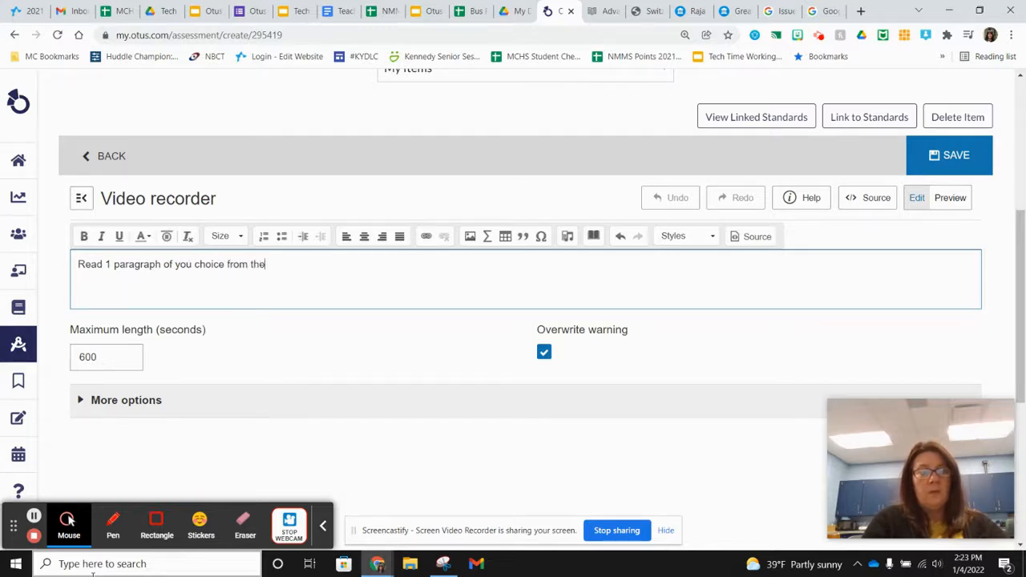
type(" book you che")
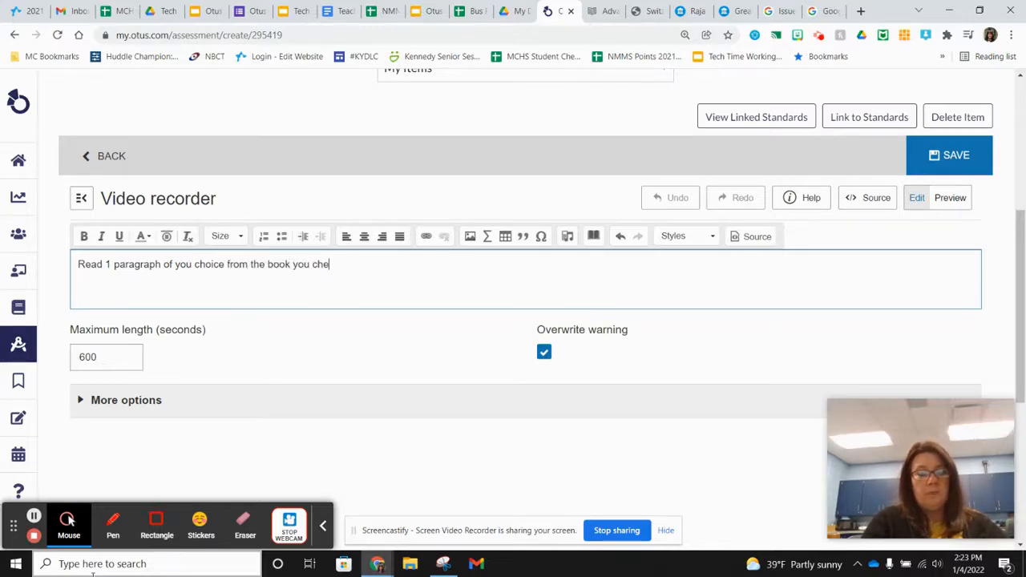
type("cked out")
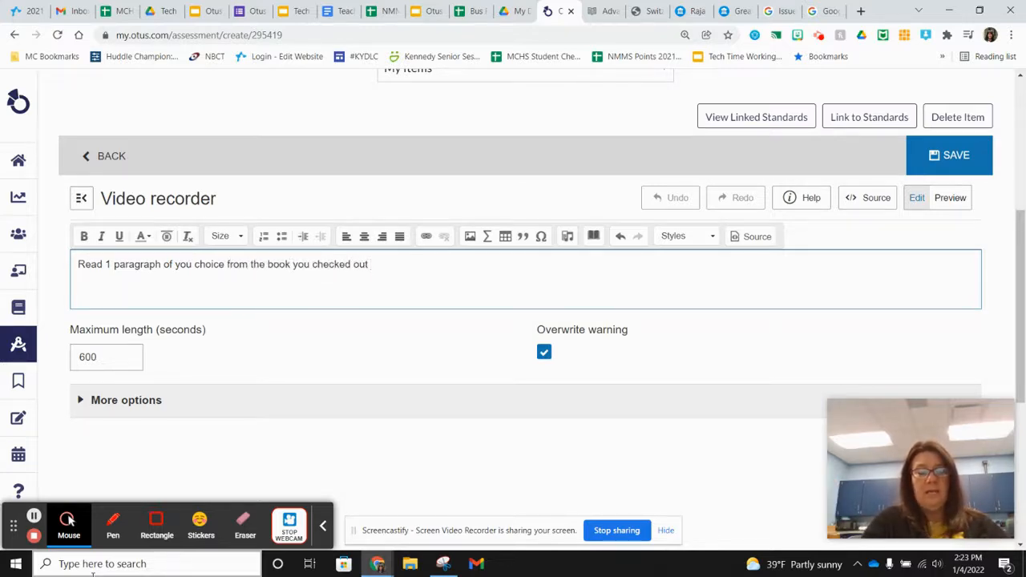
type(" at the library today.")
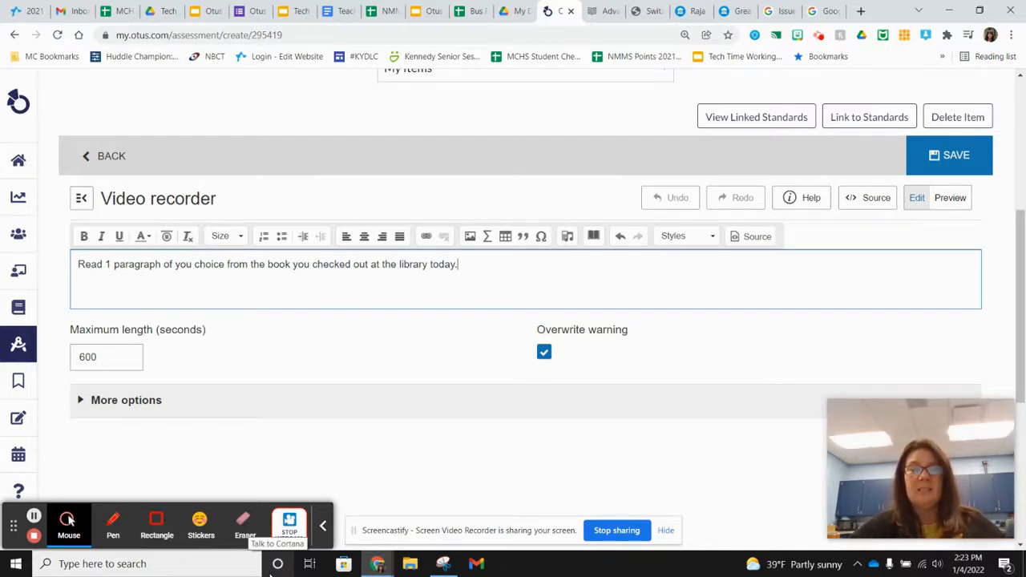
left_click(946, 157)
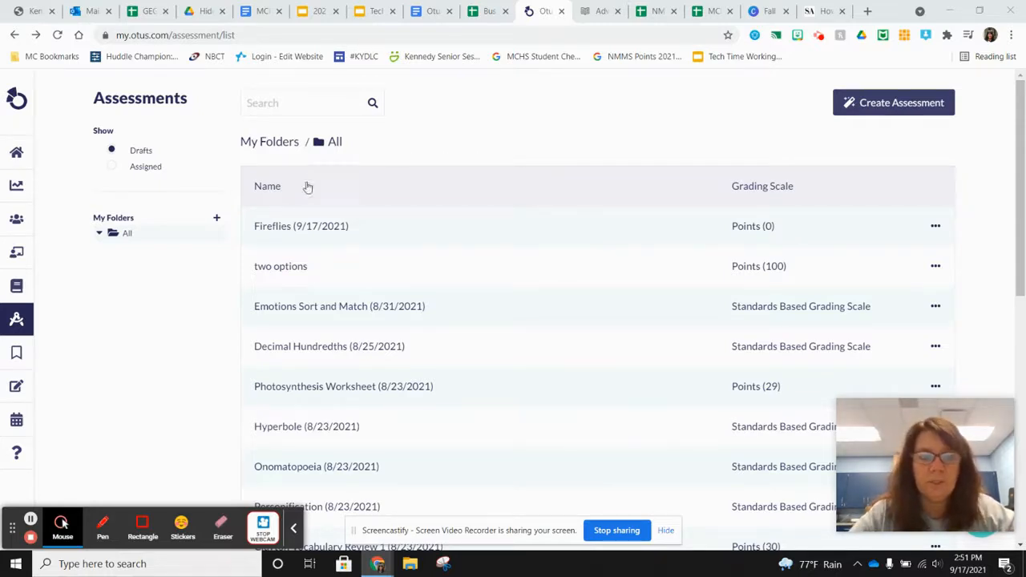
Open the Fireflies (9/17/2021) draft assessment, leaving the unsaved page, and start a new item in its item bank
left_click(311, 227)
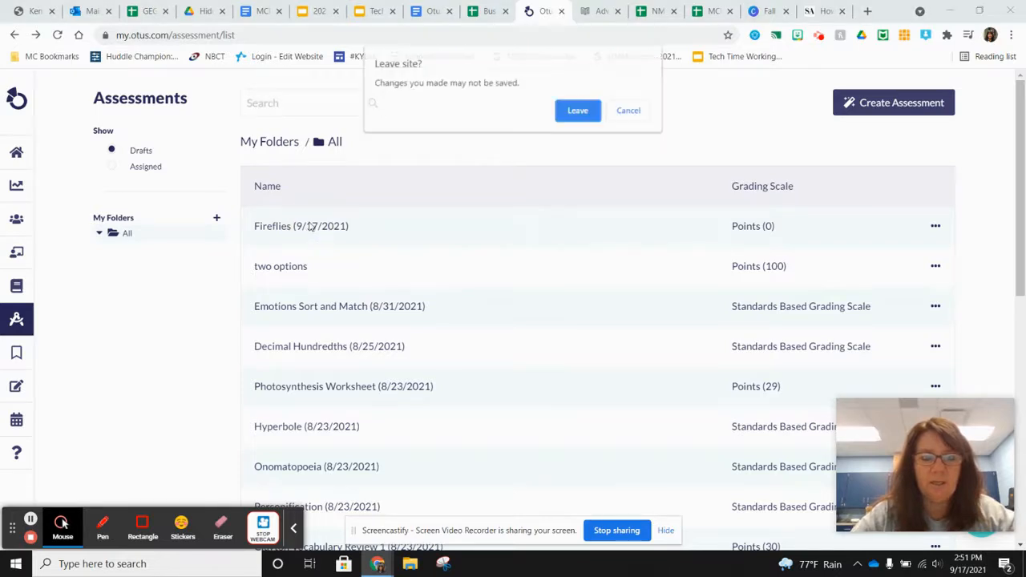
left_click(594, 111)
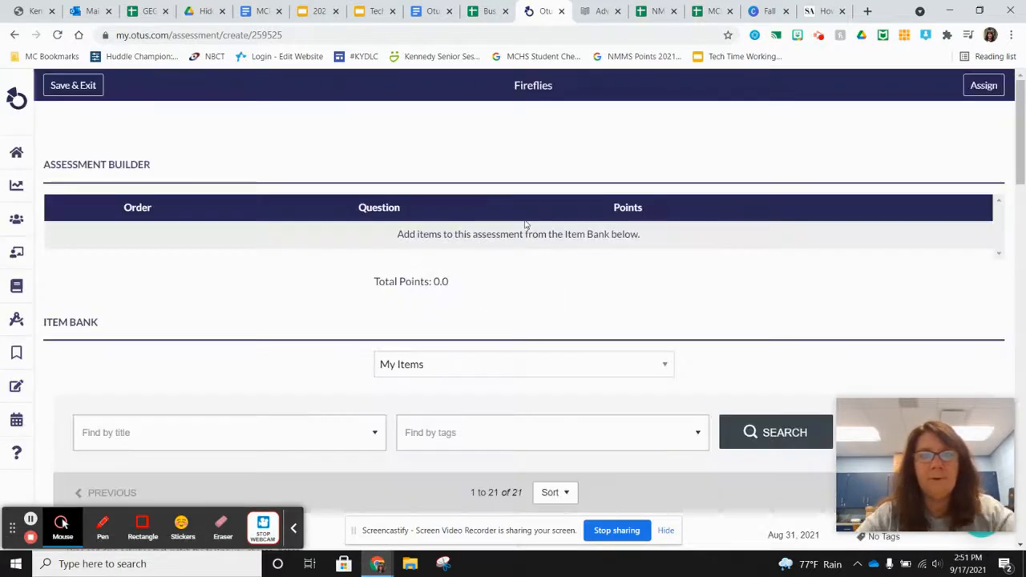
scroll(477, 230, "down", 3)
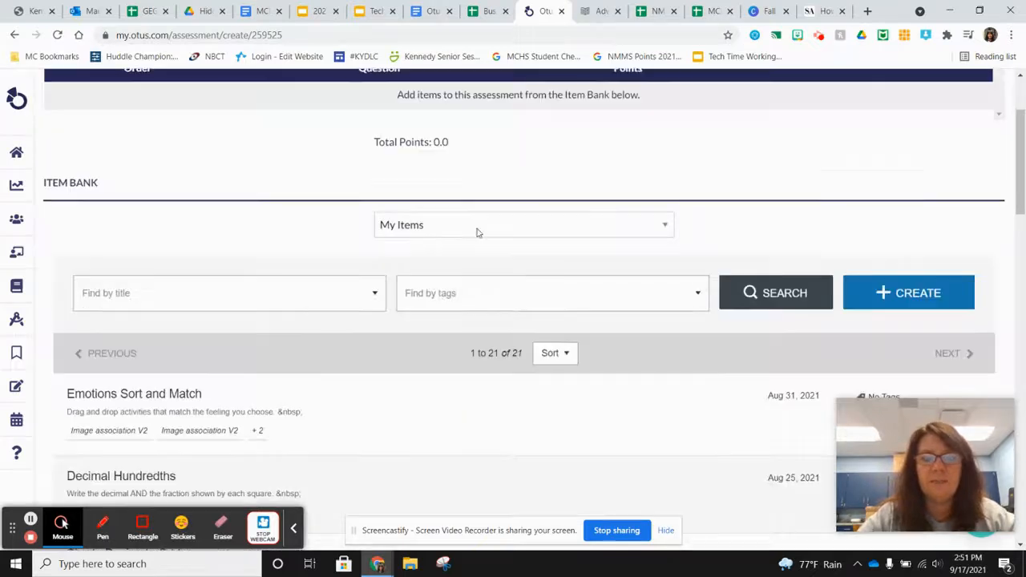
scroll(478, 233, "up", 1)
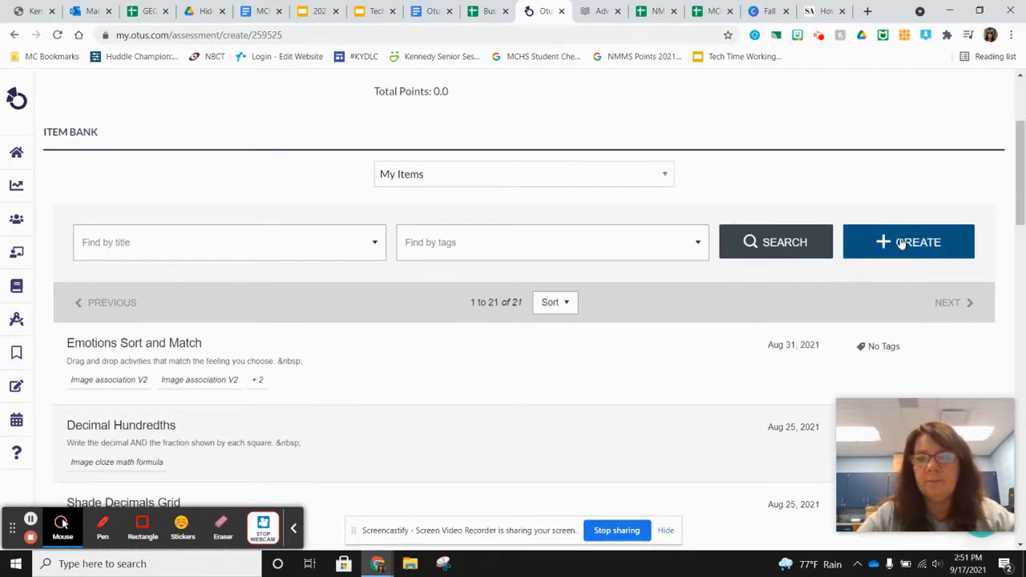
left_click(900, 244)
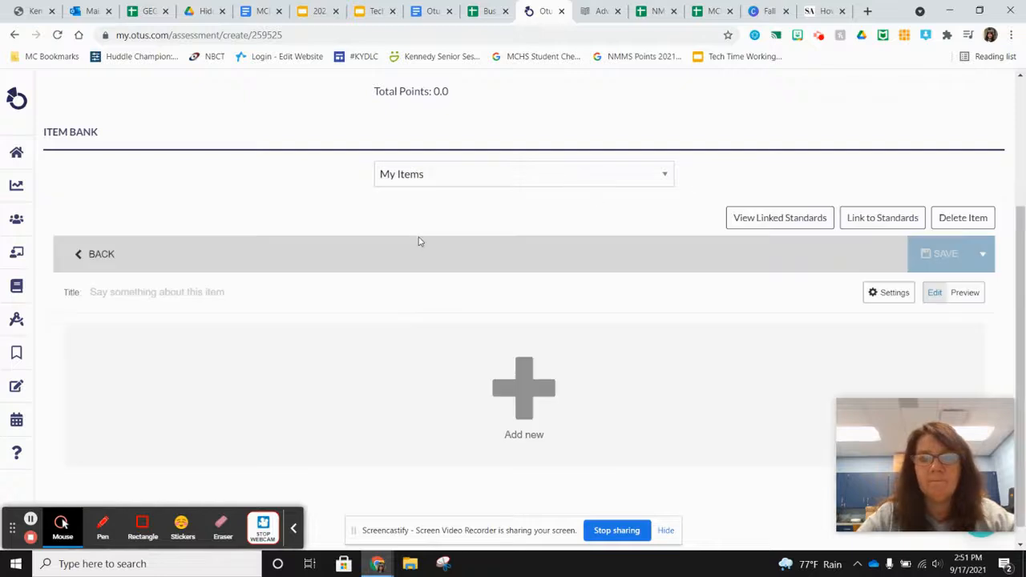
Title the new item "Fireflies Token Highlight"
scroll(425, 277, "down", 1)
left_click(147, 274)
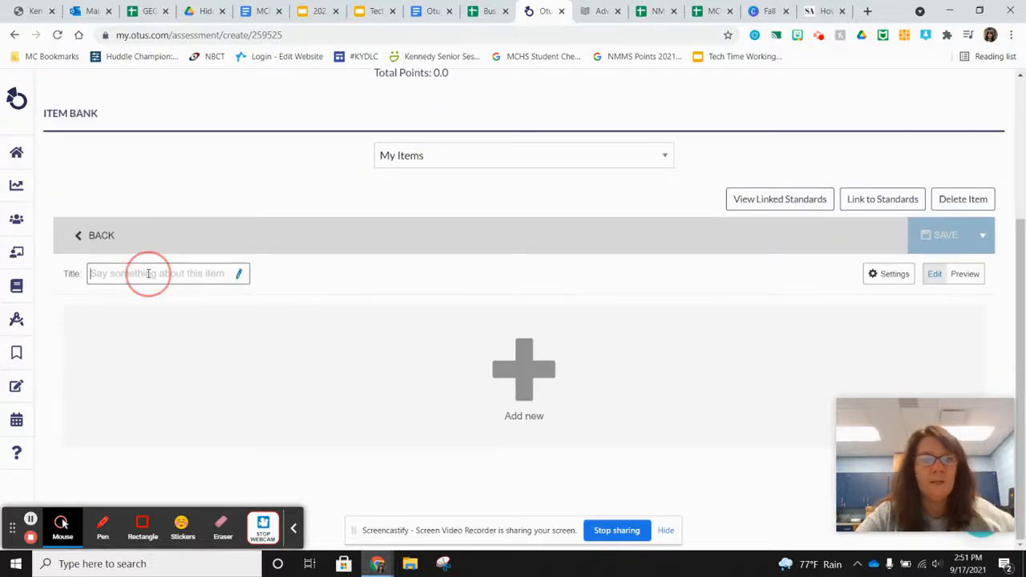
type("Fir")
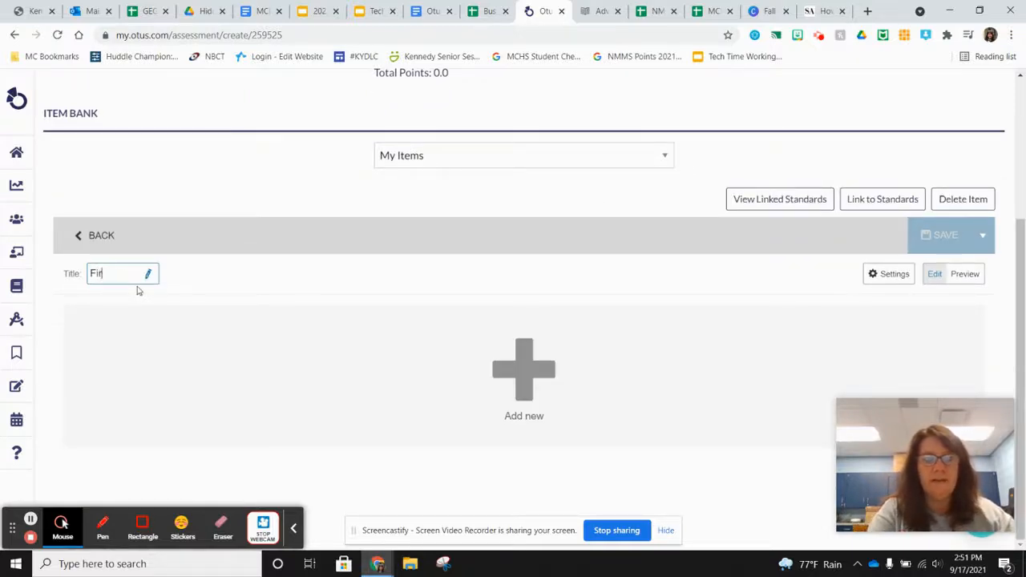
type("eflies To")
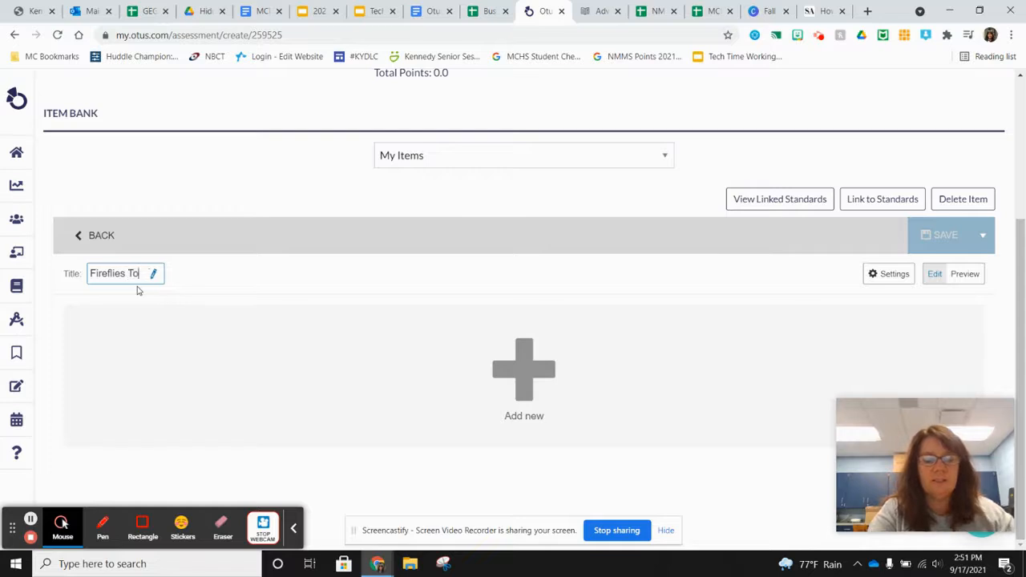
type("ken Highlight")
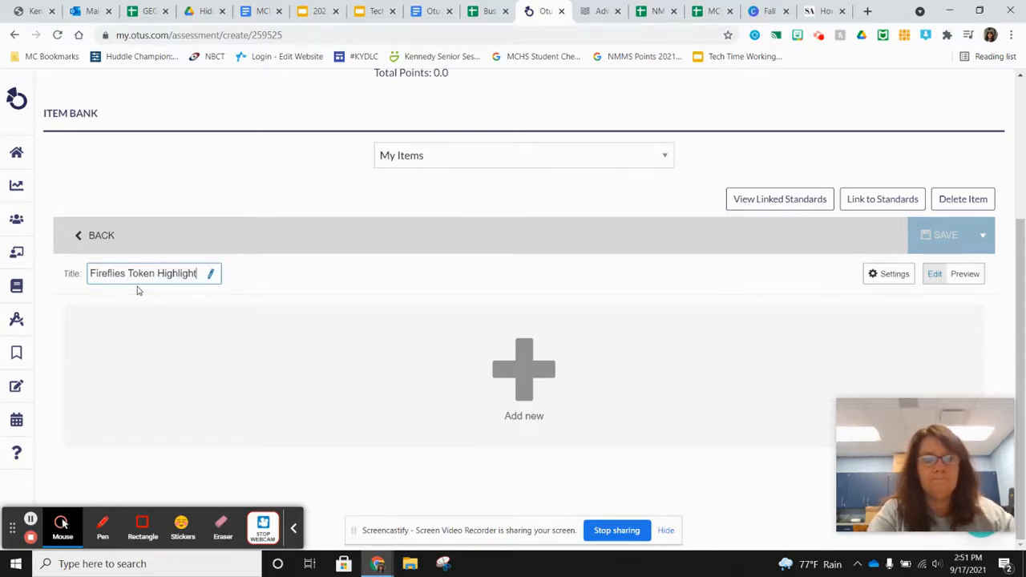
Search the question types for "token" and add a Token highlight question to the item
left_click(536, 377)
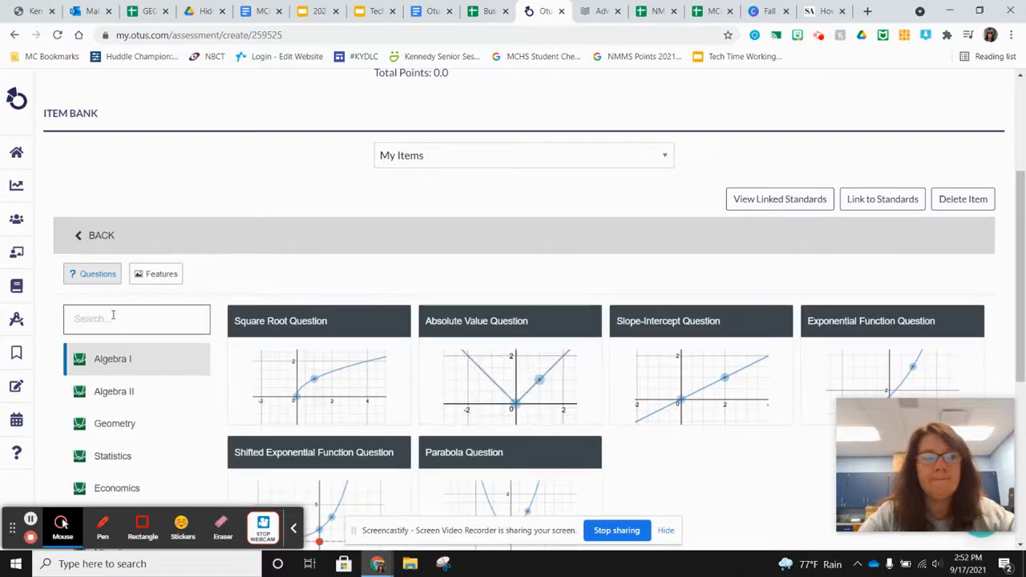
left_click(113, 319)
type("tpke")
key("BackSpace")
key("BackSpace")
key("BackSpace")
type("ok")
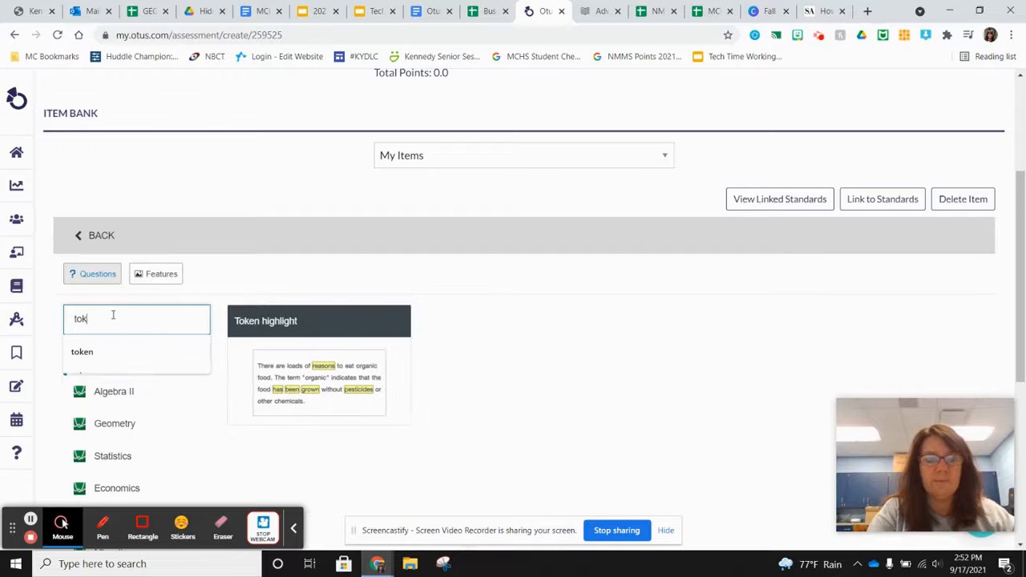
type("en")
left_click(358, 374)
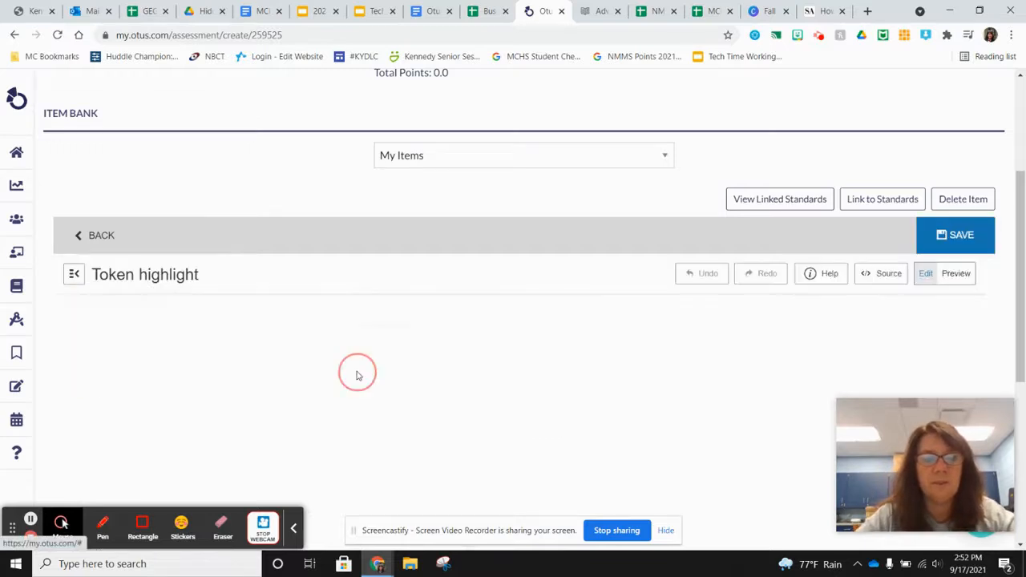
Compose the question text "Select the sentence that explains the chemical reaction that causes fireflies to light up."
scroll(394, 332, "down", 1)
scroll(394, 332, "down", 2)
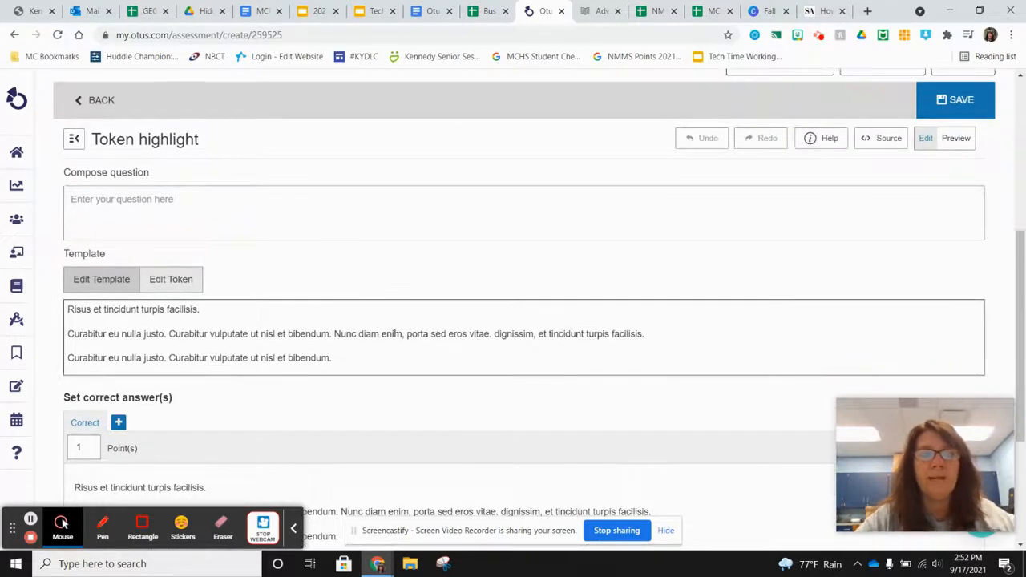
left_click(180, 232)
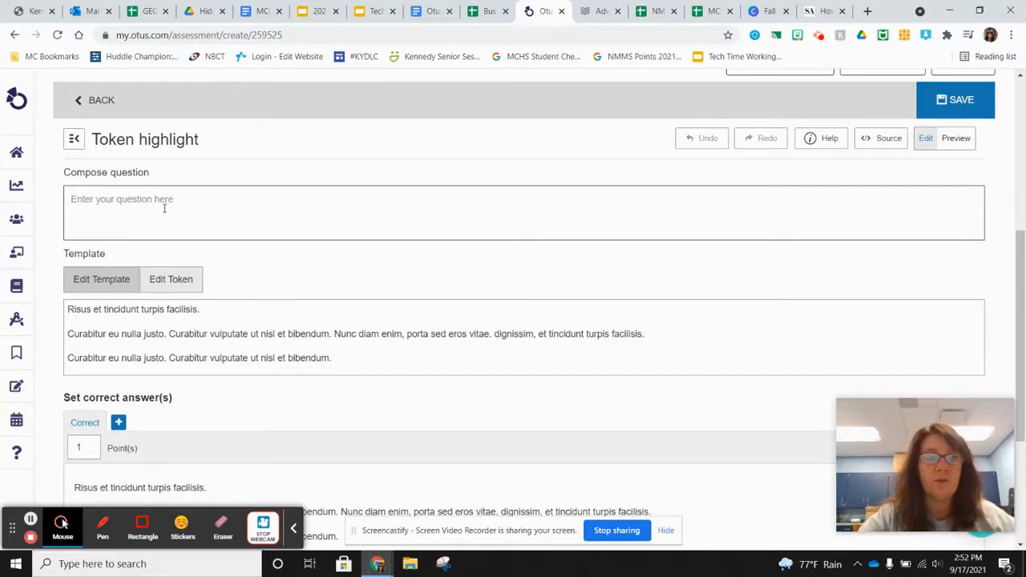
left_click(165, 207)
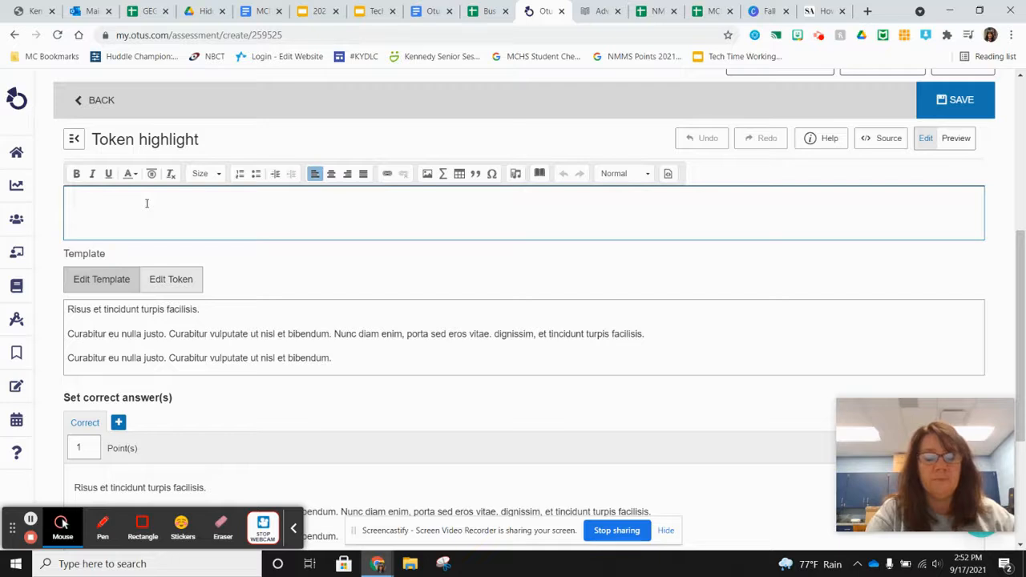
type("S")
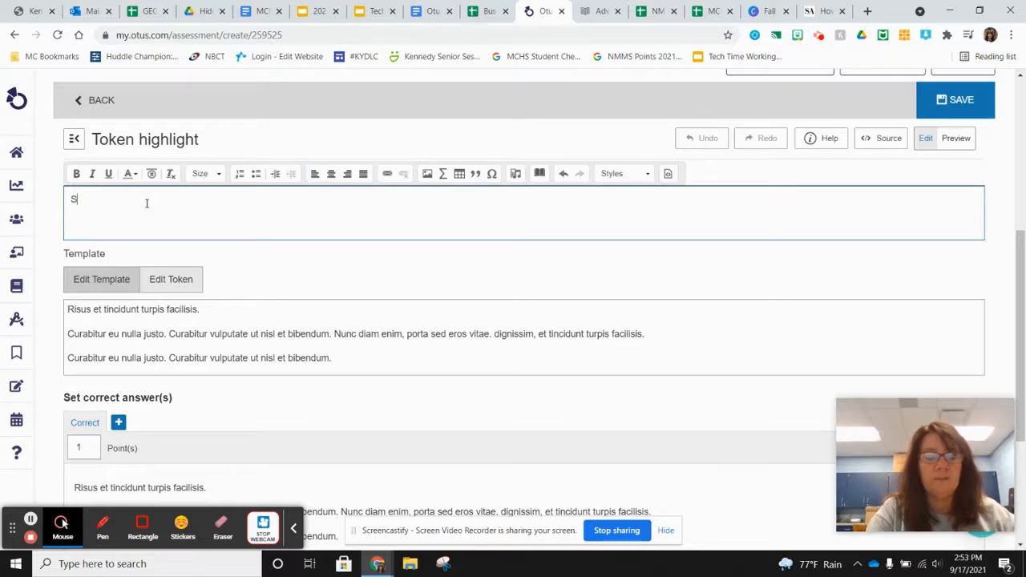
type("elect the sentence that w")
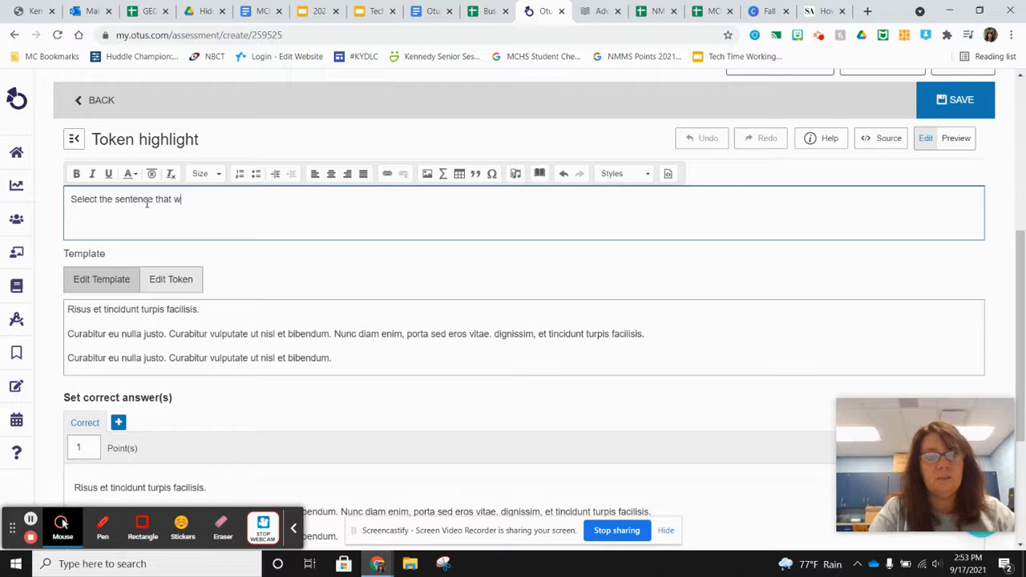
key("BackSpace")
type("explains the chemical reaction ")
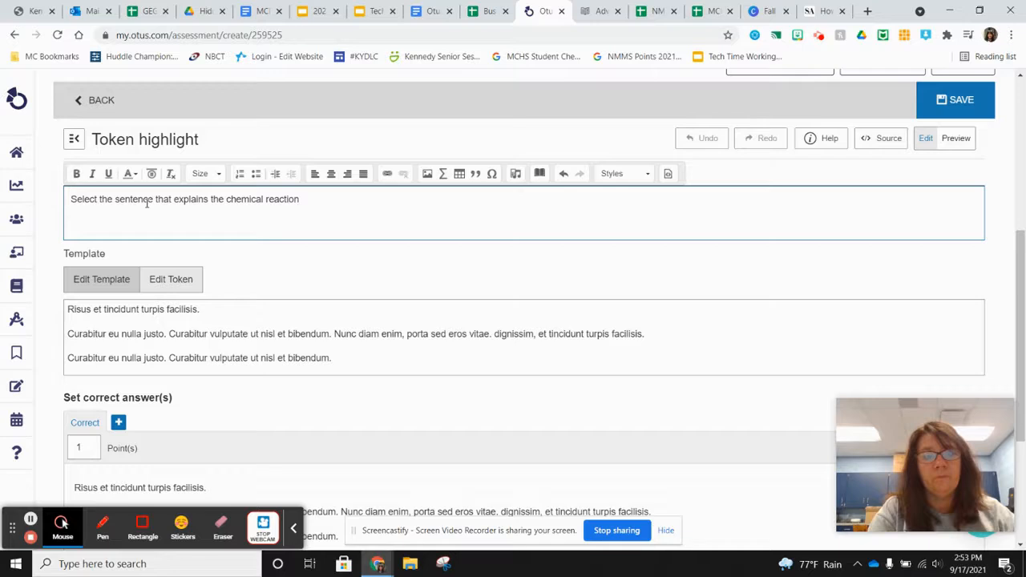
type("that causes fi")
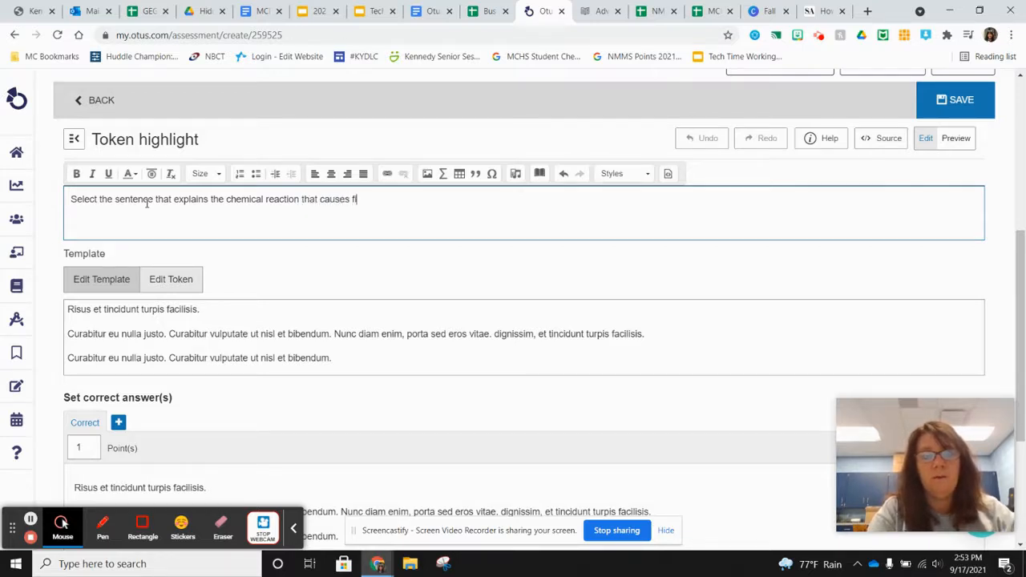
type("reflies to light")
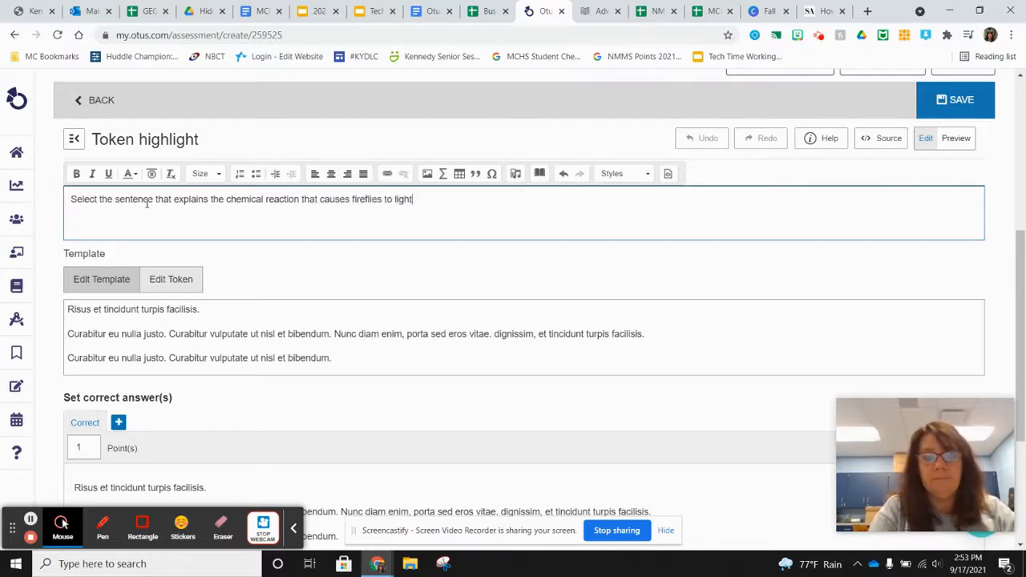
type(" up.")
Replace the placeholder text in the question's template with the copied passage about fireflies
left_click(170, 330)
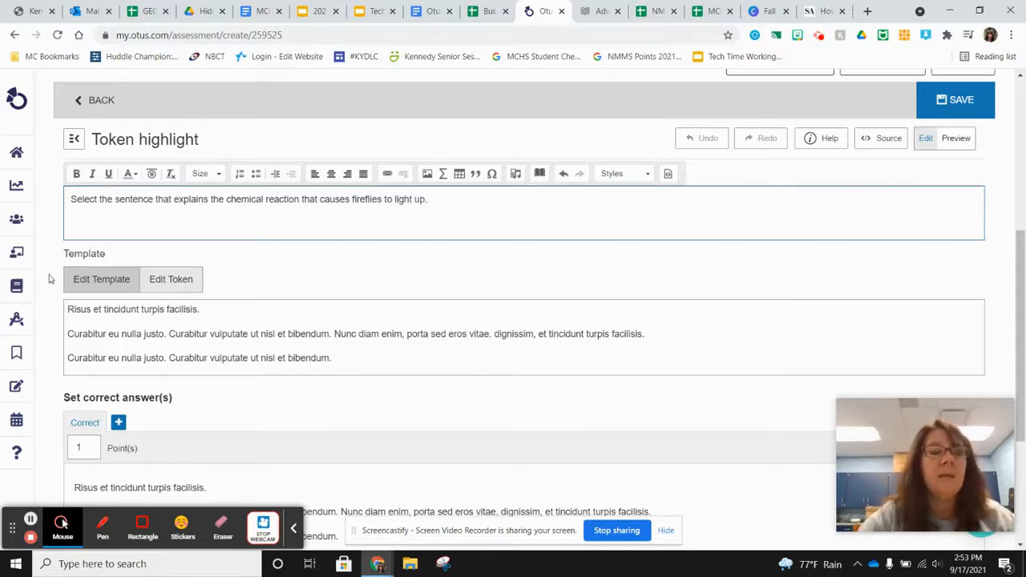
left_click_drag(353, 360, 67, 308)
key("Delete")
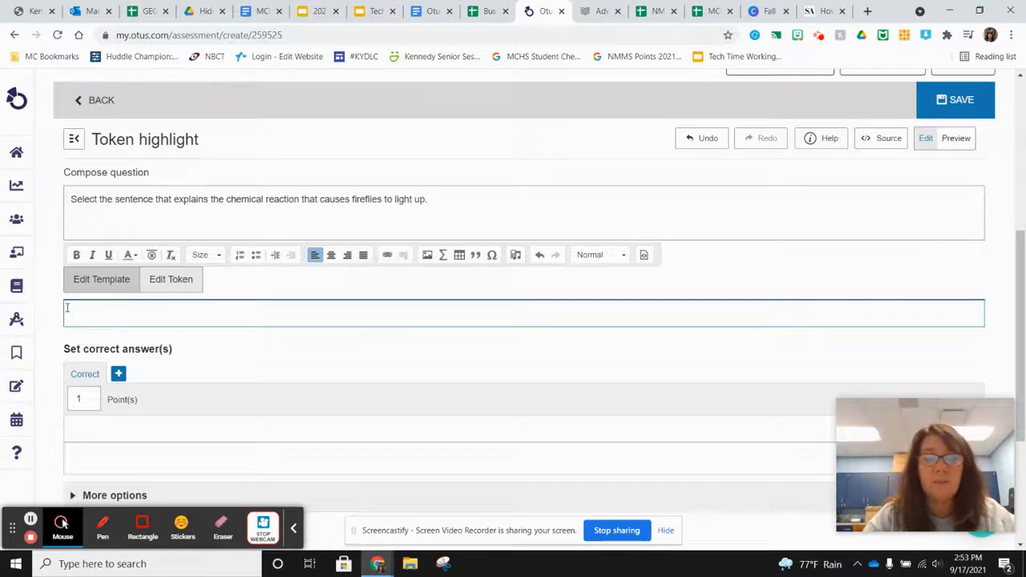
key("ctrl+v")
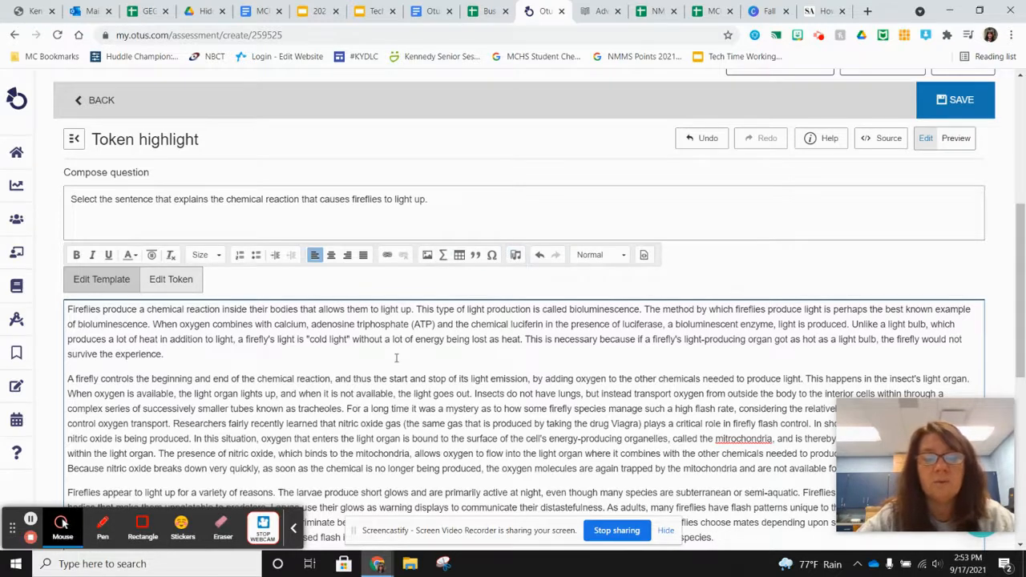
Switch the template to token editing and apply word tokenization to the whole fireflies passage
scroll(395, 358, "down", 3)
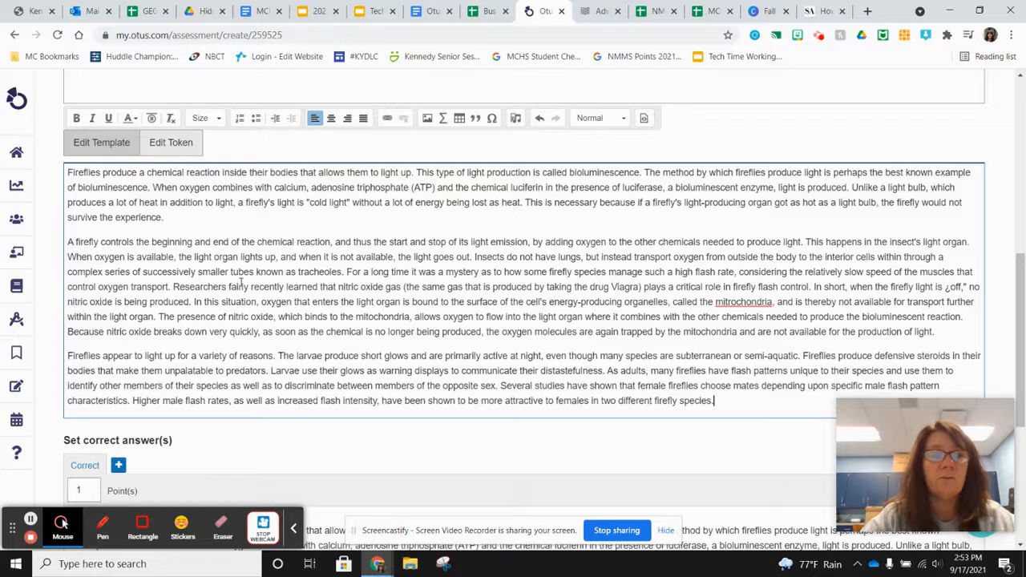
scroll(241, 282, "up", 1)
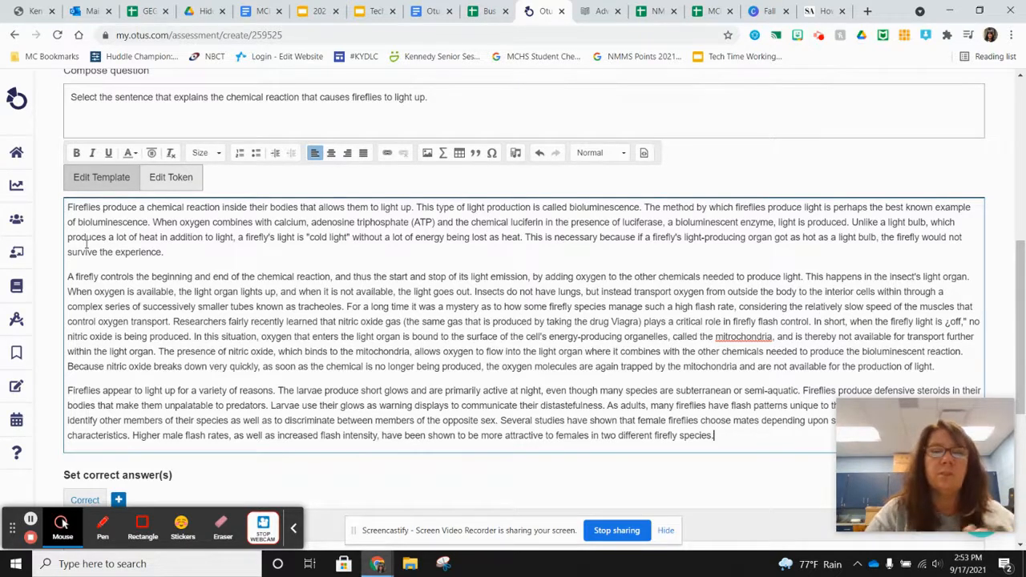
scroll(85, 245, "down", 1)
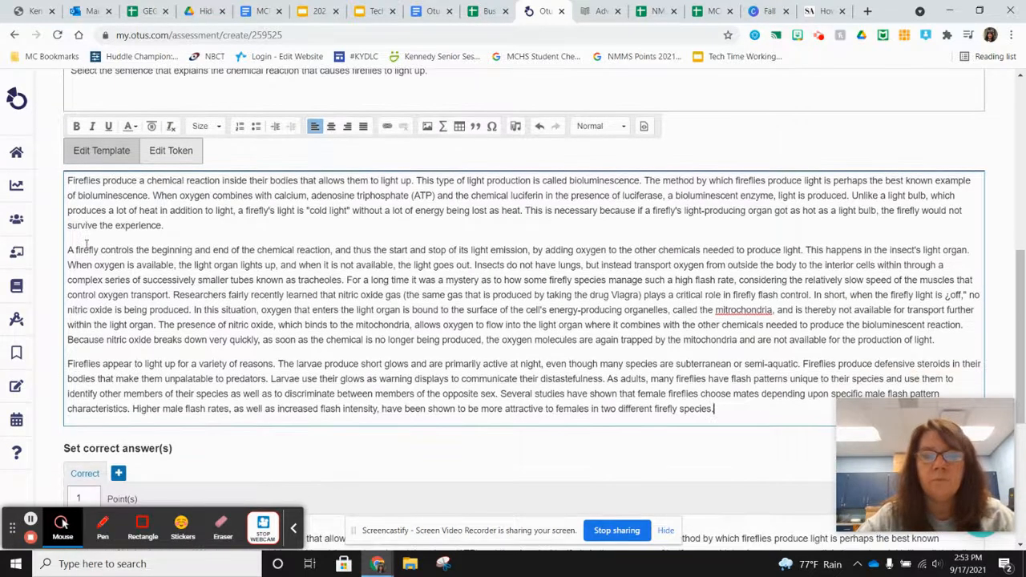
scroll(86, 244, "down", 1)
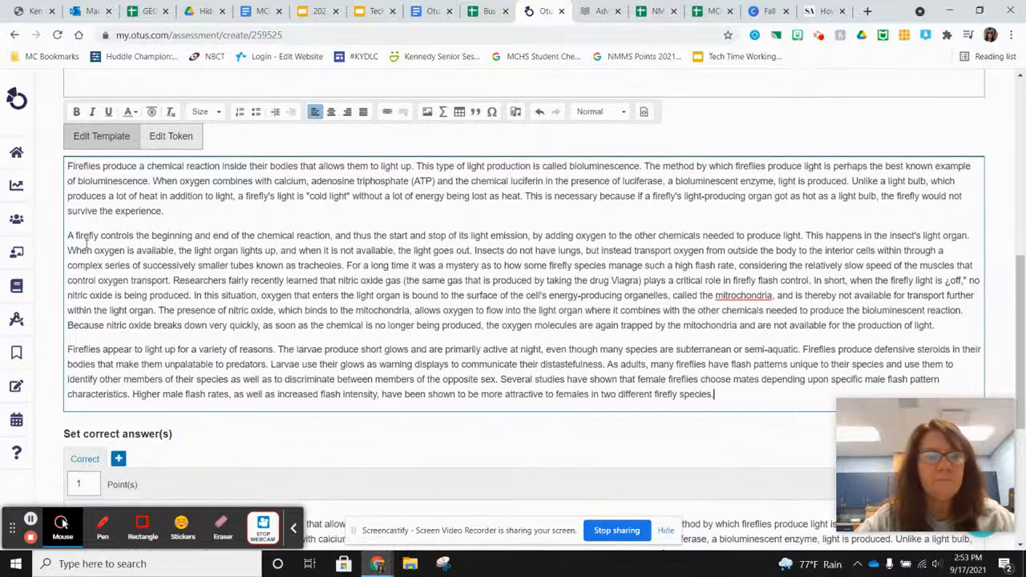
scroll(86, 244, "down", 1)
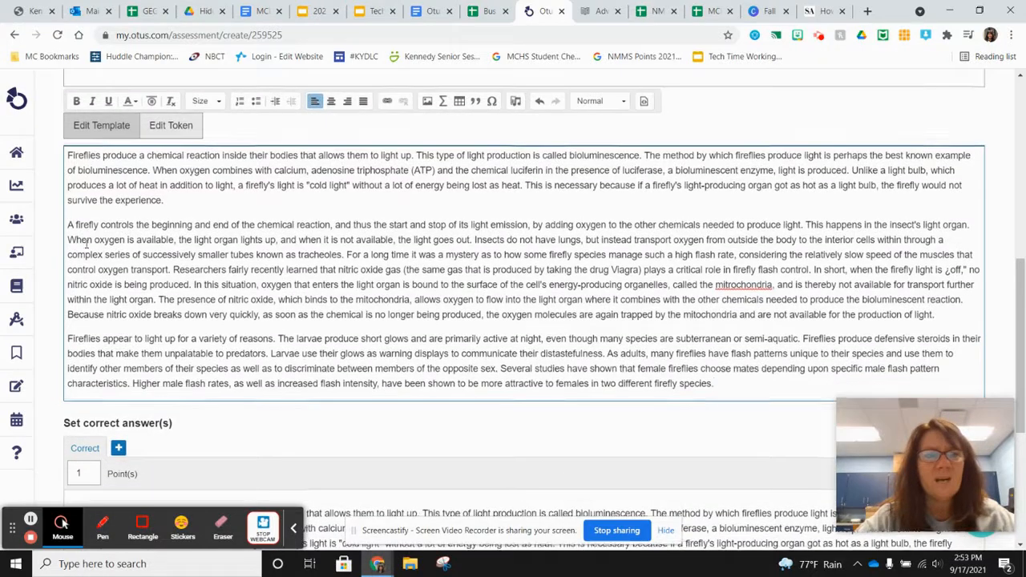
left_click(170, 124)
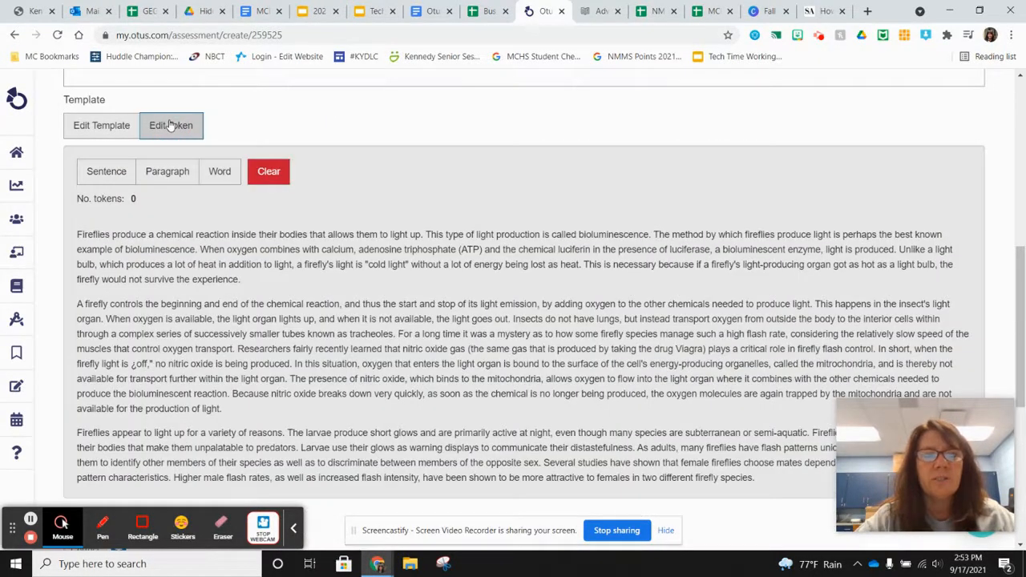
scroll(326, 121, "up", 1)
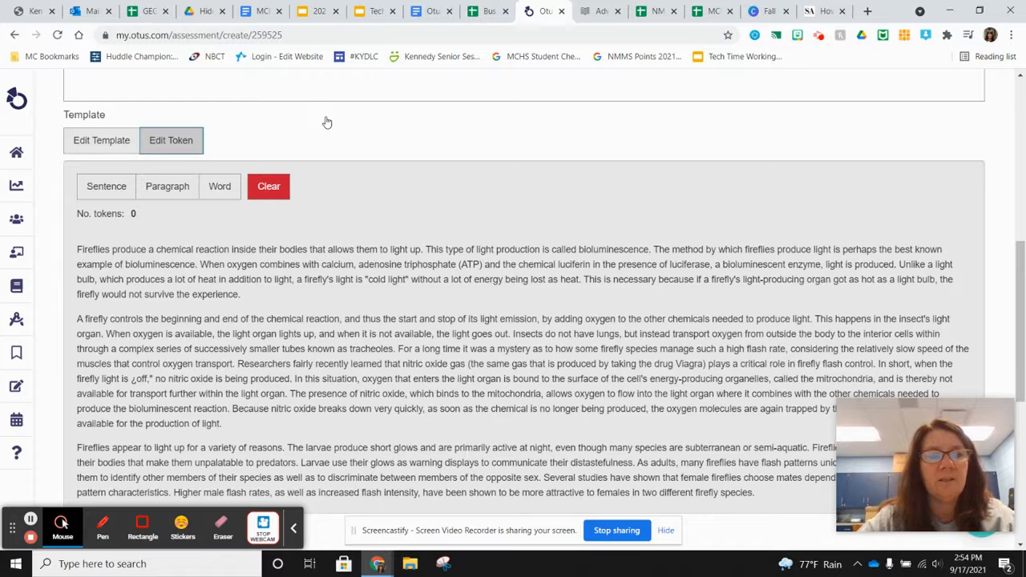
left_click(219, 187)
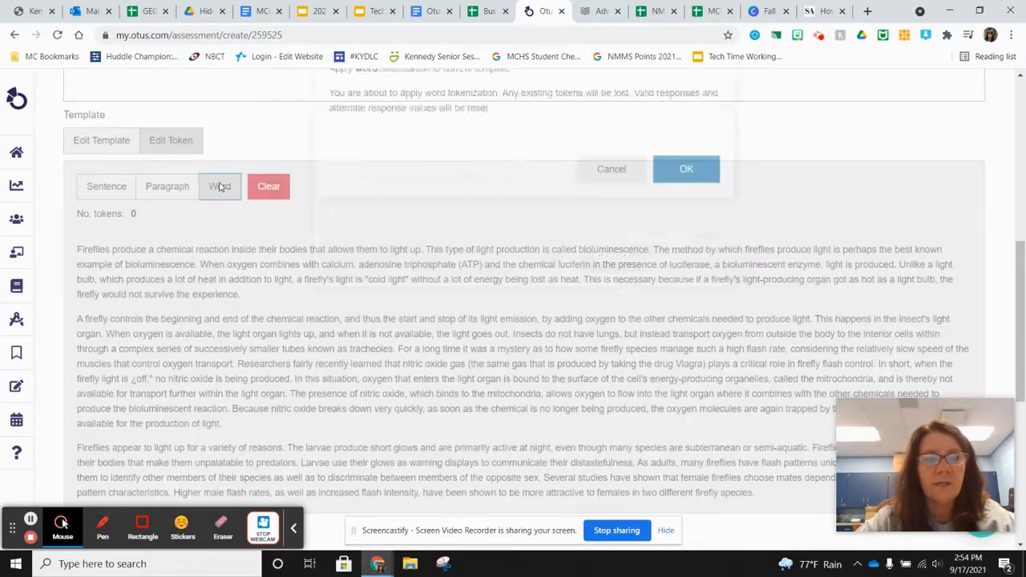
left_click(674, 266)
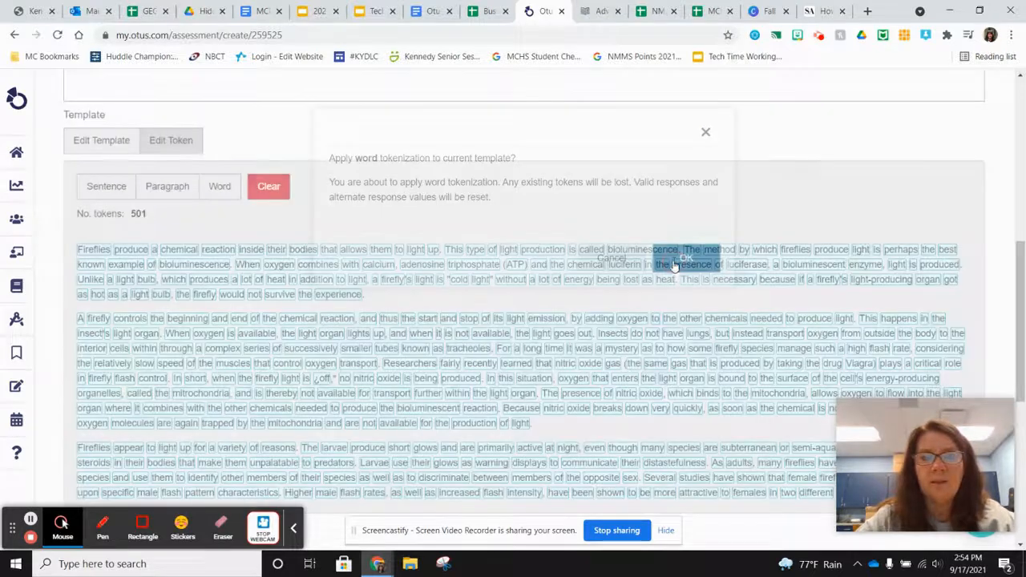
Remove the tokens from the words "Fireflies" and "reaction" in the passage's first sentence
scroll(518, 214, "down", 1)
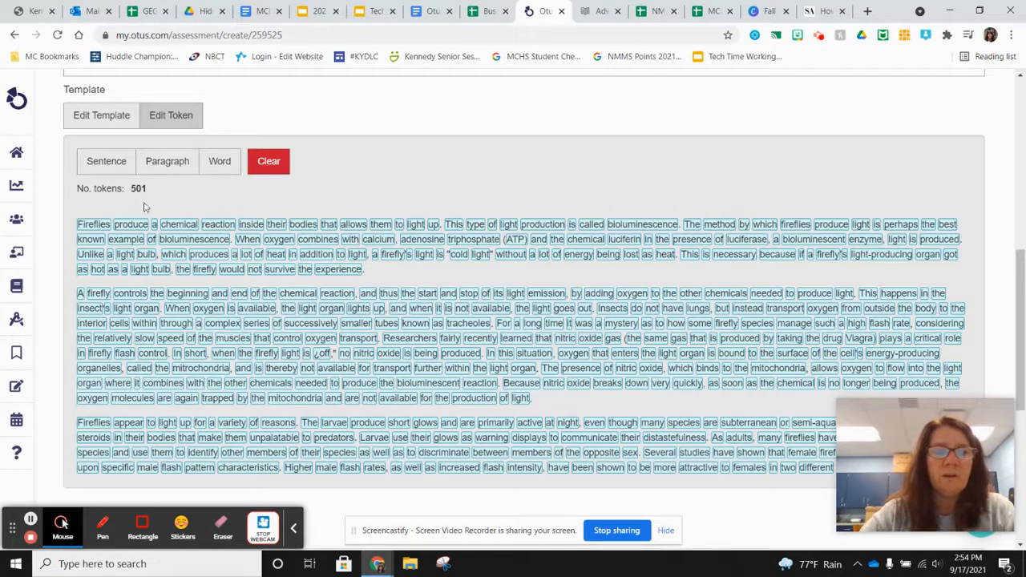
left_click(103, 225)
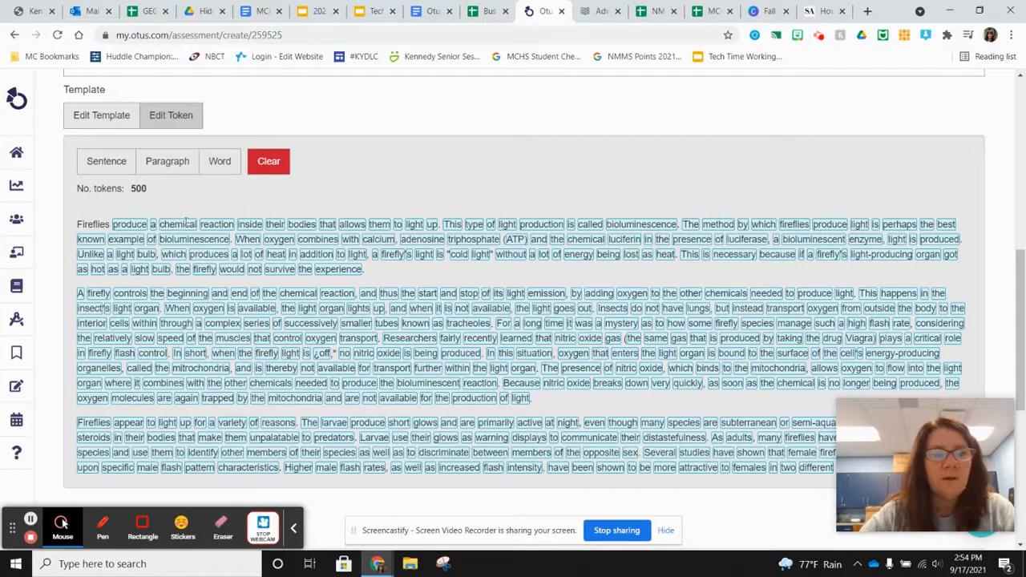
left_click(215, 224)
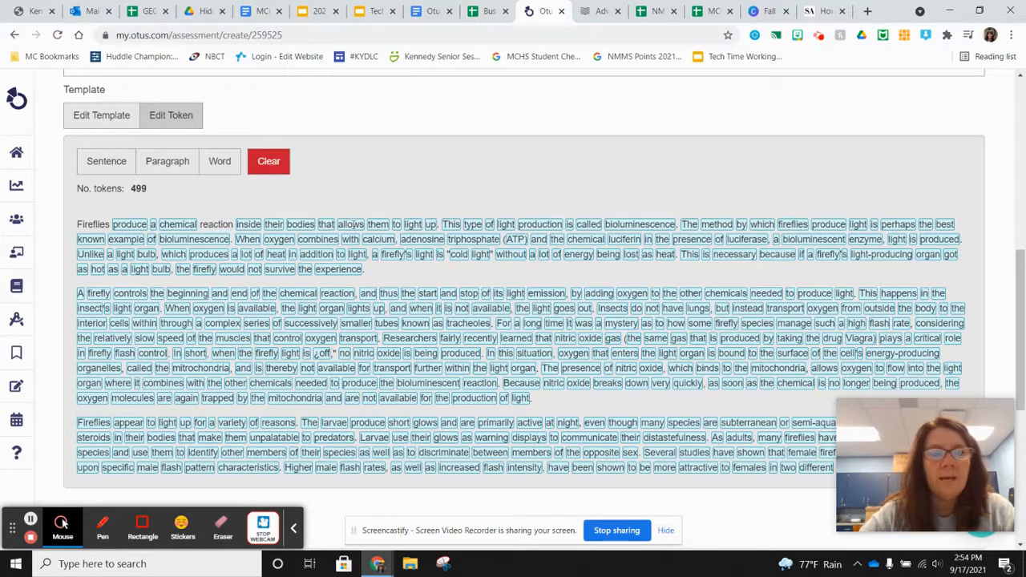
Remove the token from the word "to" in the first sentence, then apply paragraph tokenization to the fireflies passage
left_click(395, 224)
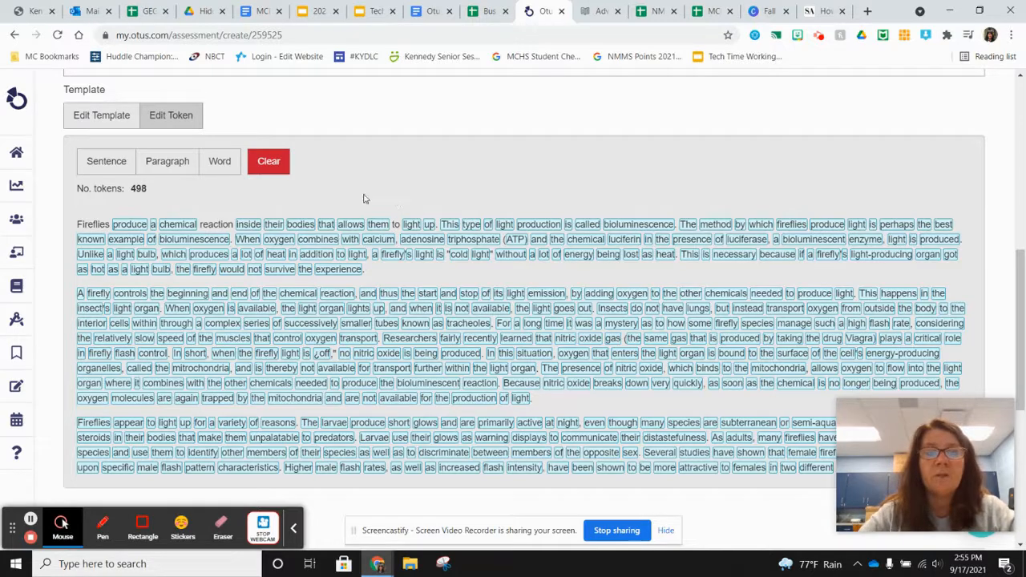
left_click(170, 165)
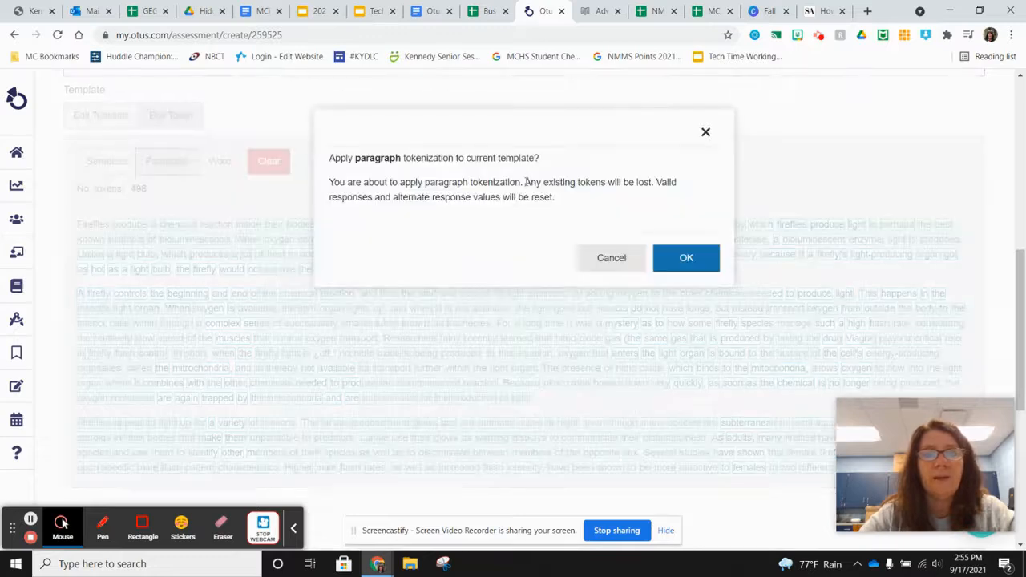
left_click(686, 255)
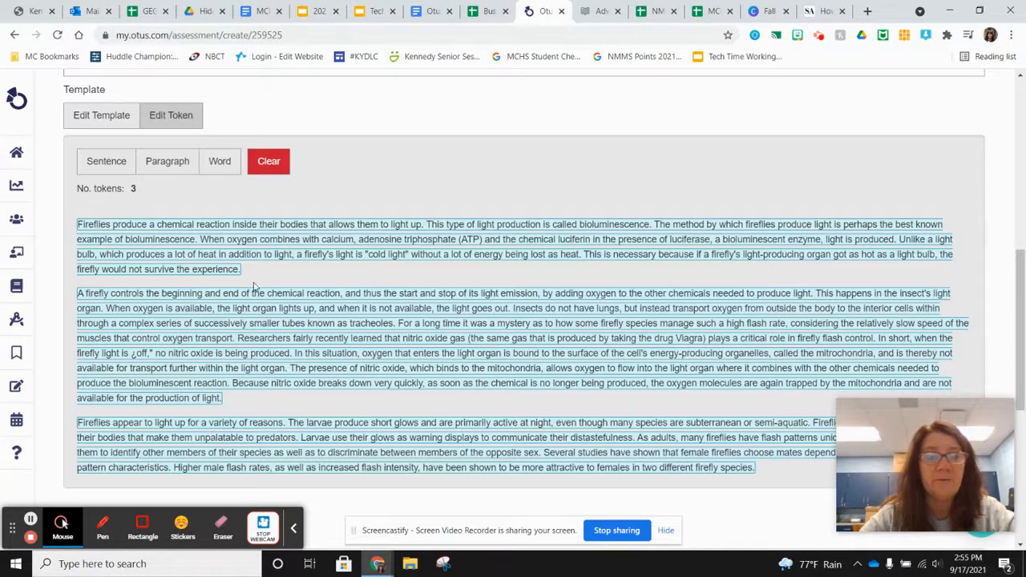
Apply sentence tokenization to the passage and mark the sentence beginning "When oxygen combines with calcium" as the correct answer
left_click(96, 163)
left_click(664, 258)
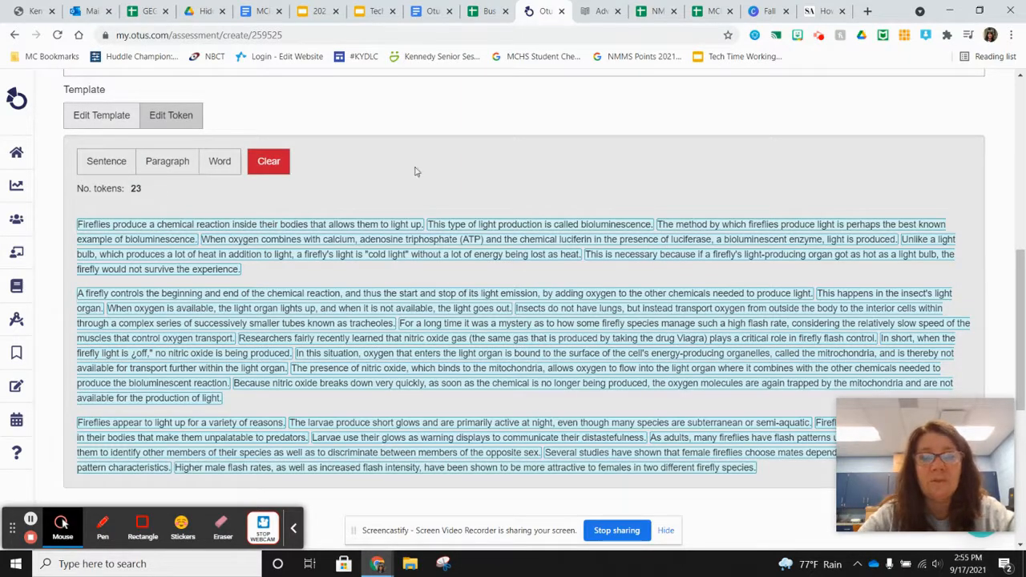
scroll(415, 170, "down", 1)
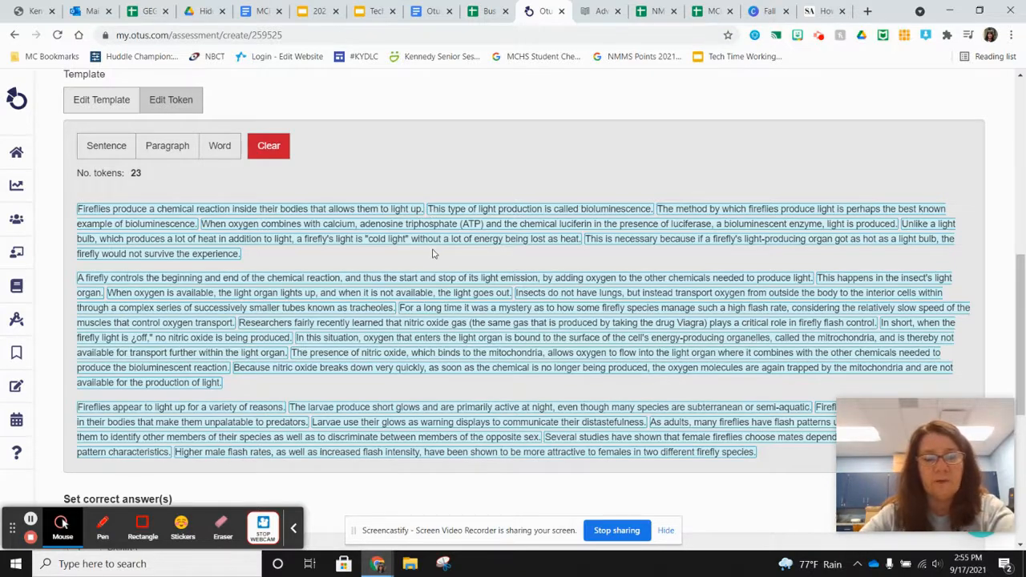
scroll(435, 253, "down", 1)
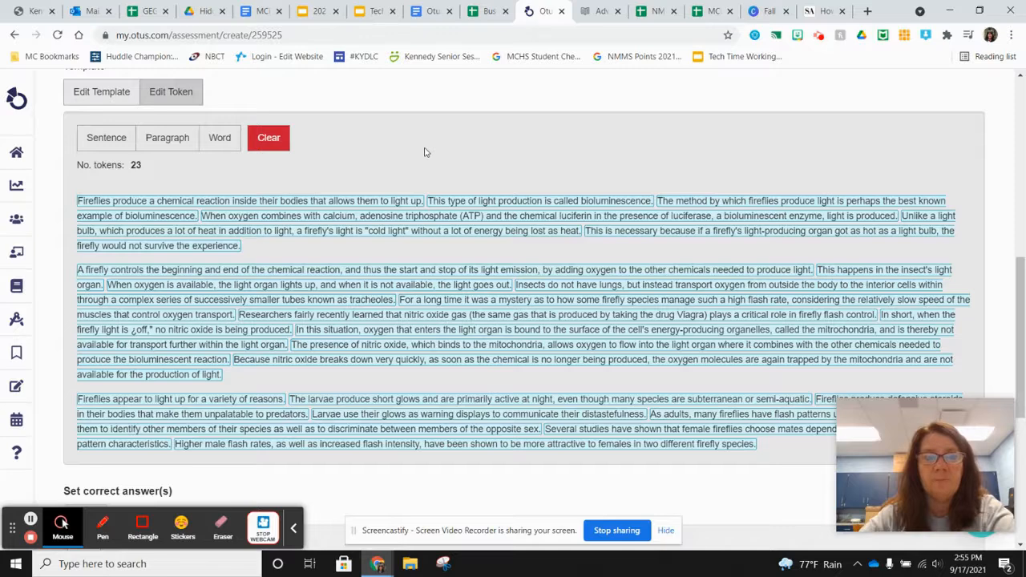
scroll(392, 232, "down", 4)
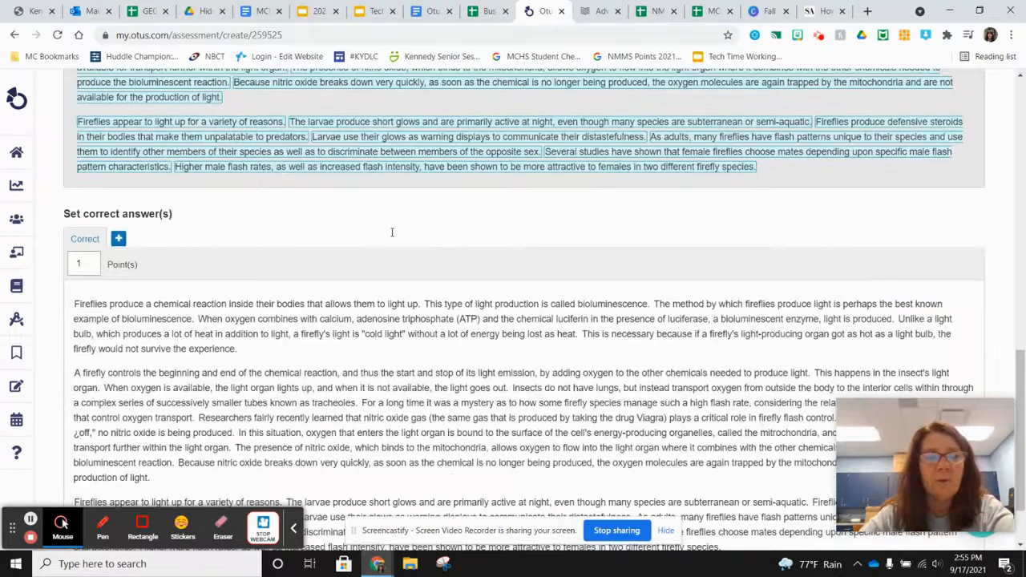
scroll(392, 232, "down", 1)
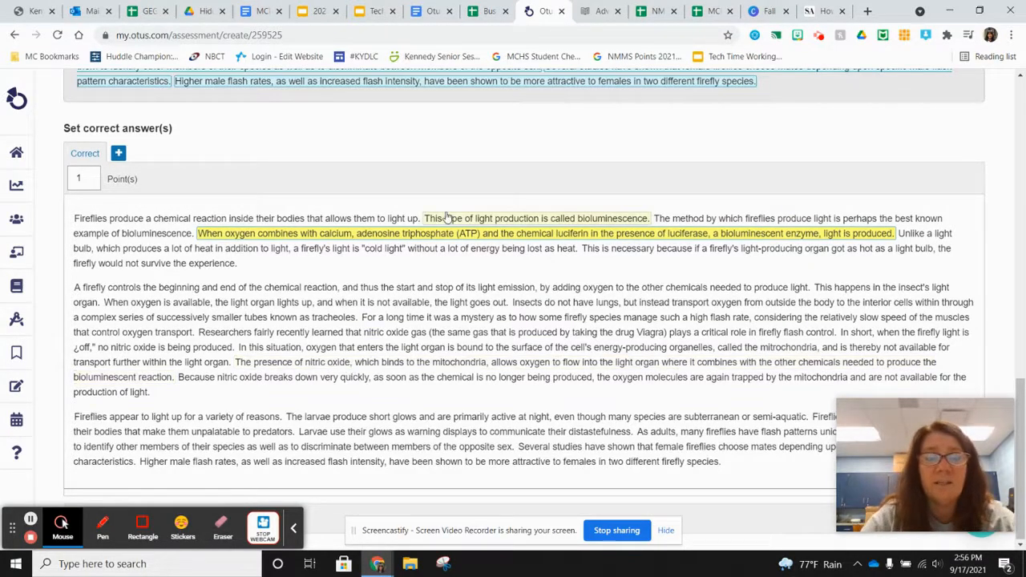
Save the Token highlight question
scroll(441, 214, "up", 6)
scroll(447, 211, "up", 1)
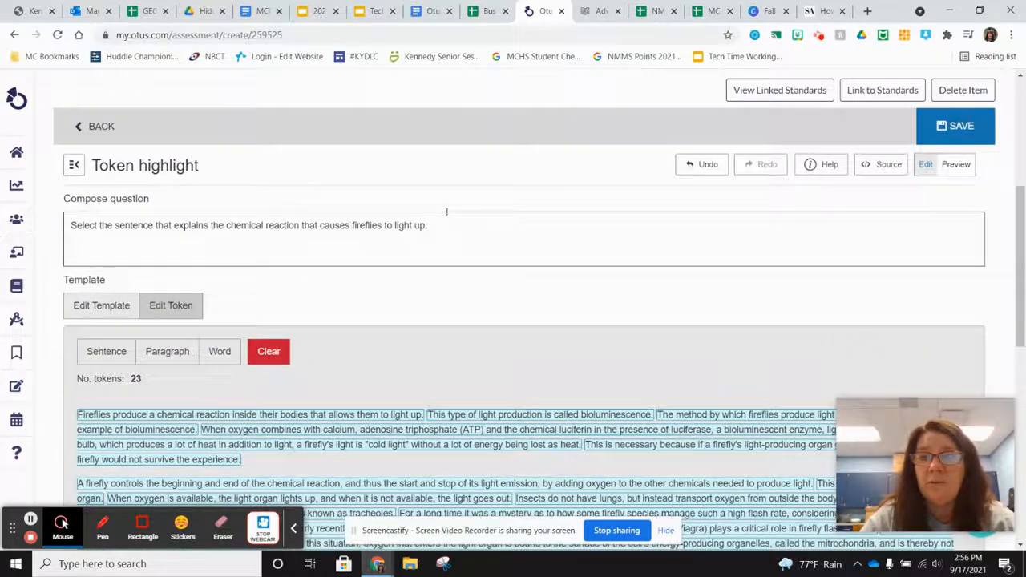
left_click(967, 126)
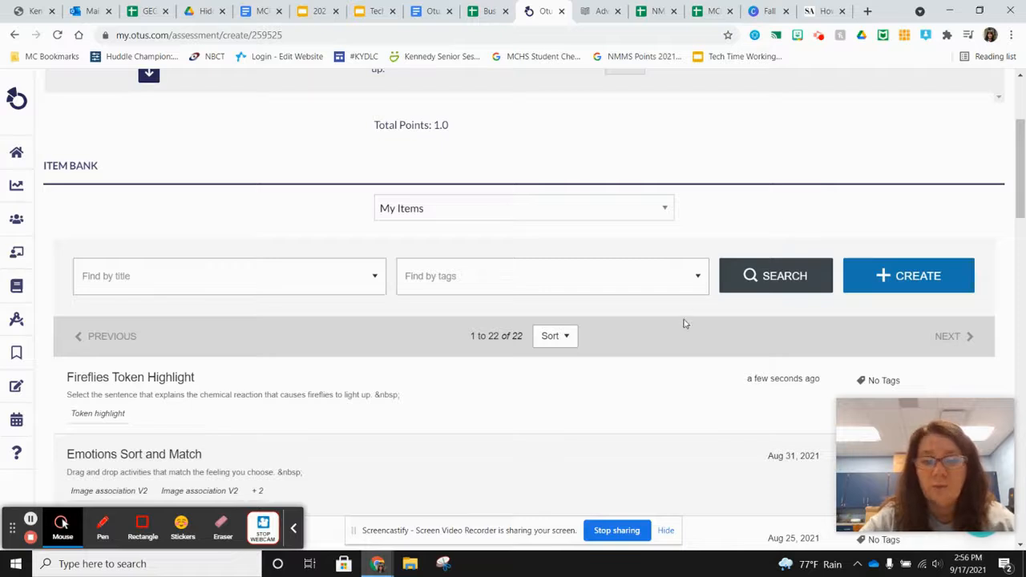
Open the Fireflies Token Highlight item from the item bank for editing
scroll(685, 324, "up", 3)
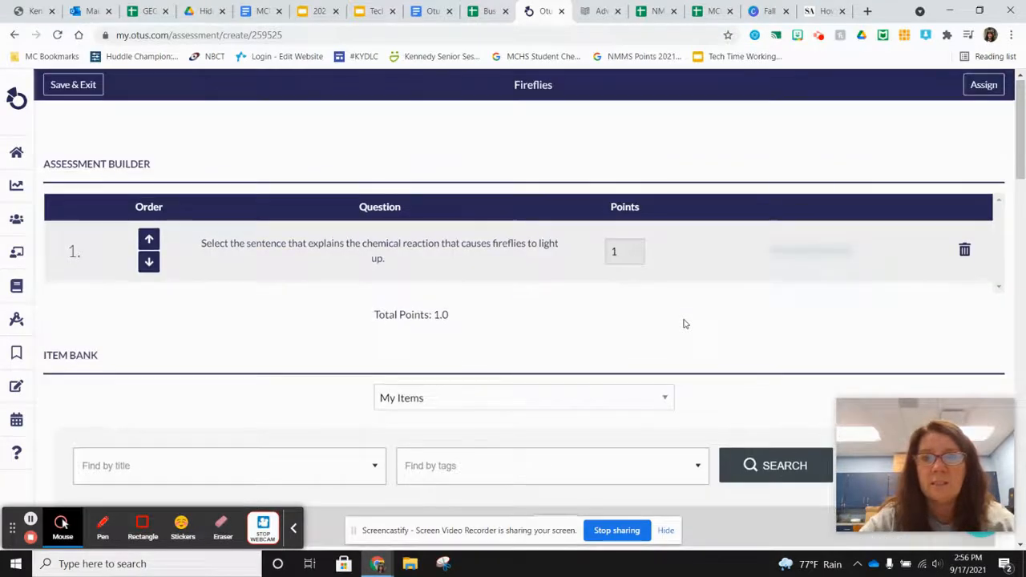
scroll(685, 323, "down", 4)
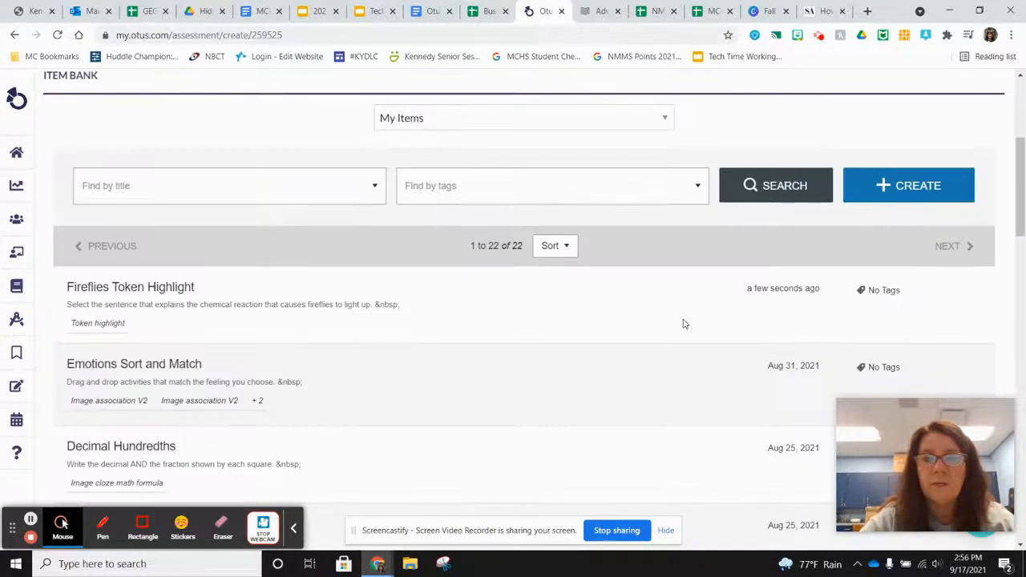
left_click(158, 289)
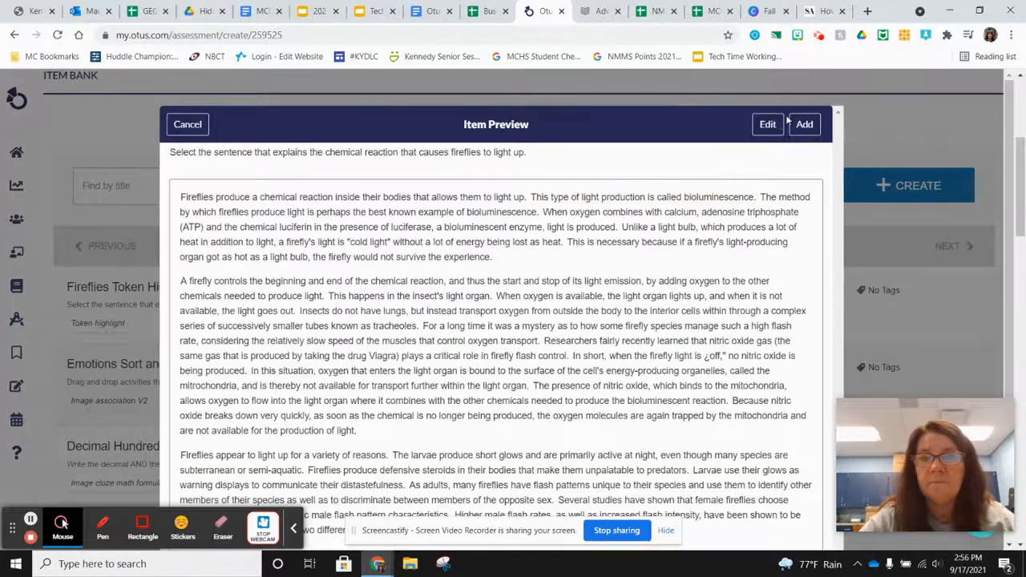
left_click(765, 127)
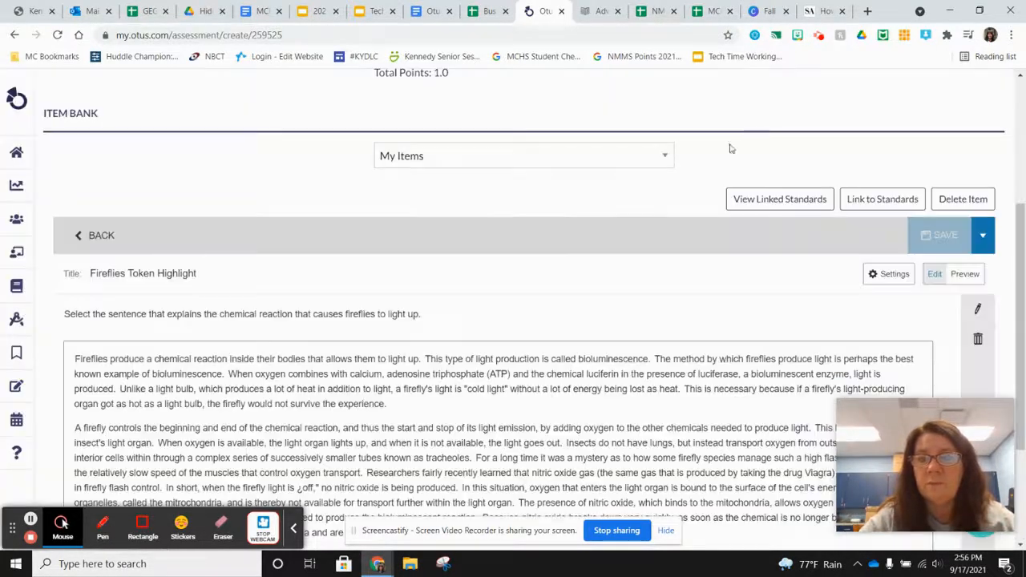
Preview the fireflies question and test it by trying the first sentence and selecting the sentence beginning "When oxygen combines with calcium"
left_click(965, 274)
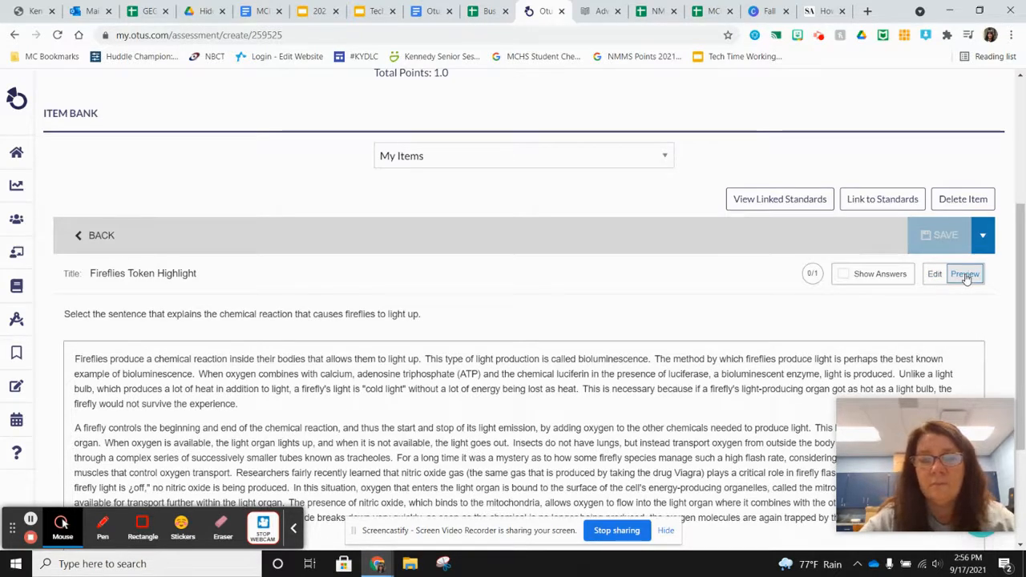
left_click(935, 274)
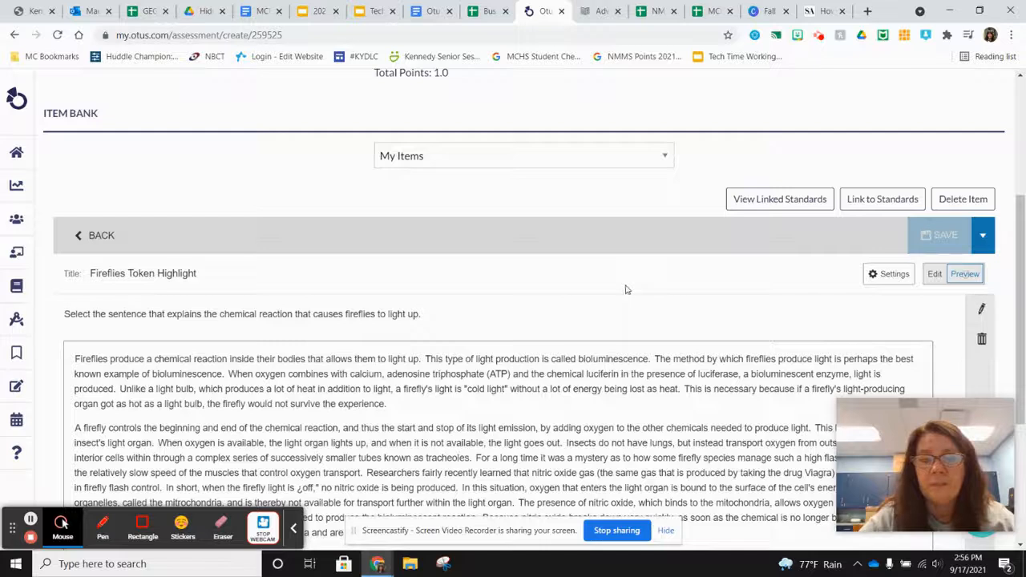
scroll(625, 288, "down", 3)
scroll(626, 289, "up", 1)
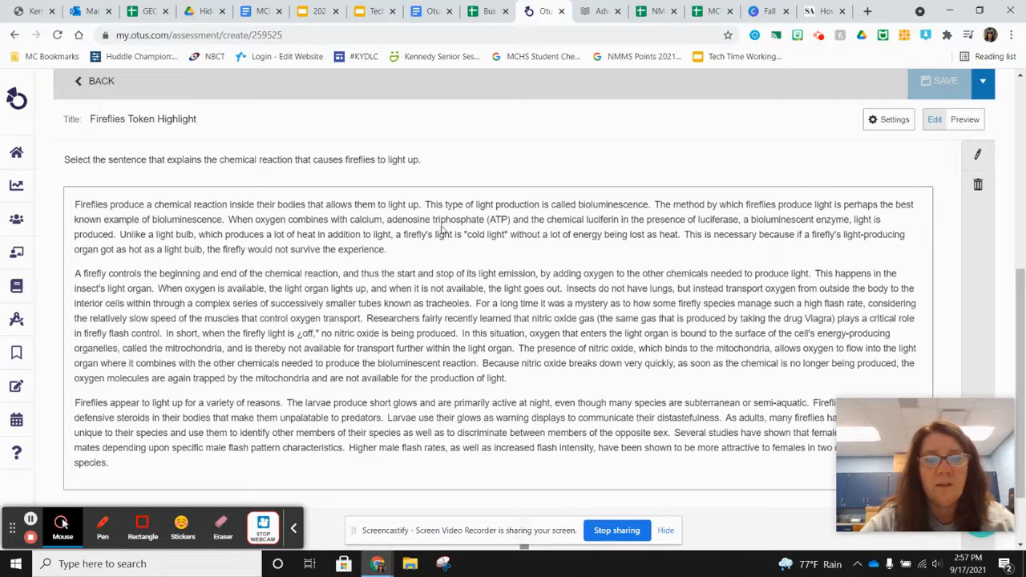
left_click(488, 222)
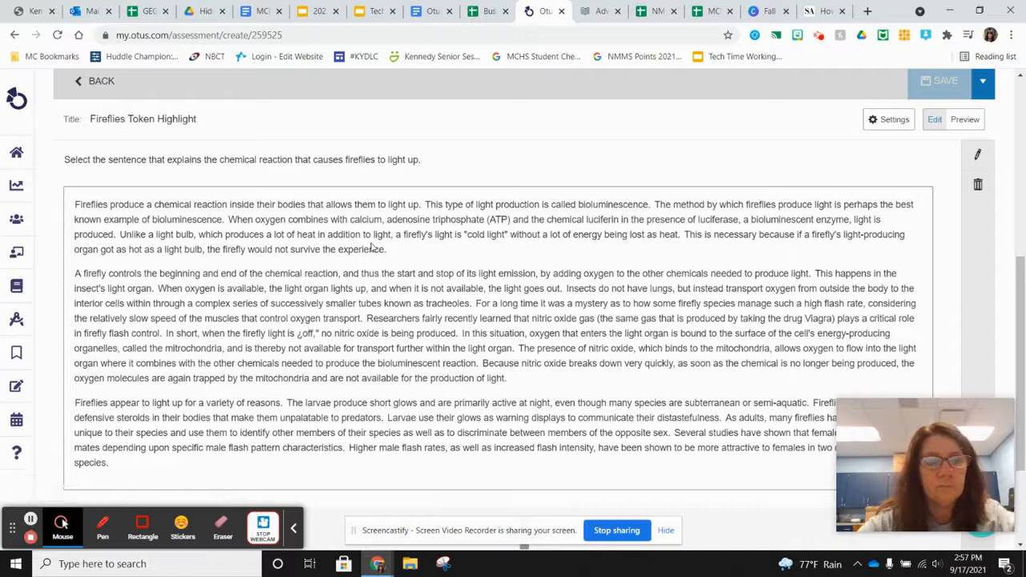
left_click(966, 120)
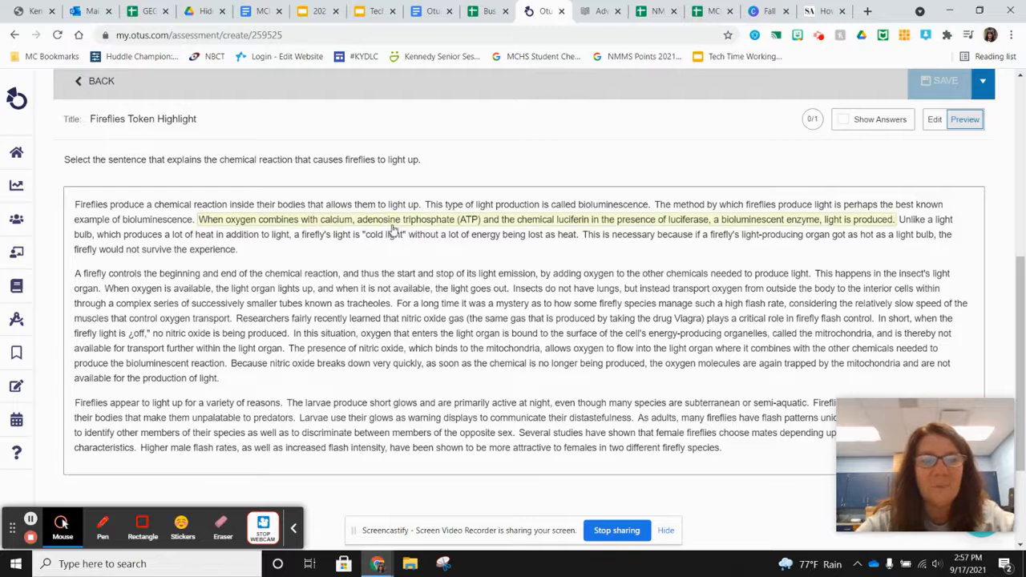
left_click(250, 205)
left_click(243, 204)
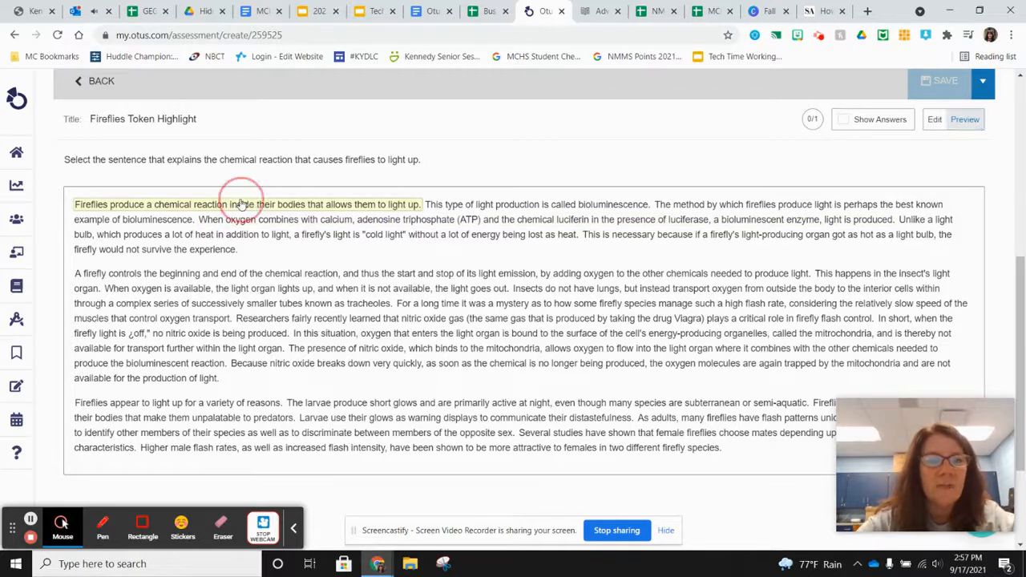
left_click(469, 220)
left_click(387, 205)
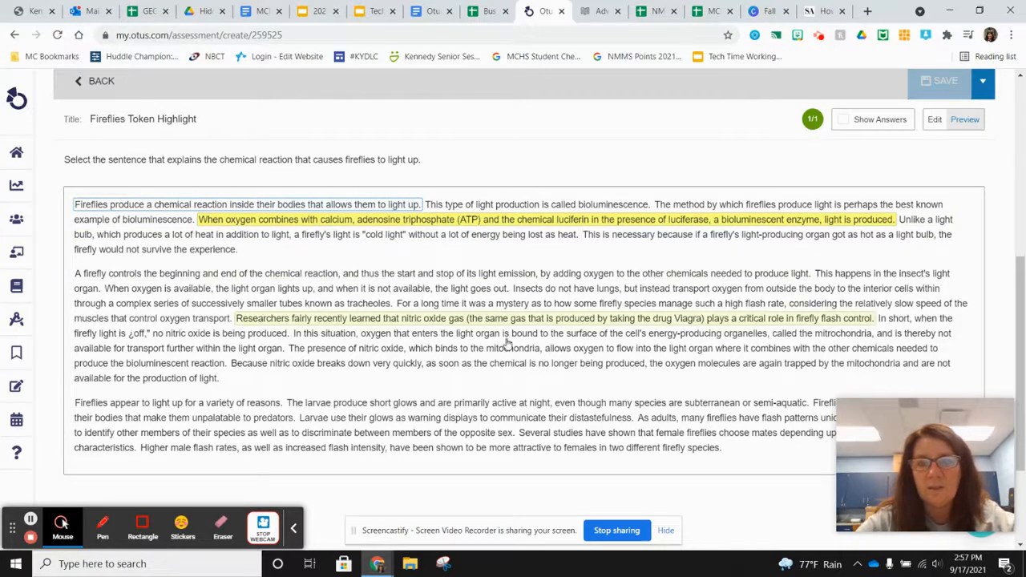
scroll(485, 343, "down", 1)
scroll(480, 343, "up", 2)
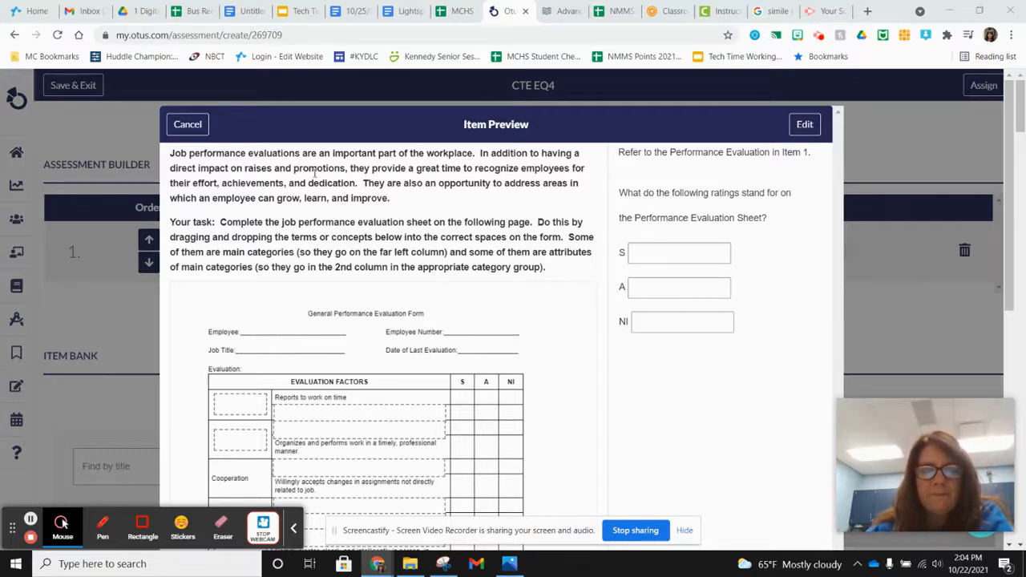
Examine the job performance evaluation item, including its form, blank spaces and draggable terms
scroll(471, 252, "down", 4)
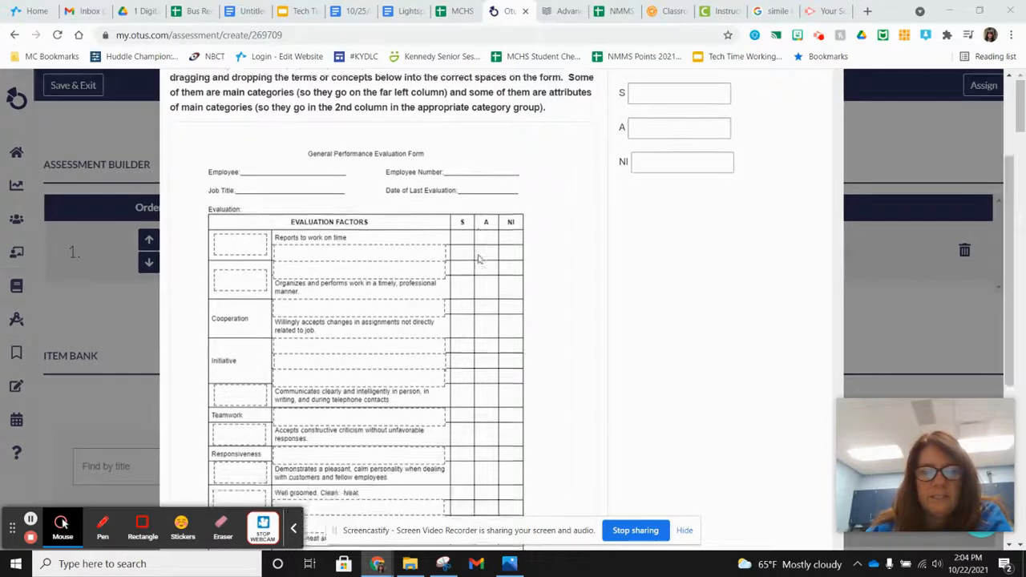
scroll(366, 198, "up", 1)
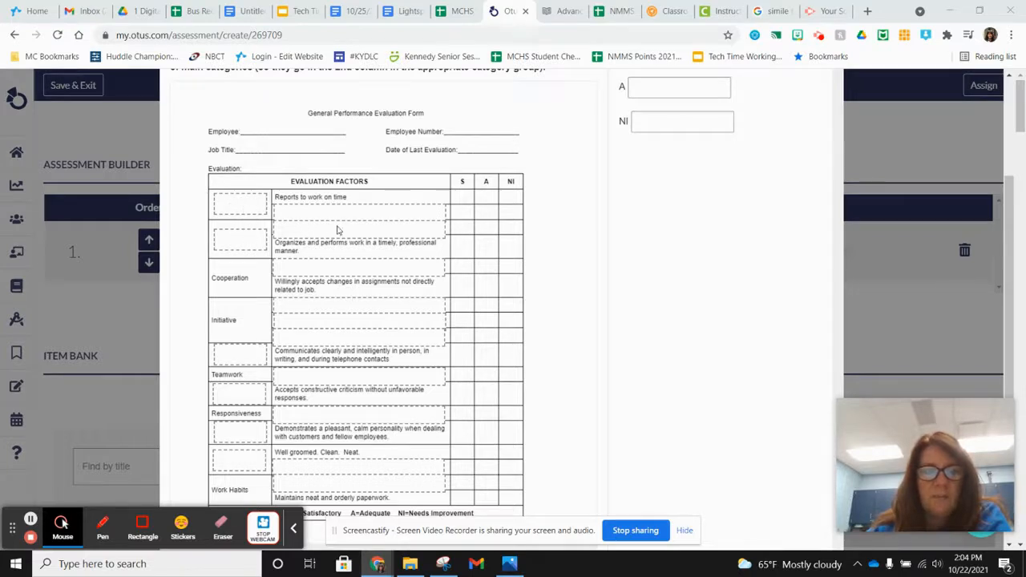
scroll(336, 281, "down", 1)
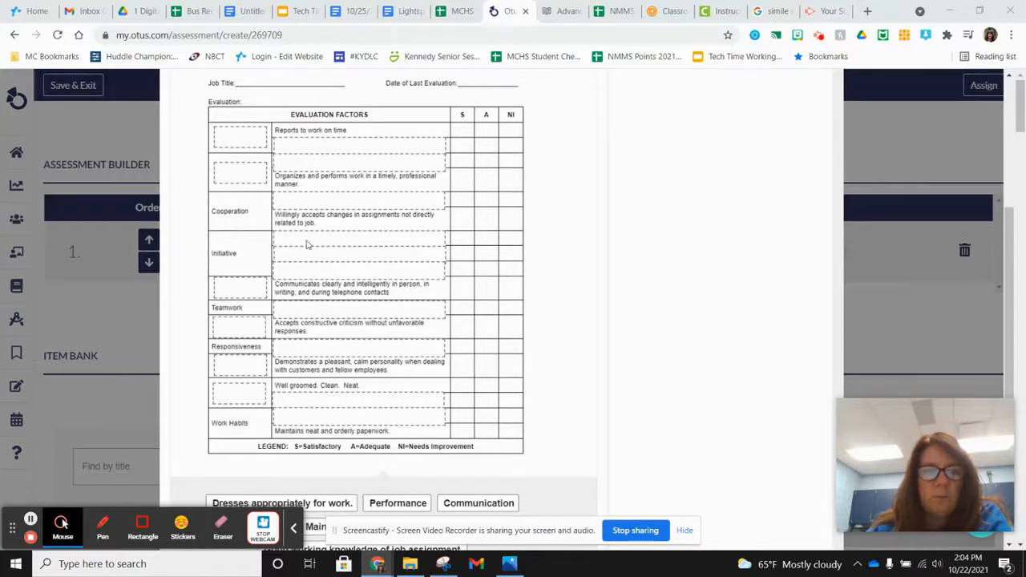
scroll(332, 268, "down", 3)
scroll(353, 267, "up", 3)
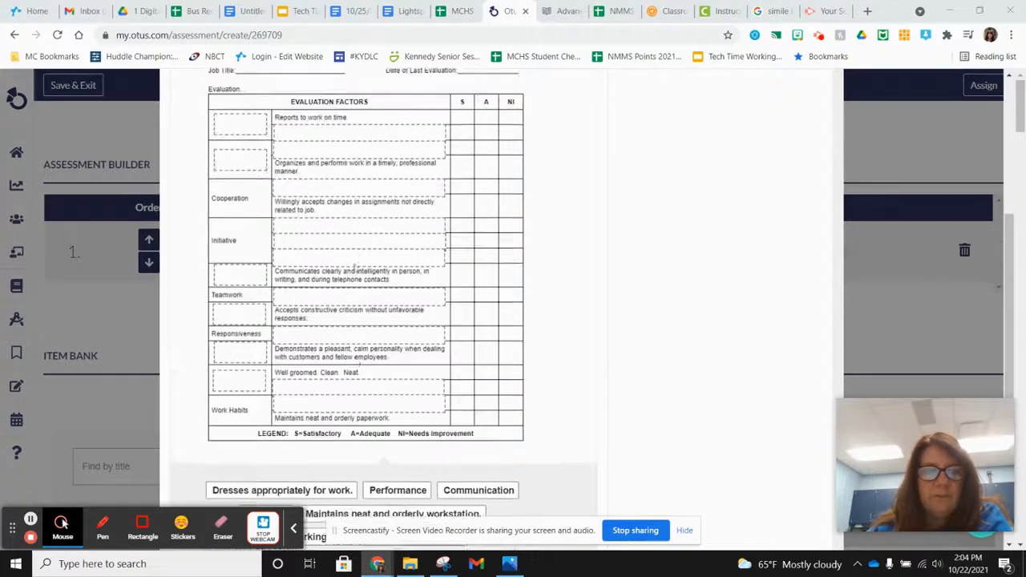
scroll(356, 268, "down", 3)
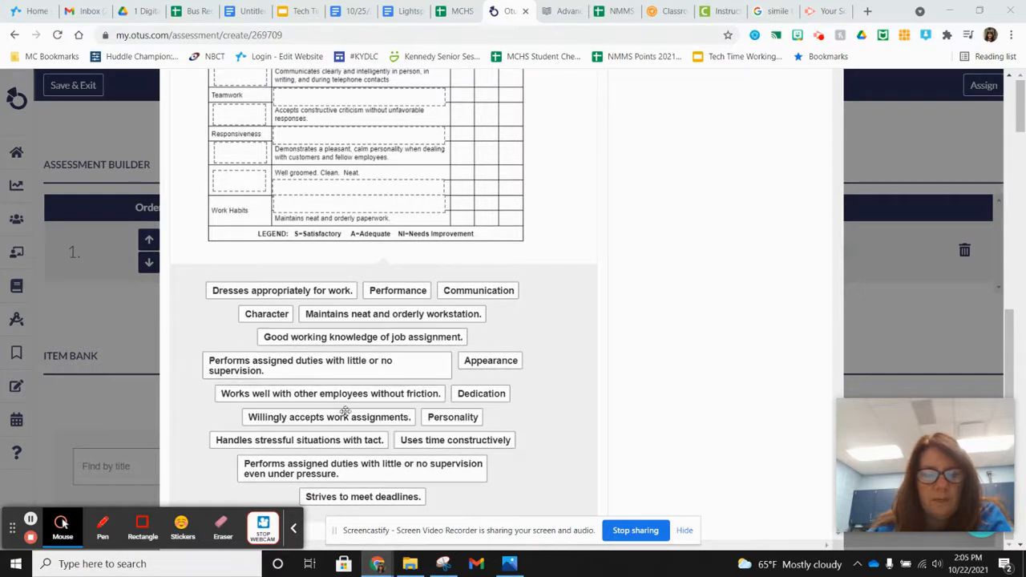
Test the item by placing "Dresses appropriately for work." in the blank below "Well groomed. Clean. Neat." and review its instructions and ratings question
scroll(388, 330, "up", 1)
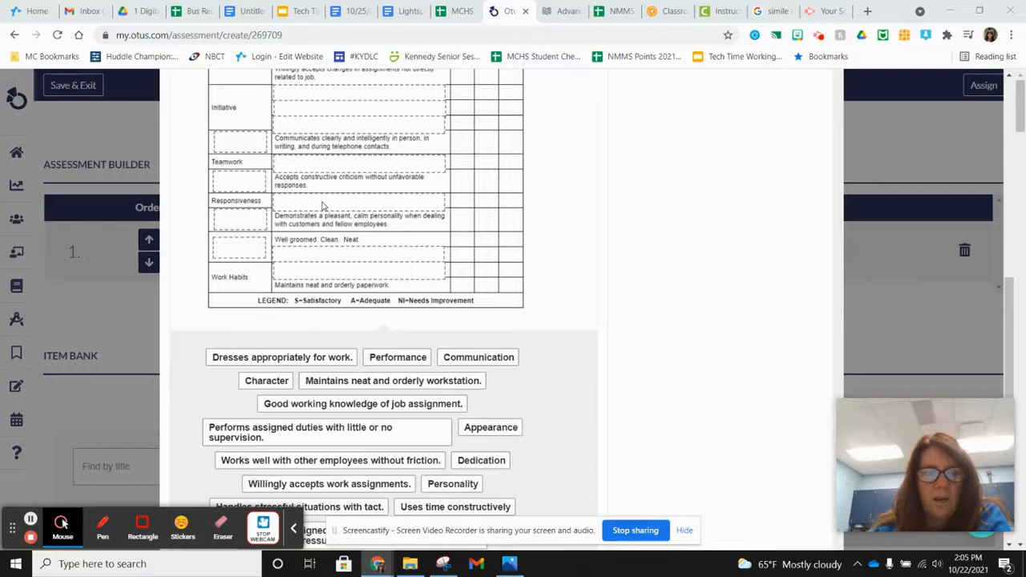
left_click_drag(270, 357, 342, 252)
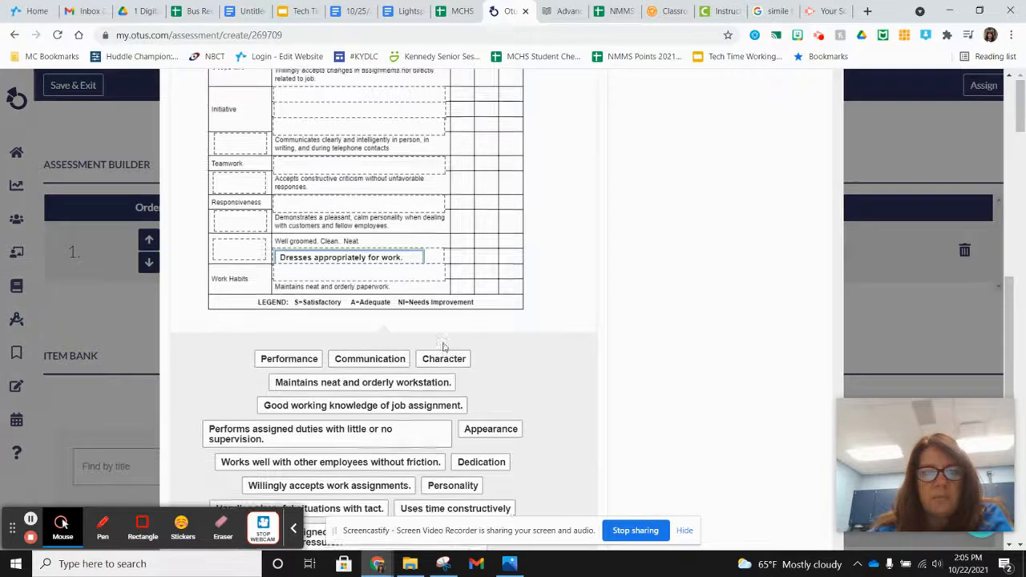
scroll(443, 346, "up", 3)
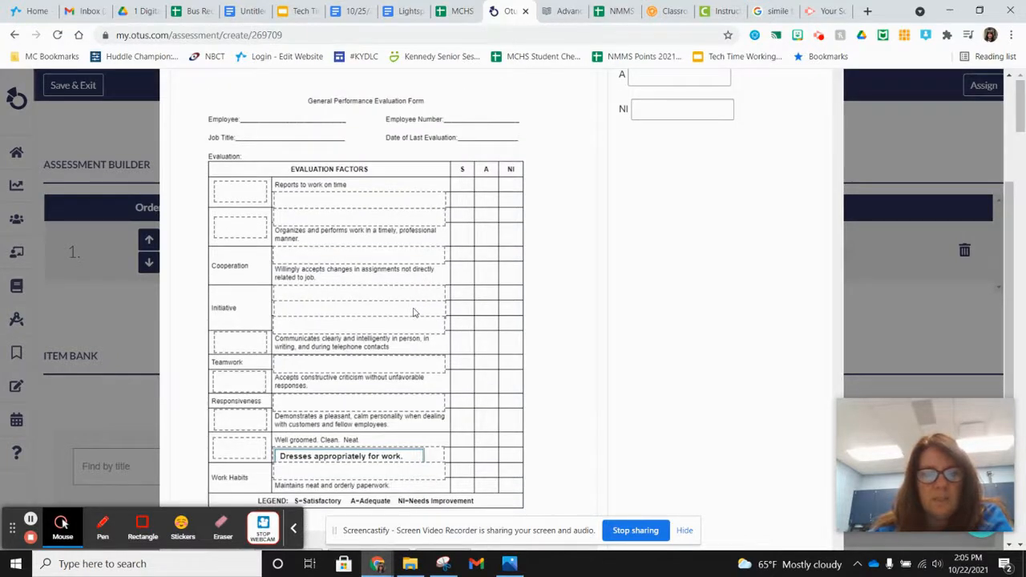
scroll(415, 314, "up", 3)
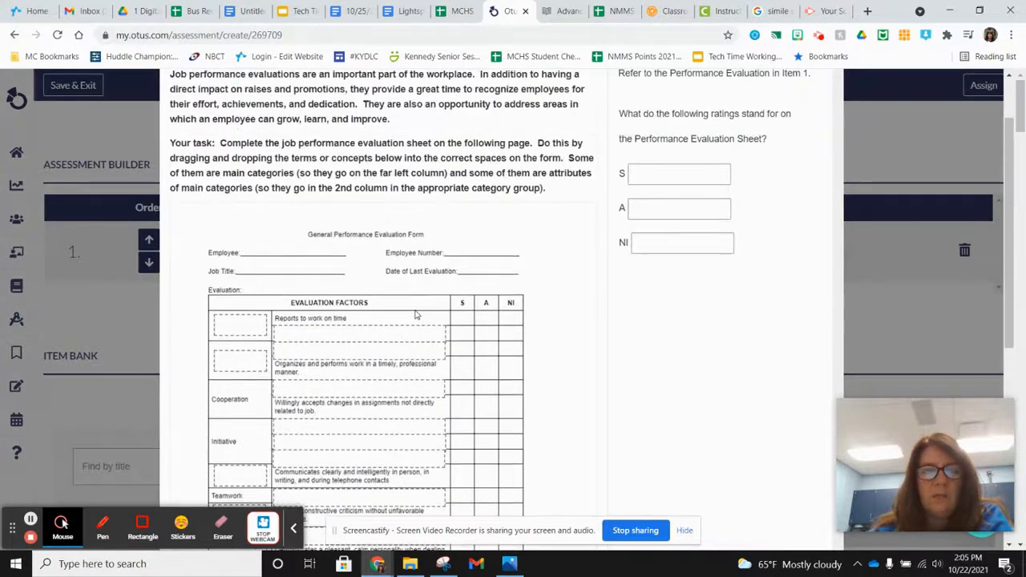
scroll(408, 270, "down", 1)
scroll(409, 270, "up", 3)
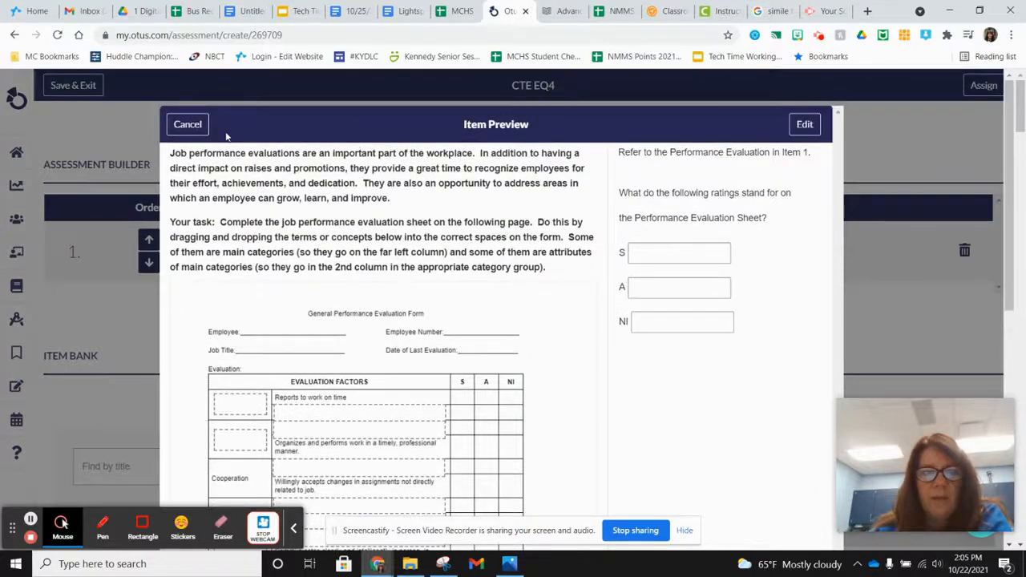
Close the item preview, then save and exit the CTE EQ4 assessment
left_click(187, 124)
left_click(73, 85)
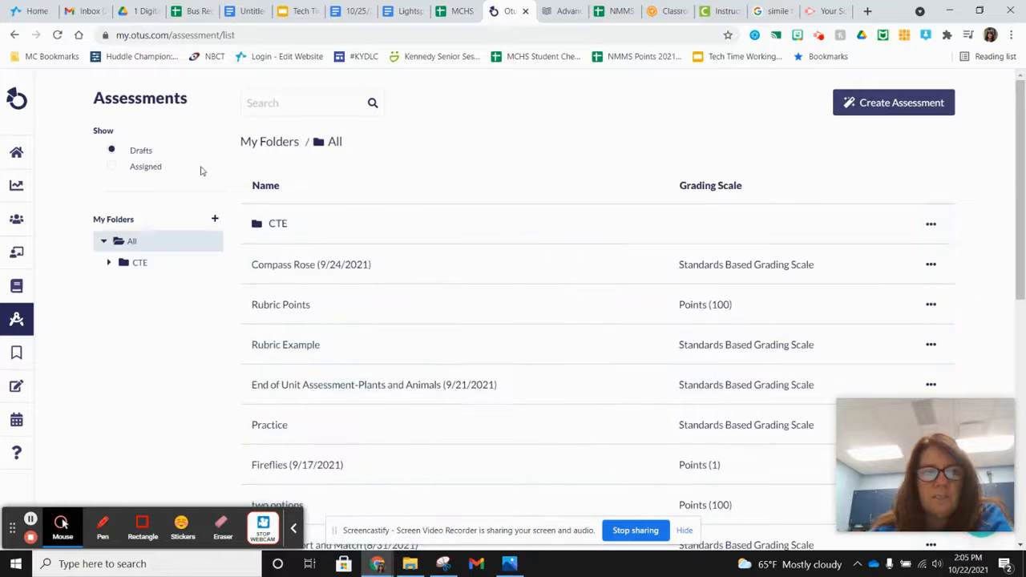
Start a new Advanced assessment and name it "Unit 2 Test"
left_click(895, 104)
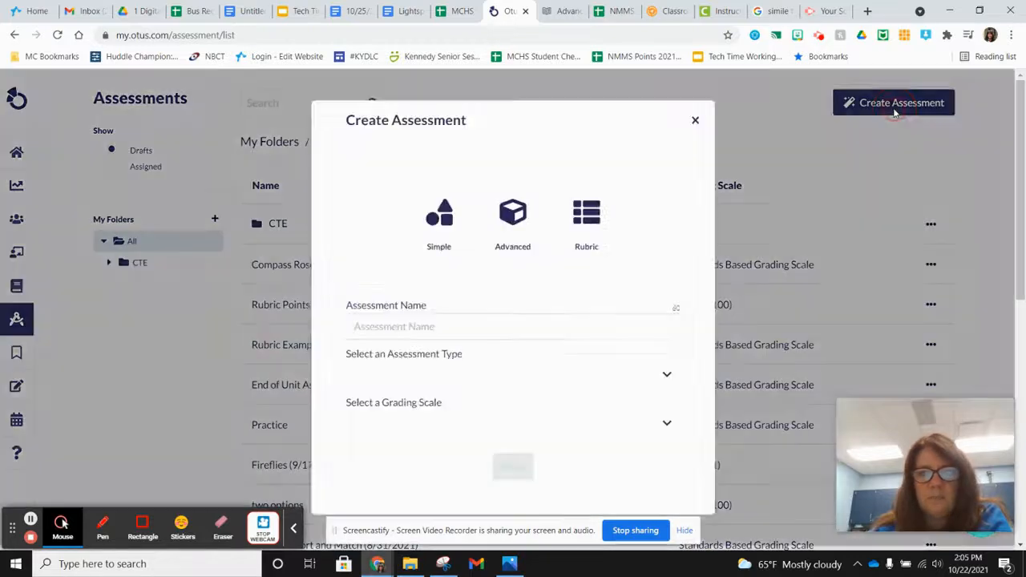
left_click(461, 231)
left_click(433, 326)
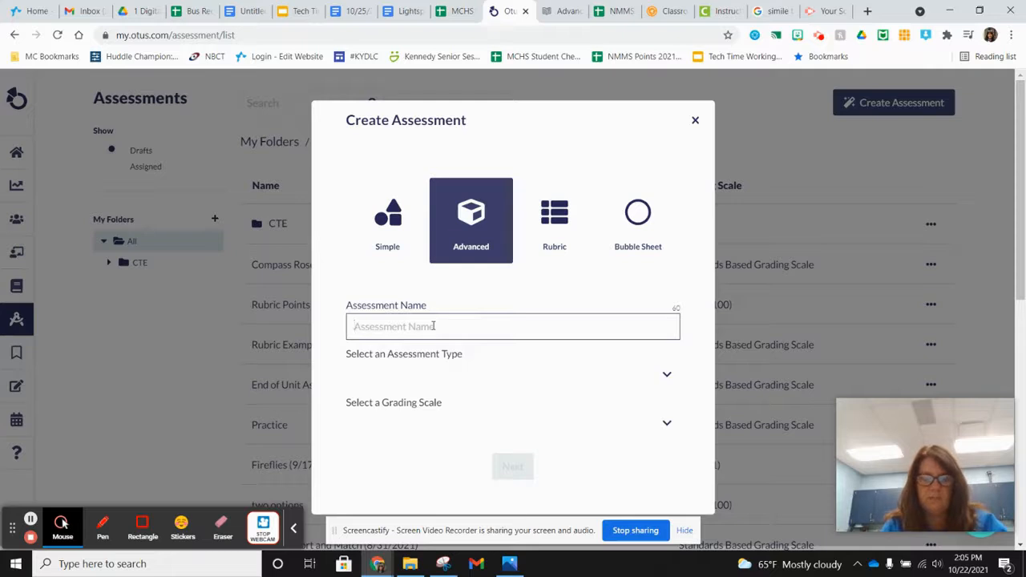
type("Unit ")
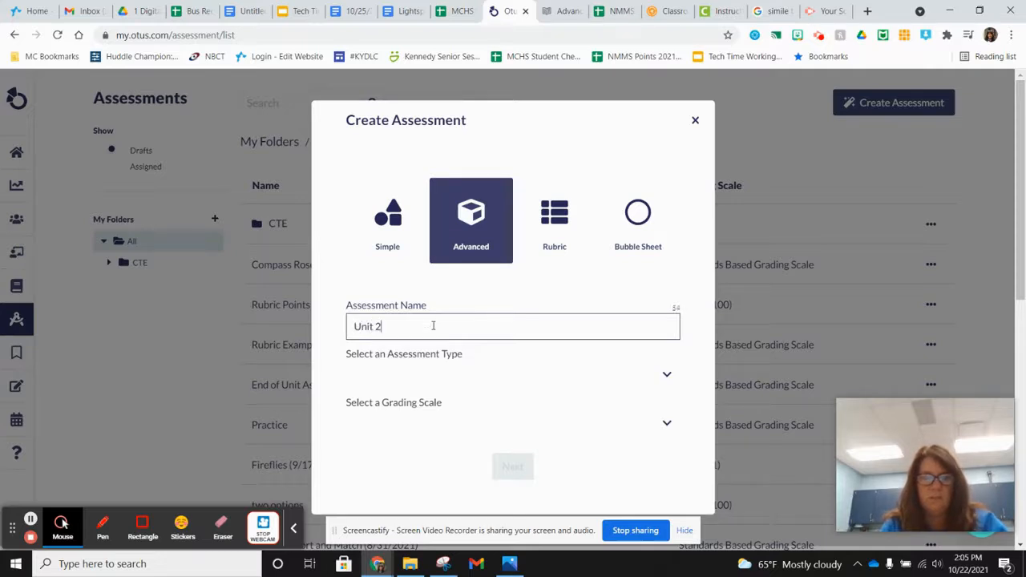
type("2")
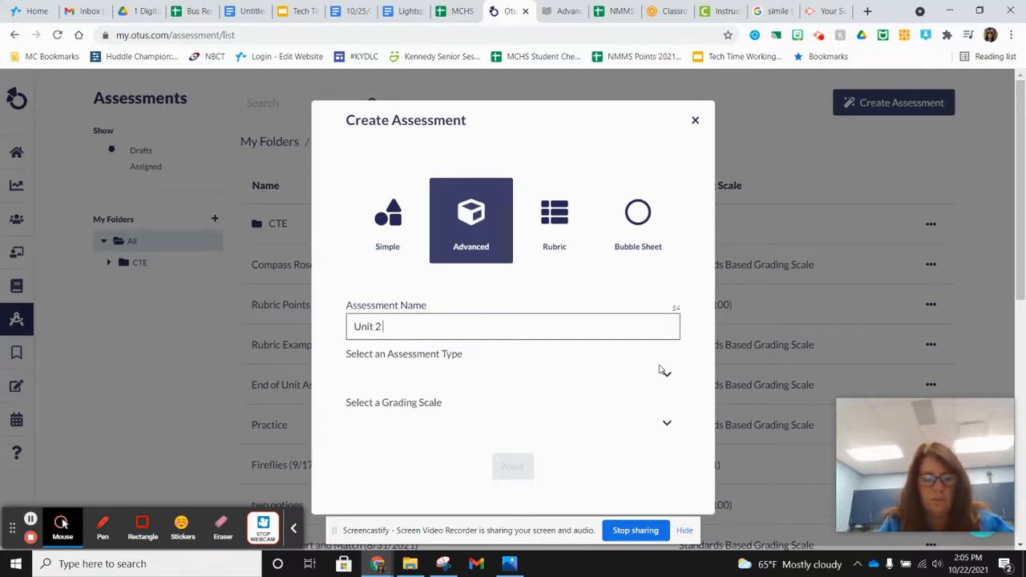
type(" Test")
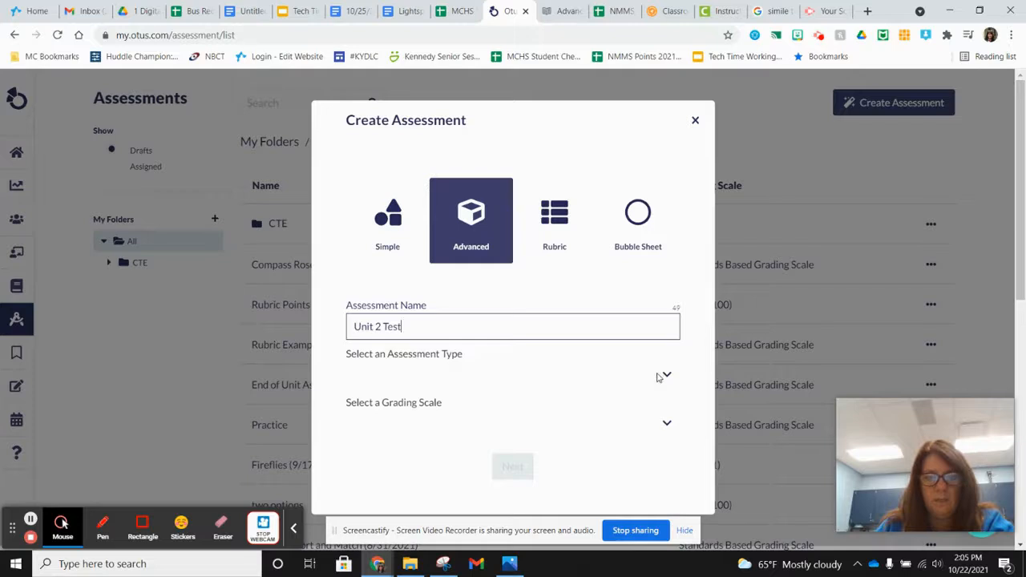
Set the assessment type to Test and the grading scale to Points, and continue to the assessment builder
left_click(657, 377)
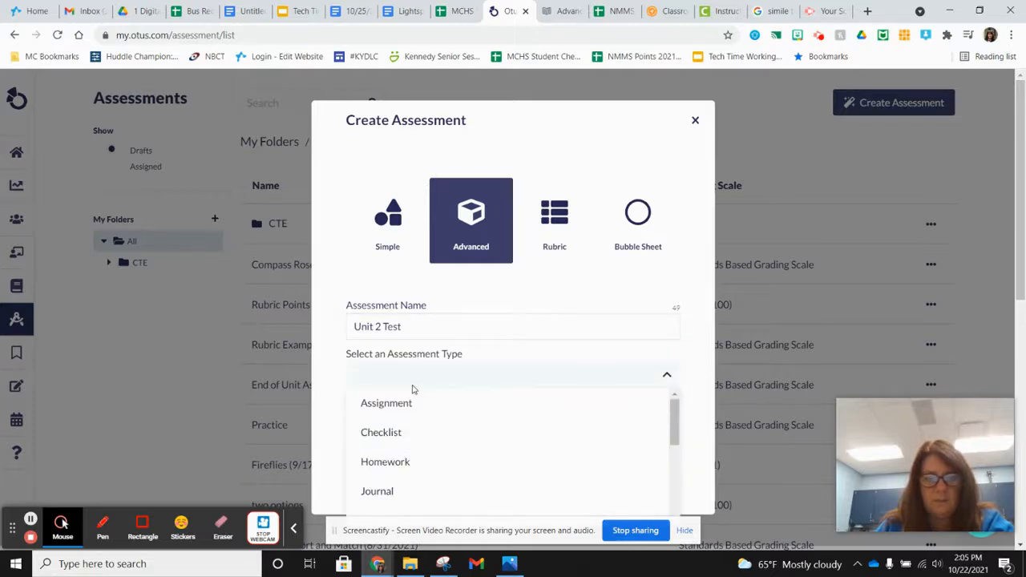
scroll(418, 433, "down", 5)
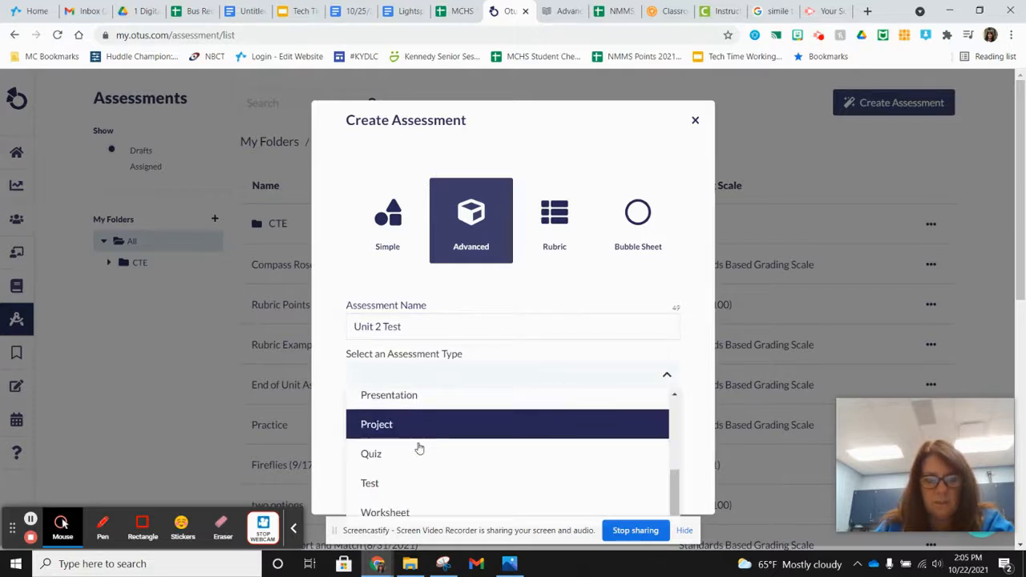
left_click(404, 481)
left_click(667, 421)
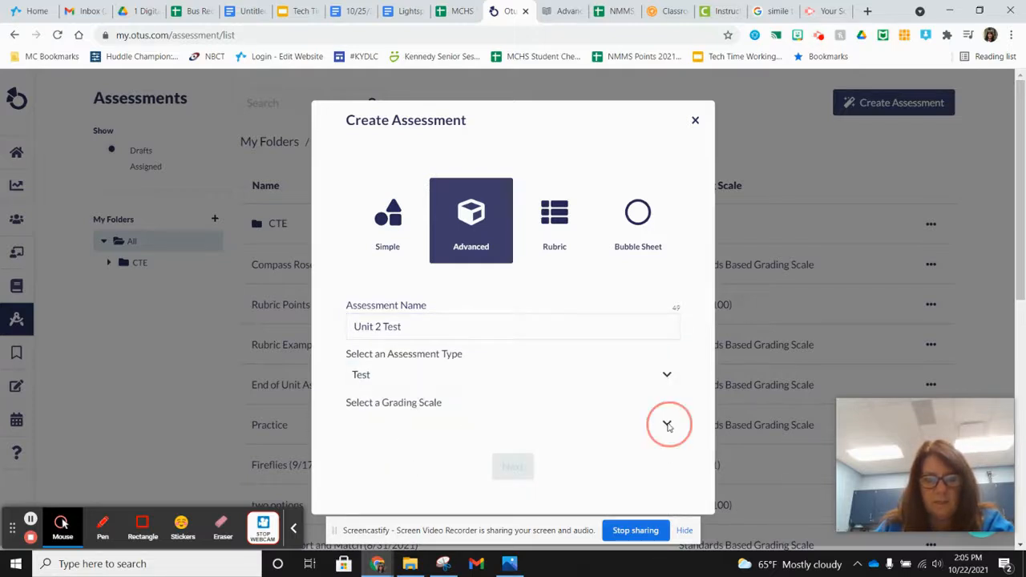
left_click(476, 457)
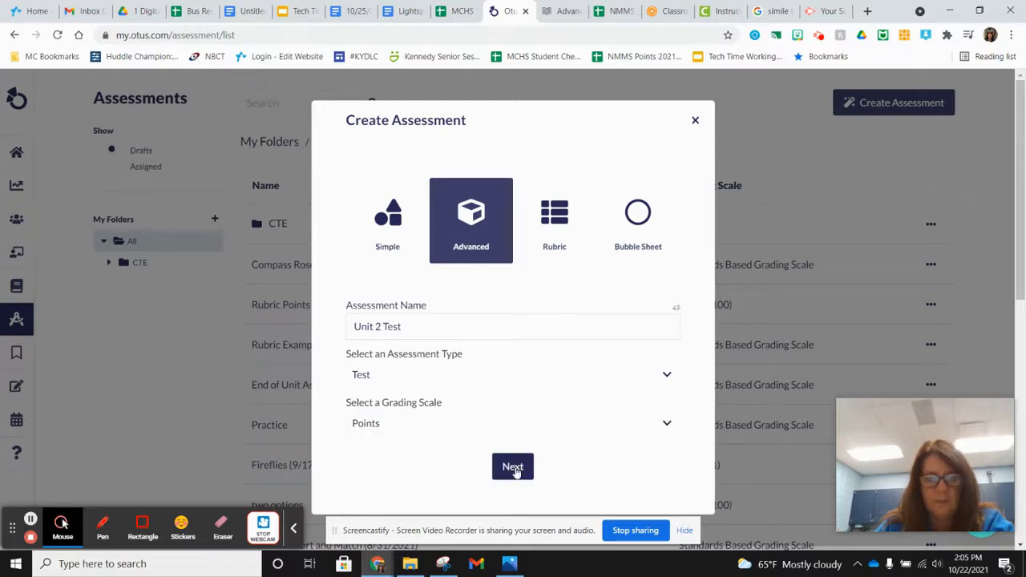
left_click(513, 467)
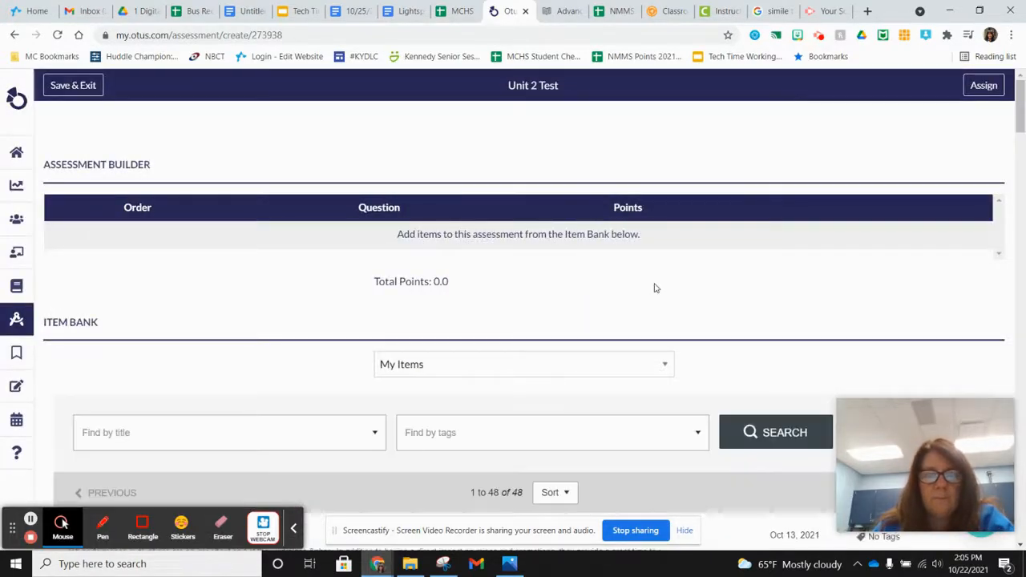
Create a new item in the item bank and title it "Label a cell"
scroll(654, 287, "down", 3)
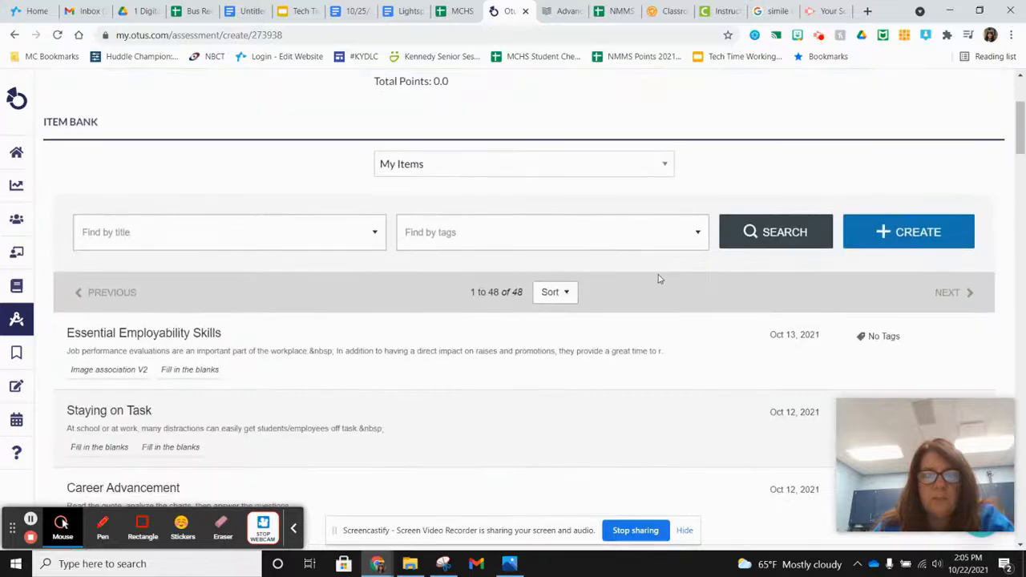
left_click(922, 232)
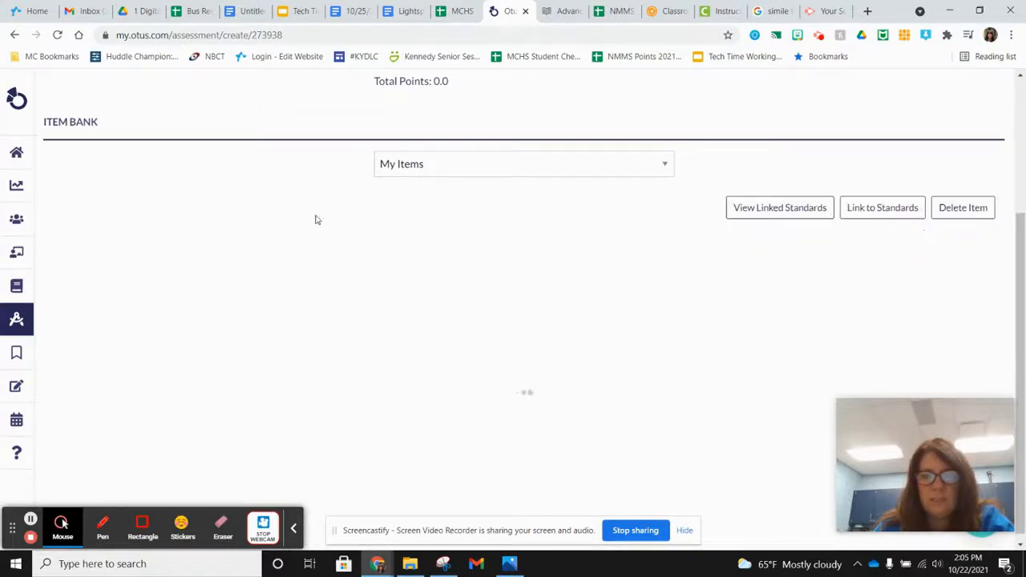
left_click(113, 280)
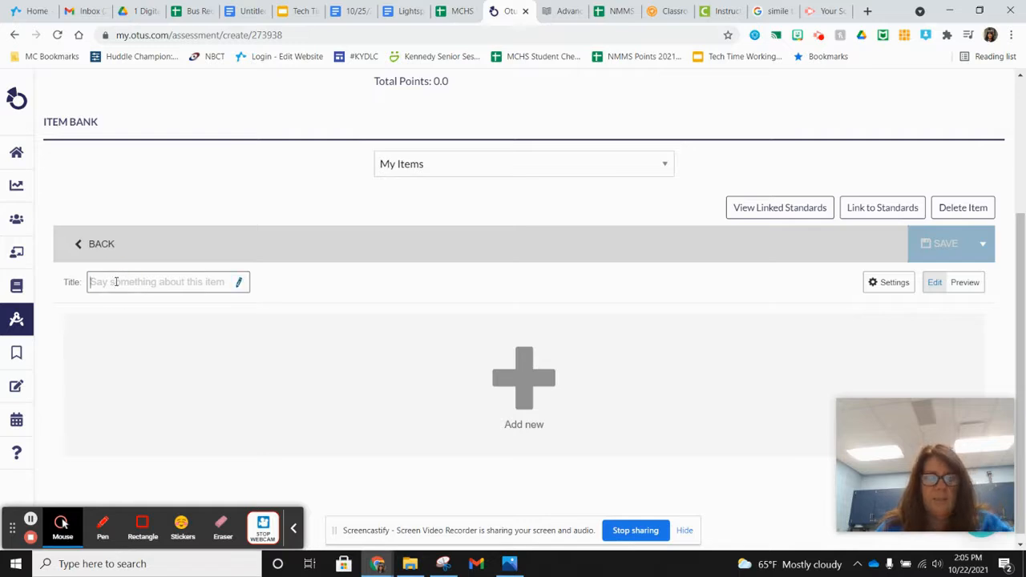
type("Label a cell")
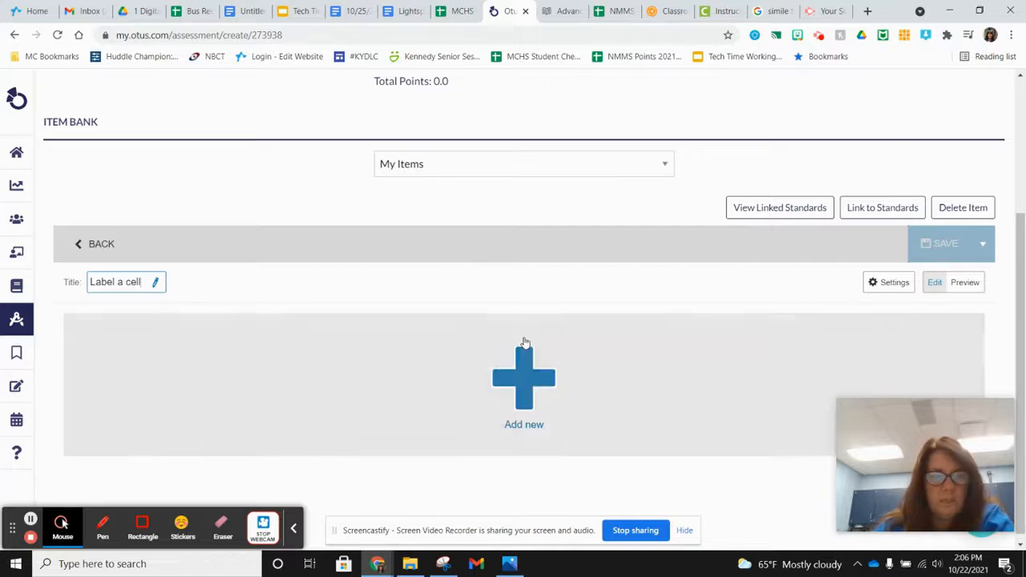
Search the question types for "label" and add a "Label image with drag & drop" question to the item
left_click(526, 379)
scroll(412, 272, "down", 1)
scroll(421, 266, "down", 1)
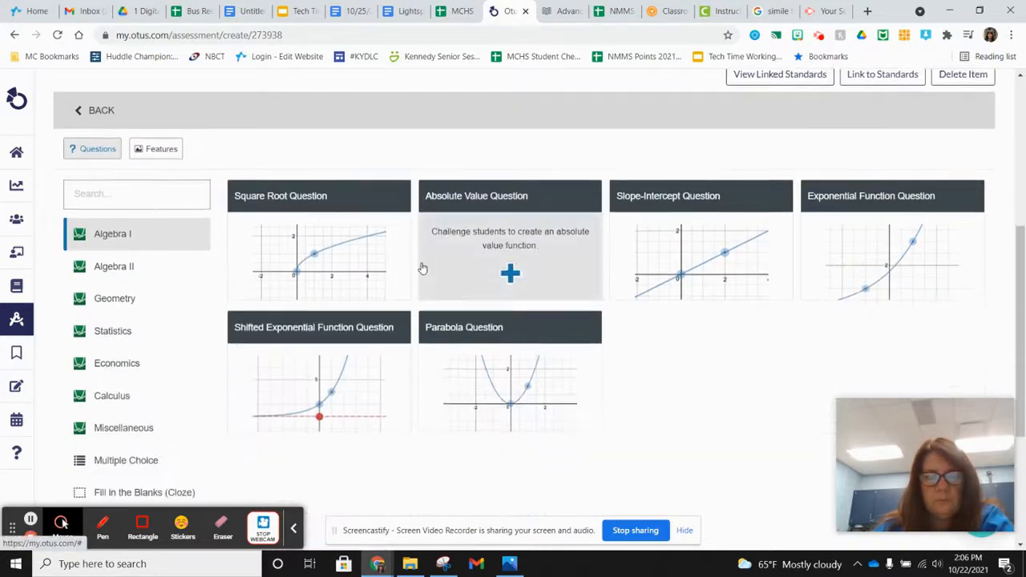
left_click(94, 189)
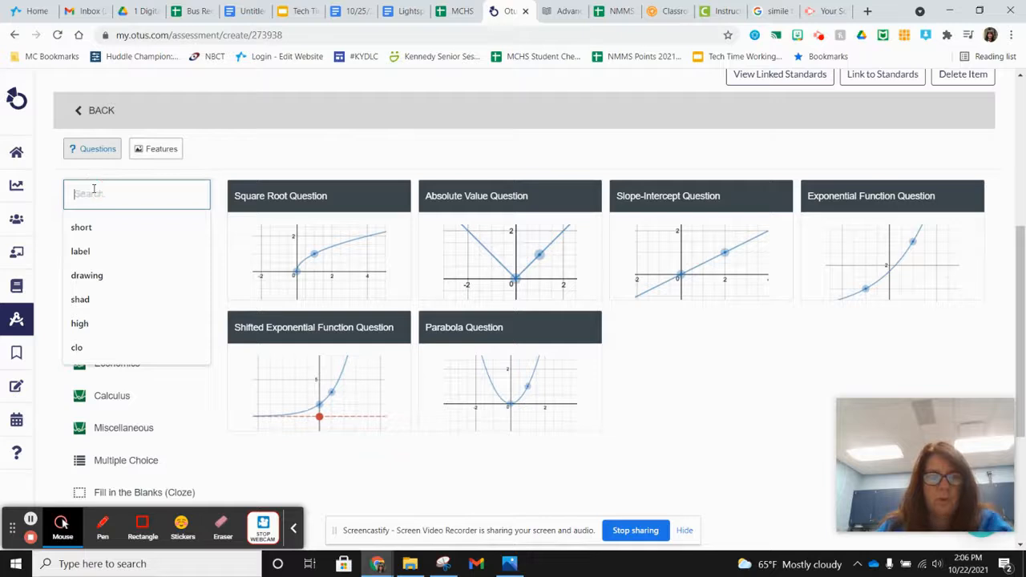
type("bel")
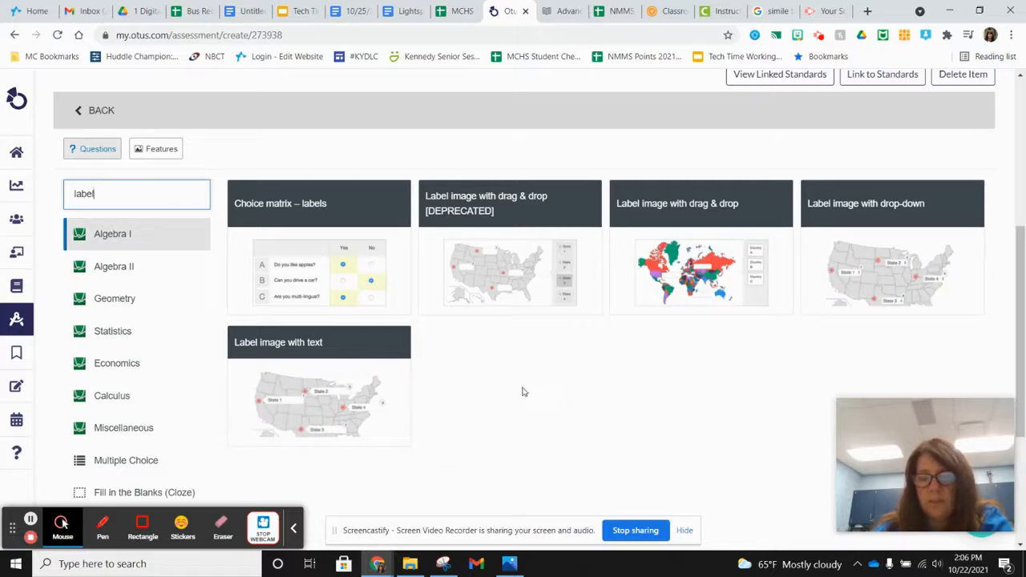
mouse_move(696, 274)
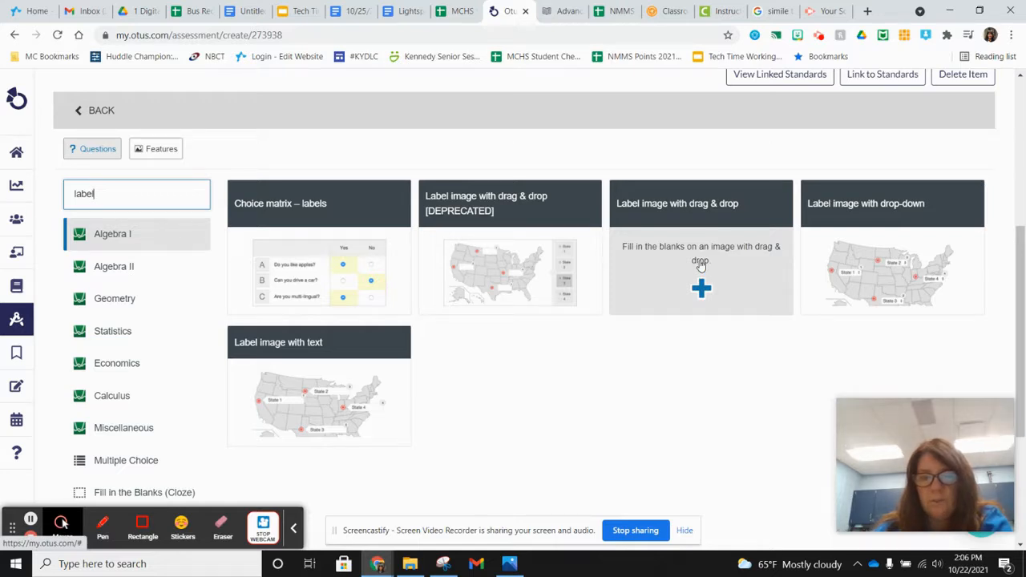
left_click(700, 267)
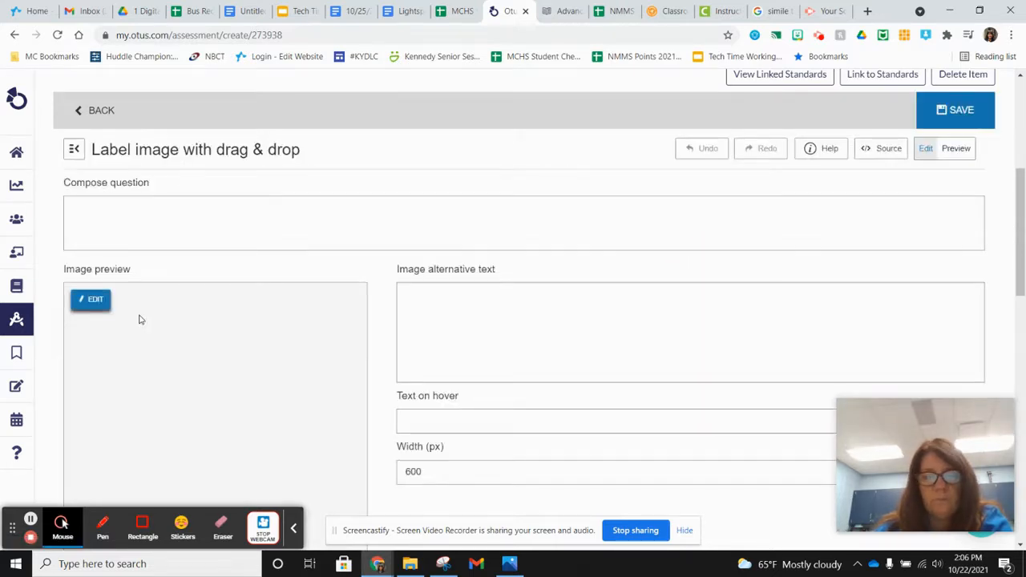
Enter "Label the cell below." as the question text
left_click(179, 214)
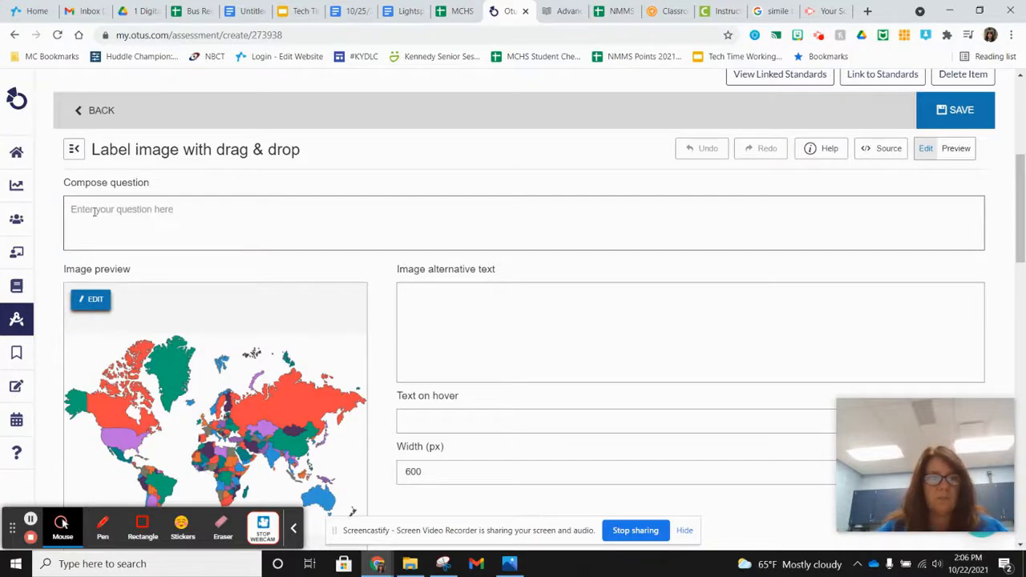
left_click(92, 210)
type("Label the cell be")
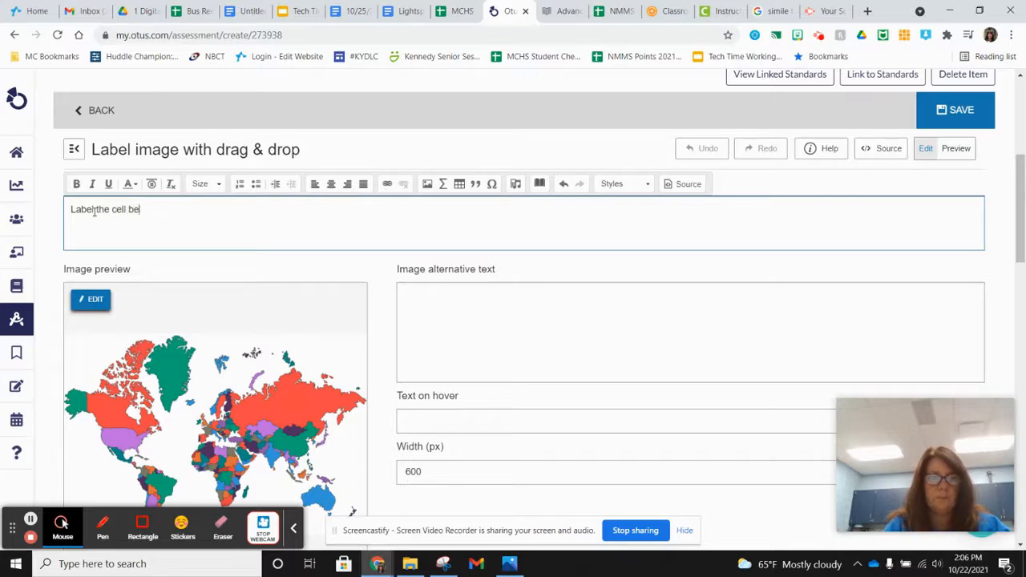
type("low")
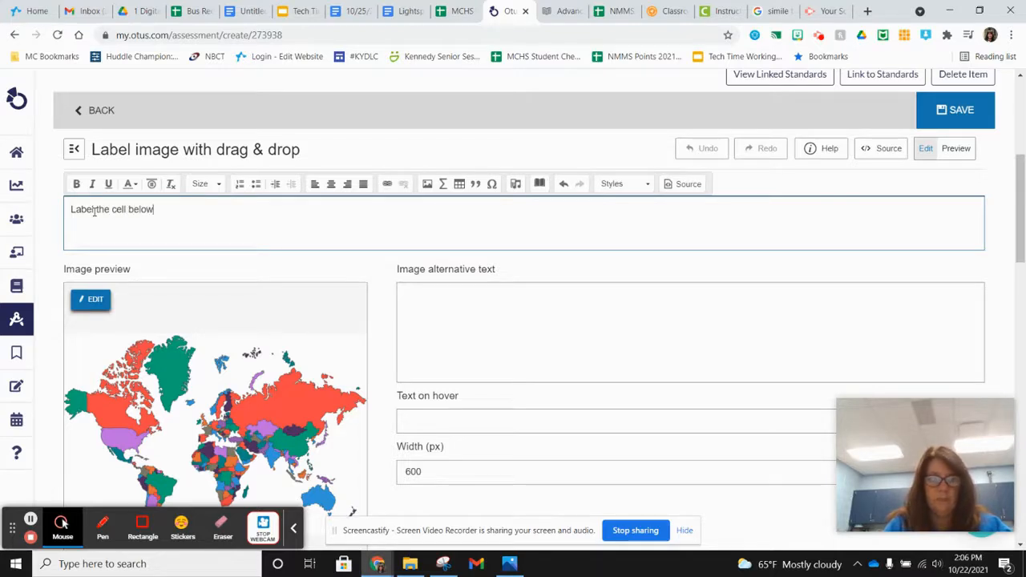
type(".")
Open the question's world map image for editing, and open and dismiss the file chooser for its replacement
scroll(182, 277, "down", 2)
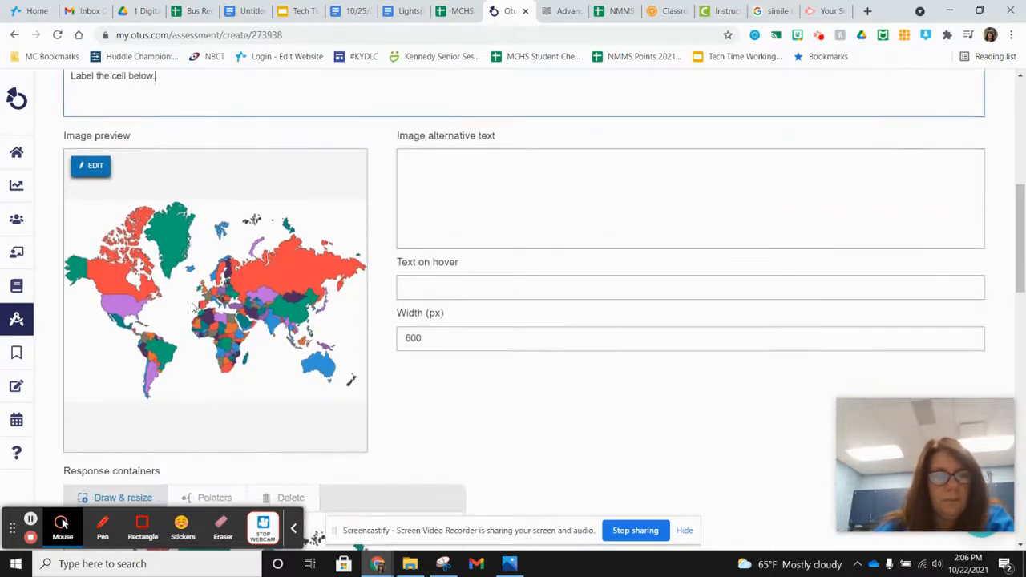
left_click(93, 167)
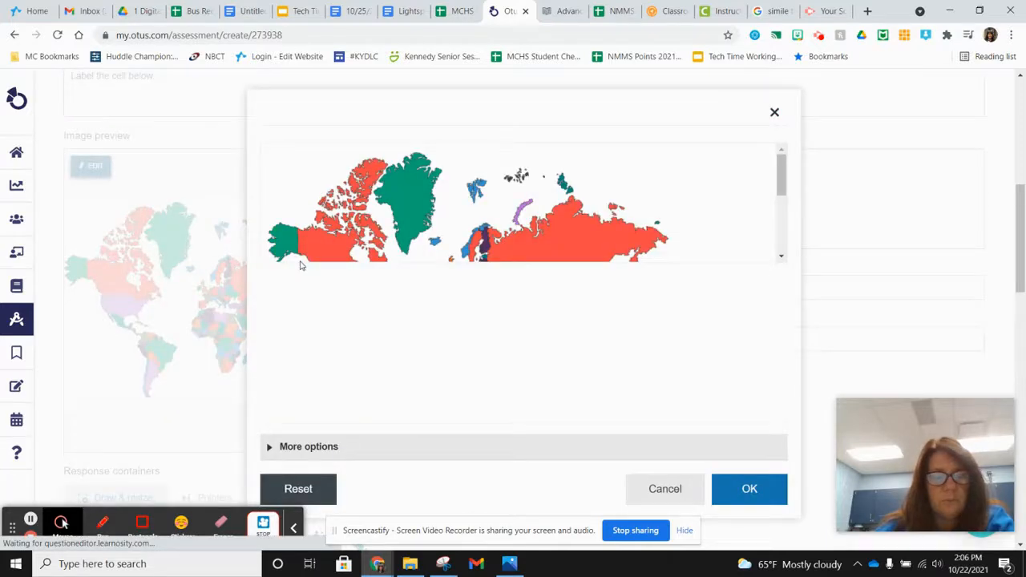
left_click(553, 331)
left_click(465, 299)
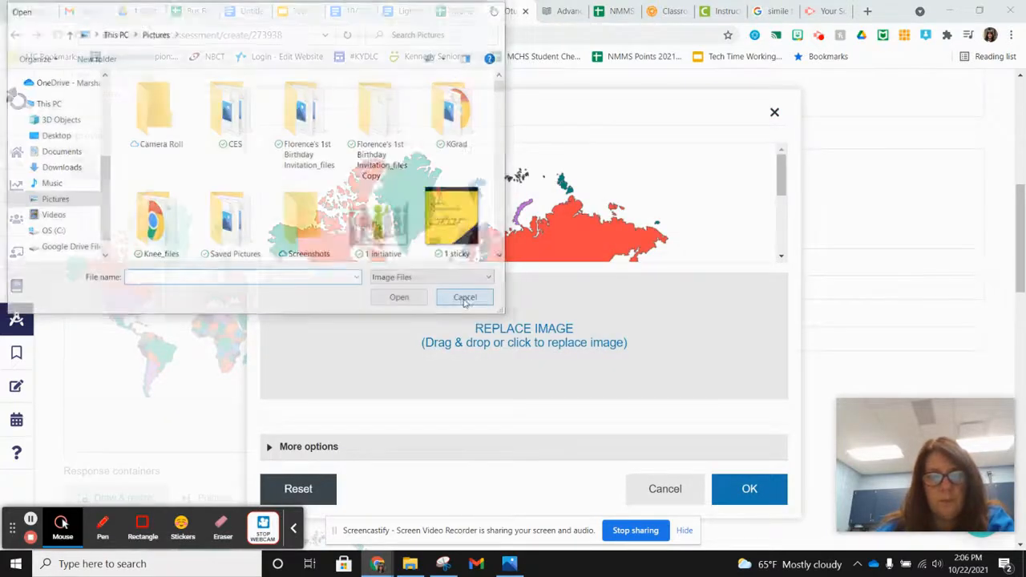
Switch to the untitled Google Docs document and capture its unlabeled cell diagram with Snipping Tool
left_click(245, 12)
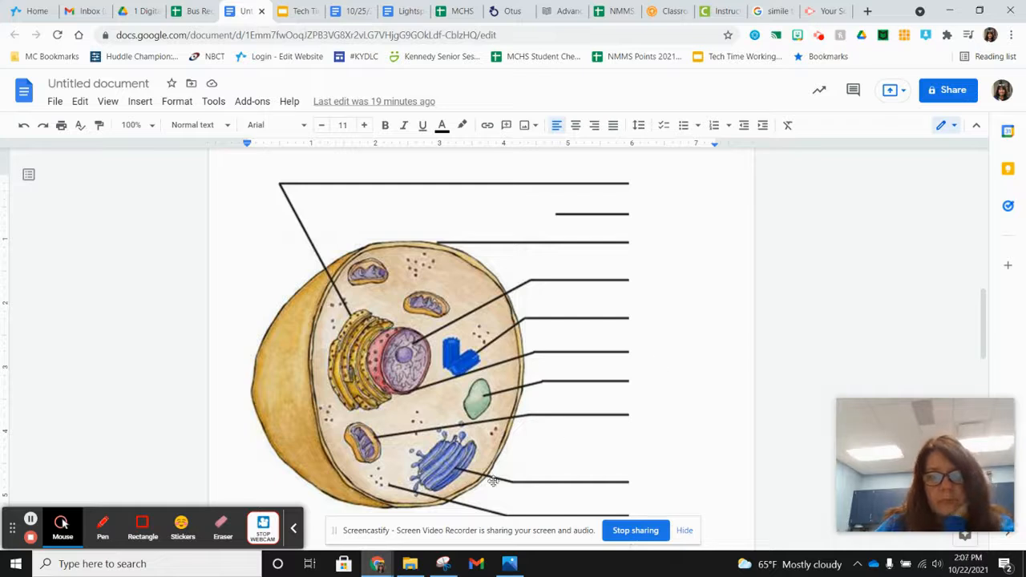
left_click(443, 563)
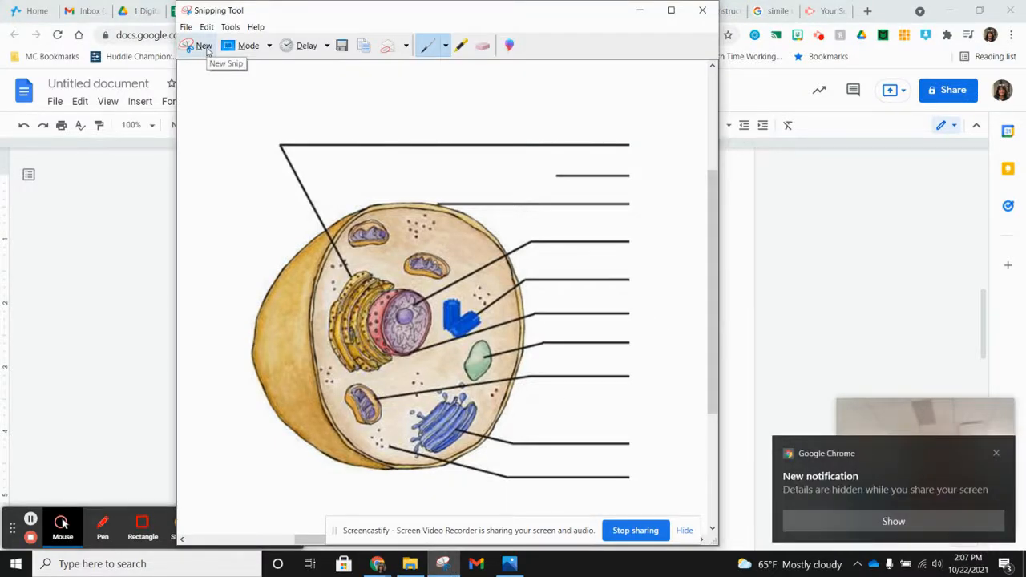
left_click(203, 47)
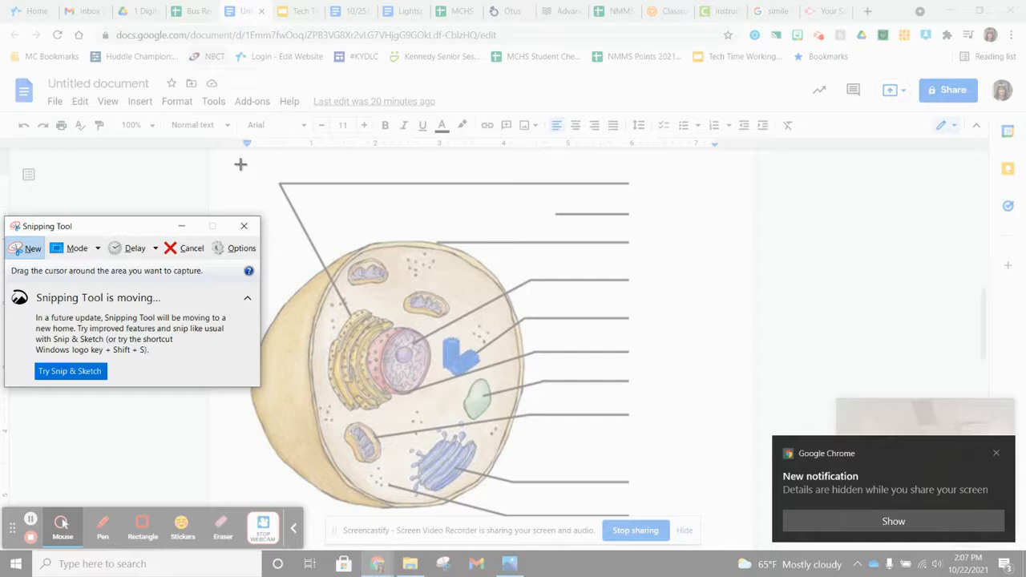
left_click_drag(233, 165, 658, 518)
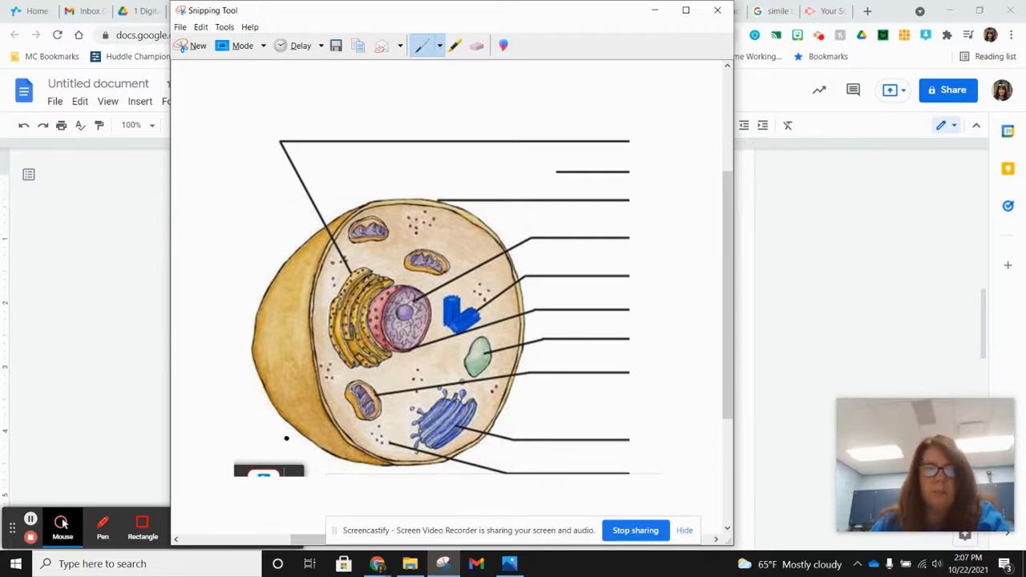
Save the cell diagram snip as a PNG named "cell" in the Pictures folder and go back to the document
left_click(336, 47)
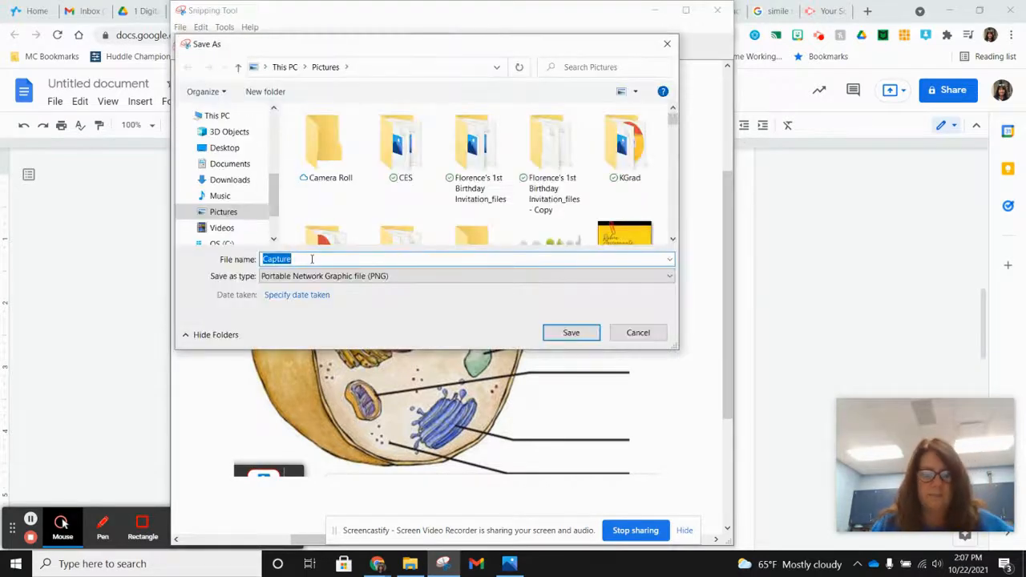
type("cell")
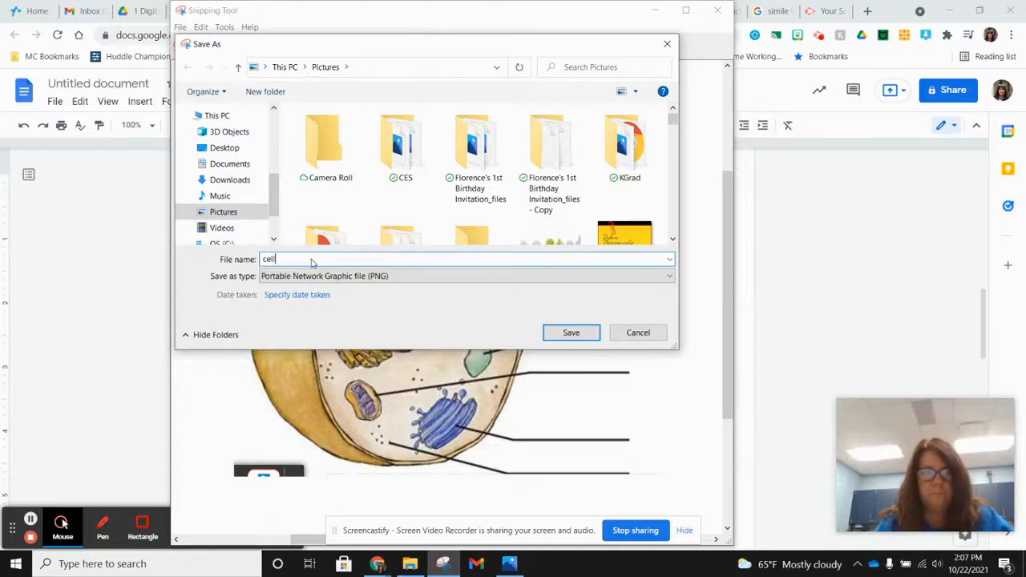
left_click(571, 336)
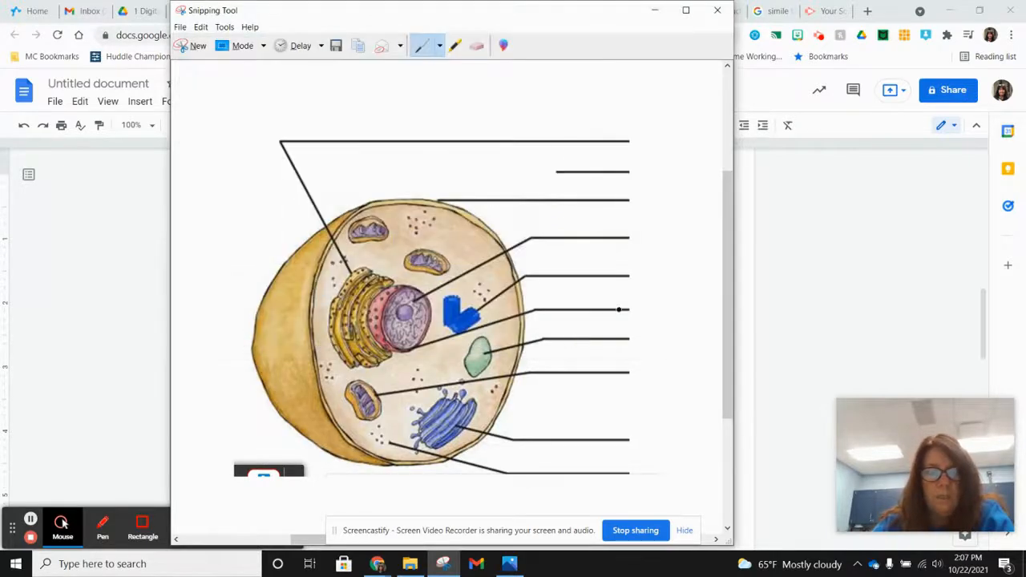
left_click(763, 203)
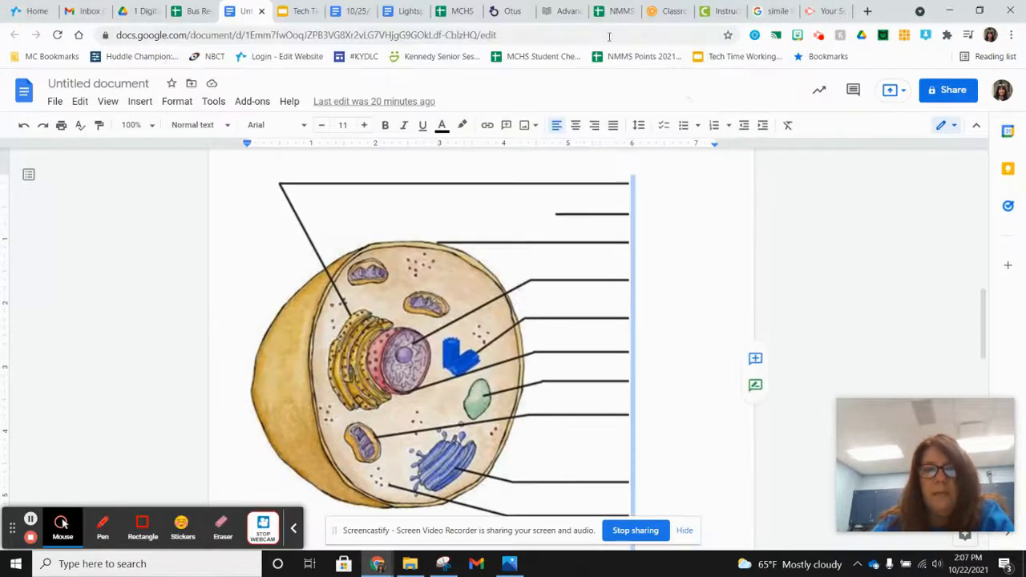
Switch back to Otus and try to replace the world map image with cell.PNG from the Pictures folder
left_click(507, 11)
left_click(516, 330)
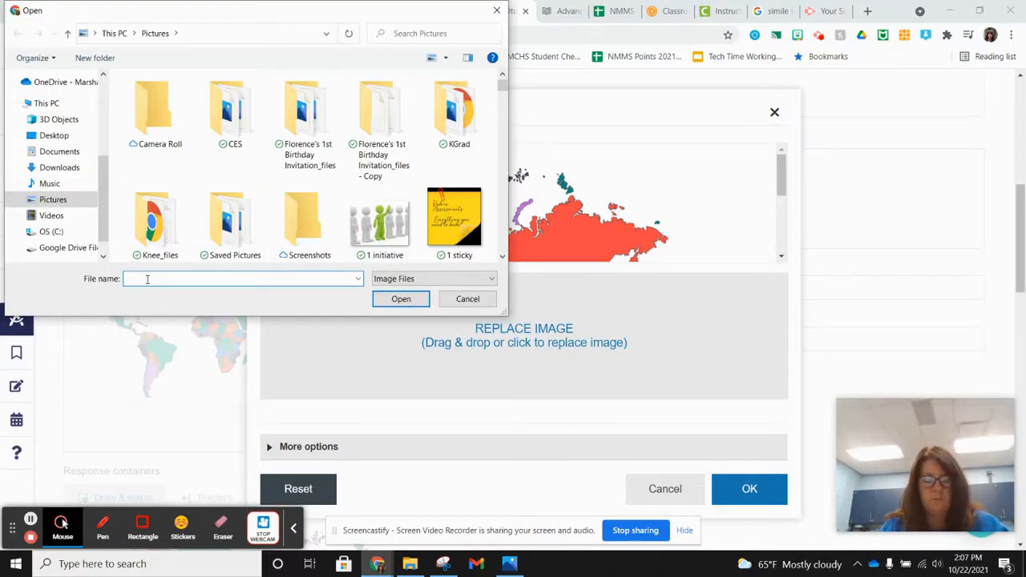
type("cel")
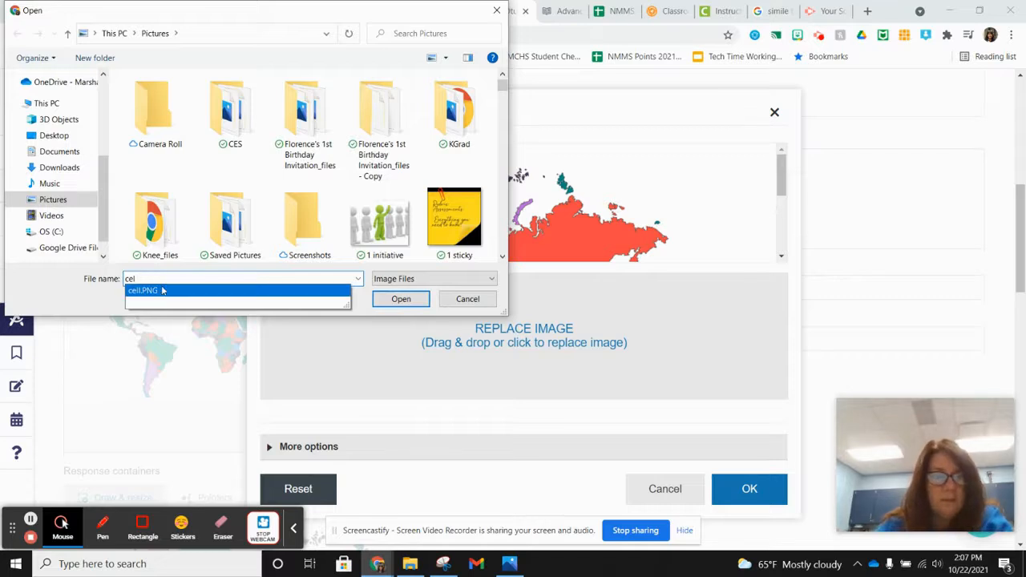
left_click(160, 291)
left_click(400, 298)
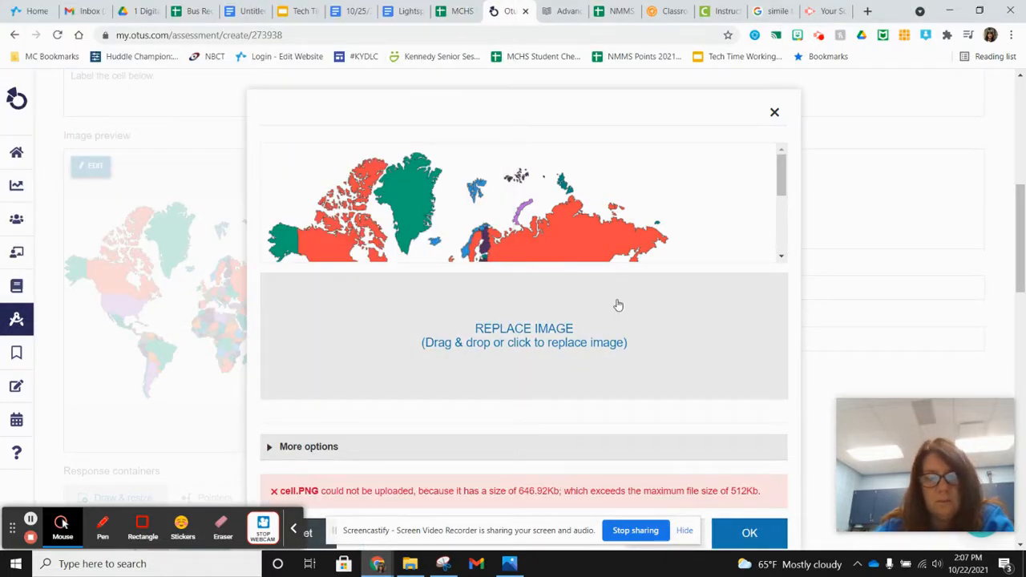
scroll(616, 306, "down", 1)
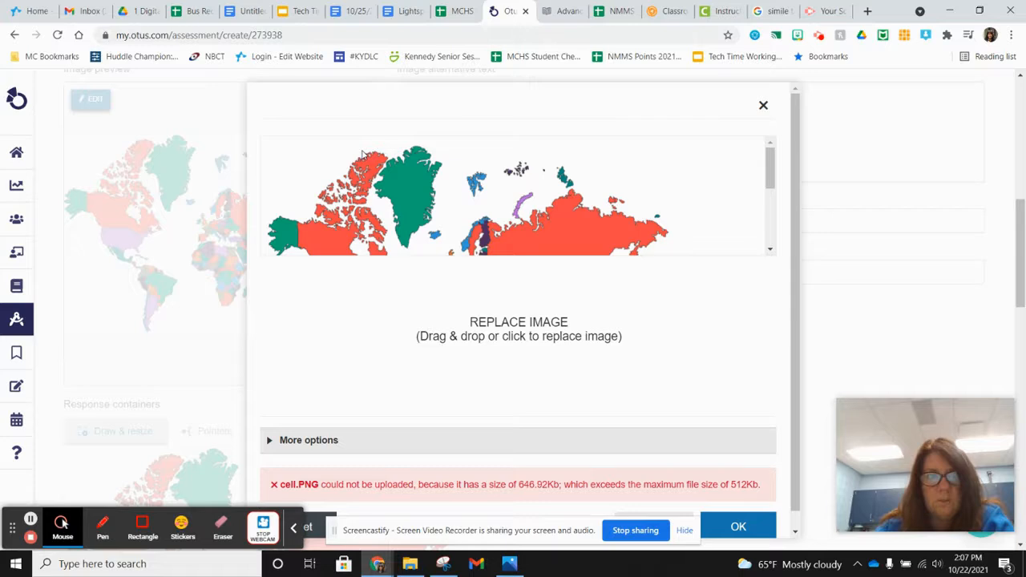
Switch to the untitled Google Docs document and scale the cell diagram down to a smaller size
left_click(247, 16)
left_click(621, 210)
left_click(628, 179)
left_click_drag(627, 179, 488, 268)
scroll(509, 307, "down", 4)
scroll(510, 307, "up", 10)
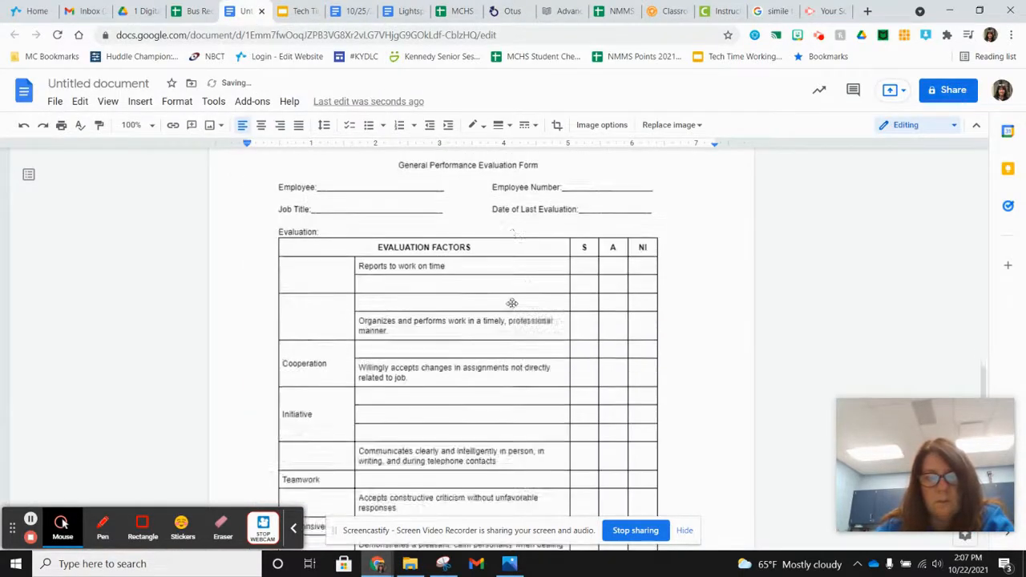
scroll(561, 281, "down", 3)
left_click(637, 255)
scroll(638, 252, "up", 1)
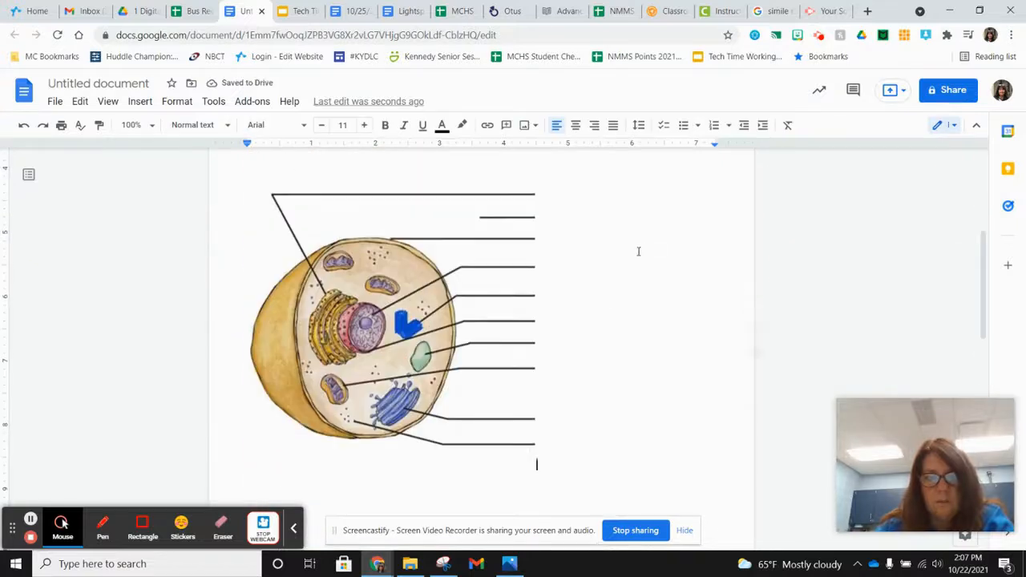
Capture the smaller cell diagram with Snipping Tool and save it as a PNG named "cell2" in the Pictures folder
left_click(444, 563)
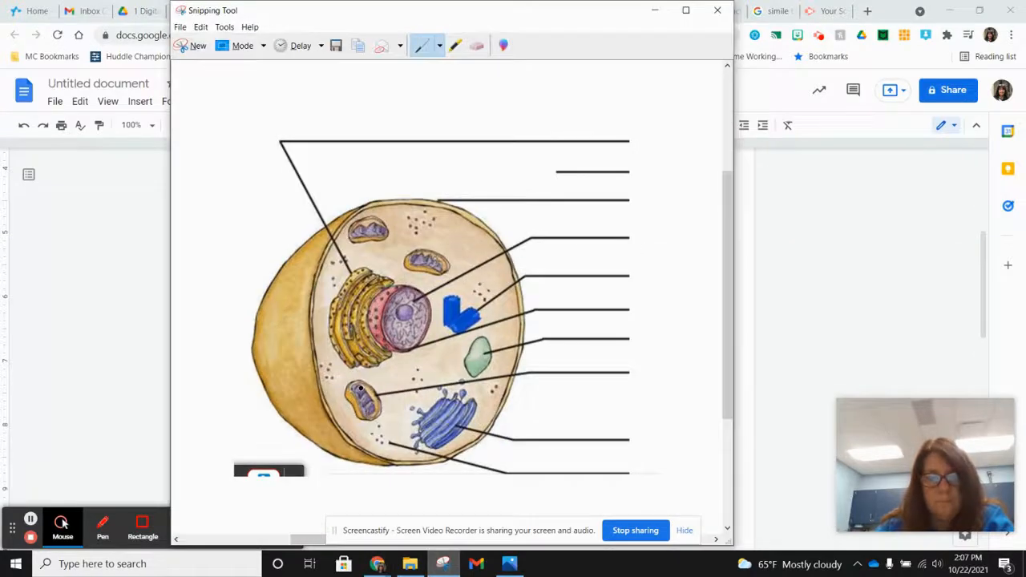
left_click(194, 47)
left_click_drag(247, 188, 542, 451)
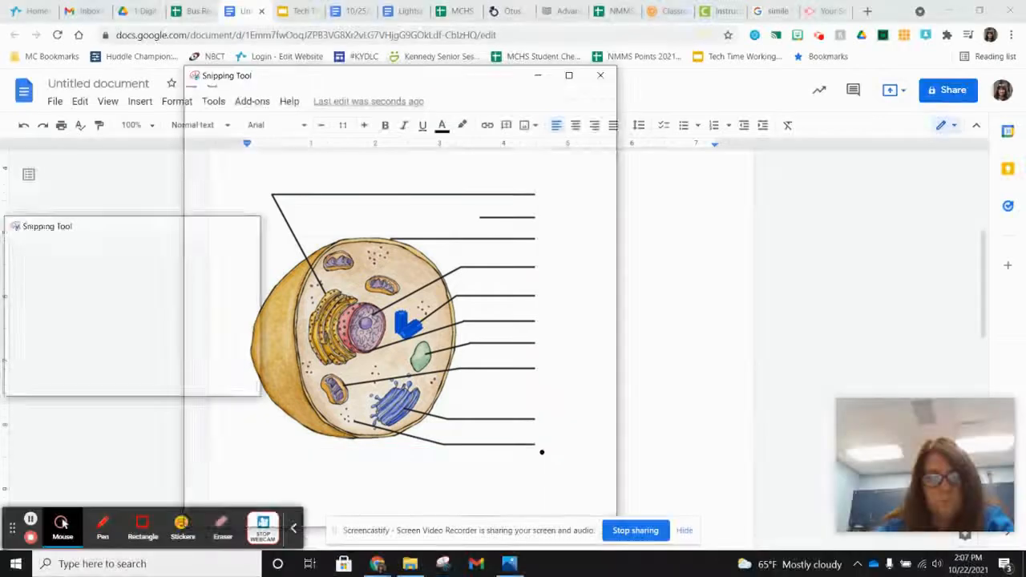
left_click(349, 111)
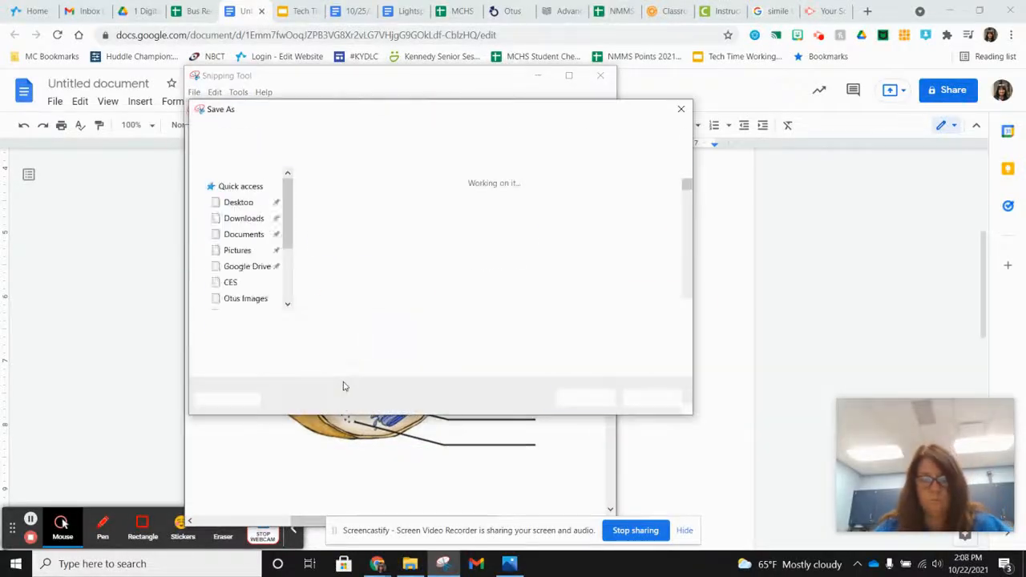
type("cell2")
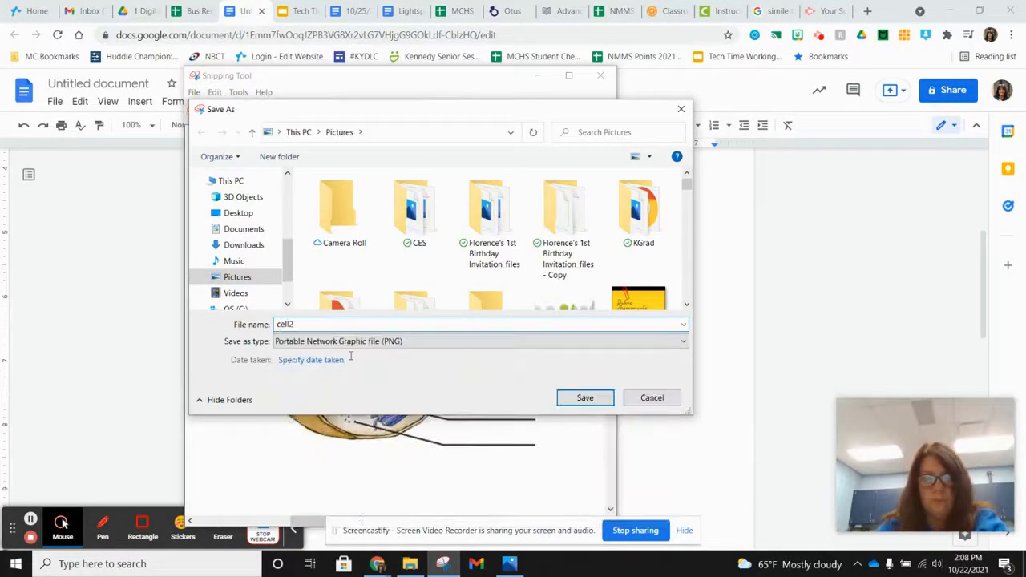
left_click(585, 398)
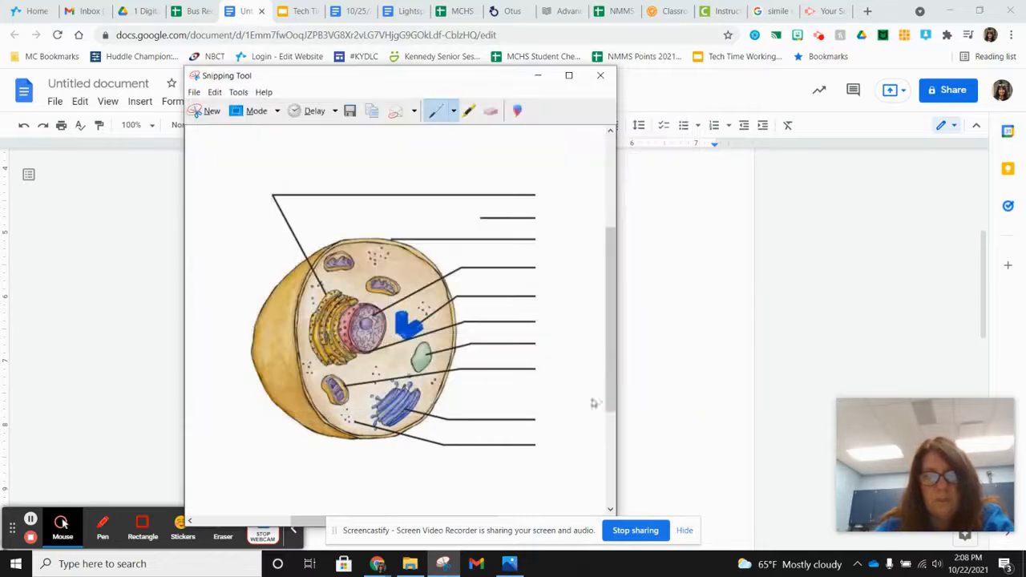
Switch back to Otus and choose cell2.PNG as the replacement for the world map image
left_click(505, 11)
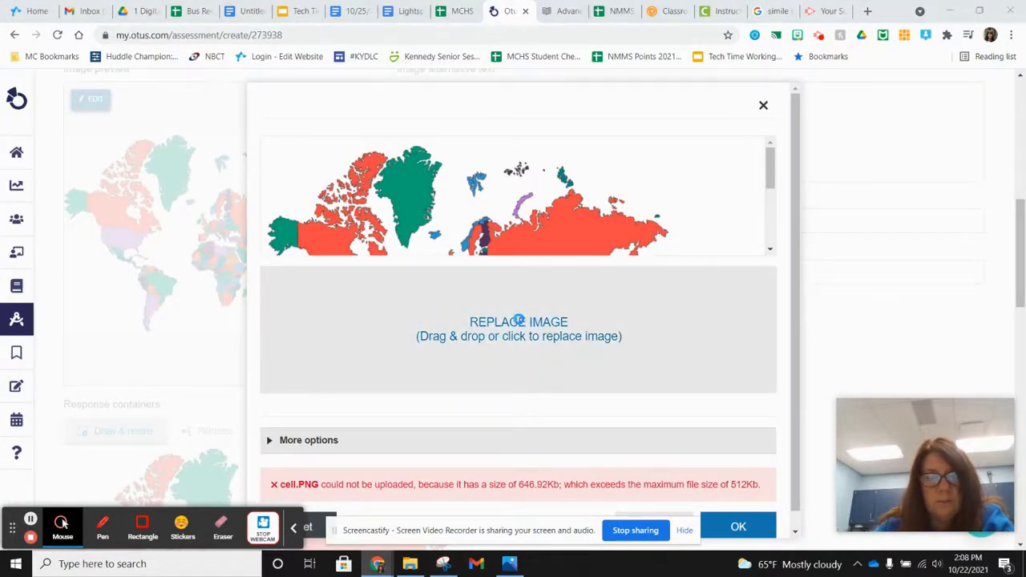
left_click(523, 321)
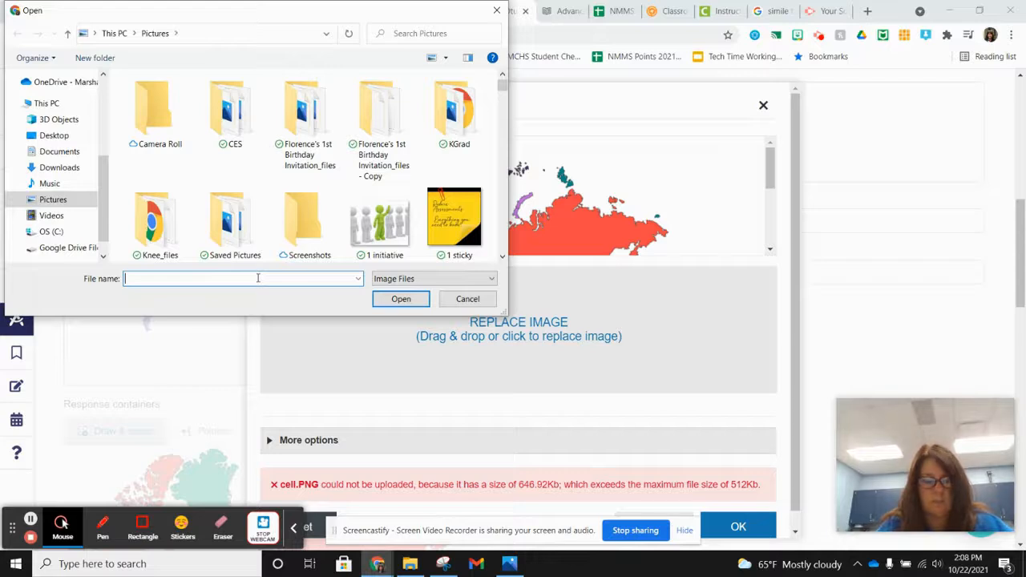
type("cel")
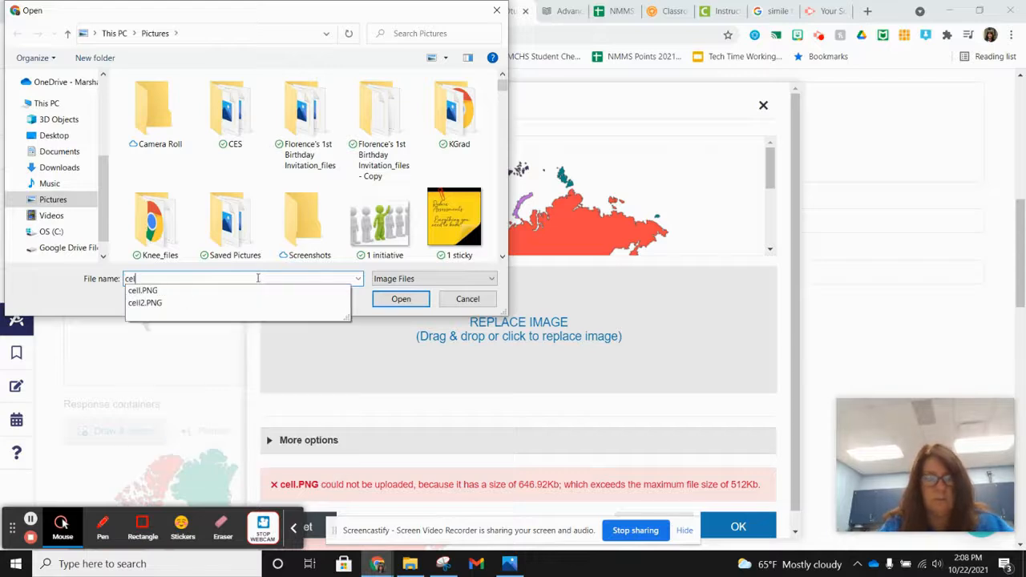
left_click(184, 303)
left_click(383, 300)
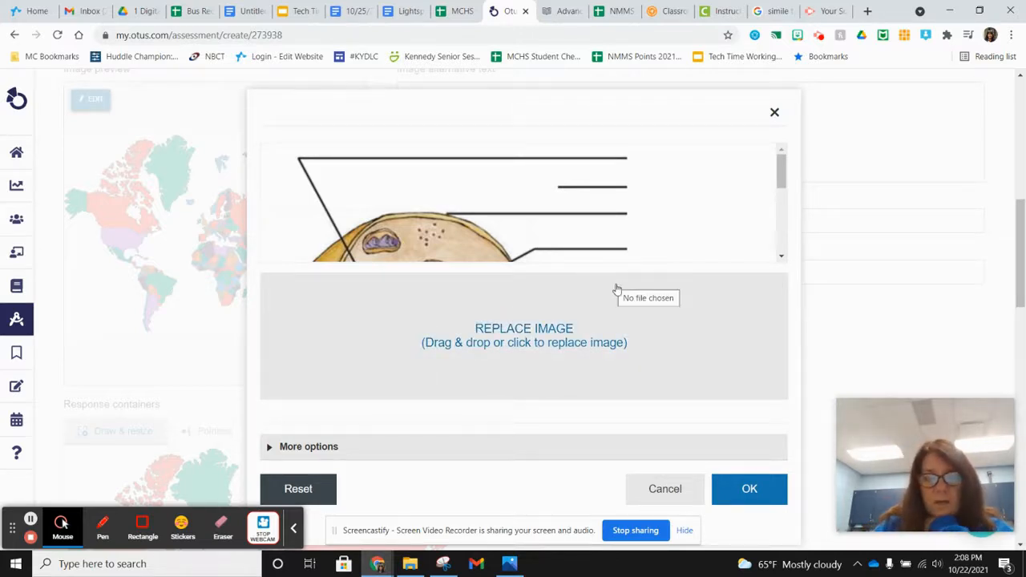
Show the replacement image's source URL and dimension options, and accept the new image without overriding them
scroll(612, 321, "down", 2)
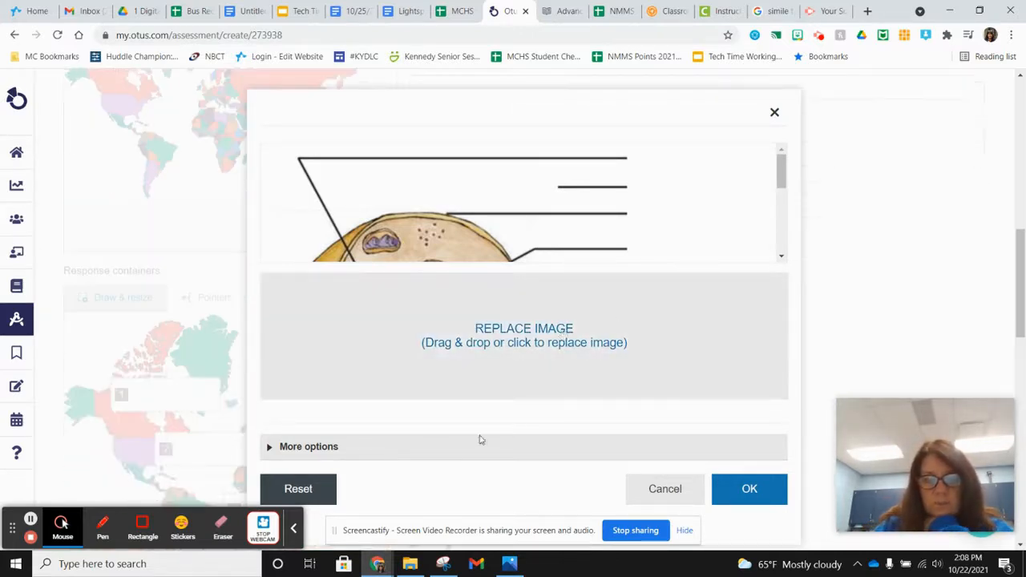
left_click(325, 451)
scroll(529, 426, "down", 3)
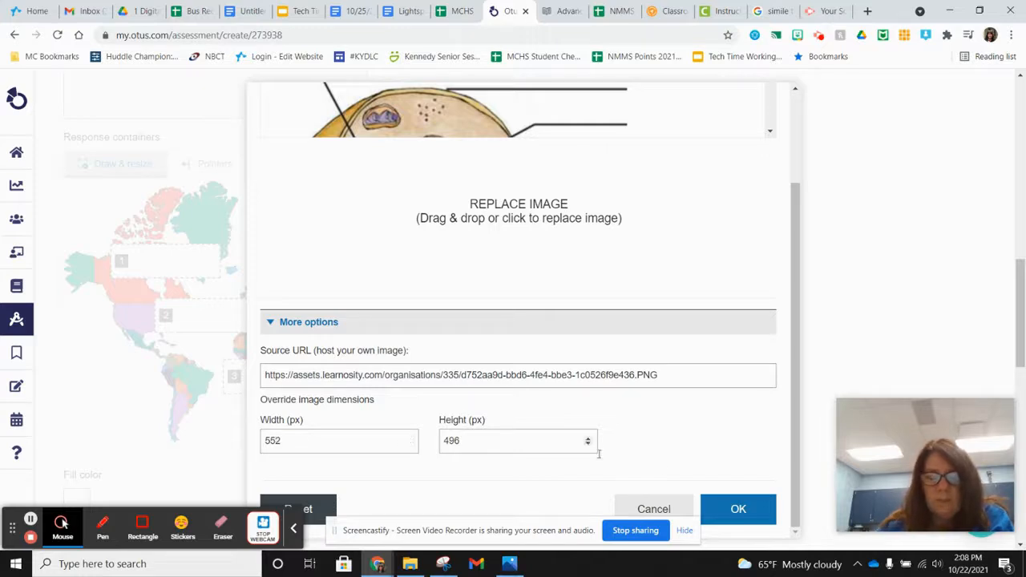
left_click(737, 509)
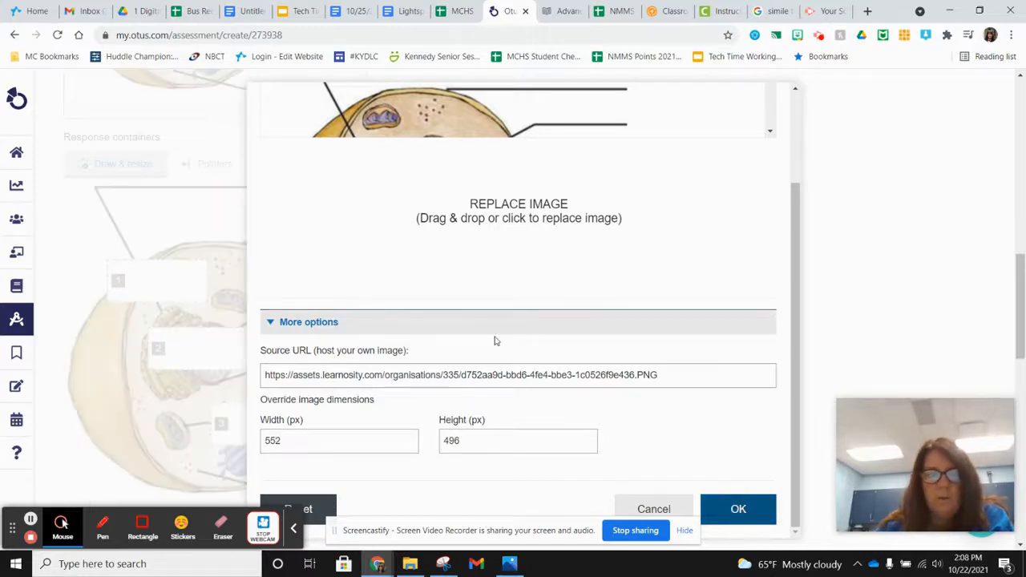
Examine the new cell image in the preview and the existing response containers lying over it
scroll(271, 299, "down", 1)
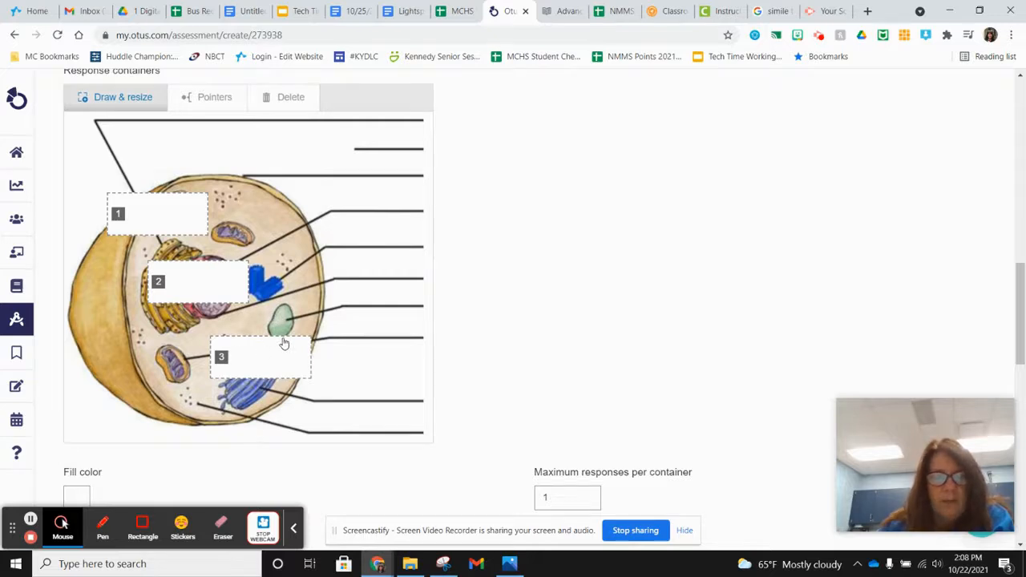
scroll(284, 343, "up", 1)
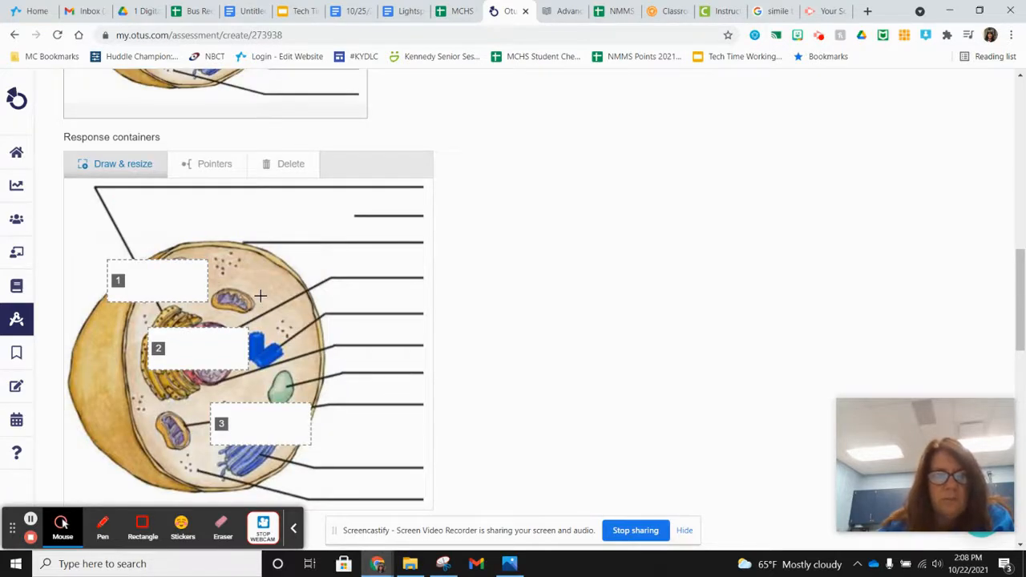
scroll(260, 295, "up", 5)
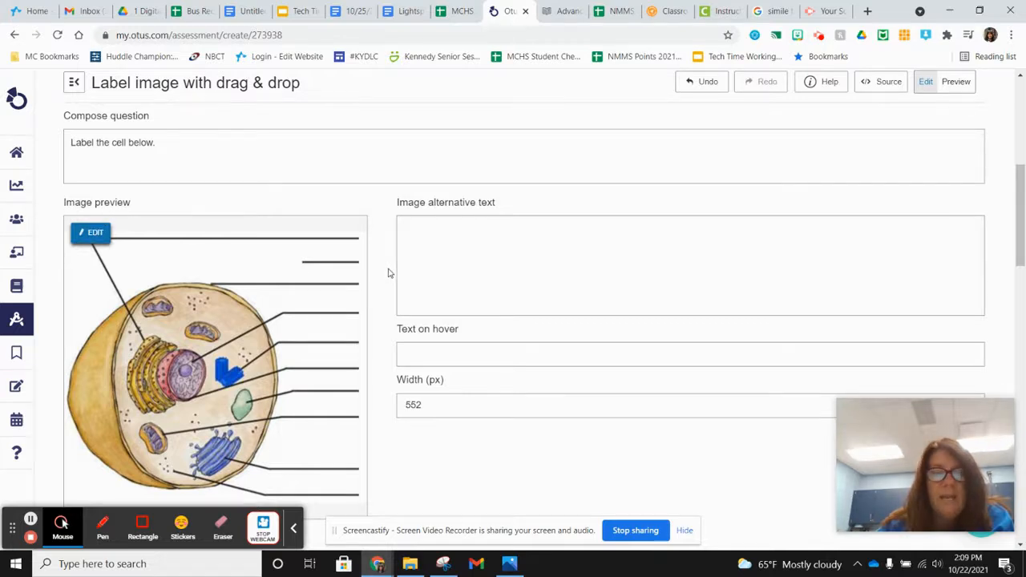
scroll(390, 274, "down", 1)
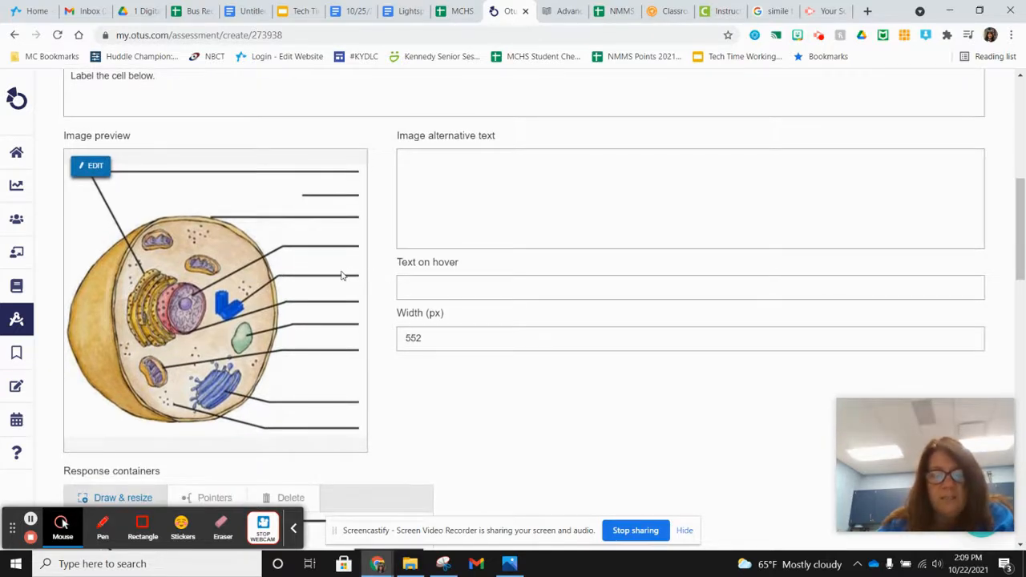
scroll(341, 275, "down", 3)
scroll(339, 273, "down", 1)
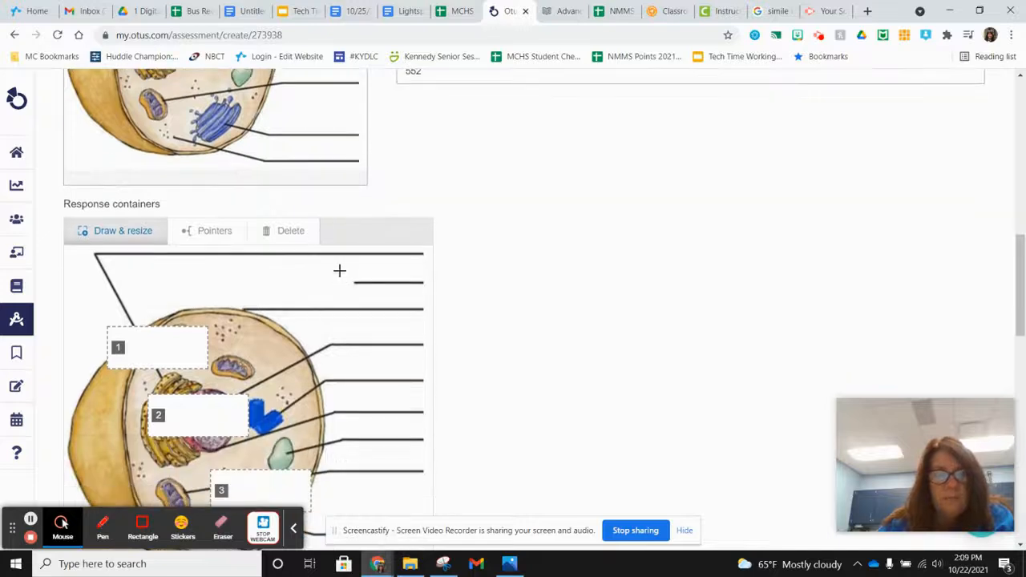
scroll(339, 270, "down", 1)
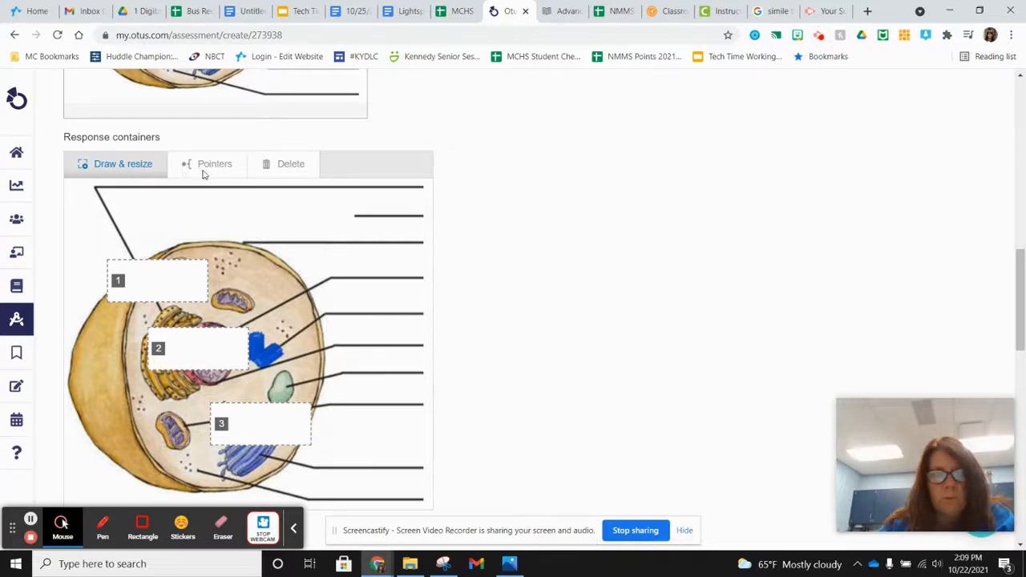
Shrink response container 1 and place it just below the start of the diagram's uppermost label line
left_click(163, 281)
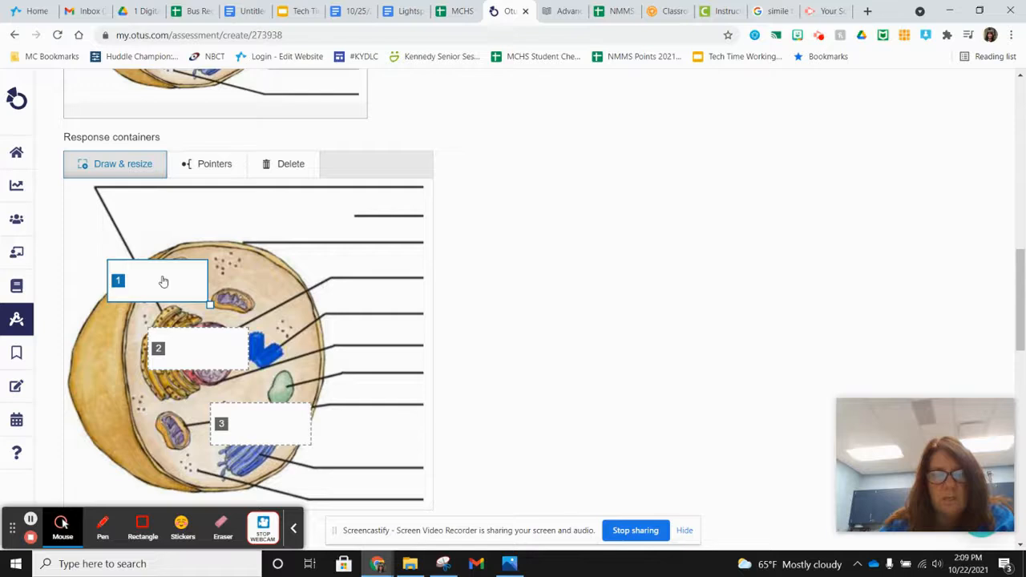
left_click_drag(159, 282, 316, 222)
scroll(316, 222, "up", 1)
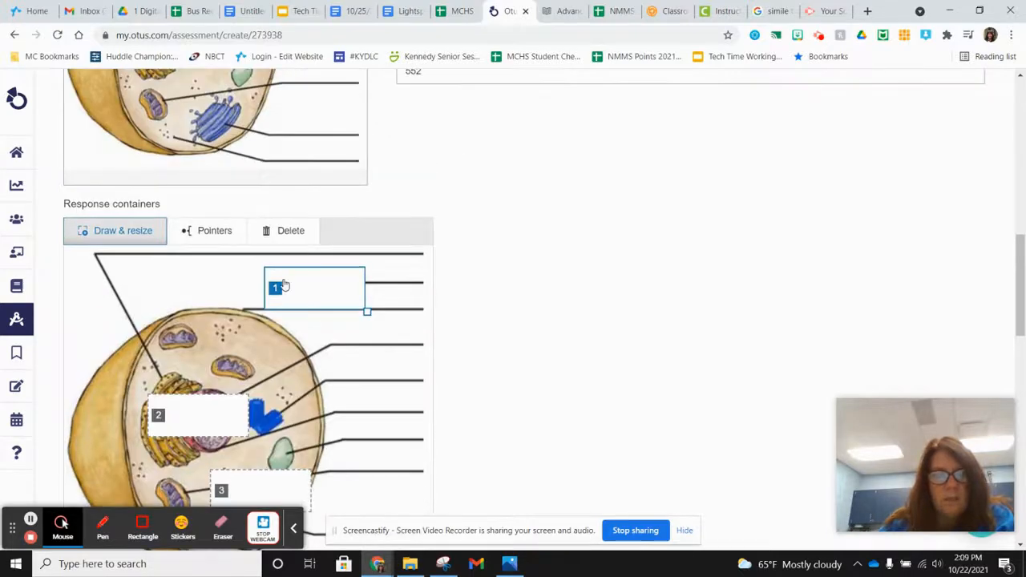
left_click_drag(306, 286, 268, 275)
left_click_drag(332, 301, 140, 274)
left_click(146, 274)
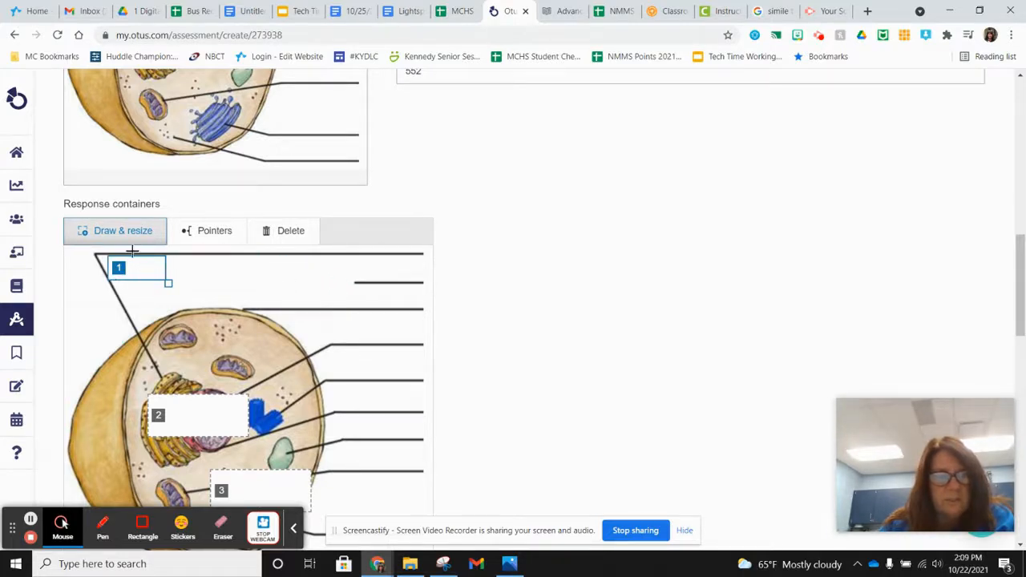
Move response container 2 off the cell, shrink it, and place it above the outer membrane's label line
left_click_drag(206, 421, 308, 285)
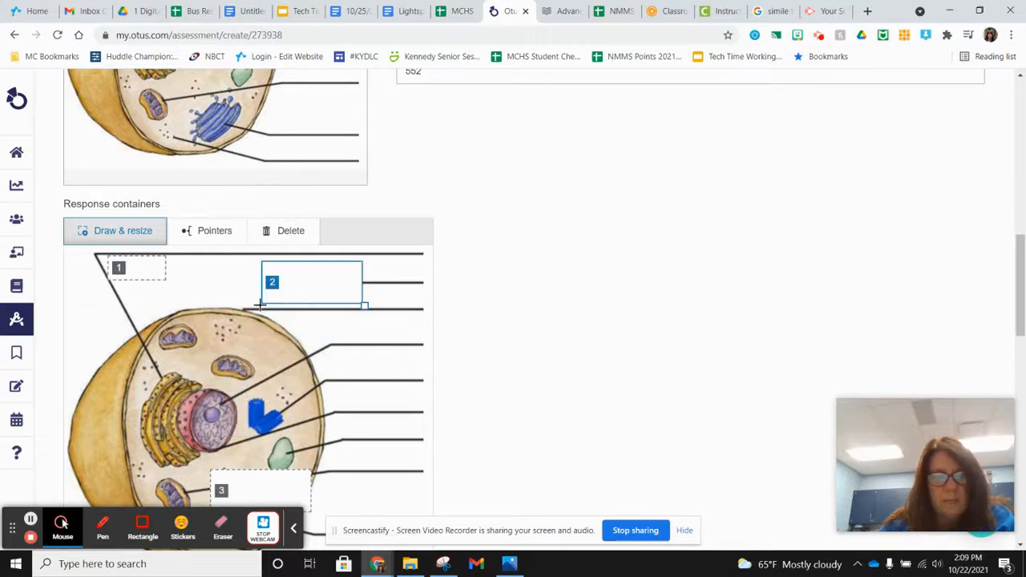
left_click(338, 286)
left_click_drag(363, 303, 287, 296)
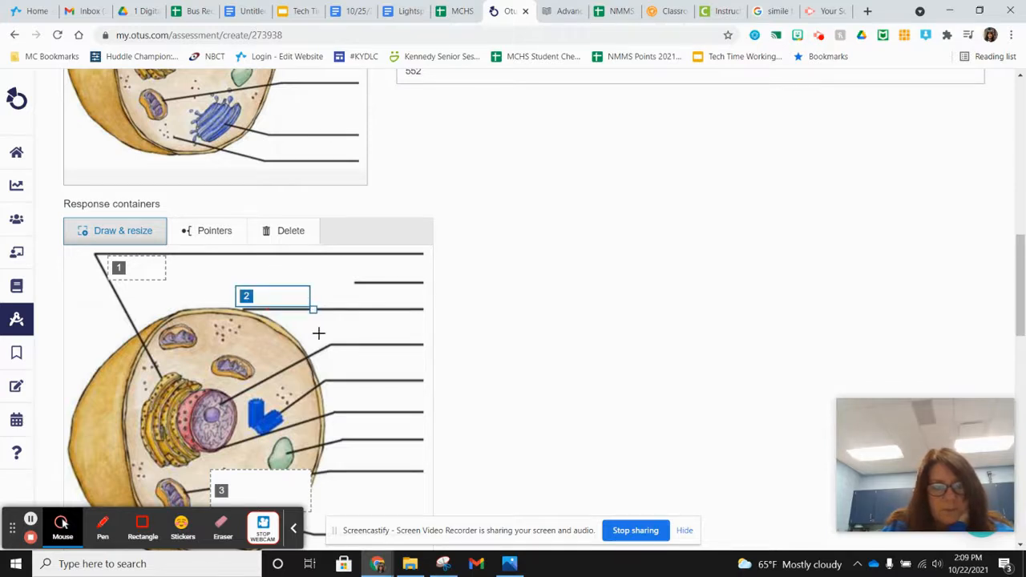
Shrink response container 3 to label height and place it above the label line pointing into the nucleus
scroll(257, 384, "down", 1)
left_click_drag(261, 428, 316, 277)
left_click_drag(369, 297, 345, 275)
left_click(319, 268)
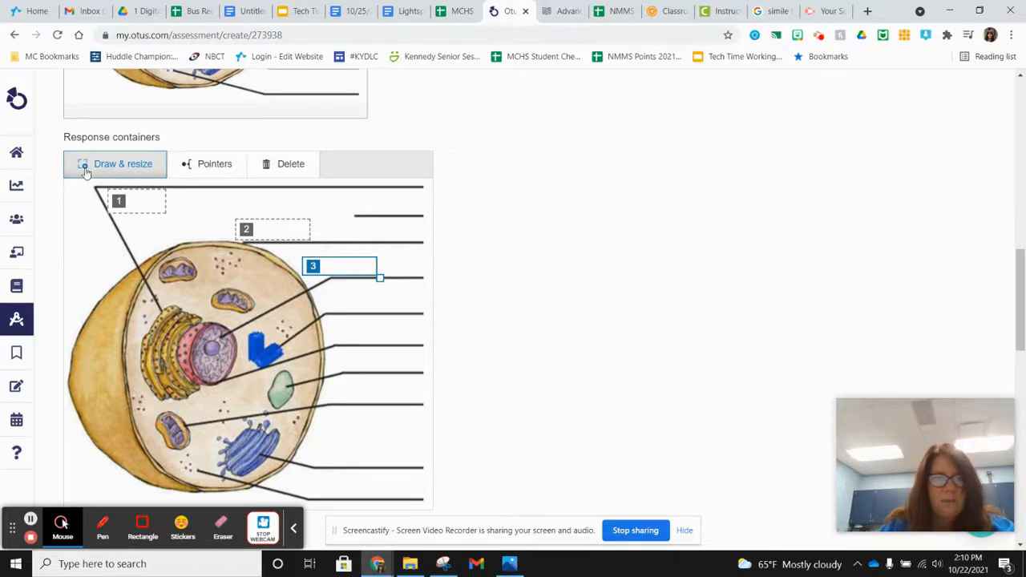
Duplicate response container 3 twice, placing the copies above the blue organelle's label line and the next line below it
left_click(342, 270)
left_click(330, 266)
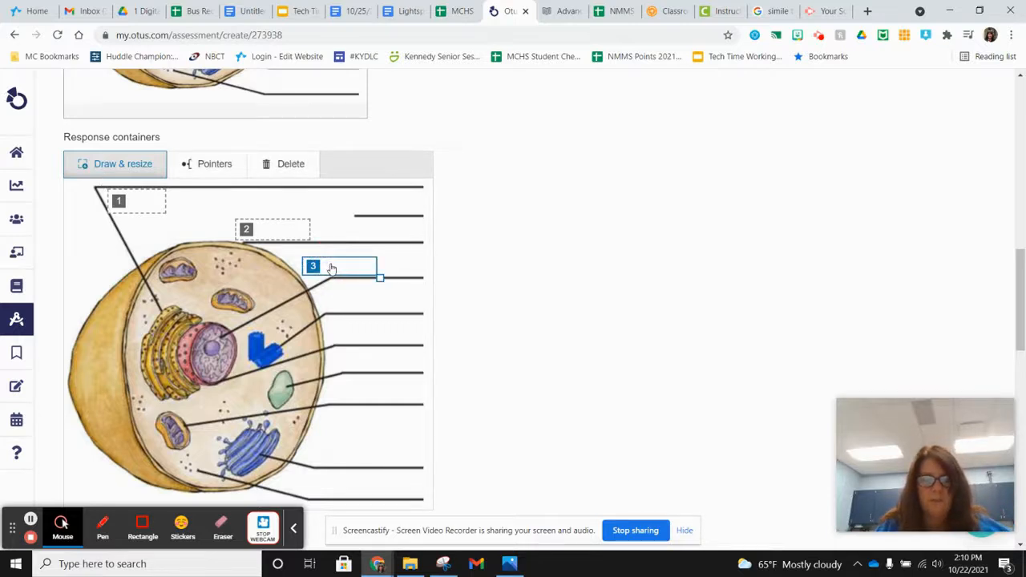
left_click_drag(344, 270, 373, 306)
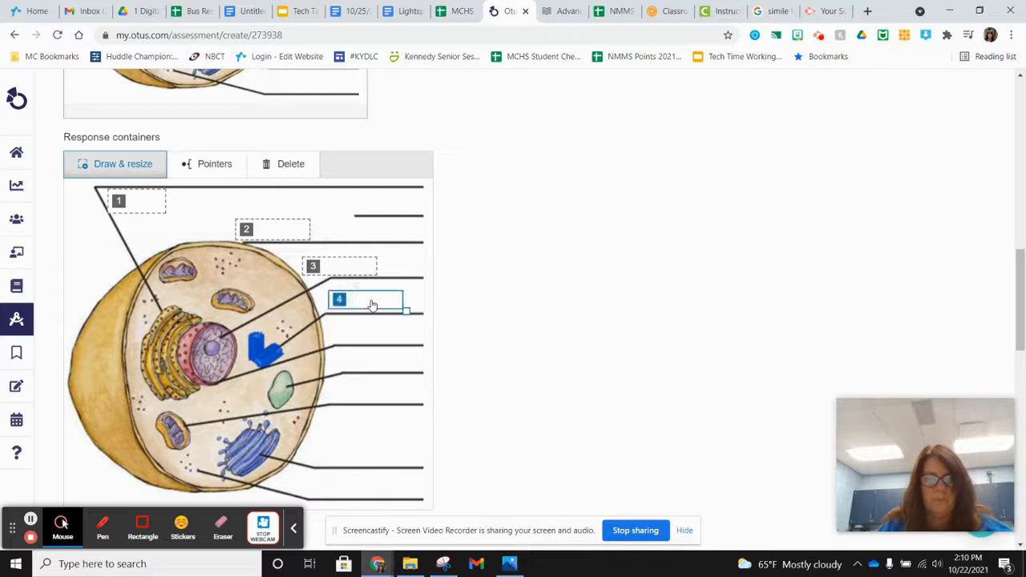
left_click(355, 267)
left_click_drag(355, 267, 382, 336)
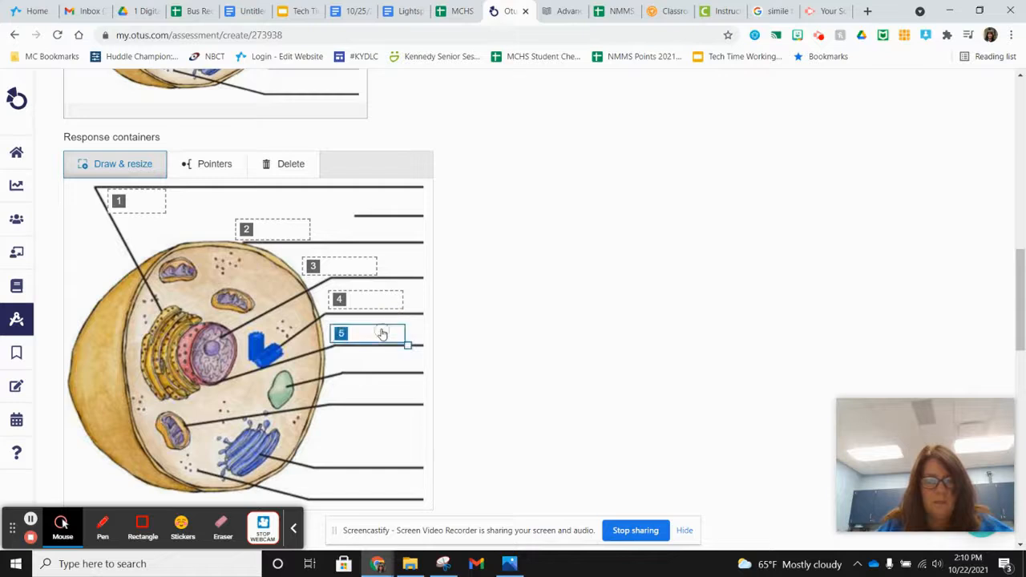
Duplicate response container 3 four more times, placing one copy above each of the four lowest label lines
left_click(359, 270)
left_click_drag(359, 269, 393, 360)
left_click(331, 254)
left_click_drag(331, 269, 365, 396)
left_click_drag(344, 269, 376, 459)
left_click(314, 267)
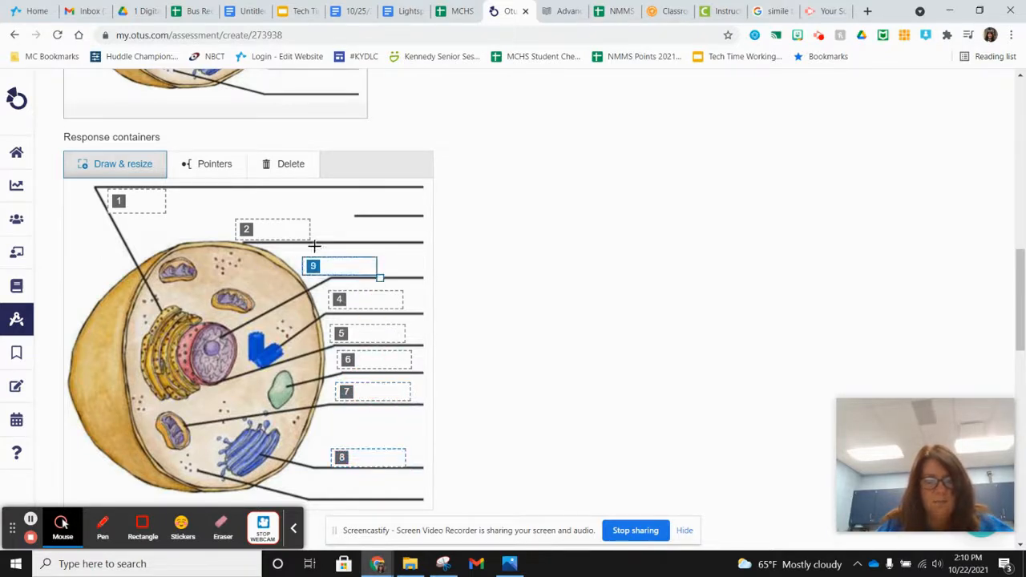
left_click_drag(319, 267, 350, 488)
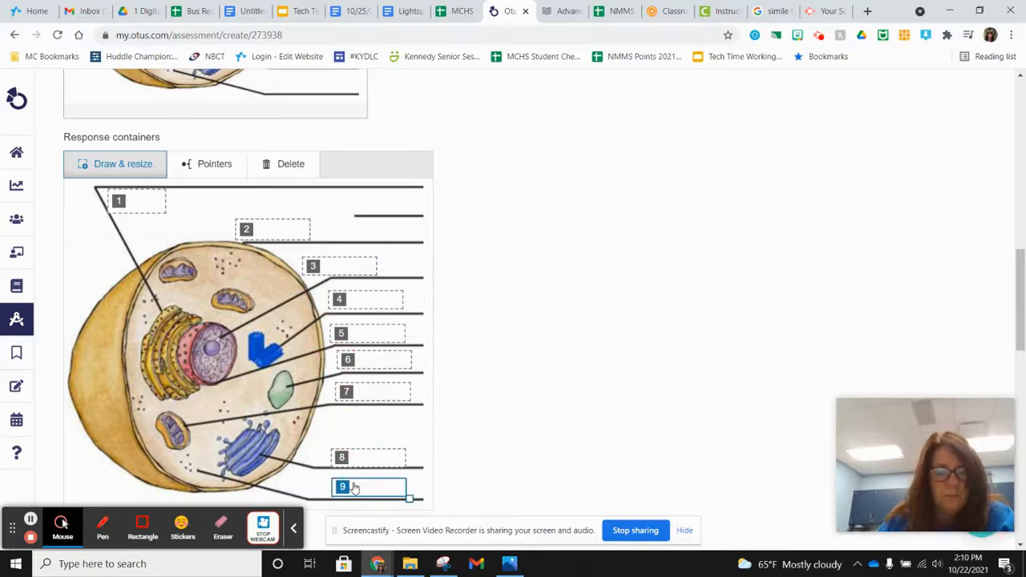
Review the labeling item from the question text down to the container settings, possible responses and correct-answer section
left_click(458, 332)
scroll(309, 288, "down", 3)
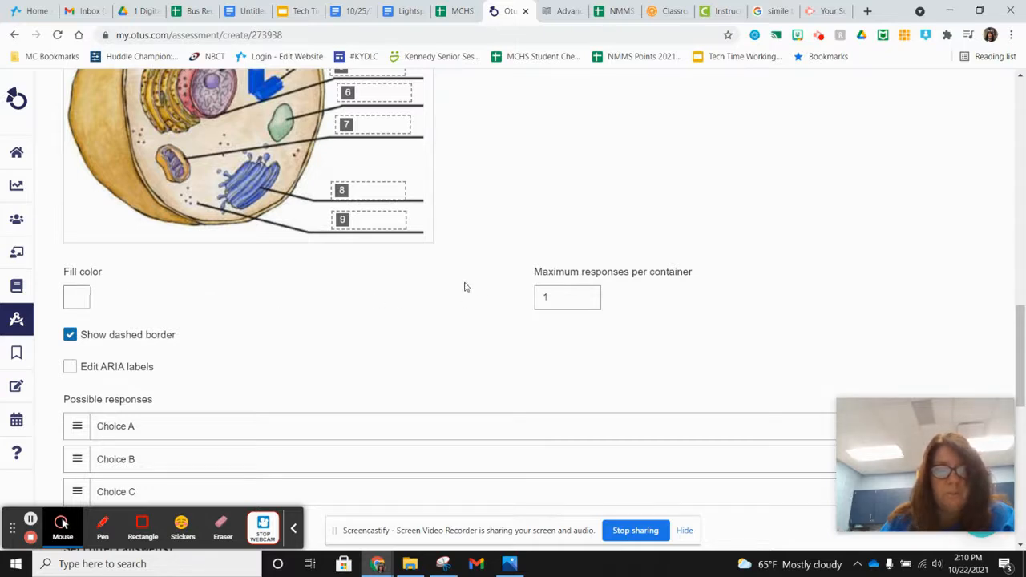
scroll(254, 292, "up", 1)
scroll(254, 293, "down", 1)
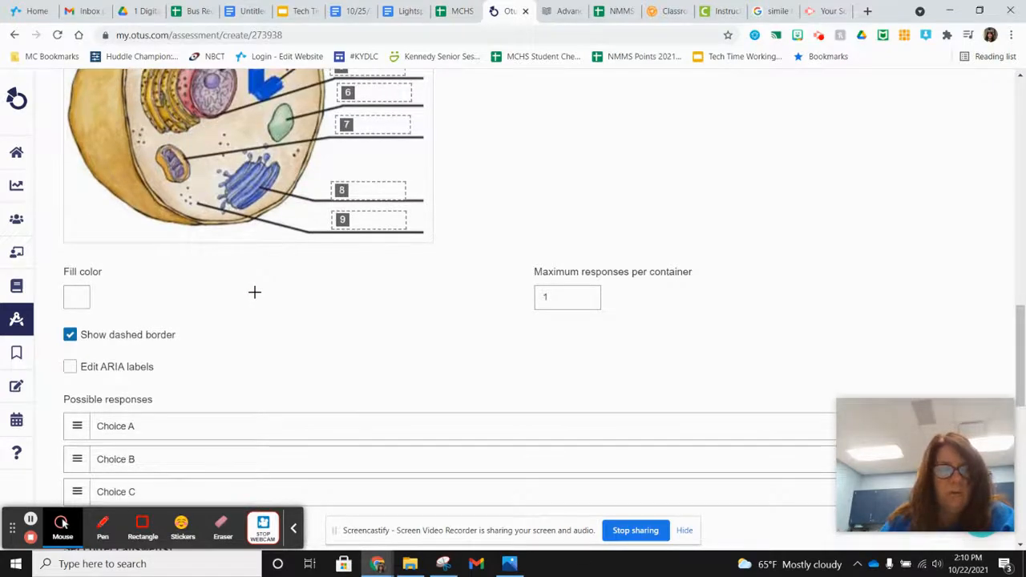
scroll(254, 292, "down", 2)
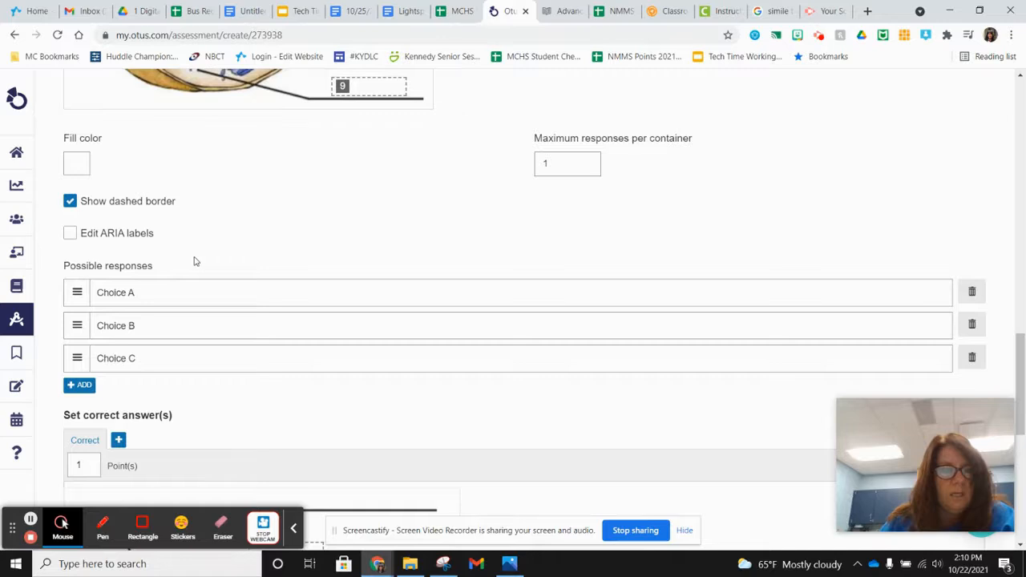
scroll(192, 291, "up", 10)
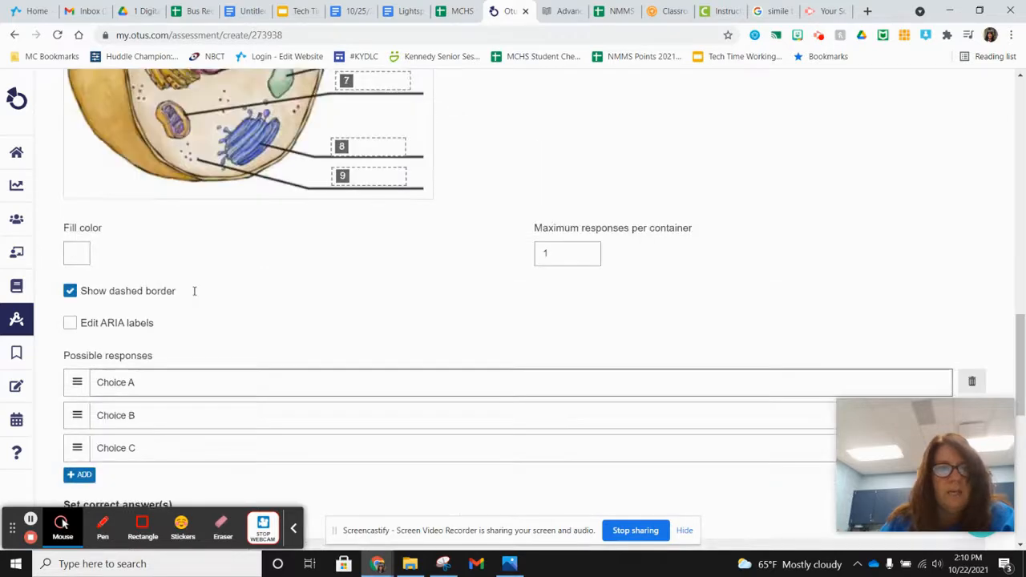
scroll(286, 294, "up", 3)
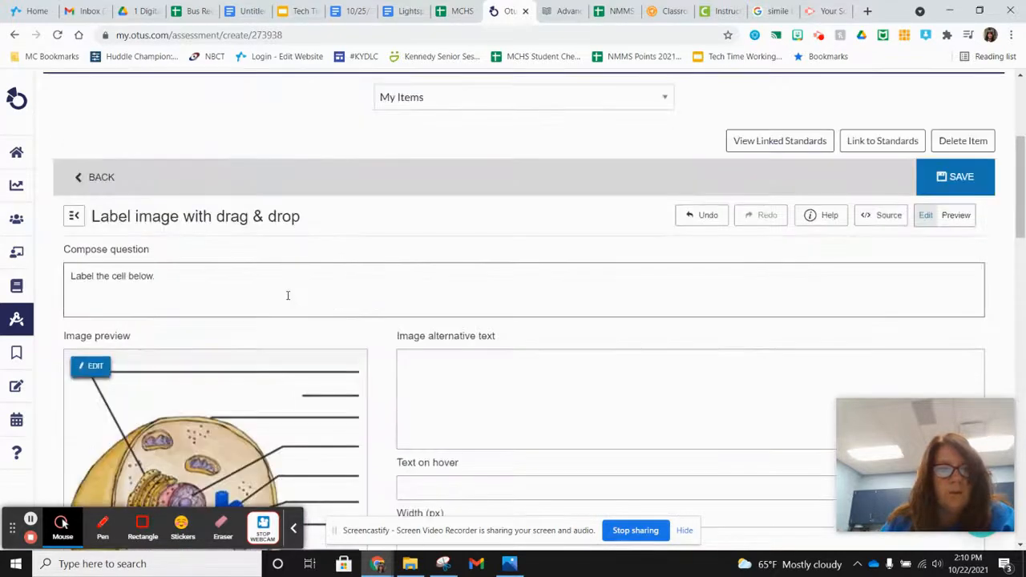
scroll(282, 290, "down", 7)
scroll(280, 288, "down", 3)
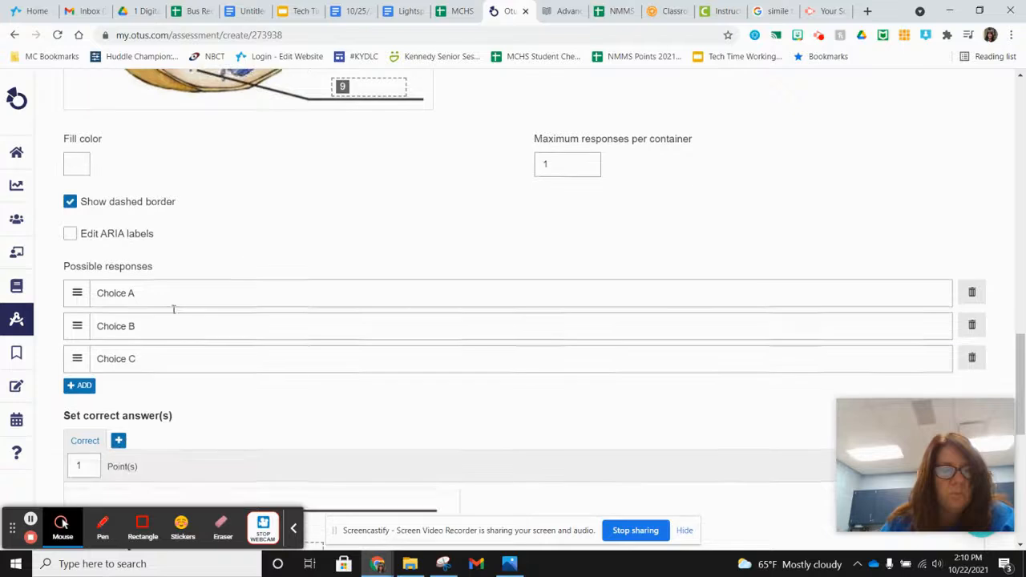
Replace the first possible response, Choice A, with "cell membrane"
left_click(153, 293)
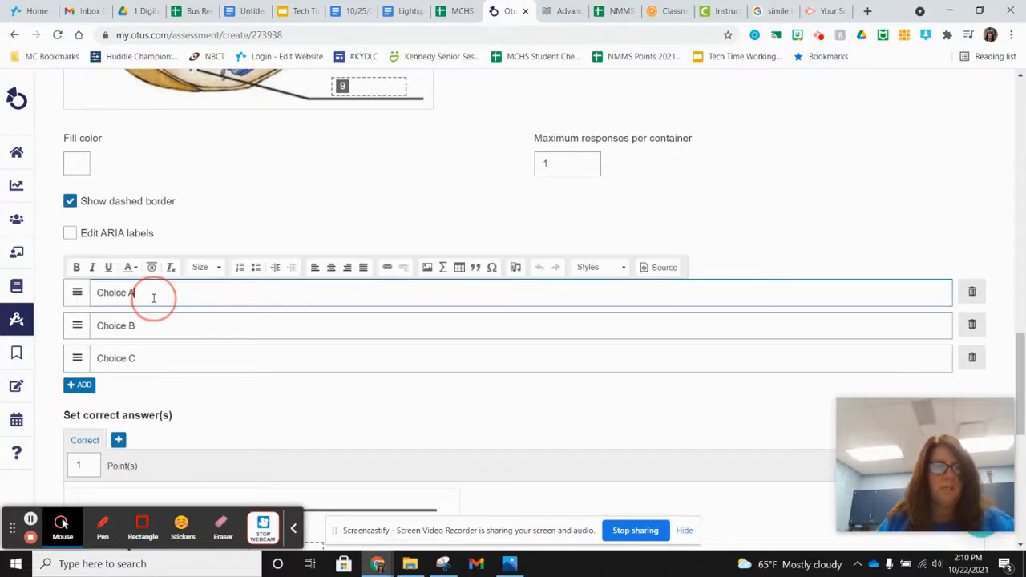
left_click_drag(149, 294, 4, 284)
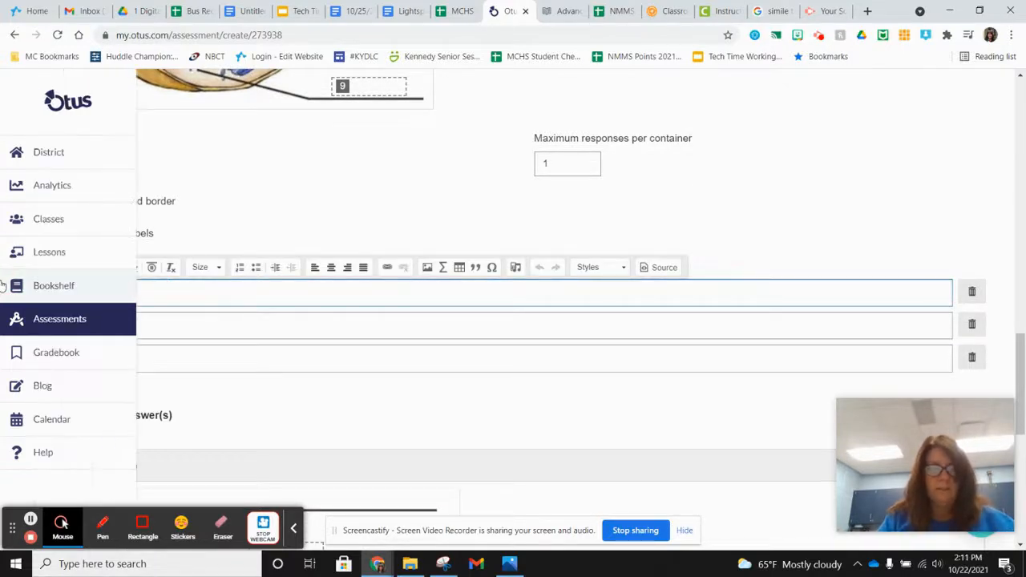
type("cell ")
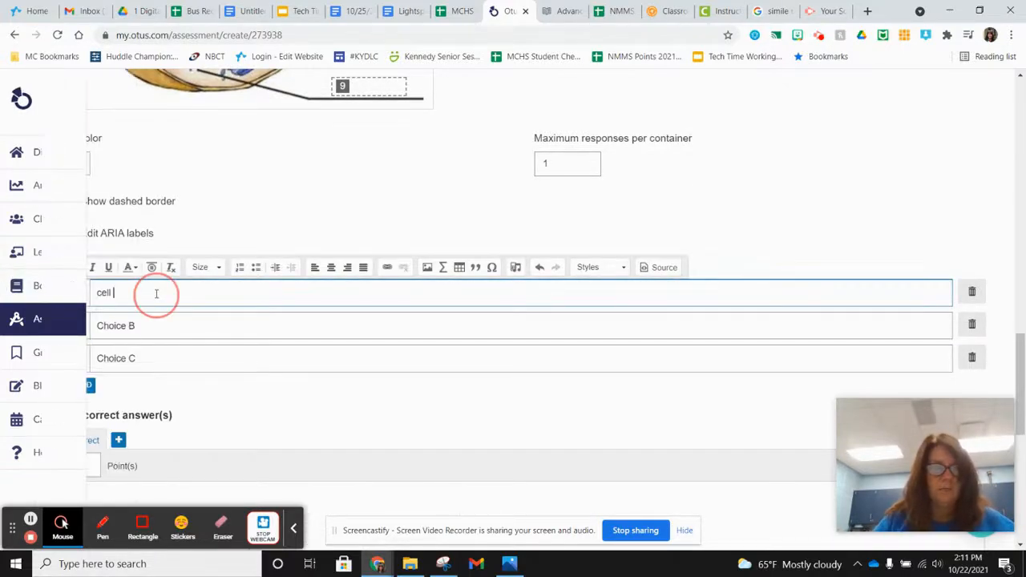
type("membrane")
Select the placeholder text of the second possible response, Choice B, for replacement
left_click(154, 325)
left_click_drag(153, 326, 64, 324)
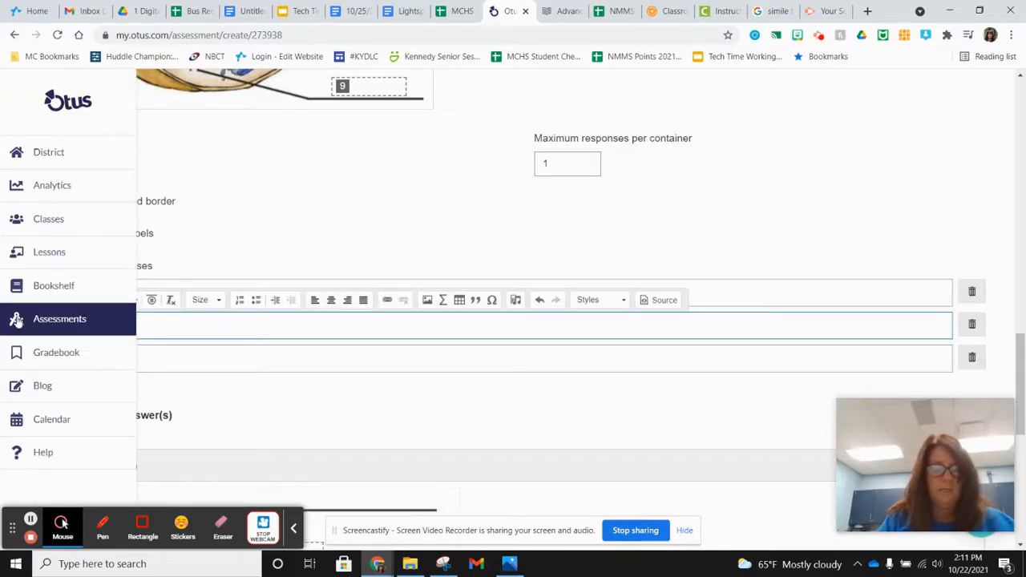
Add four blank possible responses below the existing ones and clear the Choice C text from the third response
left_click(169, 361)
left_click(84, 386)
left_click(86, 420)
left_click(81, 447)
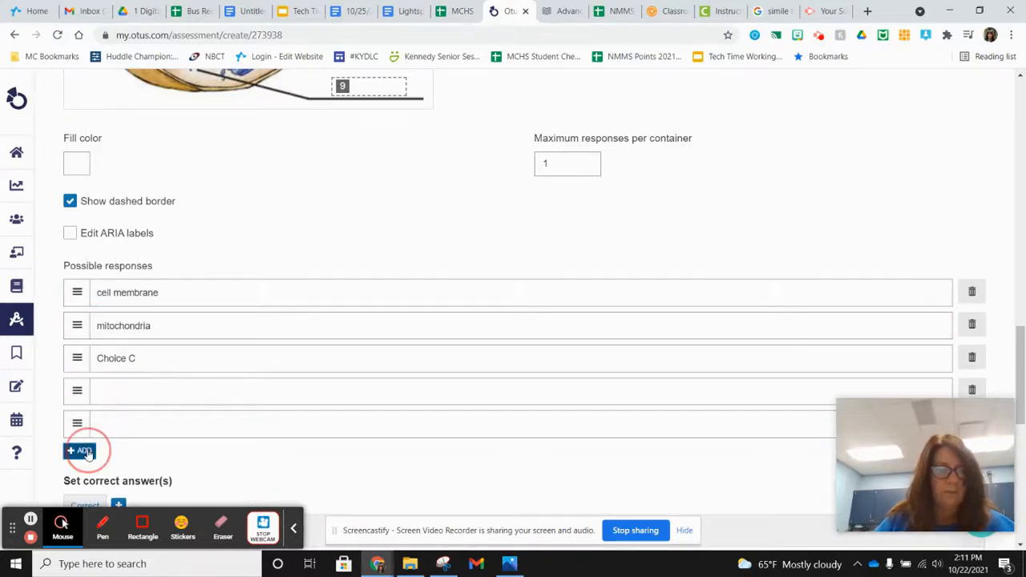
scroll(207, 415, "down", 2)
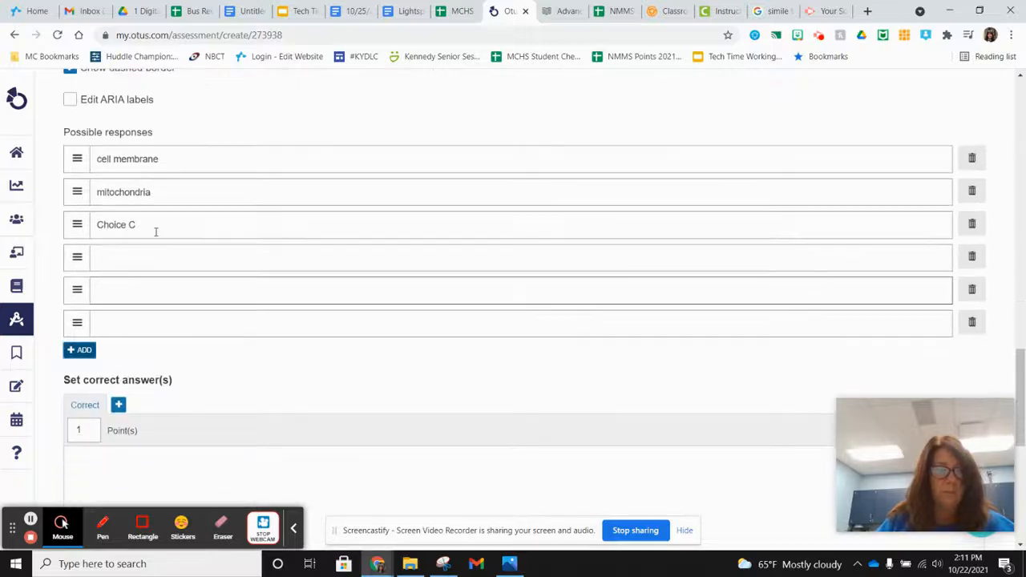
left_click_drag(156, 230, 91, 213)
key("BackSpace")
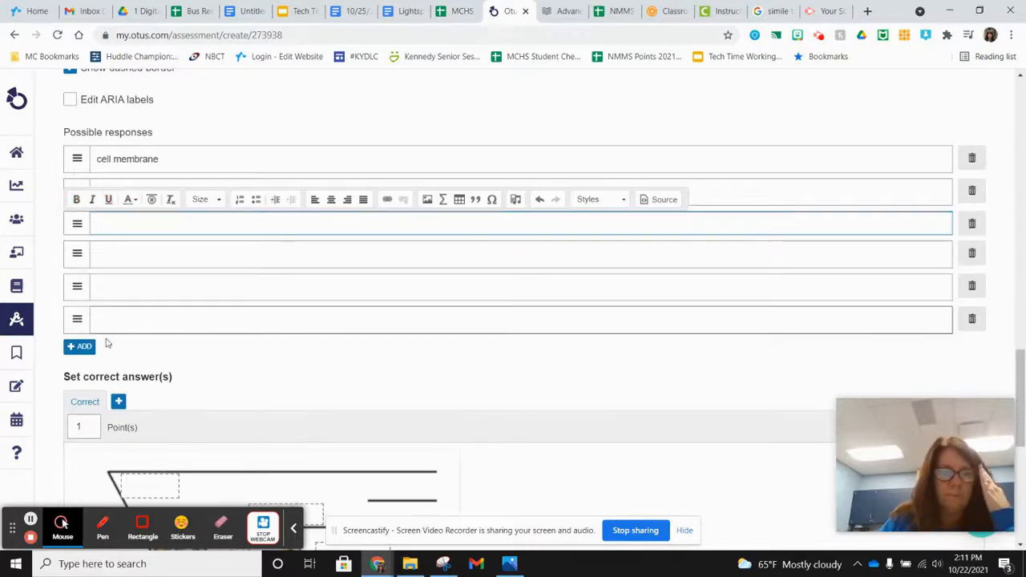
scroll(190, 326, "down", 3)
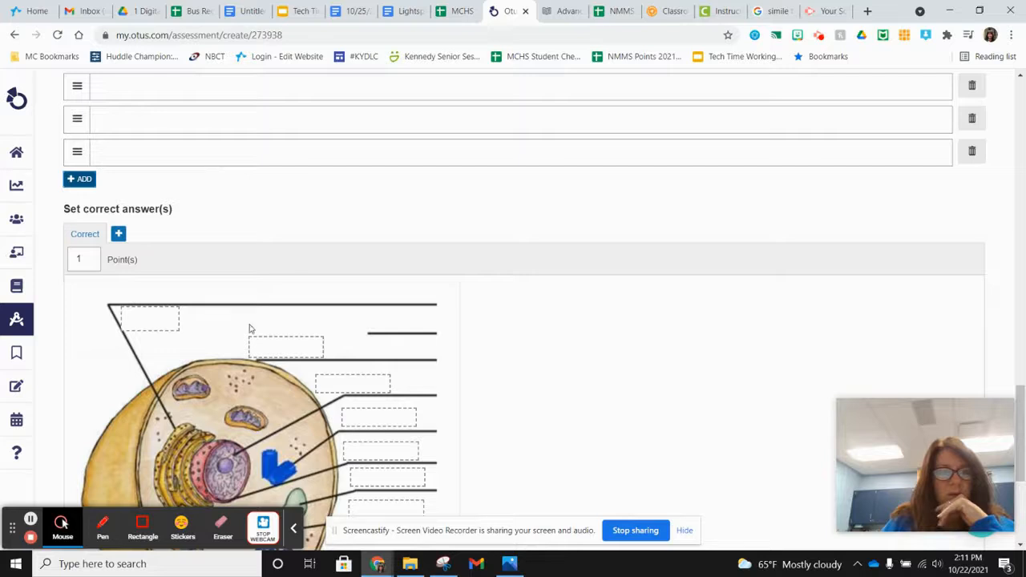
Expand the cell question's additional options and set its scoring type to Partial match per response
scroll(249, 329, "down", 2)
left_click(89, 129)
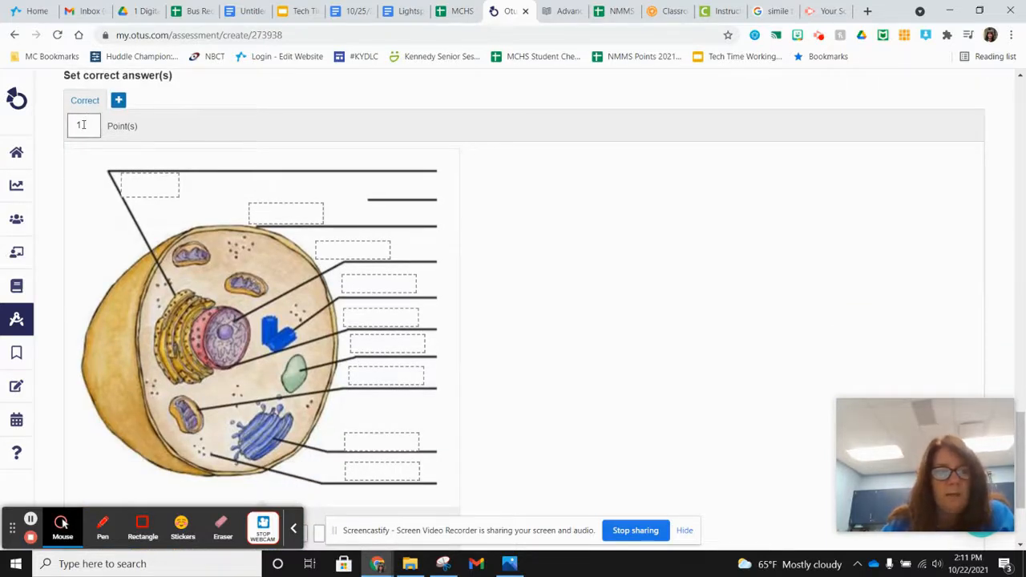
scroll(394, 230, "down", 2)
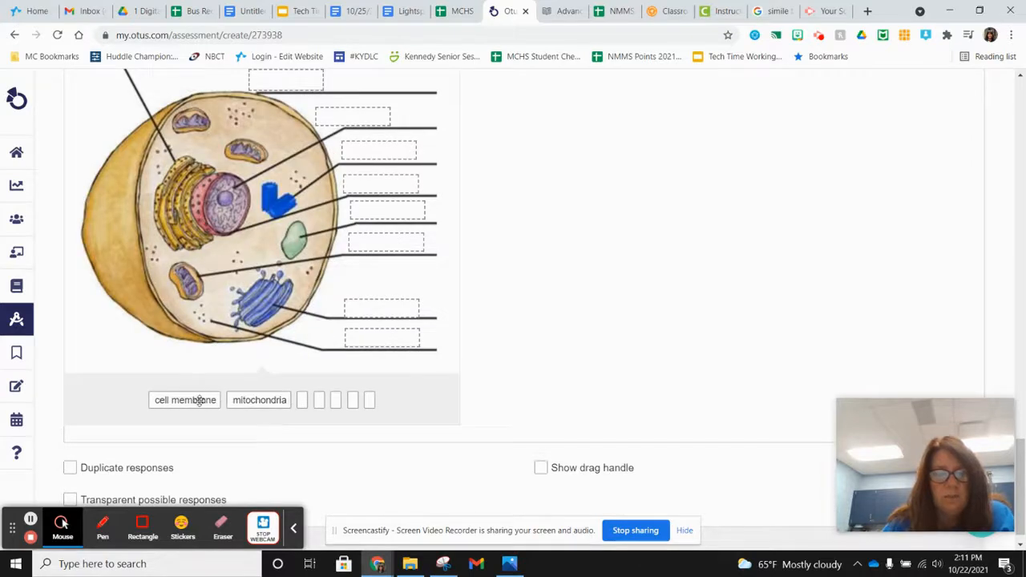
scroll(255, 252, "up", 1)
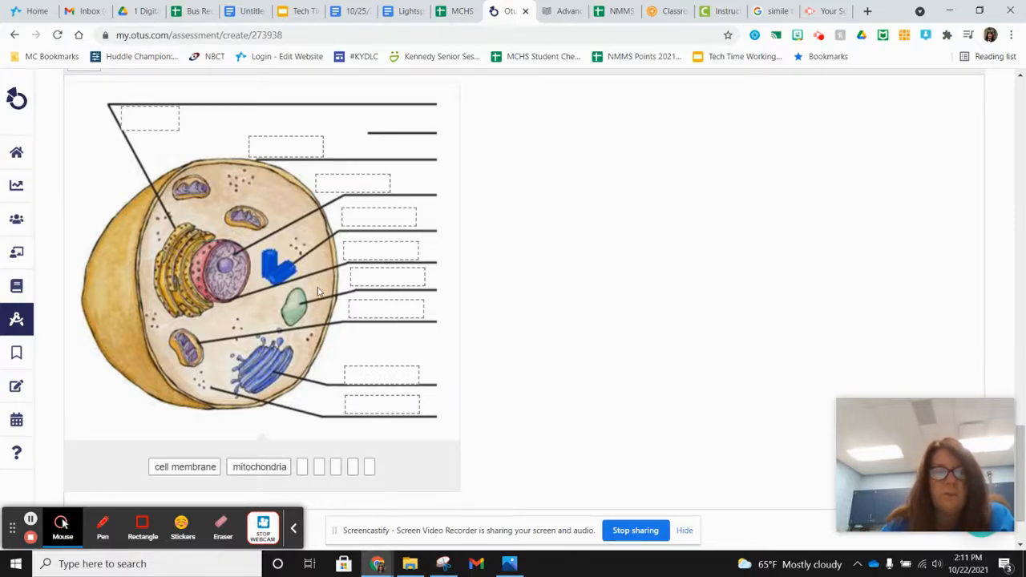
scroll(318, 291, "down", 1)
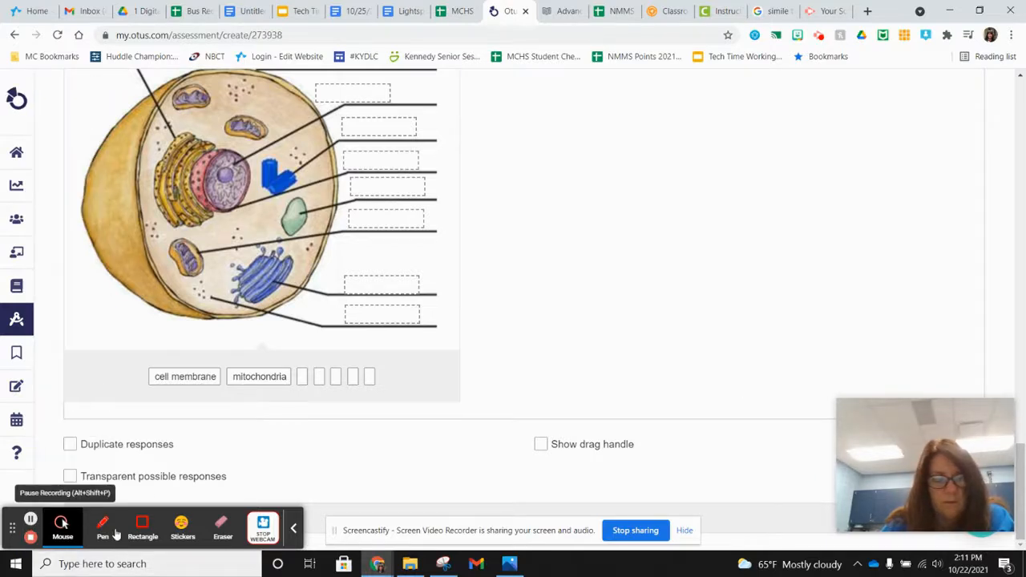
left_click(293, 528)
left_click(112, 517)
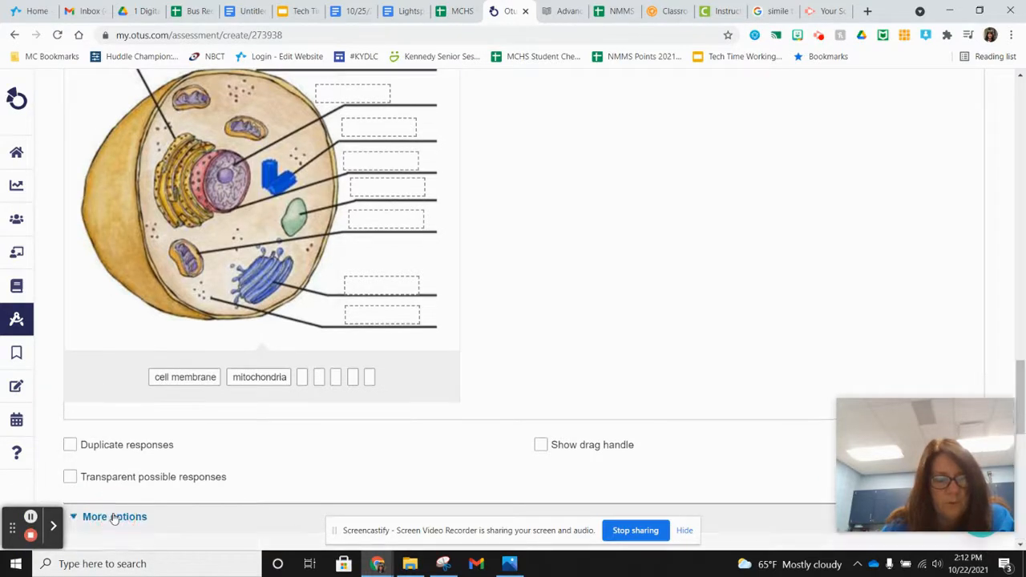
scroll(291, 462, "down", 5)
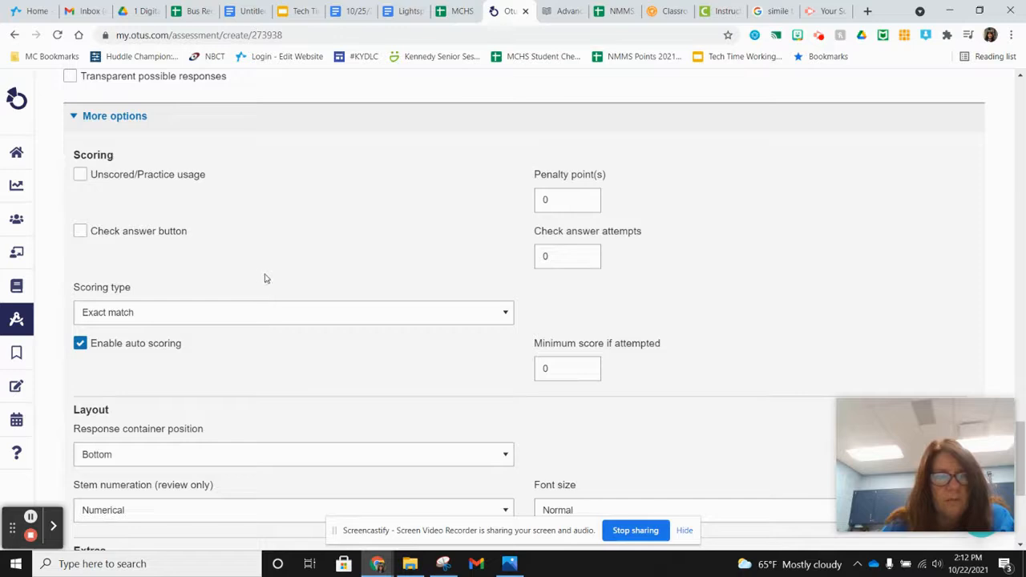
scroll(193, 308, "down", 1)
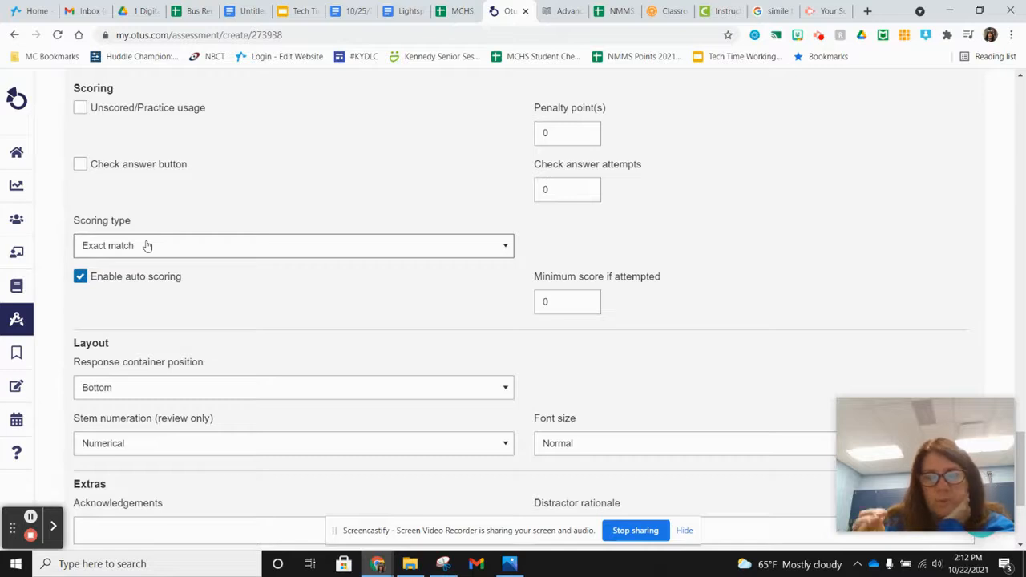
left_click(503, 245)
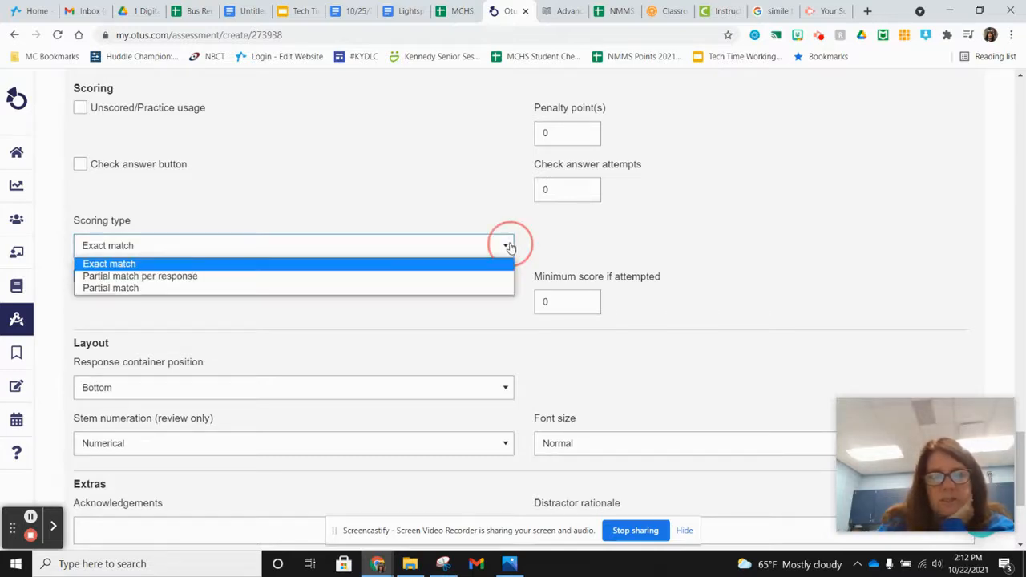
left_click(154, 278)
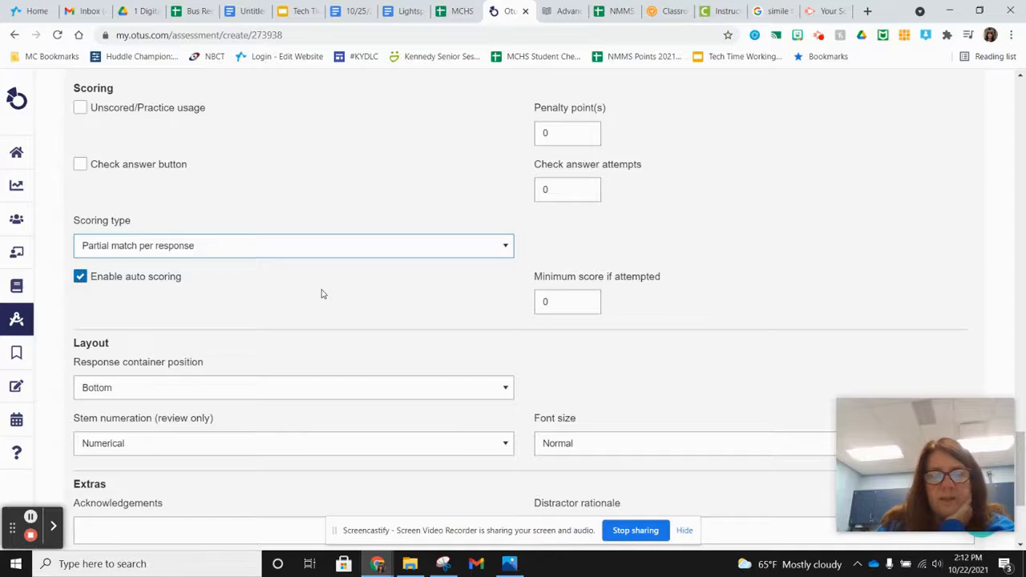
Review the remaining layout and extras options, and save the "Label a cell" item
scroll(321, 293, "down", 3)
scroll(328, 241, "down", 1)
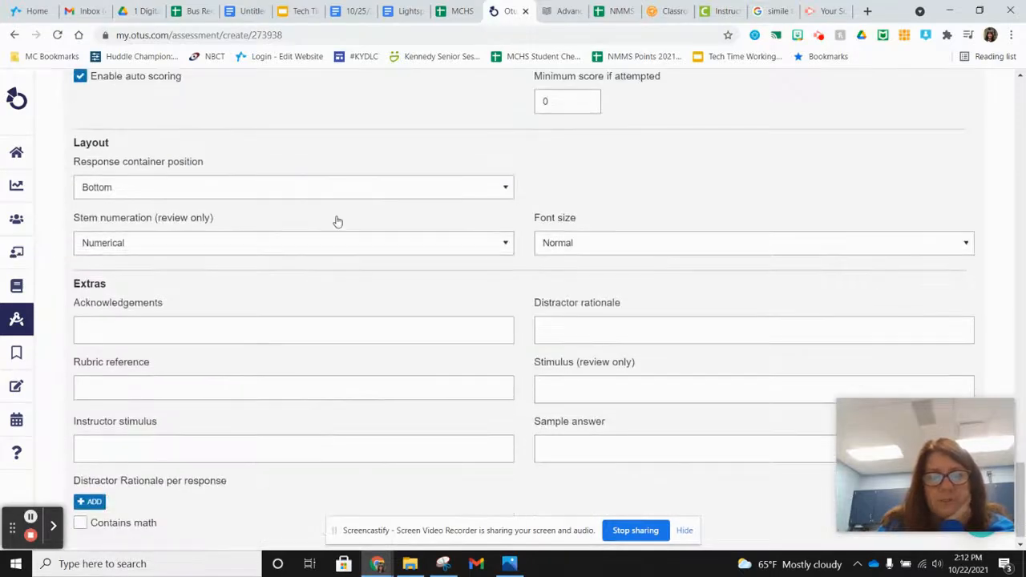
scroll(326, 336, "down", 1)
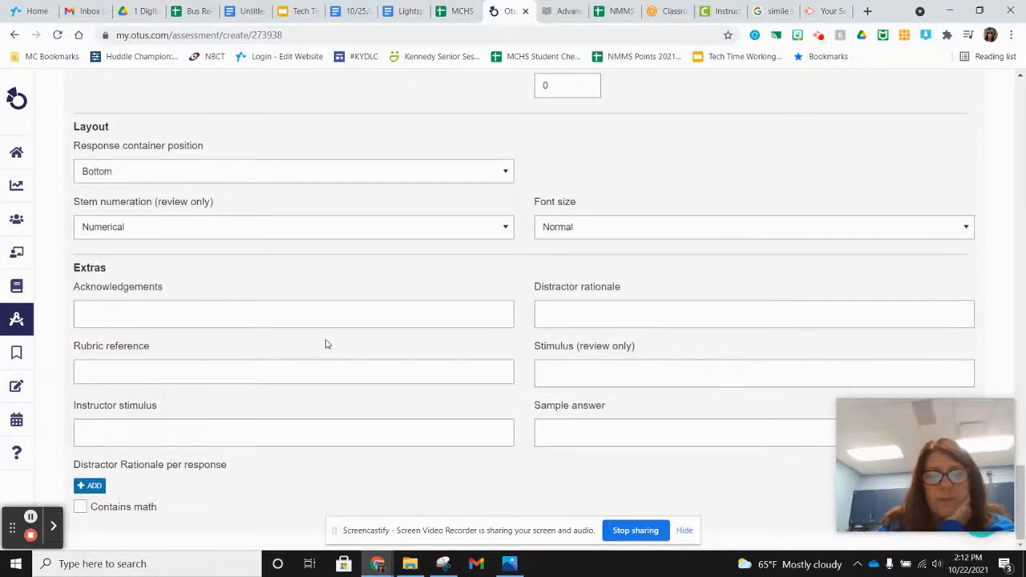
scroll(326, 342, "up", 15)
scroll(326, 344, "up", 10)
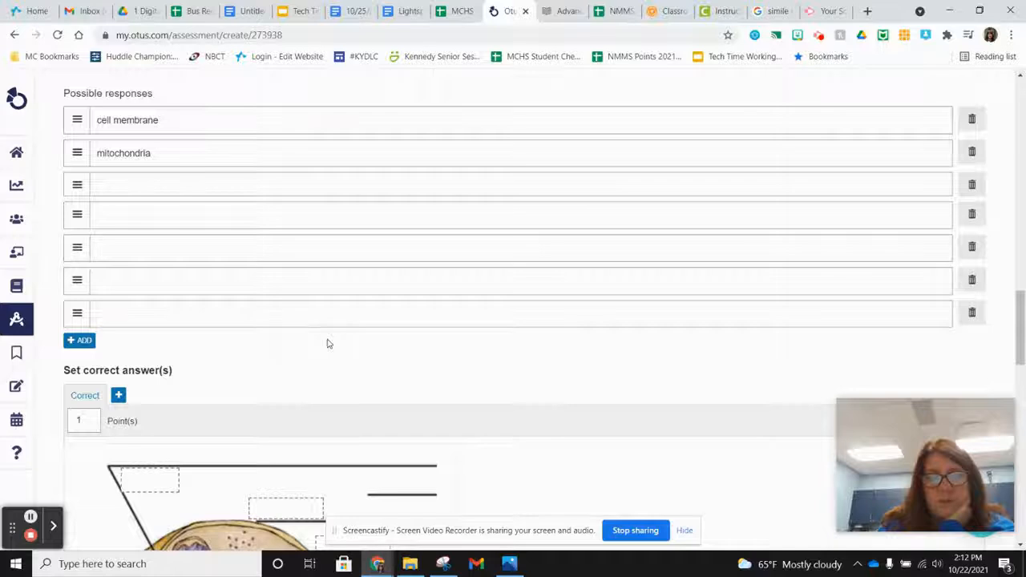
scroll(328, 343, "up", 8)
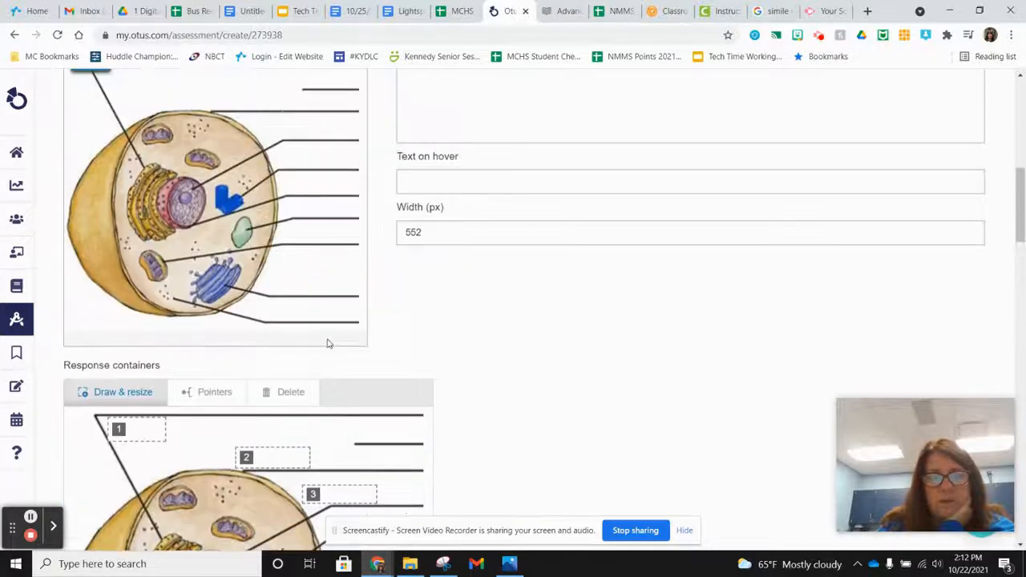
left_click(942, 273)
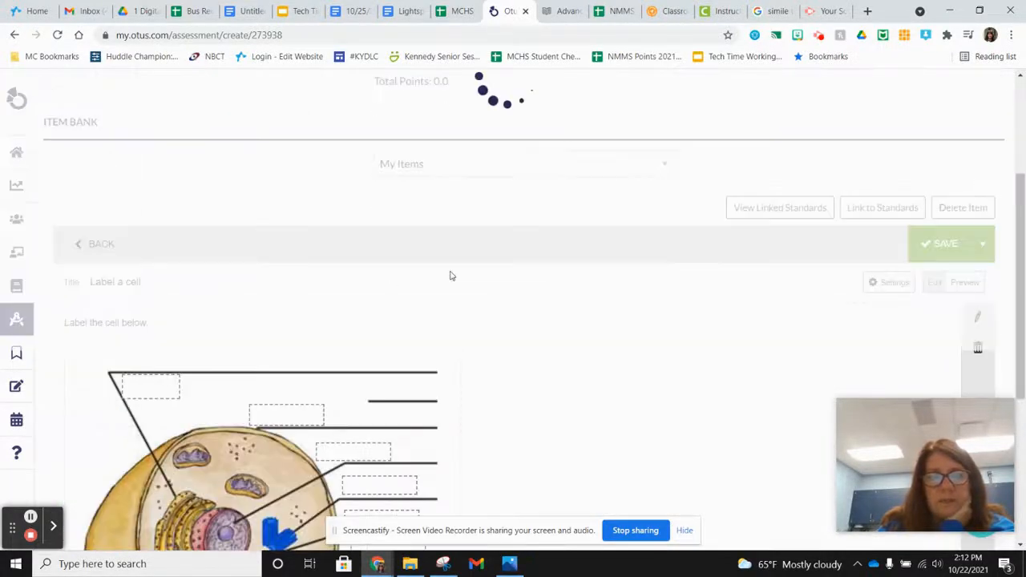
Preview the "Label the cell below." question from the assessment builder and select its cell membrane response
scroll(459, 276, "up", 5)
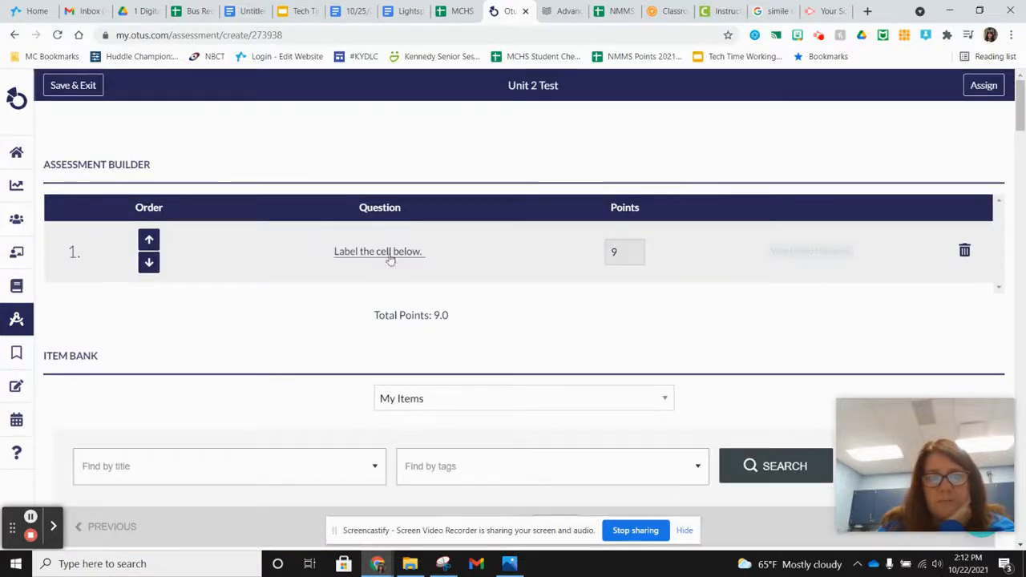
left_click(364, 253)
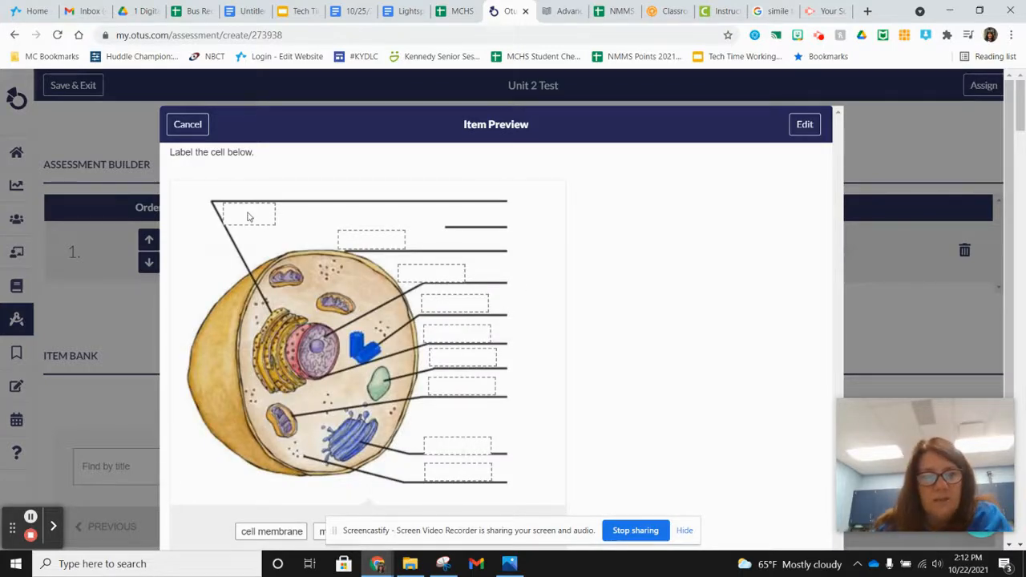
scroll(479, 341, "down", 1)
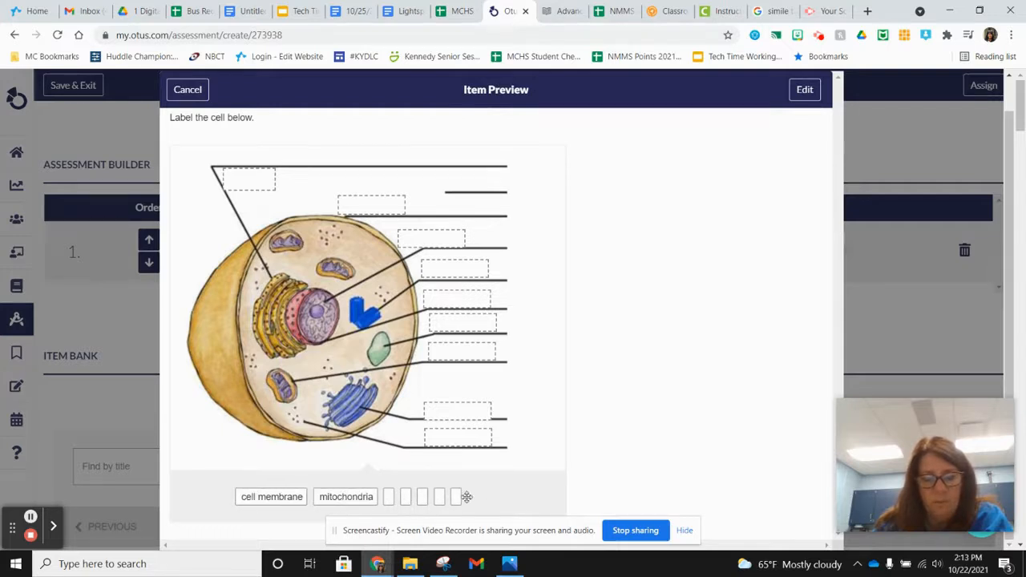
mouse_move(257, 500)
left_mouse_down()
mouse_move(383, 350)
mouse_move(251, 508)
left_mouse_up()
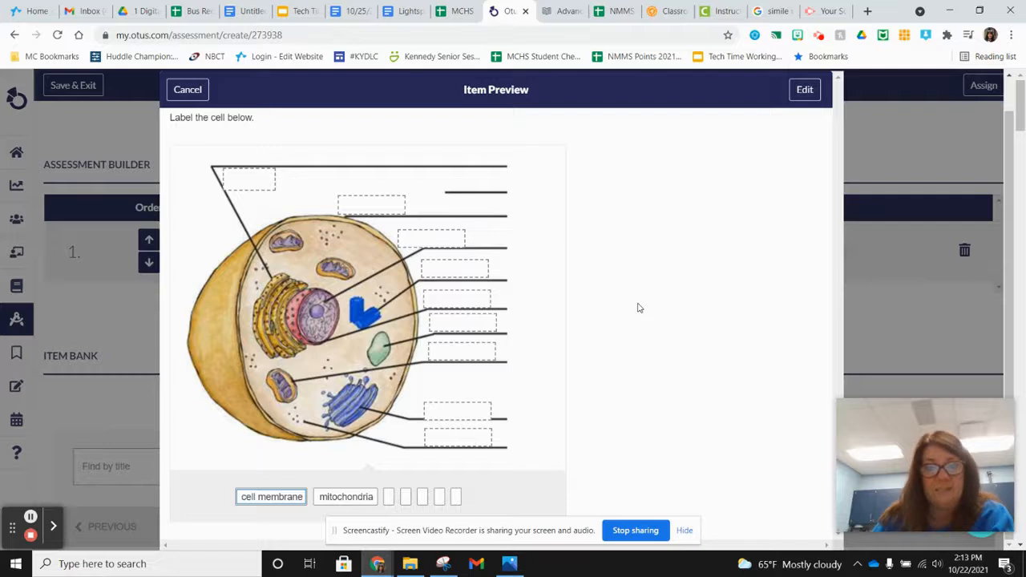
scroll(639, 308, "up", 1)
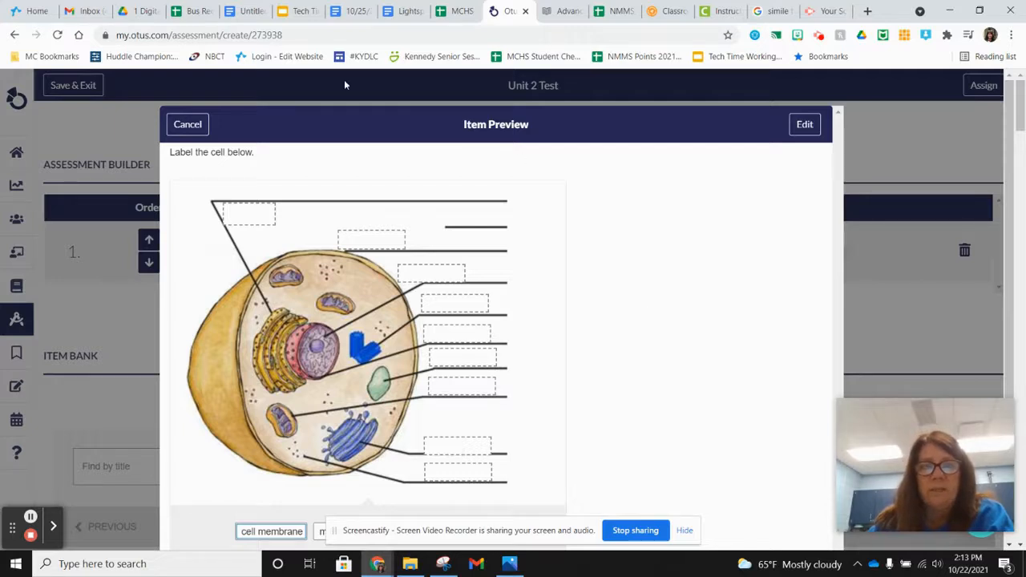
Switch to the untitled Google Docs document and capture its x, y, (x.y) table with the Snipping Tool
left_click(249, 11)
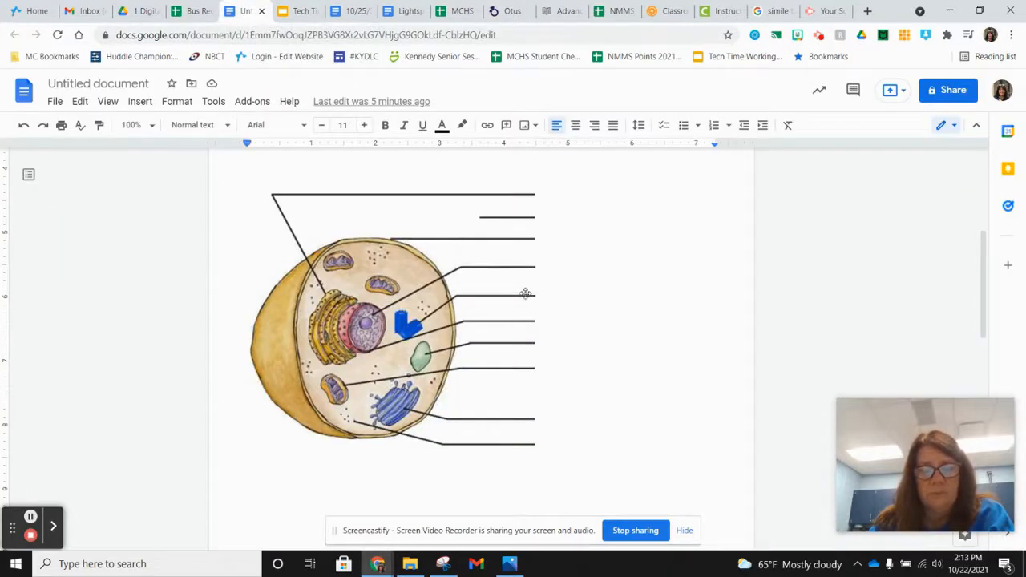
scroll(527, 293, "up", 3)
scroll(527, 293, "up", 1)
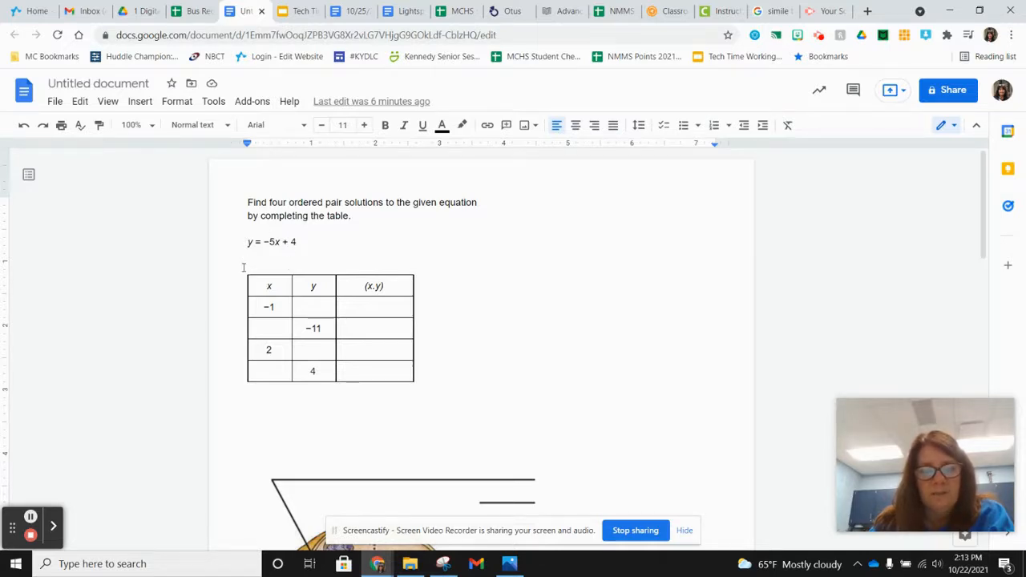
left_click(442, 563)
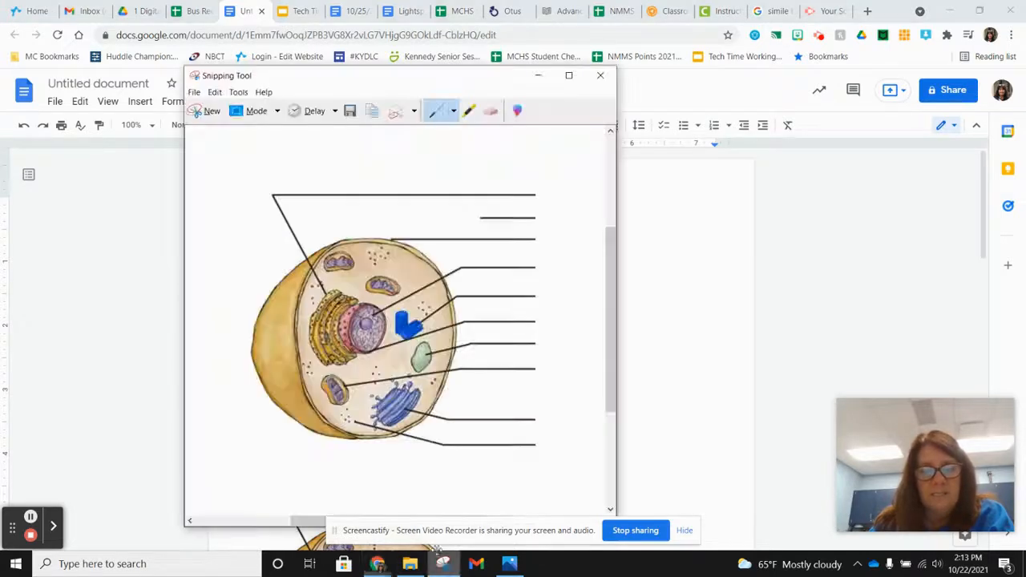
left_click(211, 114)
left_click_drag(424, 267, 235, 398)
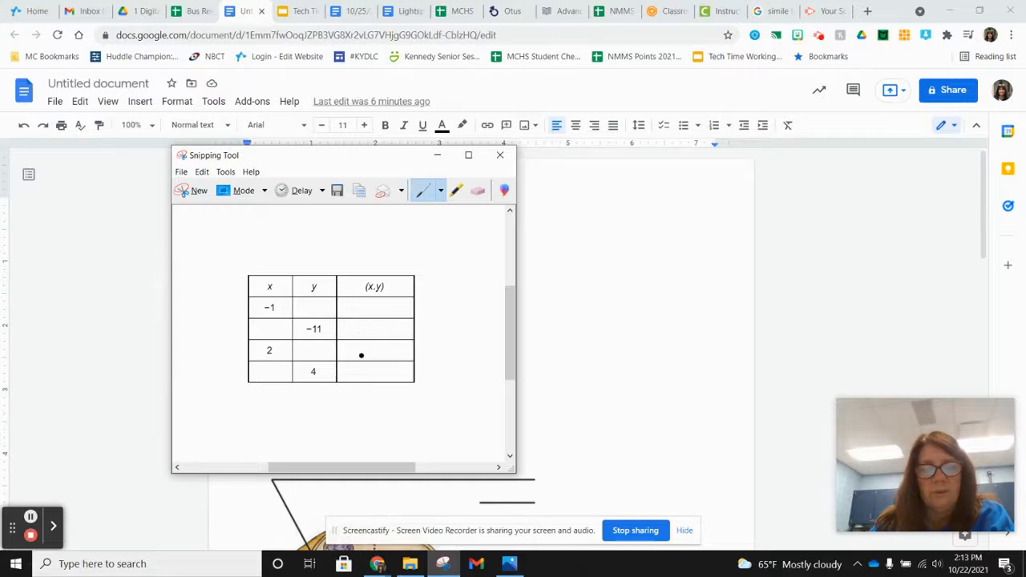
left_click(571, 232)
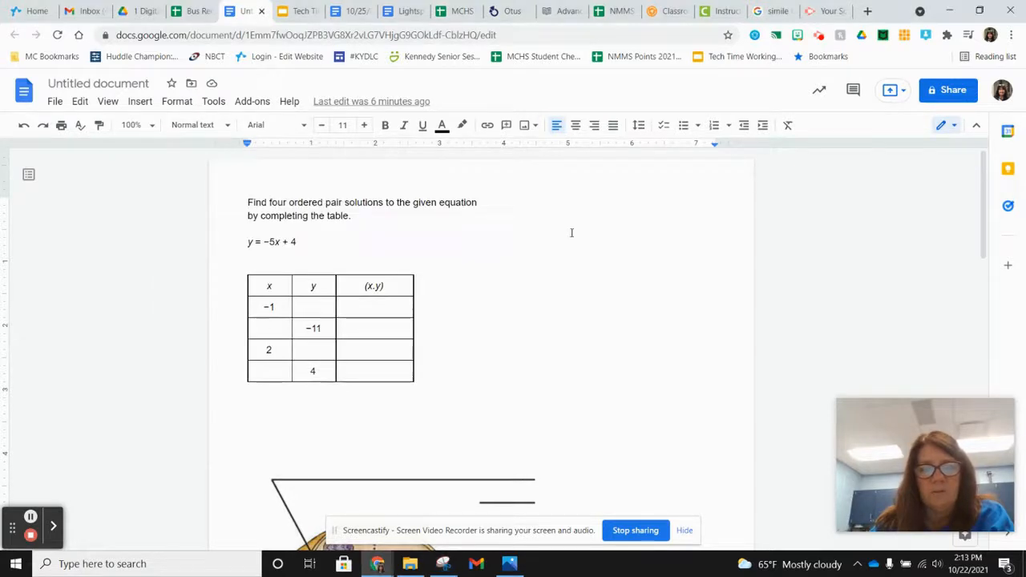
Examine the General Performance Evaluation Form and its evaluation factors table further down the document
scroll(455, 282, "down", 1)
scroll(456, 283, "down", 10)
scroll(461, 284, "up", 2)
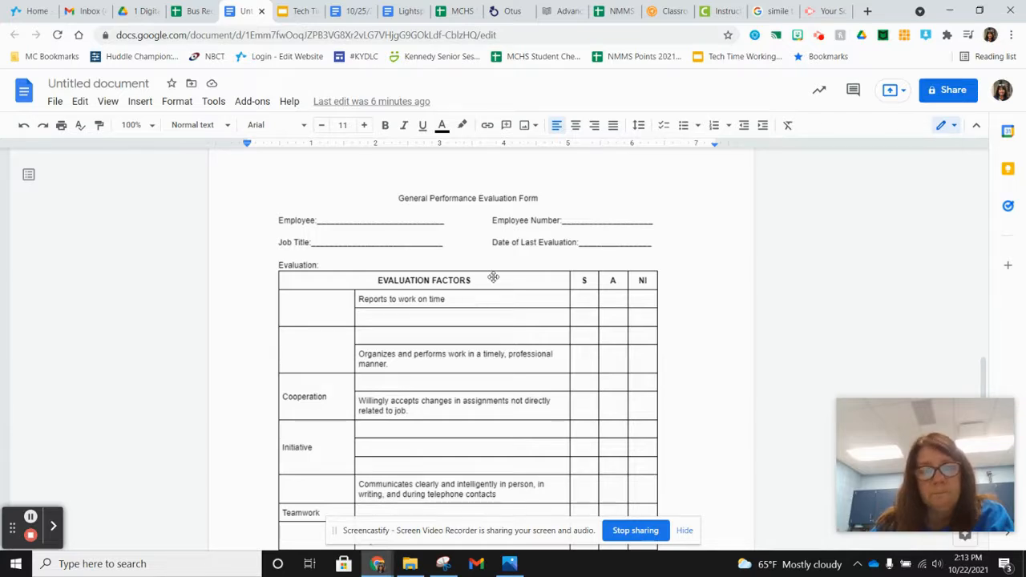
scroll(325, 253, "down", 2)
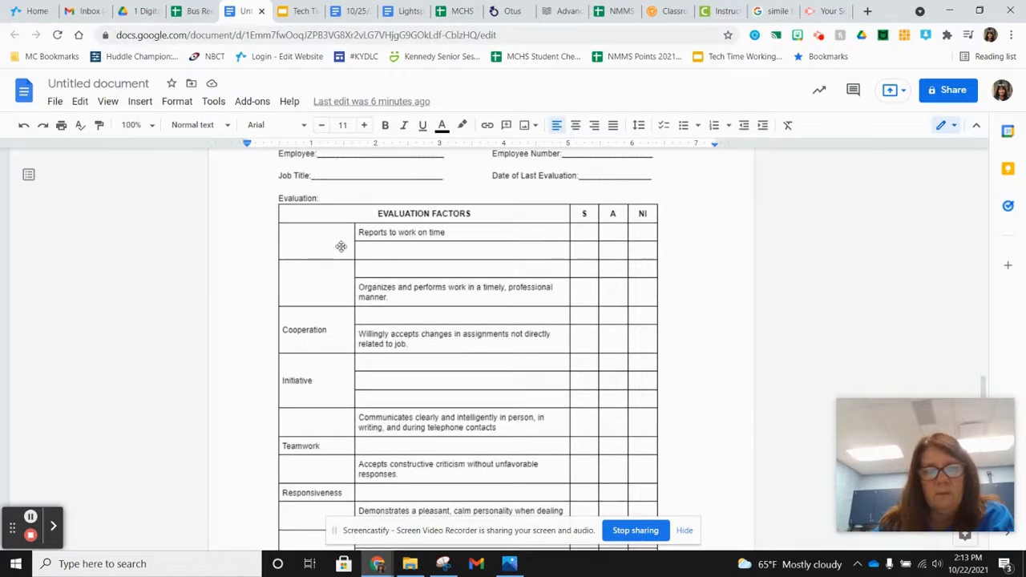
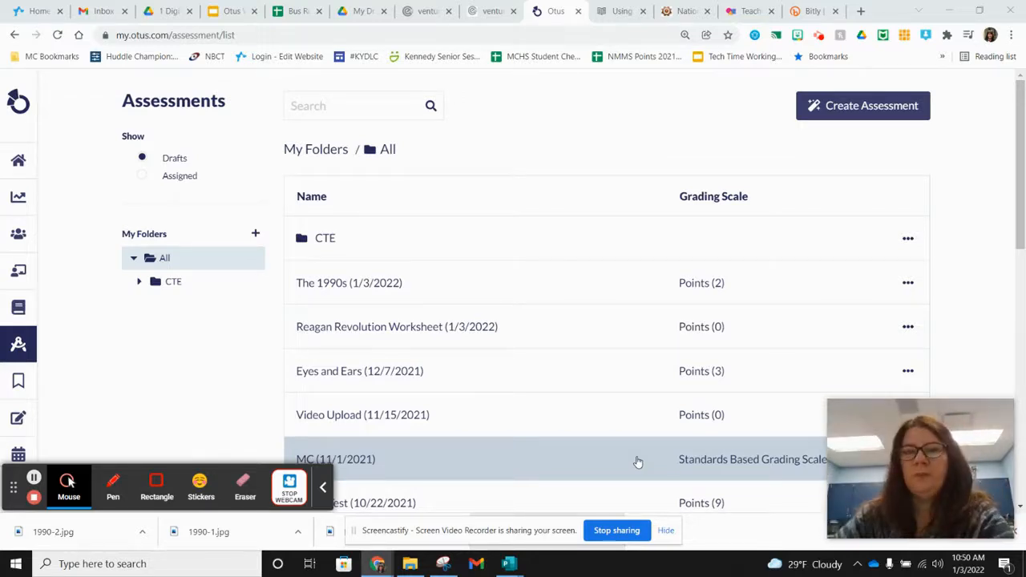
Start a new Advanced assessment and name it "Reagan Revolution Worksheet-#2"
left_click(844, 110)
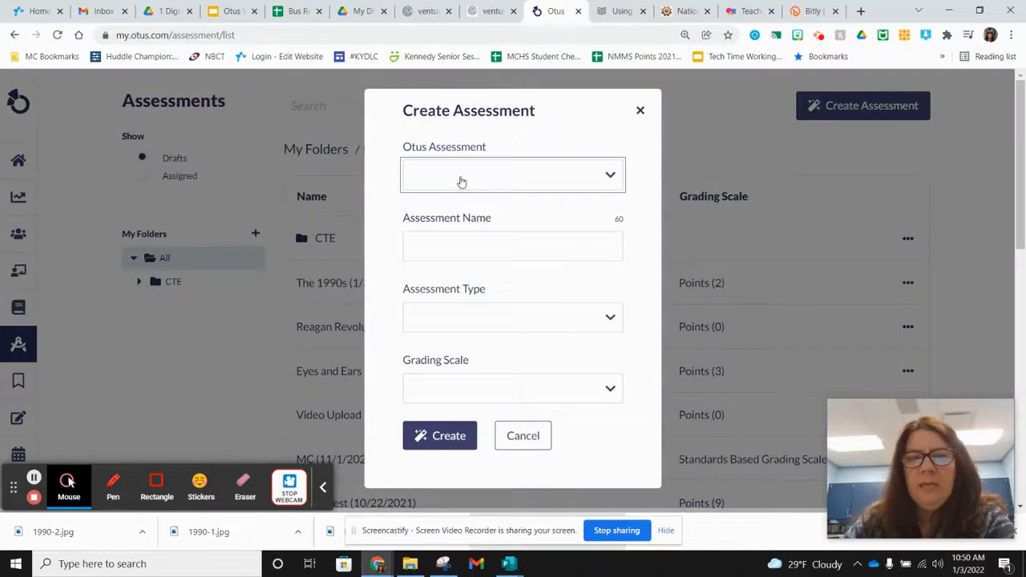
left_click(461, 182)
left_click(443, 205)
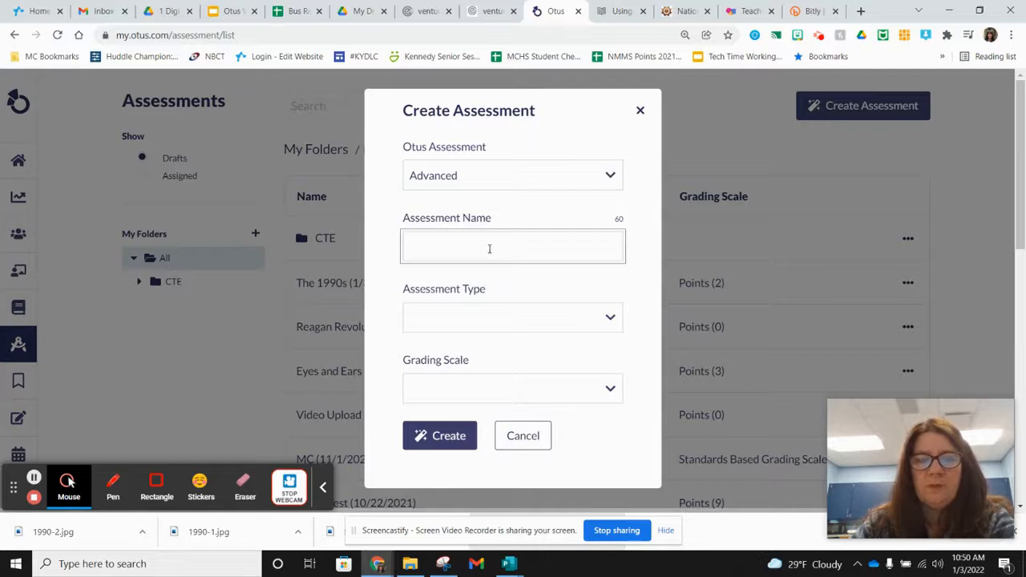
type("Re")
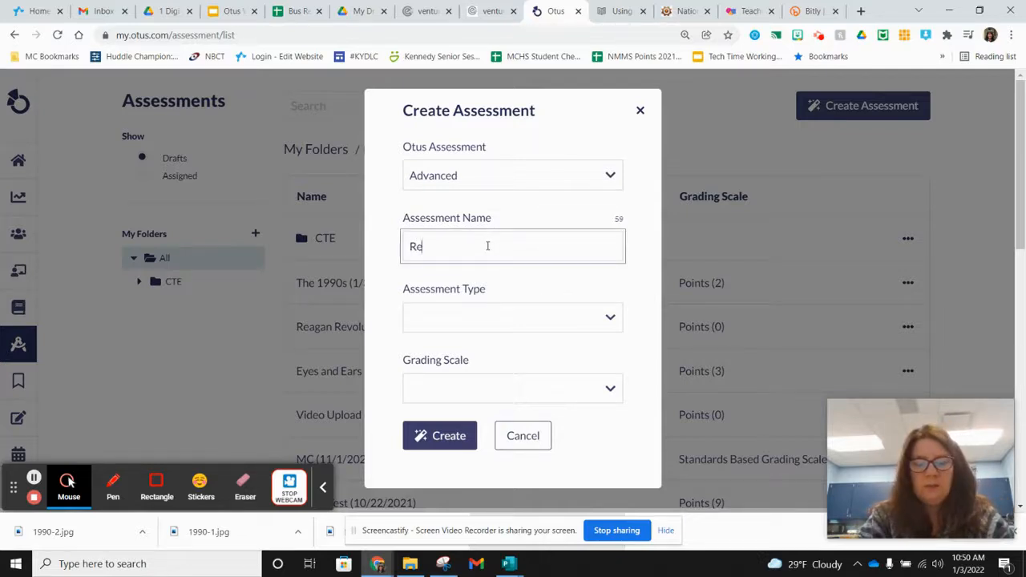
type("agan Revolut")
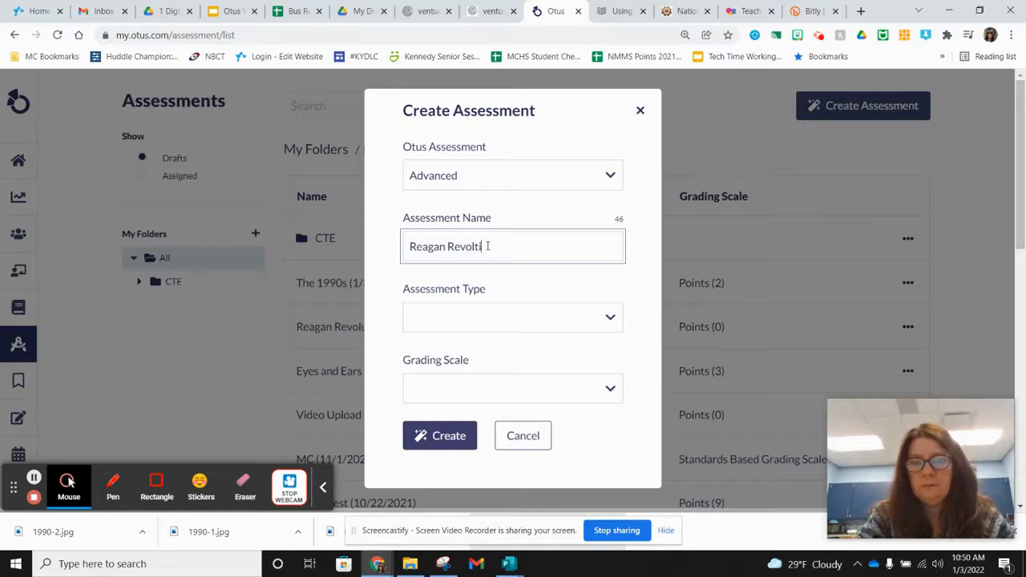
type("ution ")
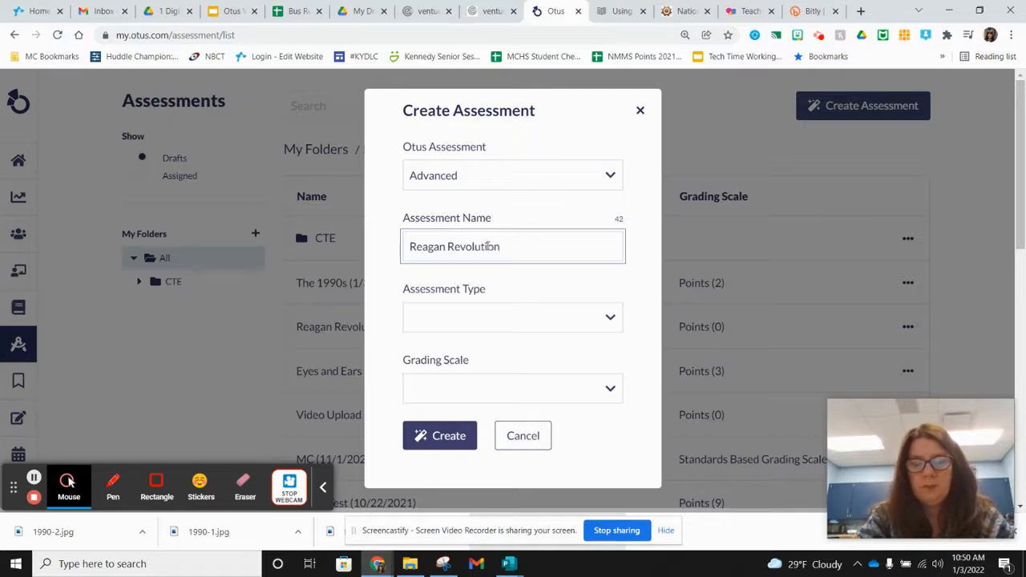
type("Worksheet")
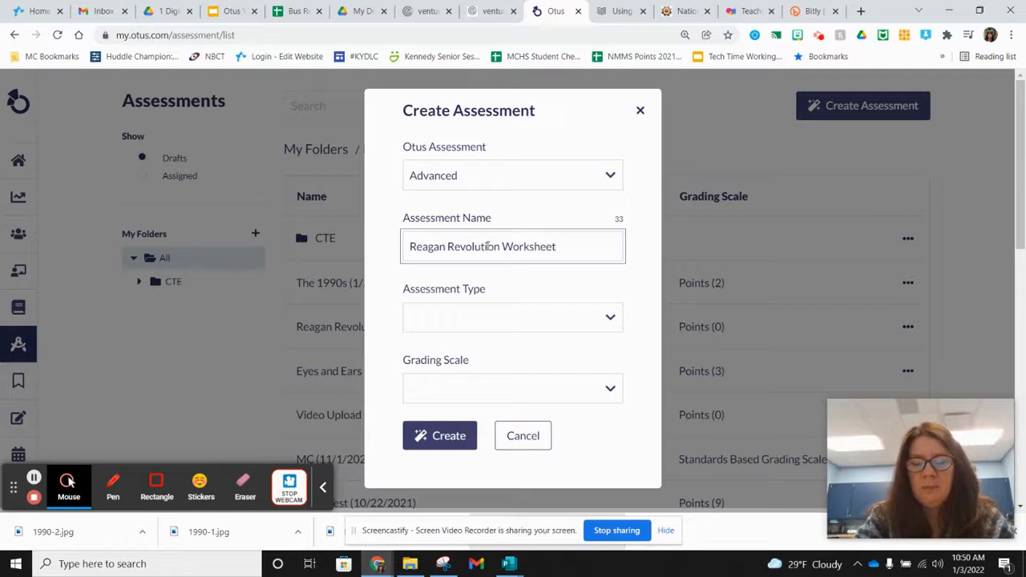
type("-")
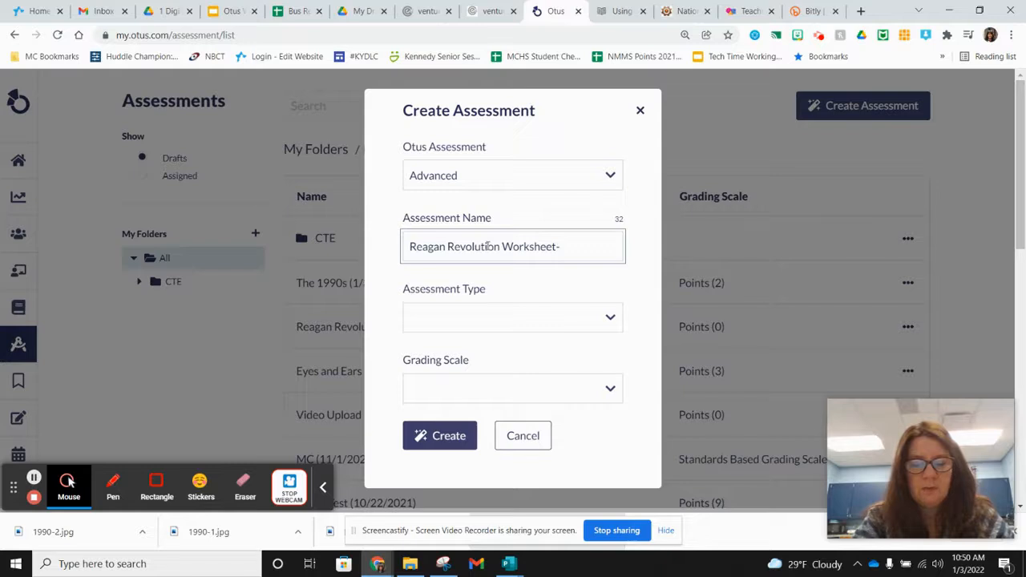
type("#2")
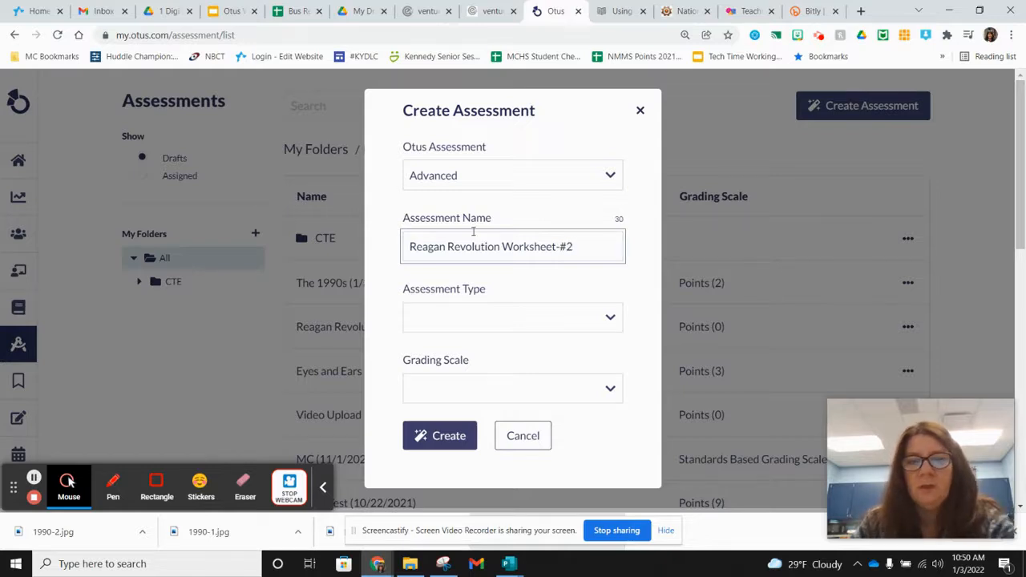
Set the assessment type to Worksheet and the grading scale to Points, and create the assessment
left_click(468, 321)
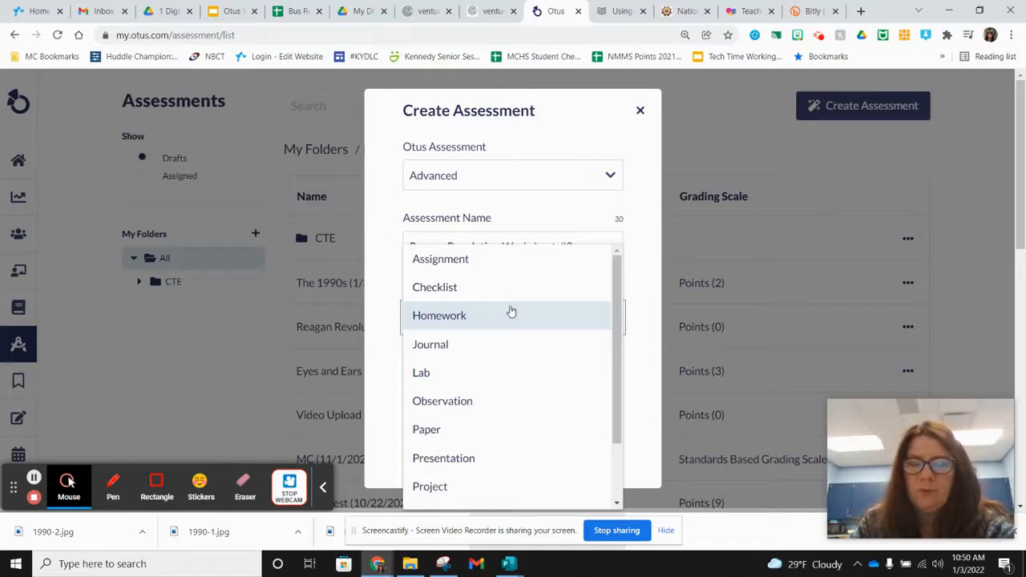
scroll(510, 311, "down", 2)
scroll(505, 316, "down", 2)
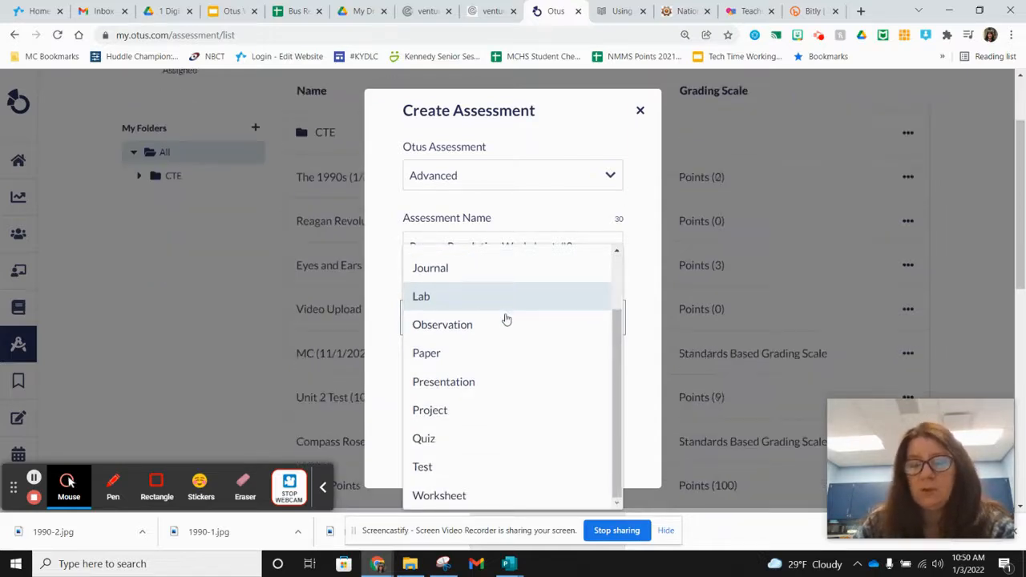
left_click(449, 497)
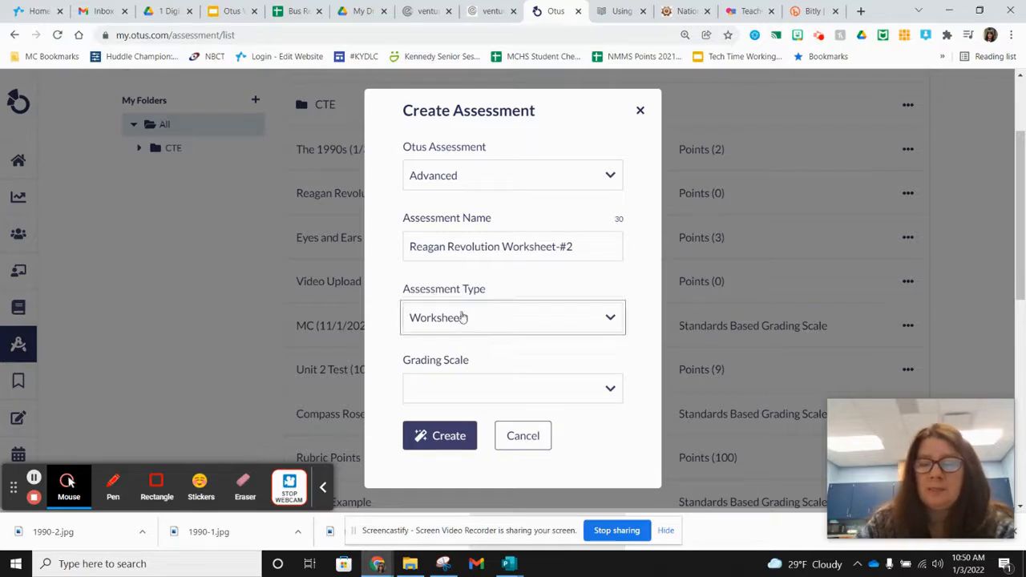
left_click(611, 391)
left_click(454, 416)
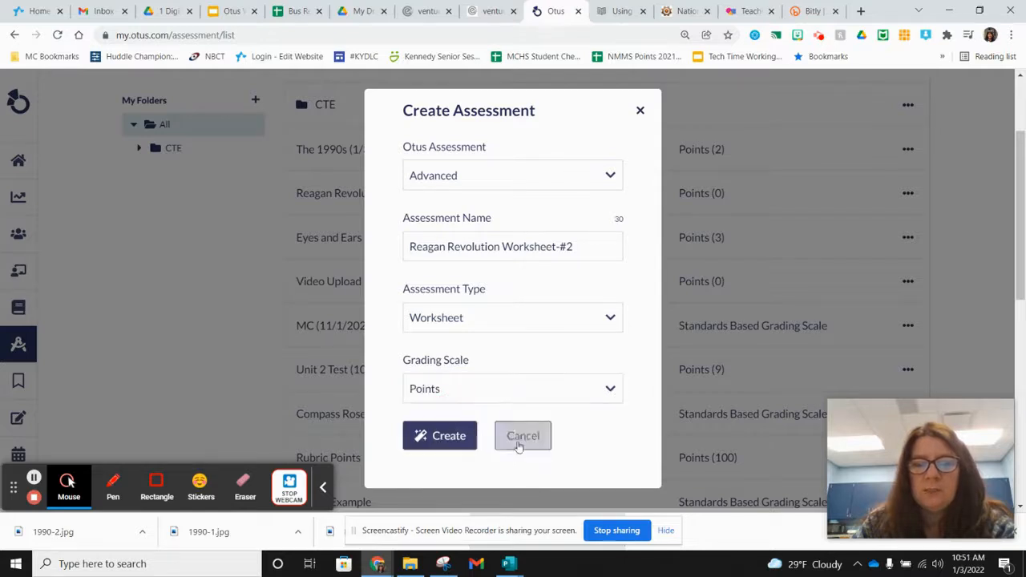
left_click(455, 437)
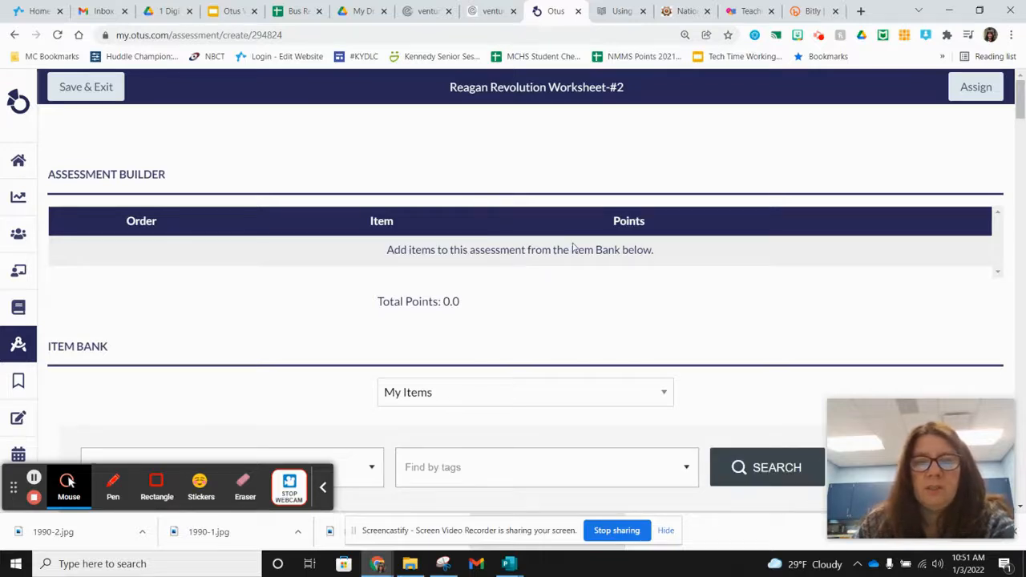
Create a new item in the My Items item bank and title it "Reagan Revolution"
scroll(621, 254, "down", 3)
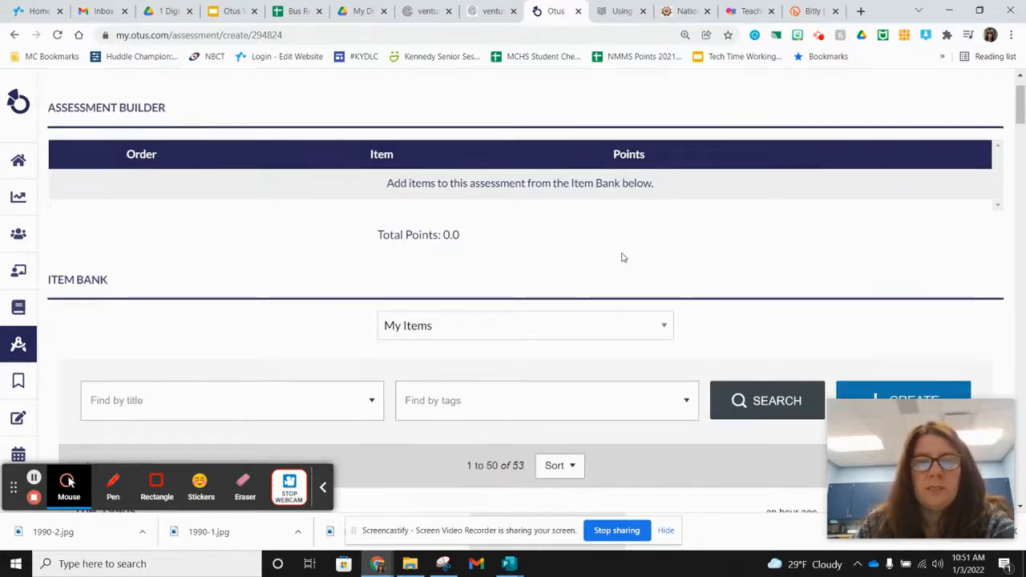
scroll(622, 245, "down", 1)
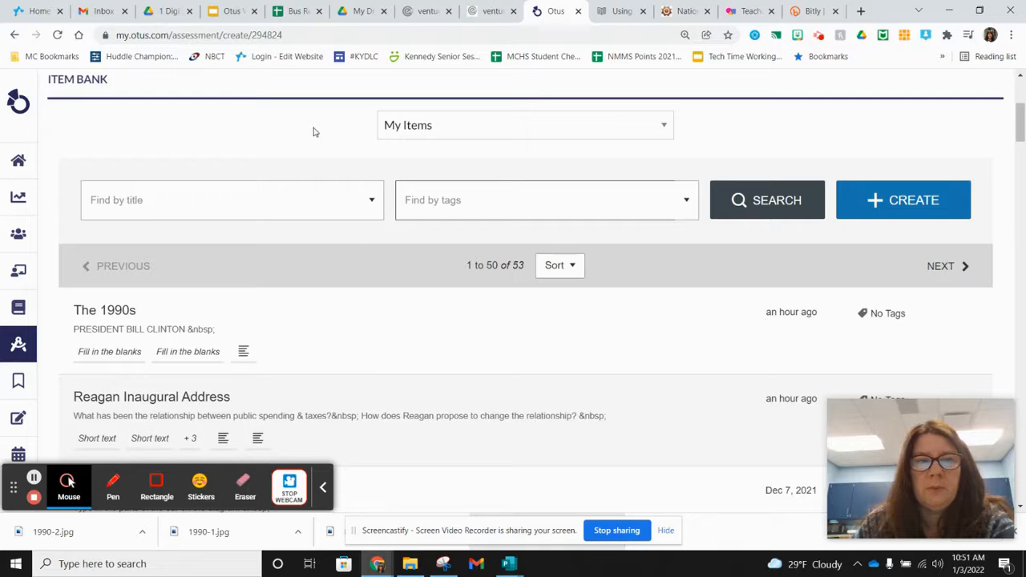
left_click(913, 207)
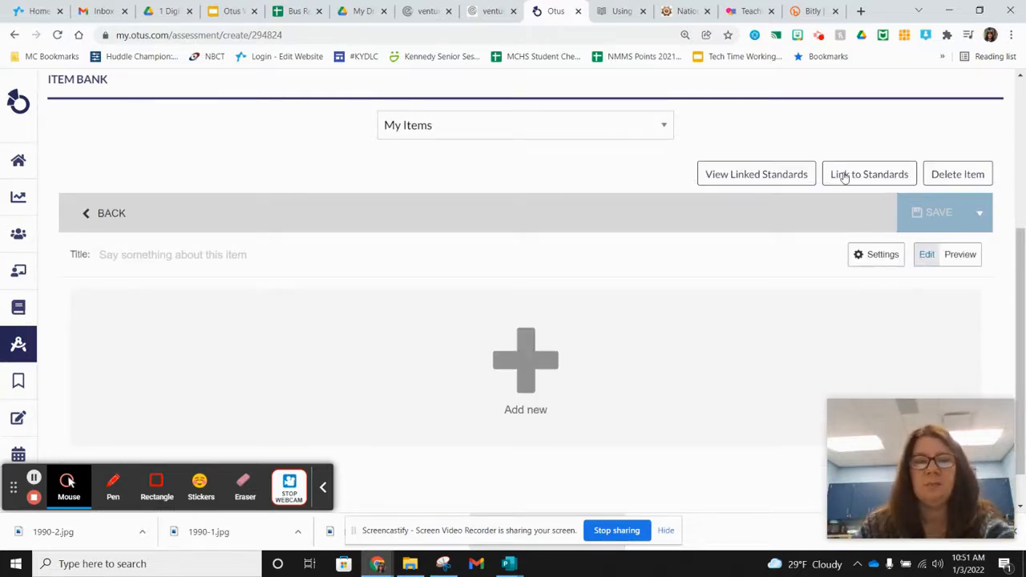
left_click(126, 258)
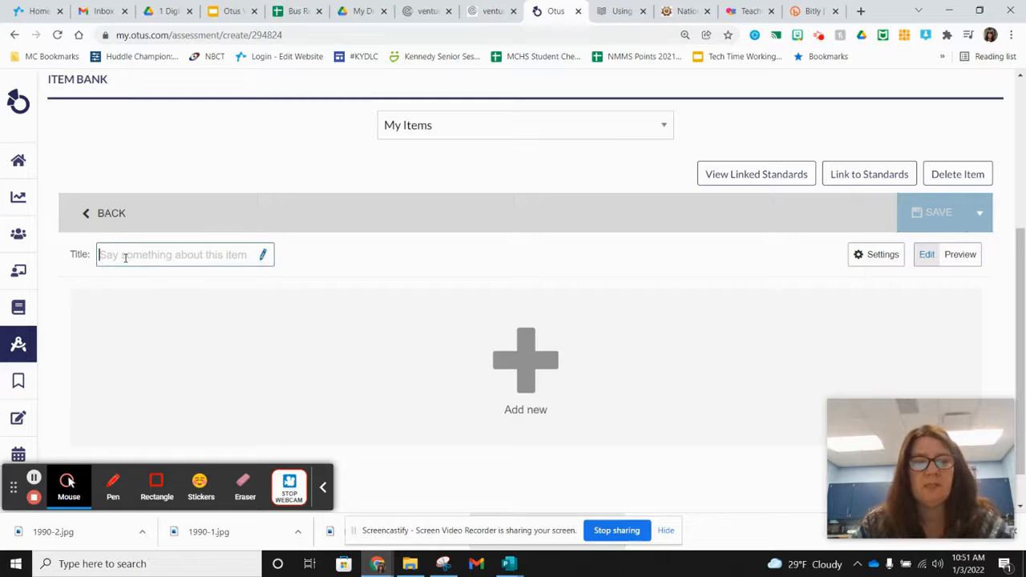
type("Reagan ")
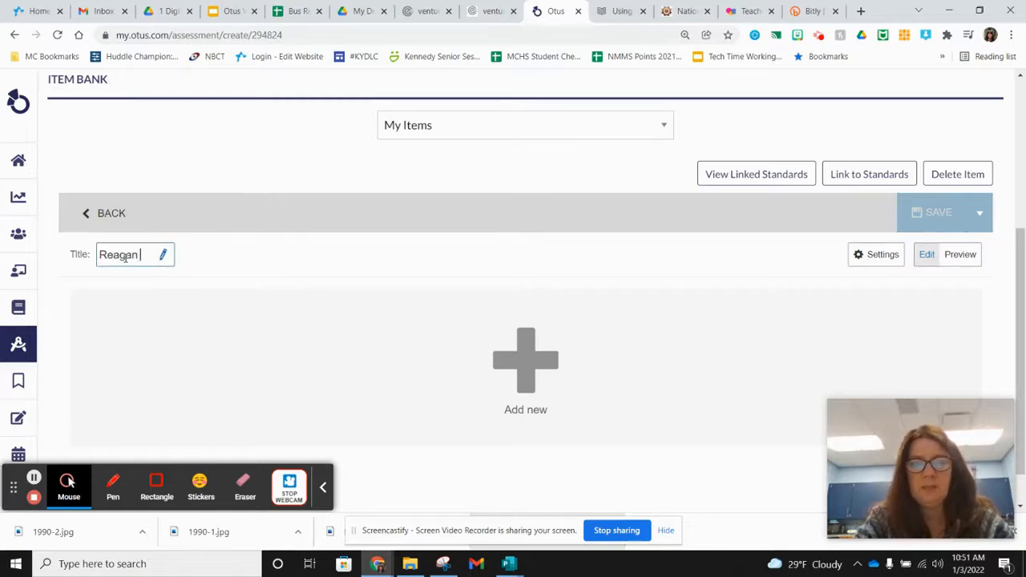
type("Revolution")
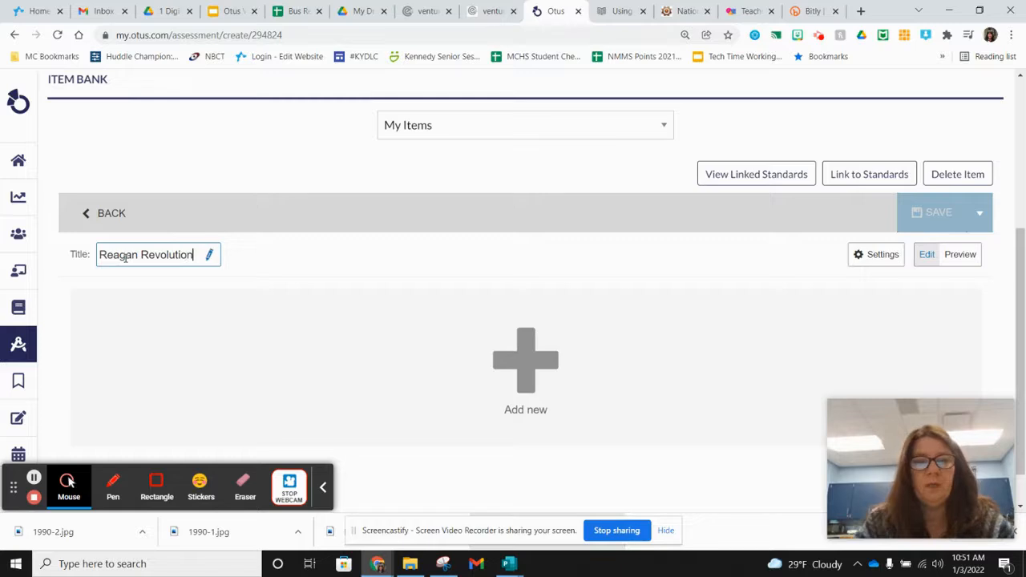
Add a Passage feature to the "Reagan Revolution" item
left_click(536, 363)
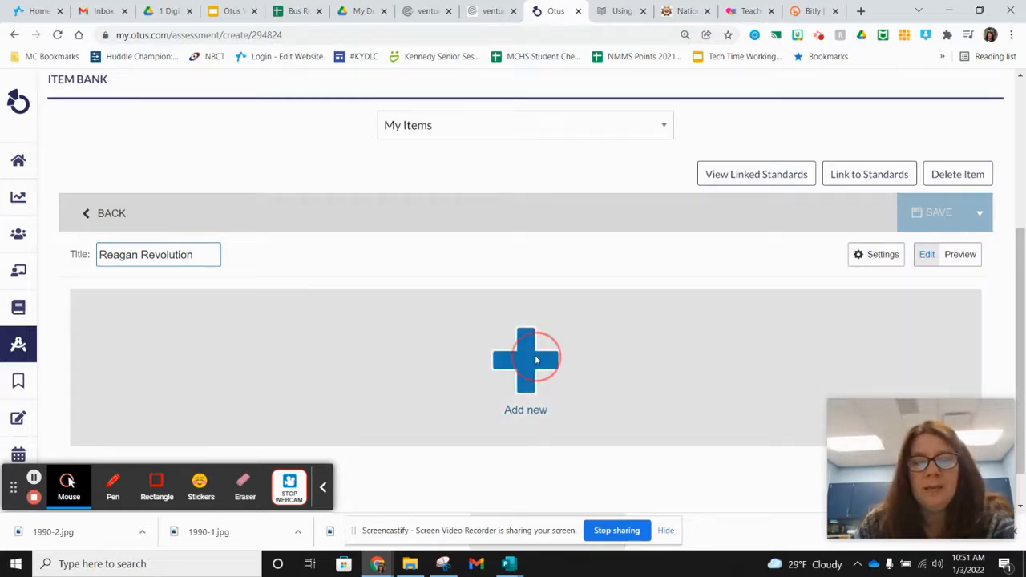
scroll(437, 239, "down", 1)
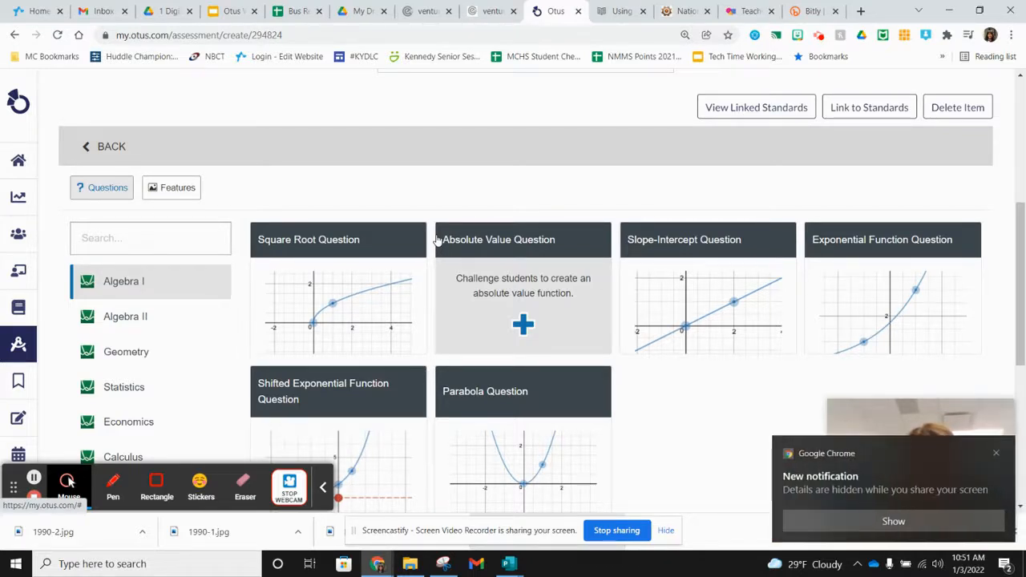
left_click(997, 455)
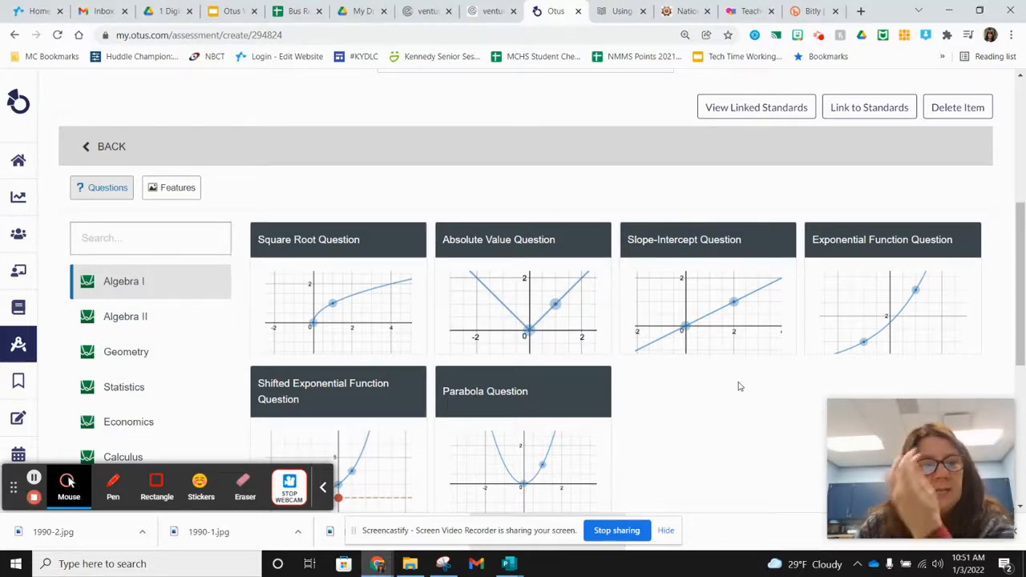
left_click(137, 242)
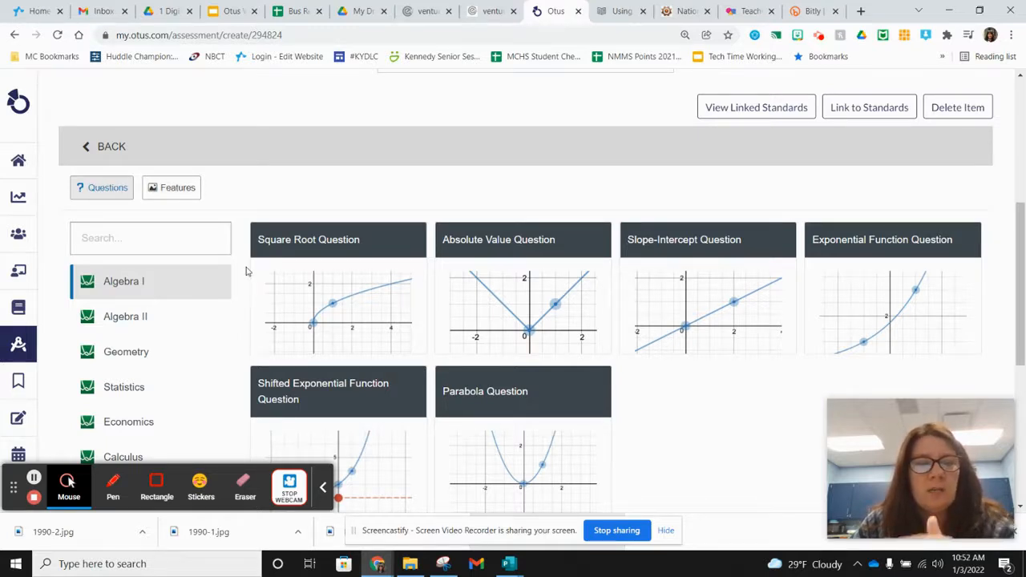
left_click(174, 188)
scroll(539, 301, "down", 1)
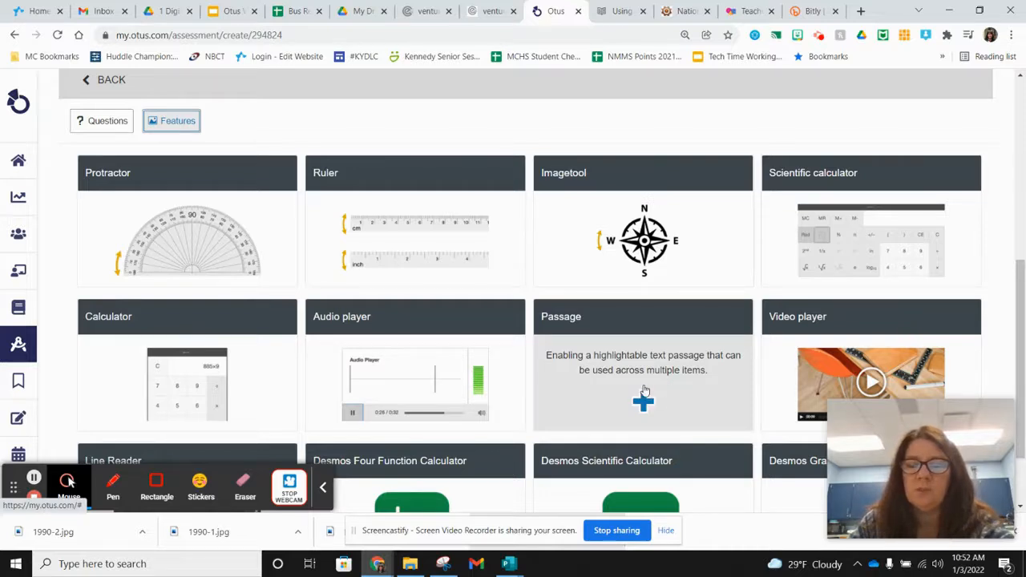
left_click(644, 400)
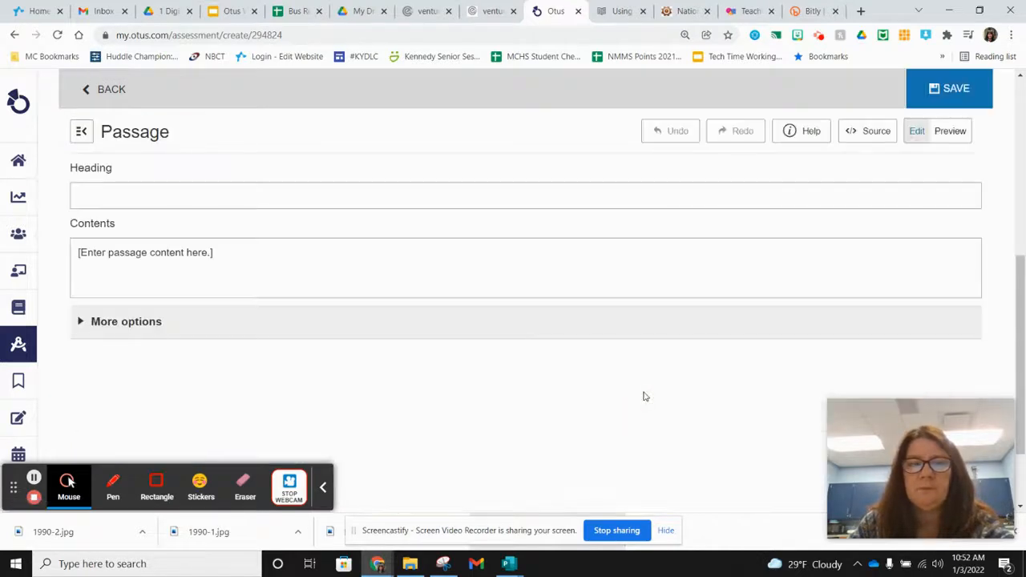
Set the passage heading to "Directions"
left_click(128, 195)
type("D")
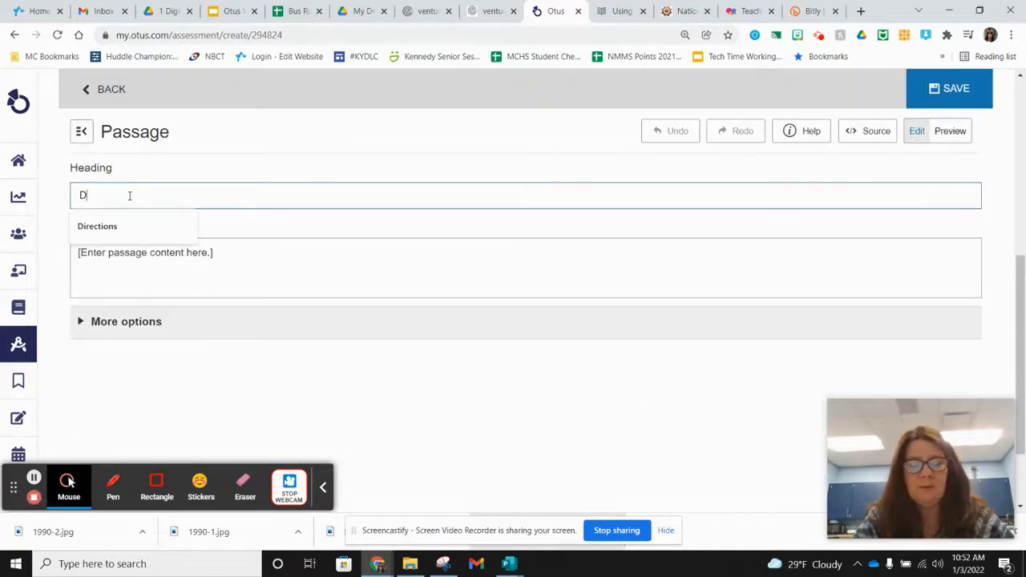
type("irections")
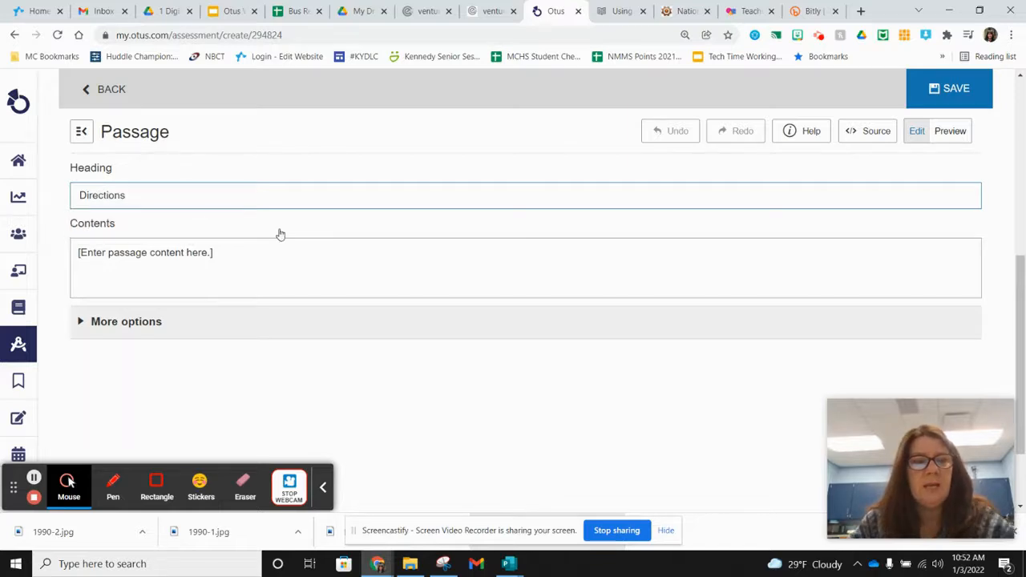
Replace the passage placeholder with "Read the excerpt below & then answer the questions that follow using complete sentences." plus the italic Reagan inauguration excerpt
left_click(237, 255)
left_click_drag(224, 257, 77, 255)
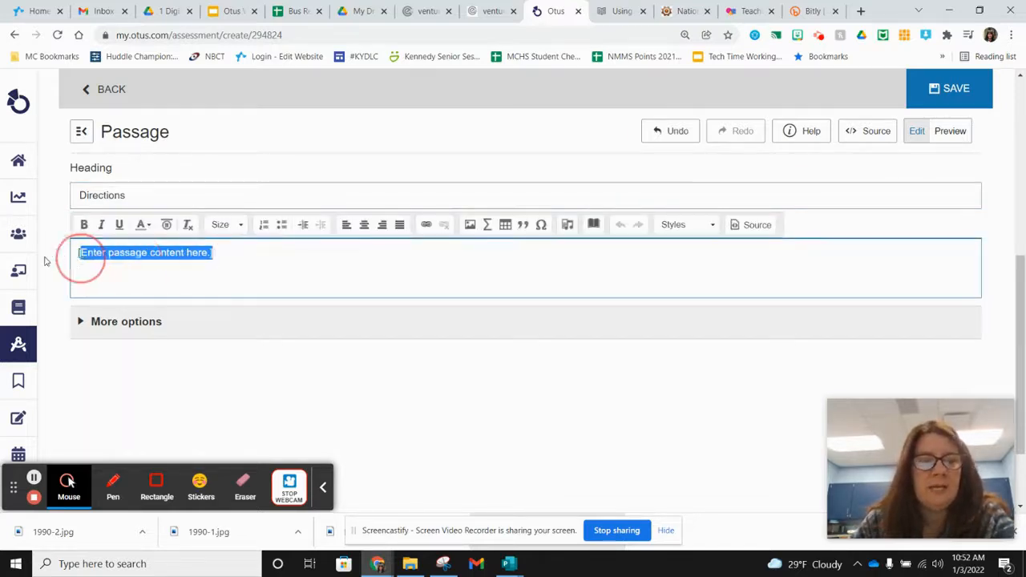
key("BackSpace")
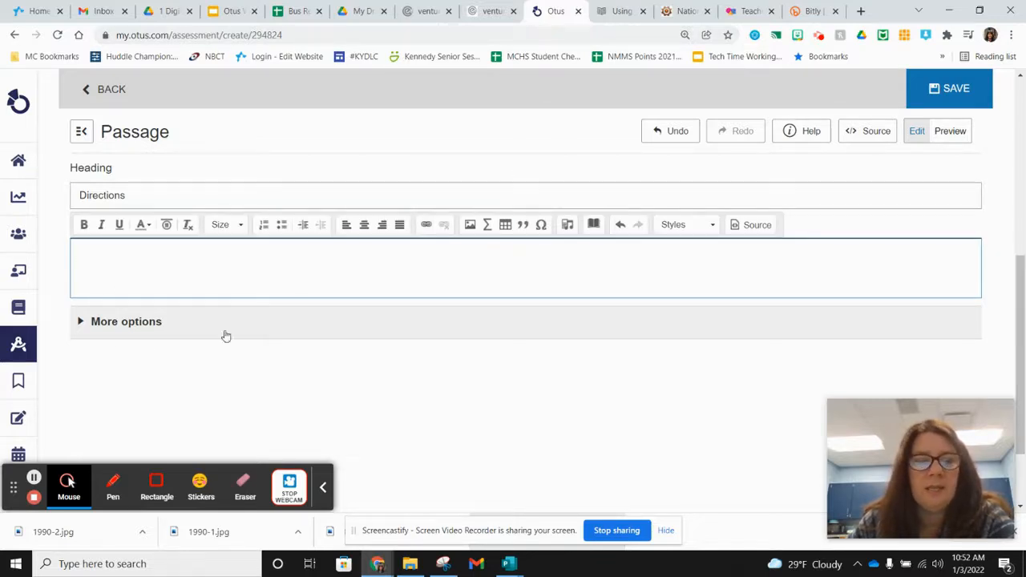
left_click(34, 479)
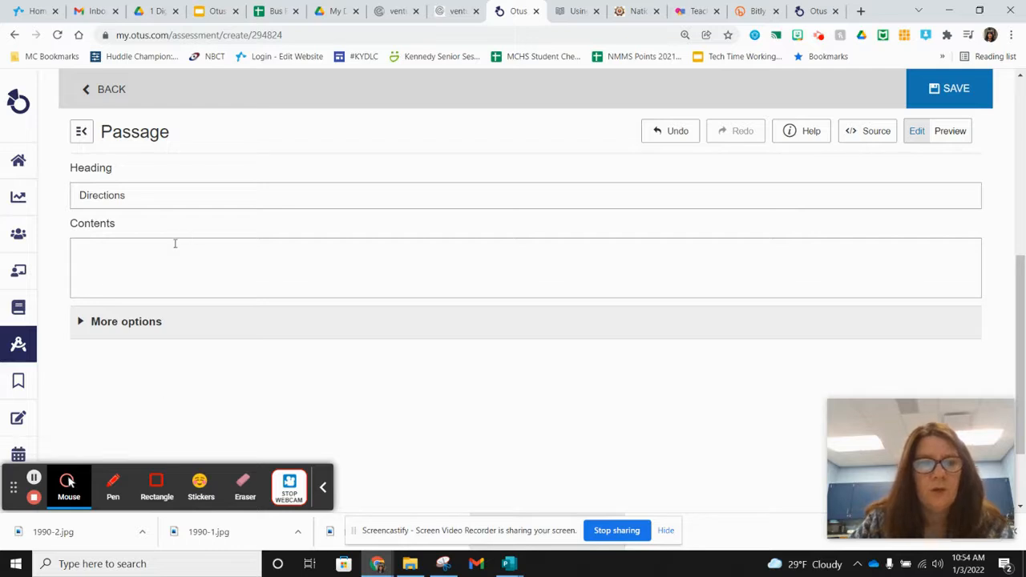
left_click(132, 250)
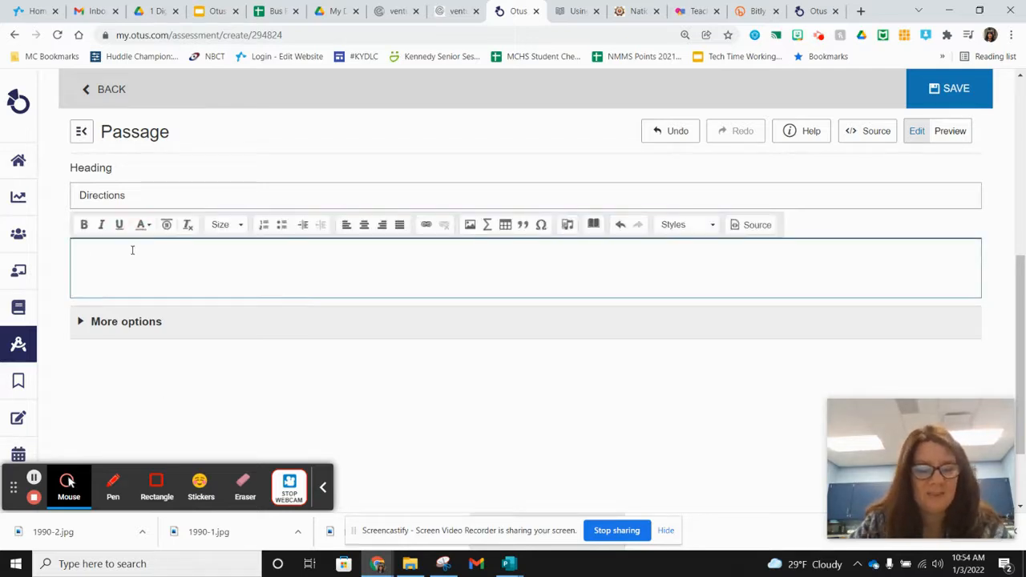
type("Read the excerpt below & then answer the questions that follow using complete sentences. On January 20, 1981, Ronald Reagan was inaugurated as president of the United States.  Discontent with the weak economy & disillusionment with the apparent powerlessness of the United States to free hostages in Iran had resulted in a backlash against Democratic President Carter.  The electorate has swept Reagan & a Republican Senate into power in the 1980 election.  In his inaugural address, Reagan offered a broad outline of his plan for economic recovery (based largely on tax reduction & limitations on government regulation of business) & strengthening America as a \"beacon of hope\" for democracy.")
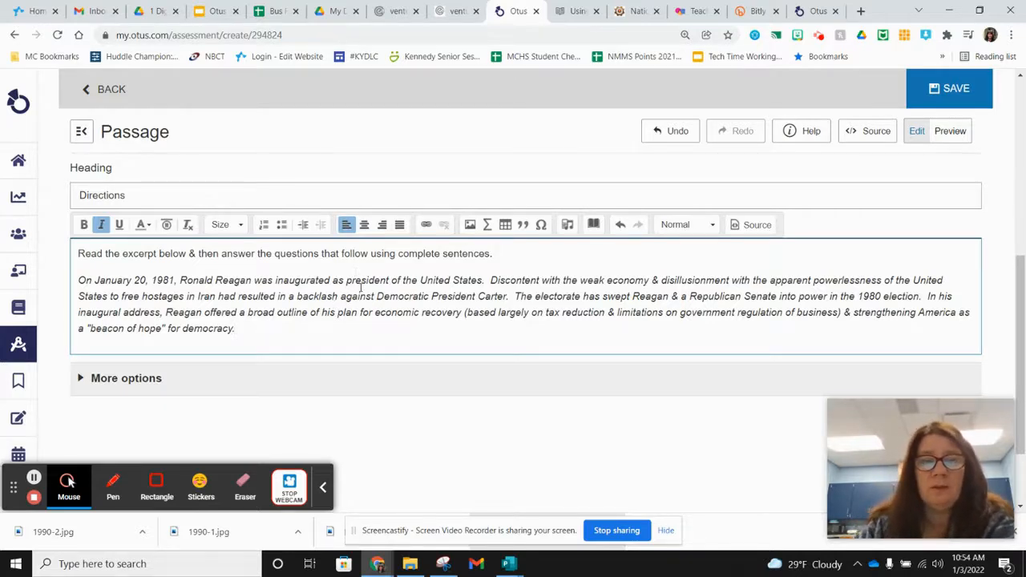
Save the "Reagan Revolution" item and open its preview from the item bank
scroll(561, 377, "down", 2)
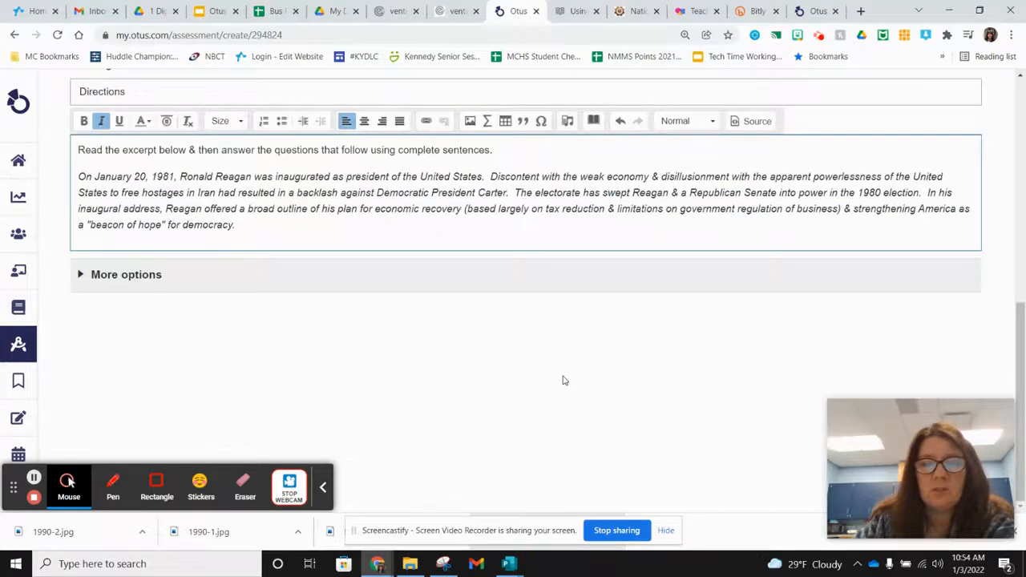
scroll(924, 277, "up", 4)
left_click(939, 253)
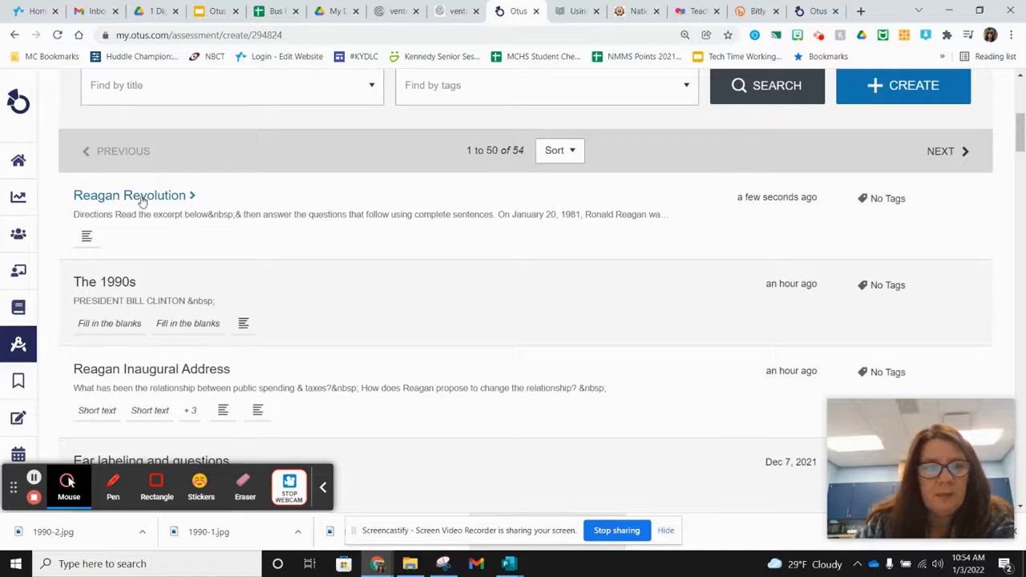
left_click(141, 197)
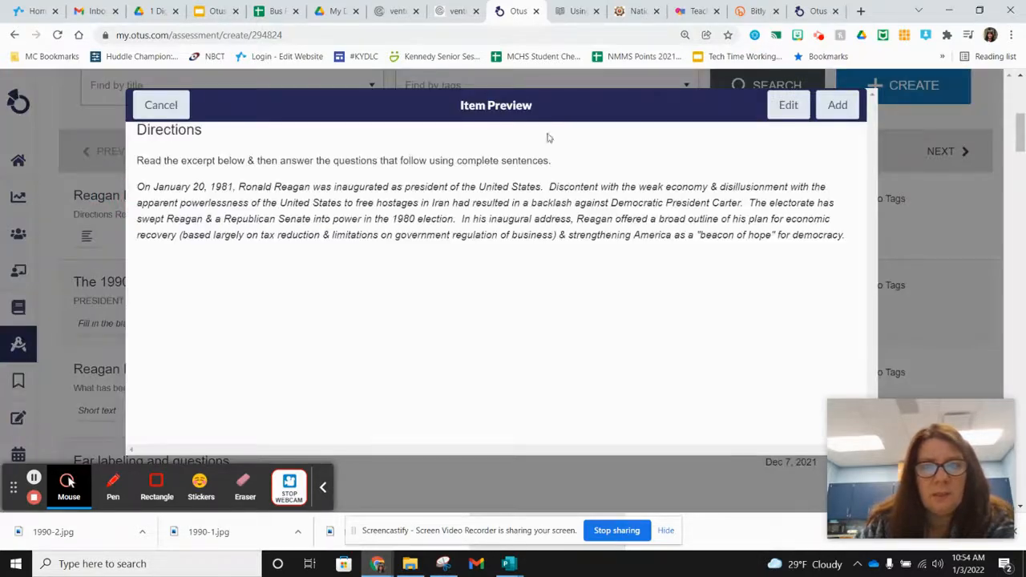
Open the previewed "Reagan Revolution" item for editing and add a second Passage feature below the directions
left_click(789, 106)
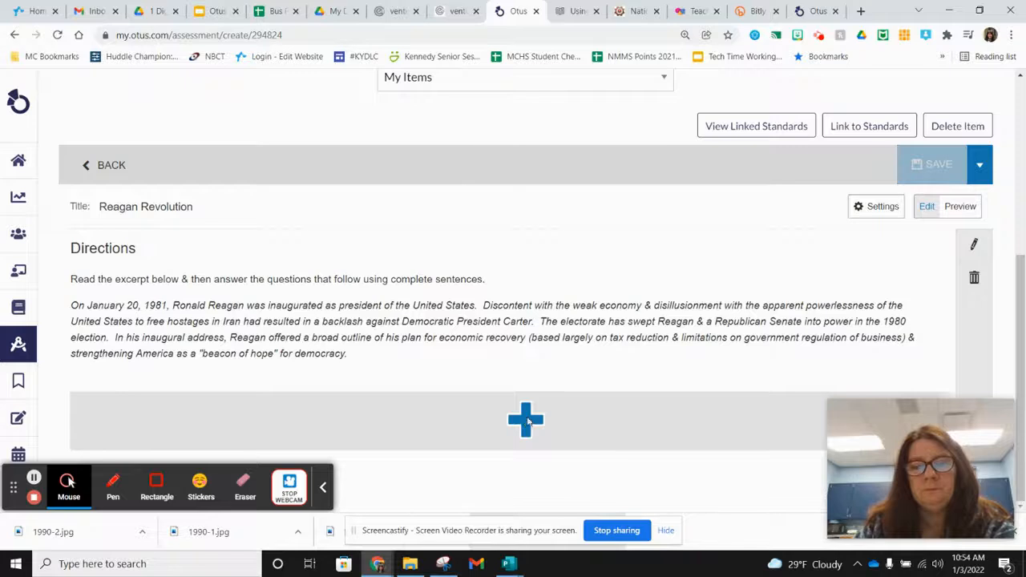
left_click(527, 420)
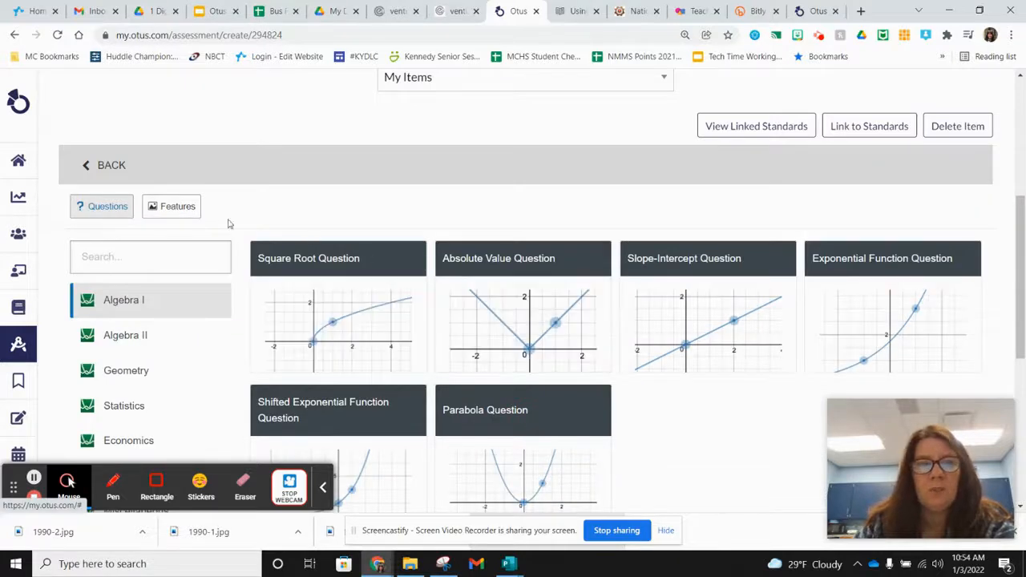
left_click(174, 210)
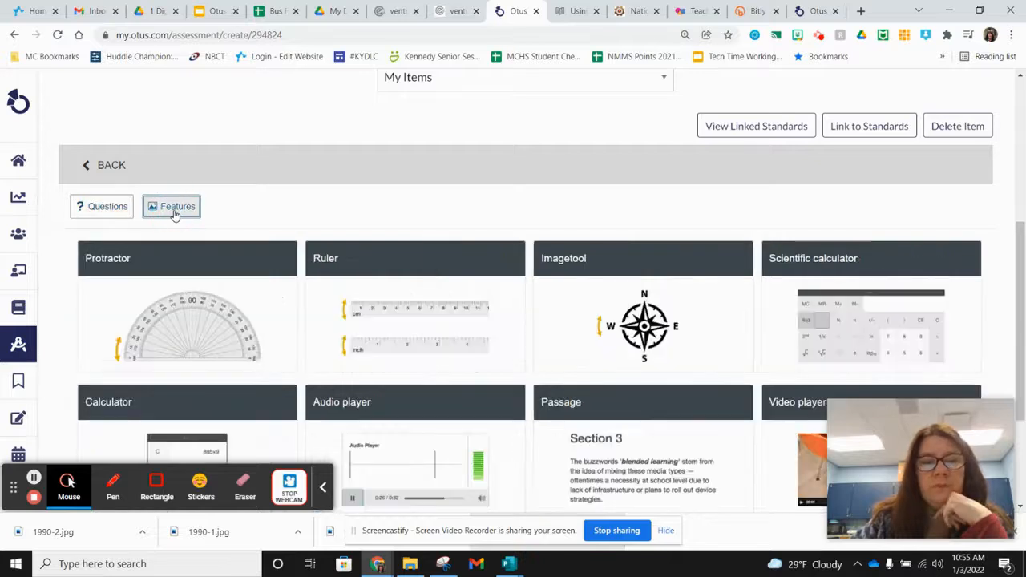
scroll(633, 341, "down", 3)
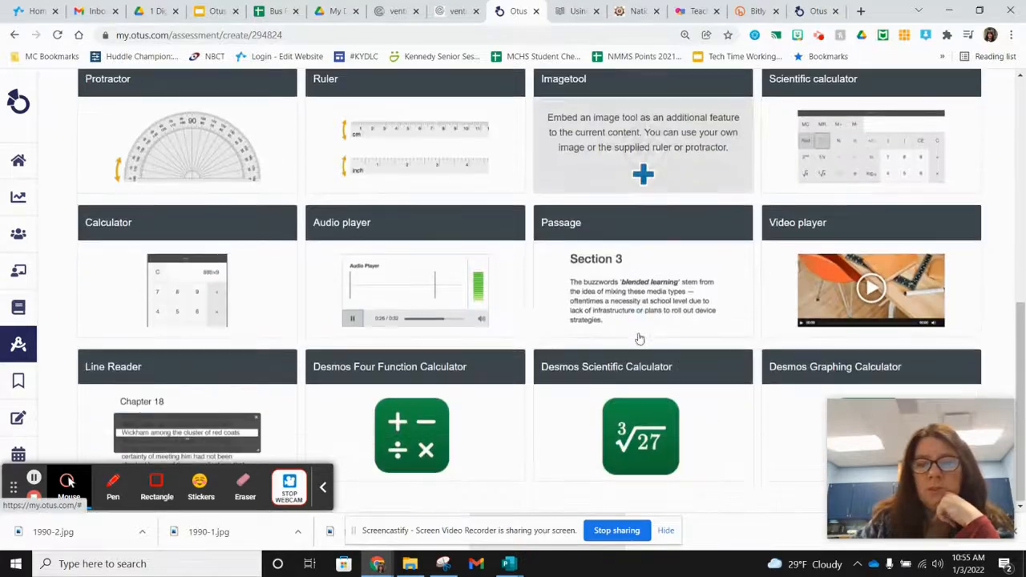
left_click(627, 282)
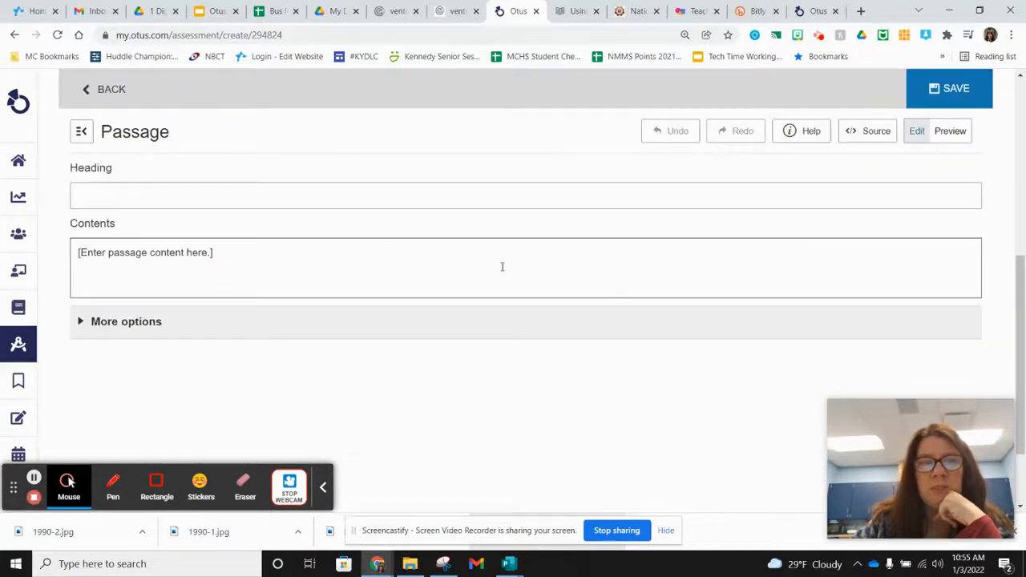
Set the new passage's heading to "Ronald Reagan's Inaugural Address"
left_click(129, 192)
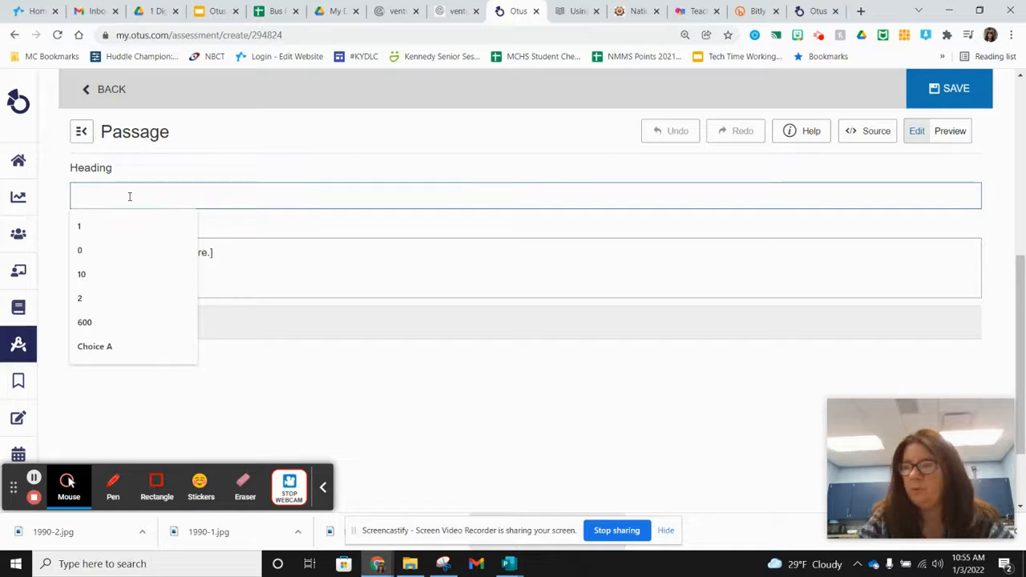
type("Ronald E")
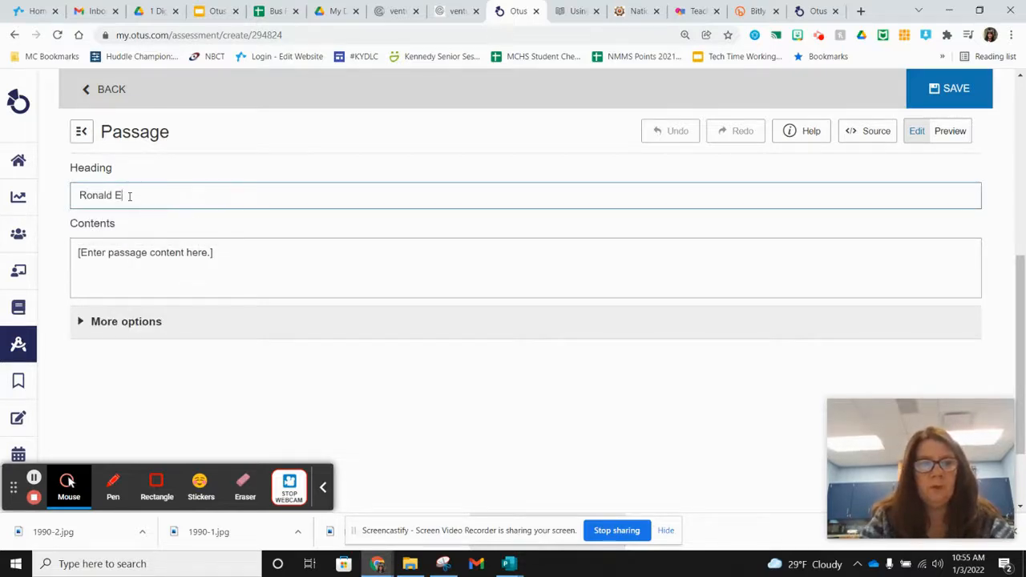
key("BackSpace")
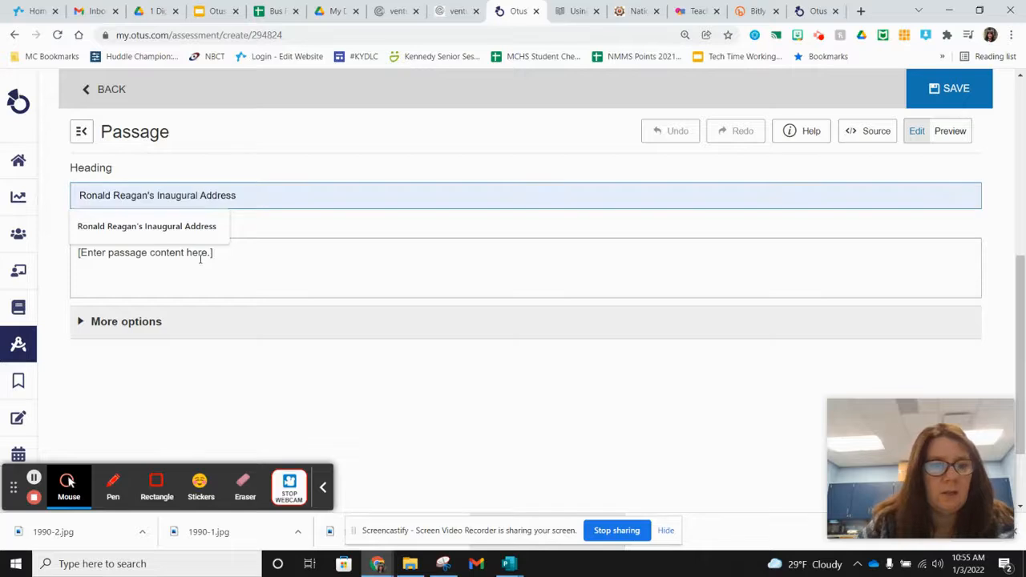
left_click(161, 228)
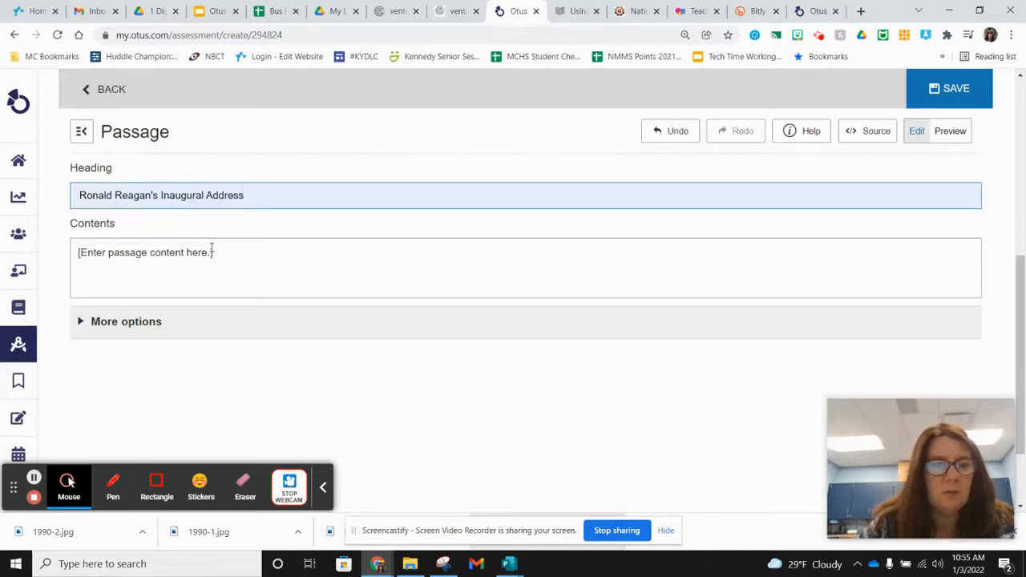
Replace the passage placeholder with the full inaugural address text copied from the existing item's preview in the other Otus tab
left_click_drag(217, 252, 11, 252)
key("BackSpace")
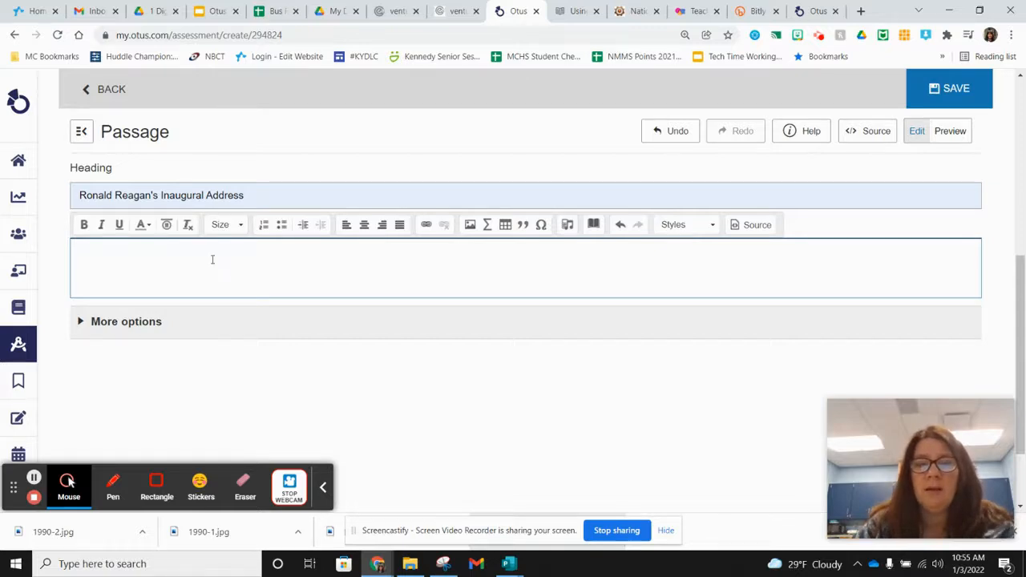
left_click(212, 259)
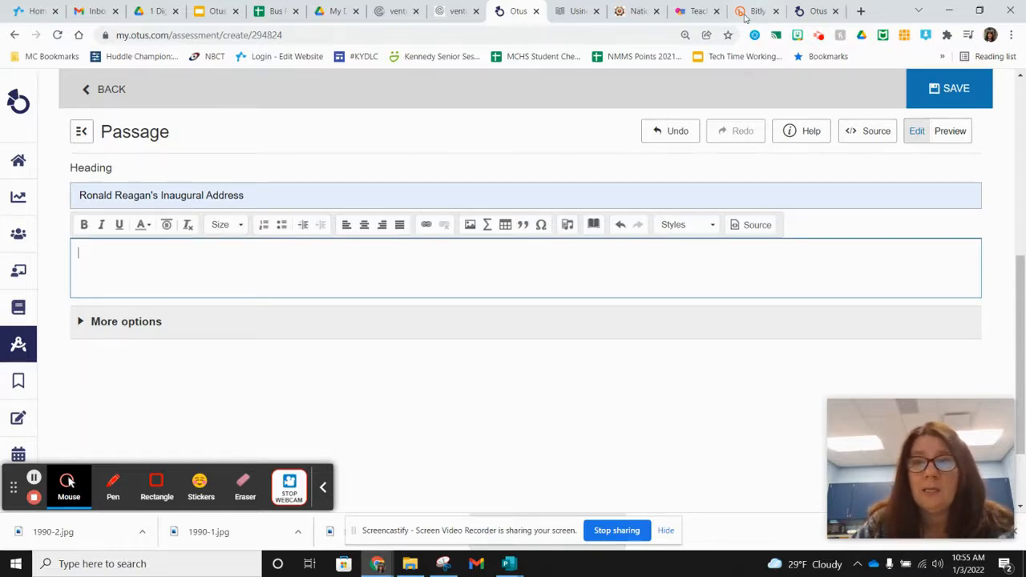
left_click(811, 12)
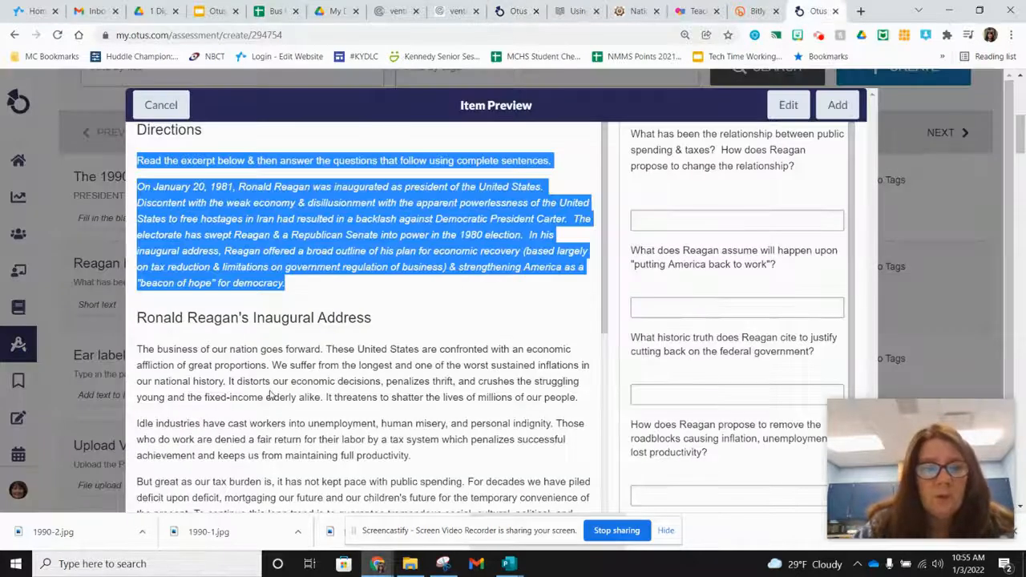
left_click(302, 343)
scroll(302, 337, "down", 3)
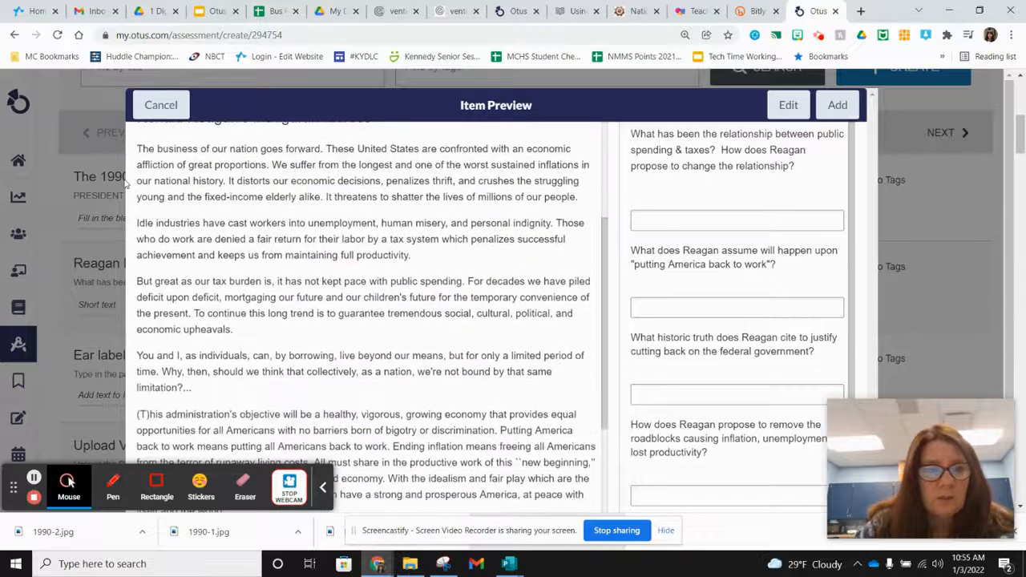
left_click_drag(138, 148, 561, 502)
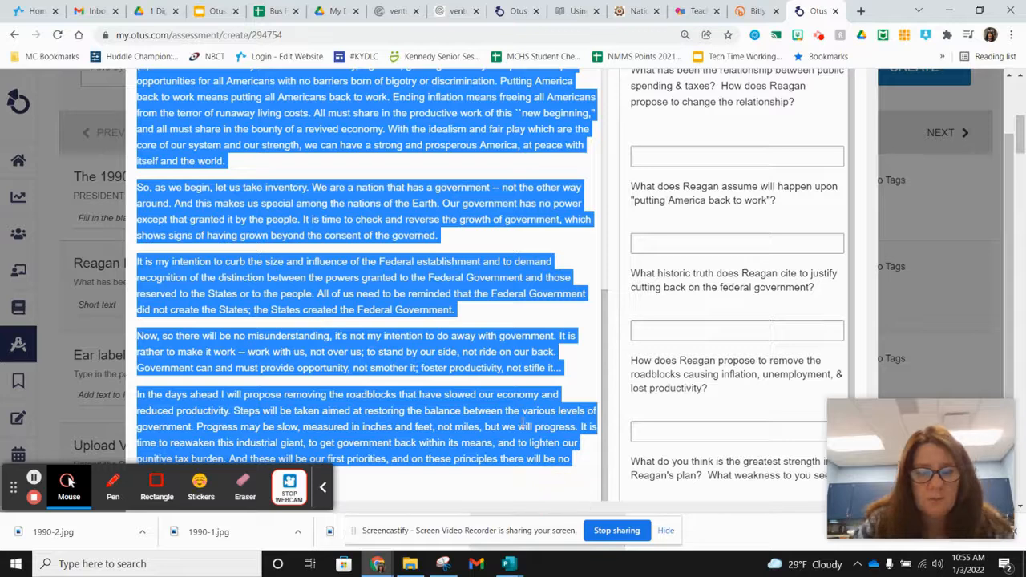
left_click(513, 10)
left_click(101, 254)
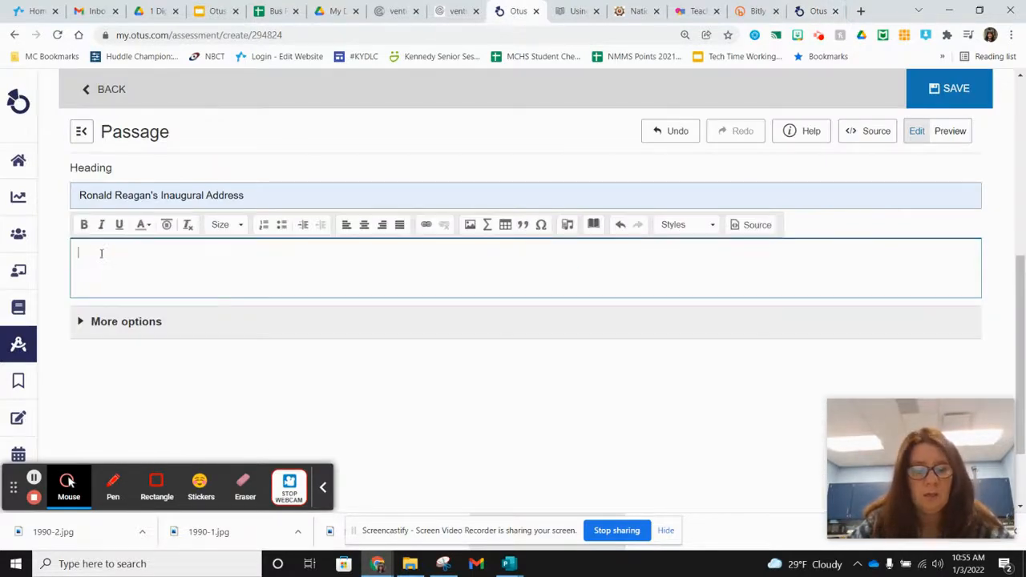
key("ctrl+v")
Look over the pasted inaugural address and save the item with its second passage
scroll(283, 290, "down", 1)
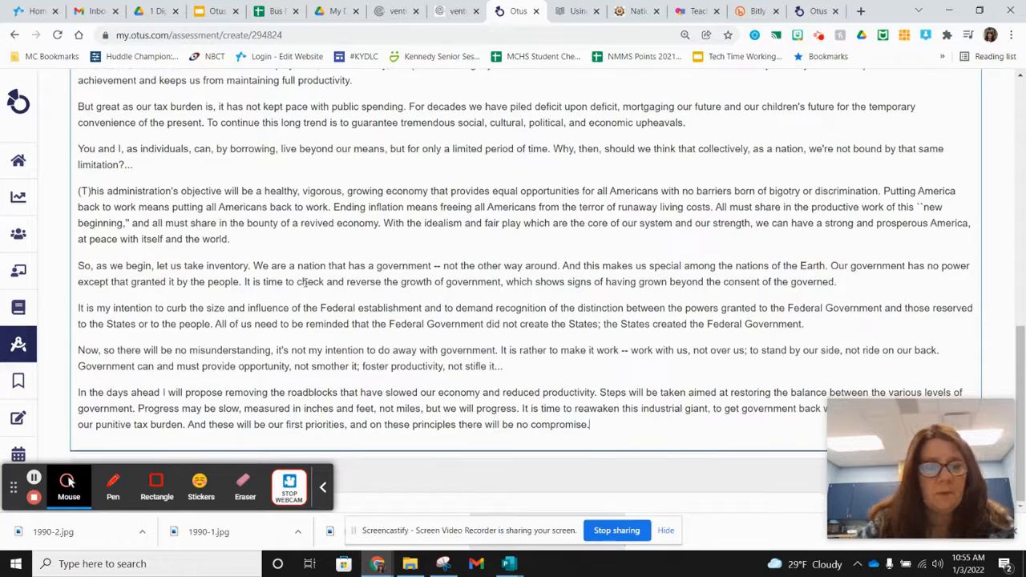
scroll(372, 291, "up", 4)
scroll(373, 290, "down", 1)
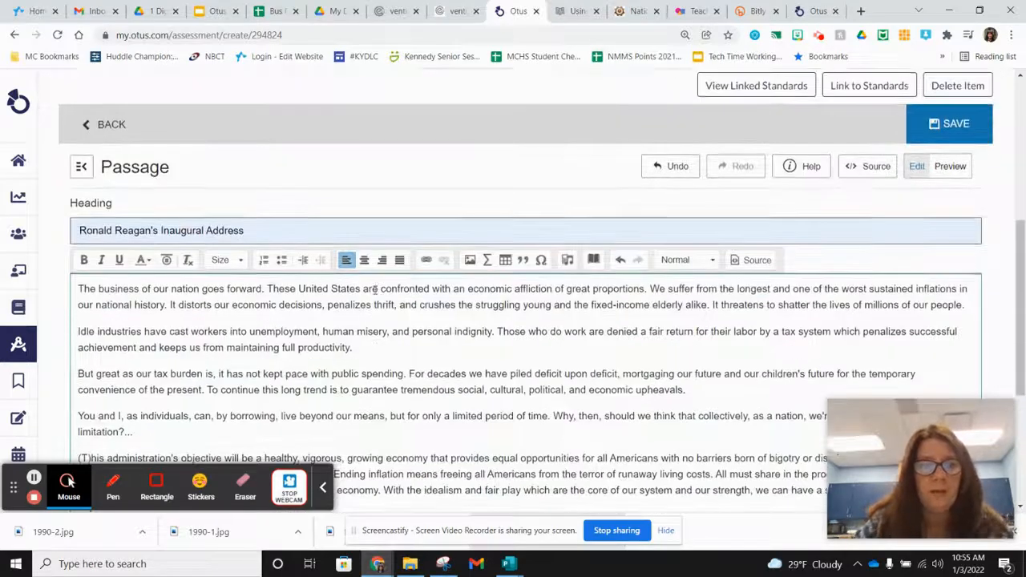
scroll(374, 290, "down", 1)
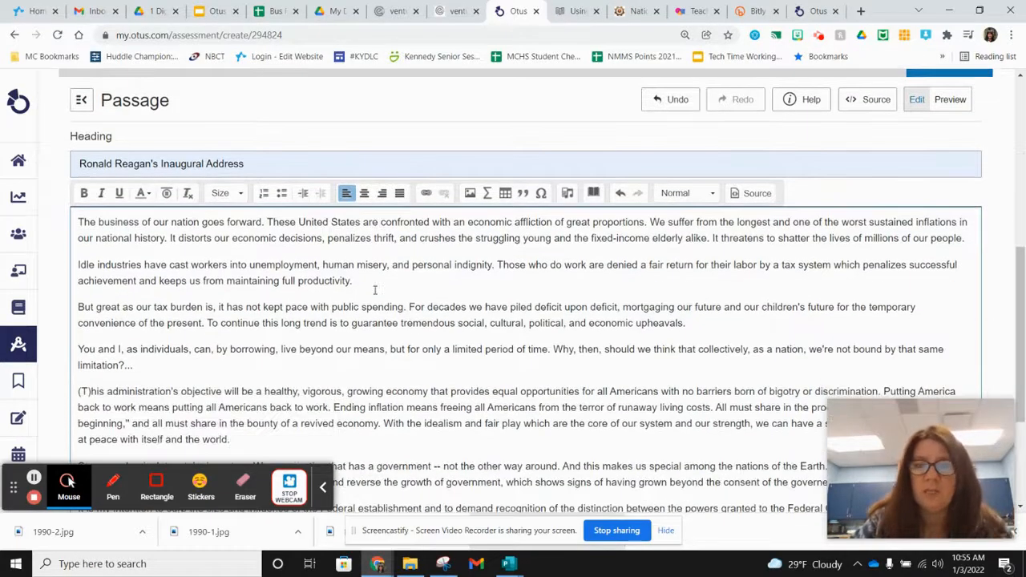
scroll(374, 294, "down", 3)
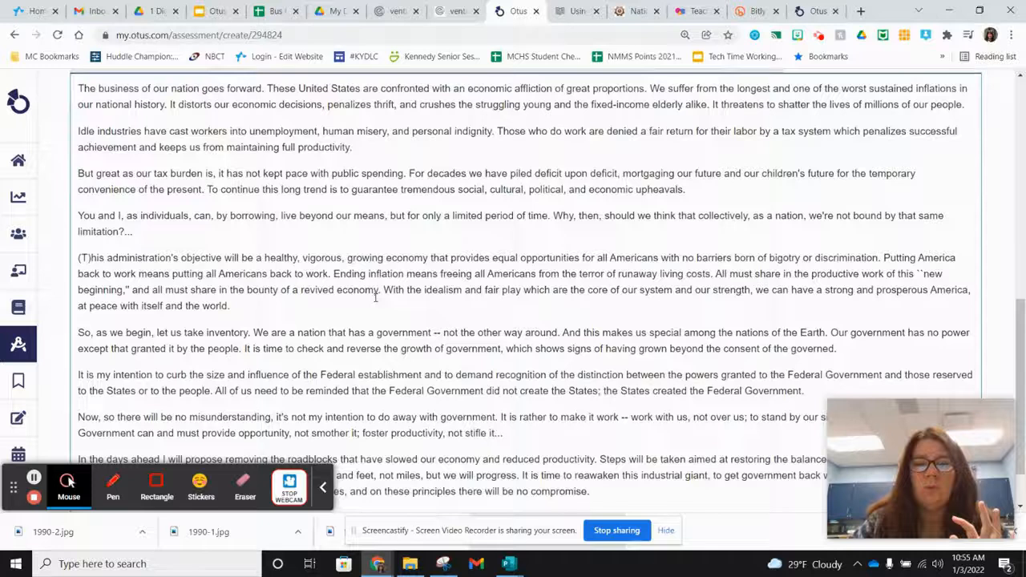
scroll(377, 304, "up", 4)
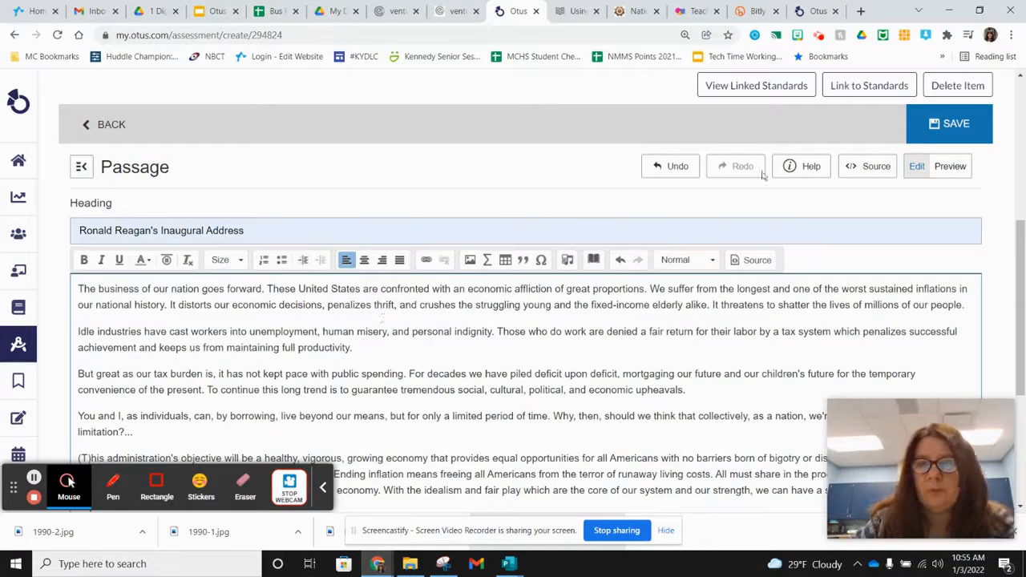
left_click(946, 124)
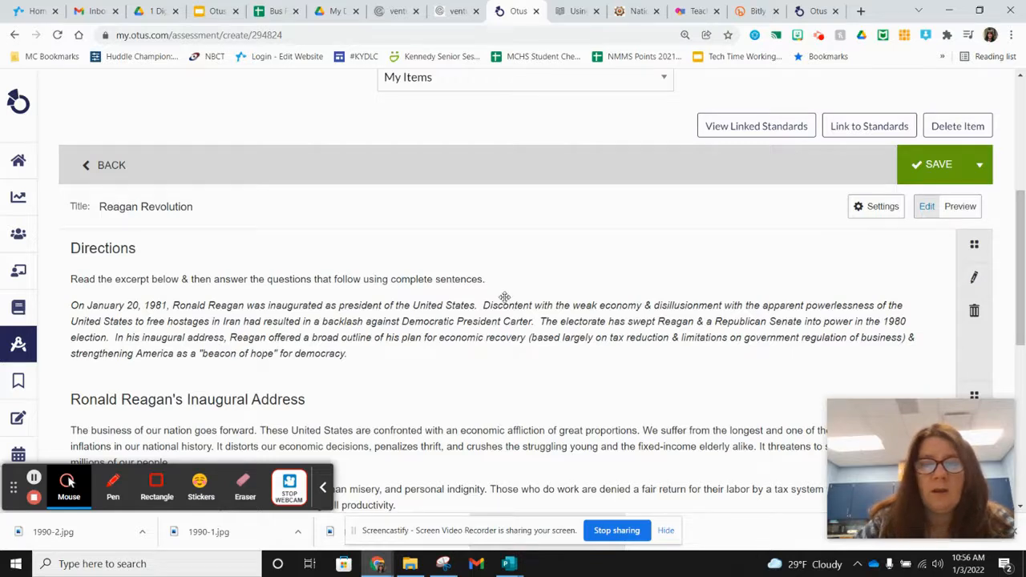
Search the question types for "short" and add a Short text question below the inaugural address passage
scroll(504, 296, "down", 2)
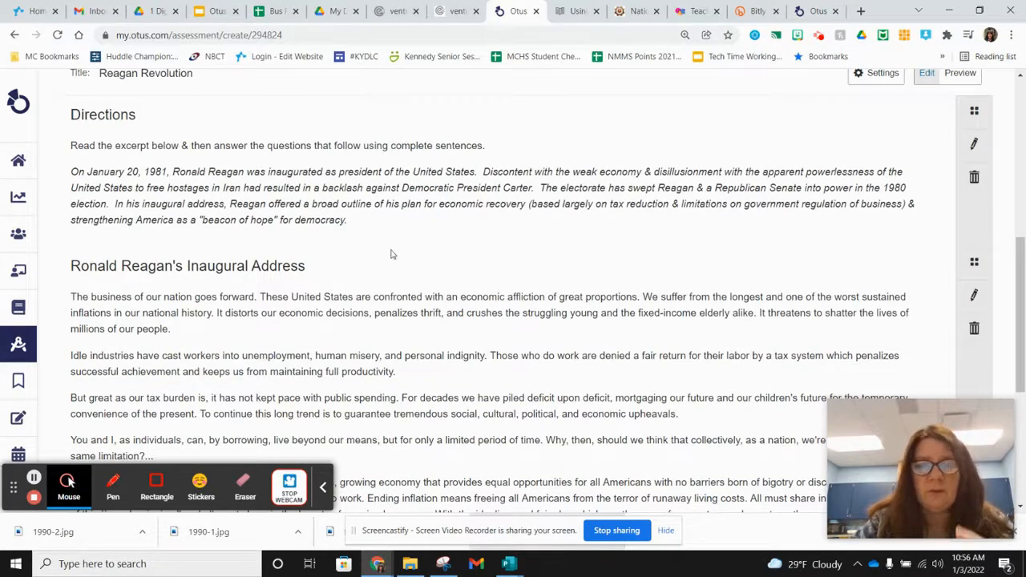
scroll(504, 339, "down", 3)
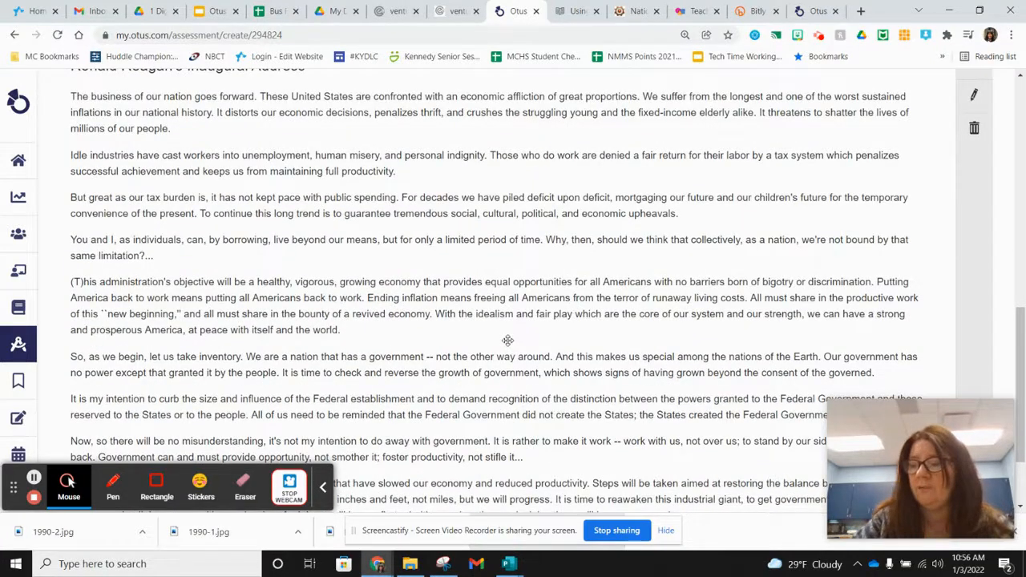
scroll(508, 341, "down", 2)
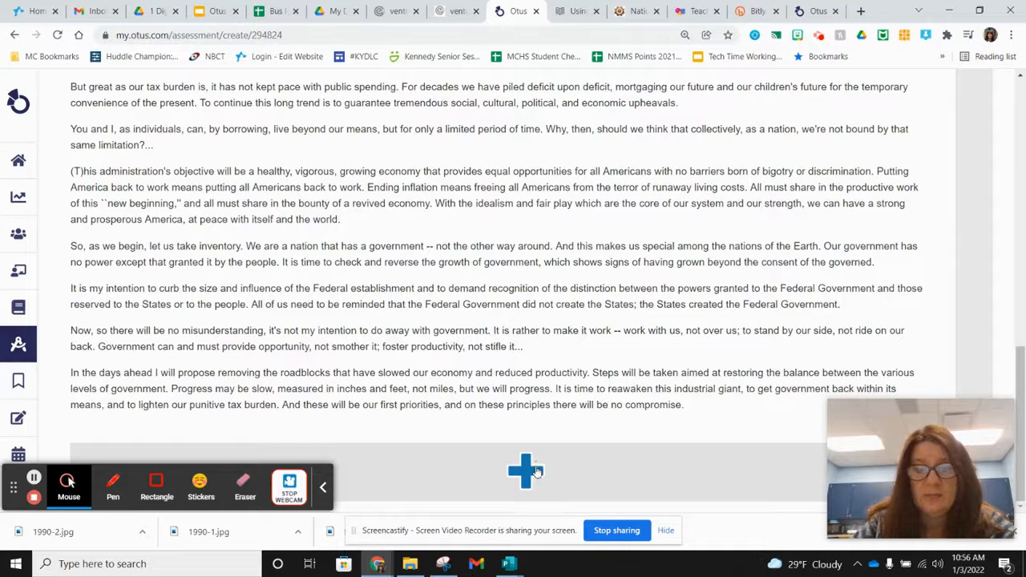
left_click(535, 470)
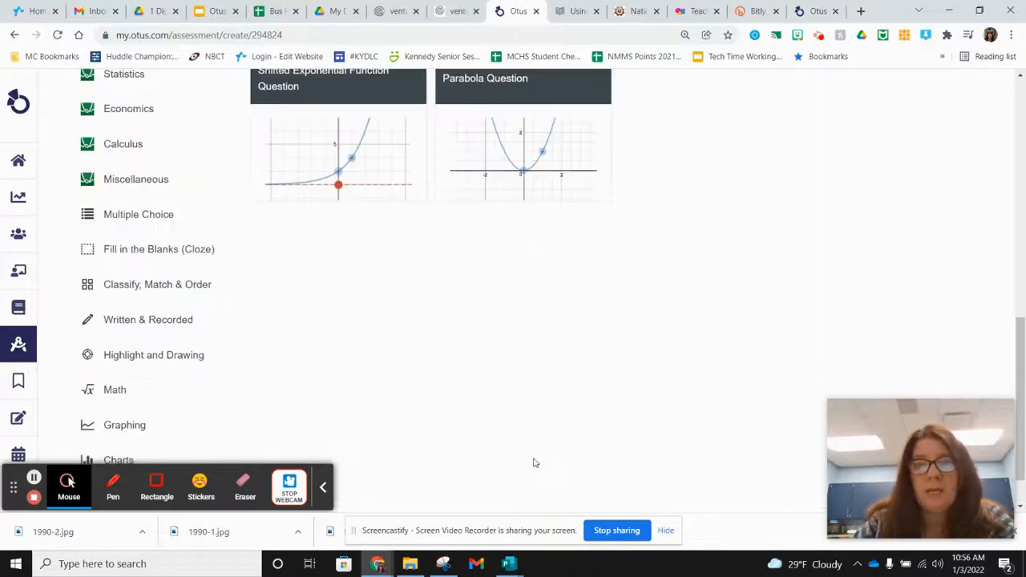
scroll(456, 398, "up", 3)
mouse_move(451, 403)
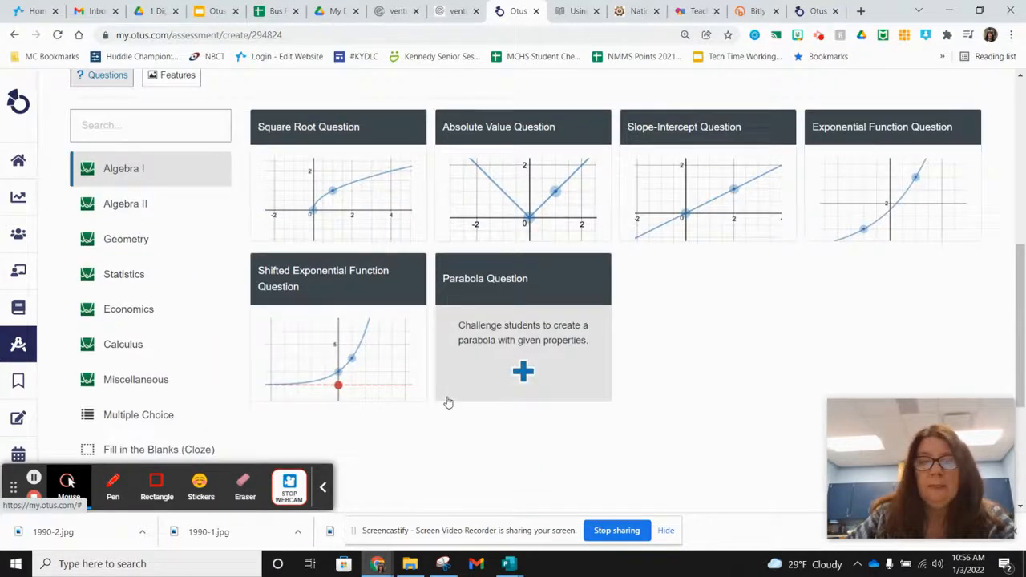
scroll(448, 402, "up", 1)
left_click(139, 194)
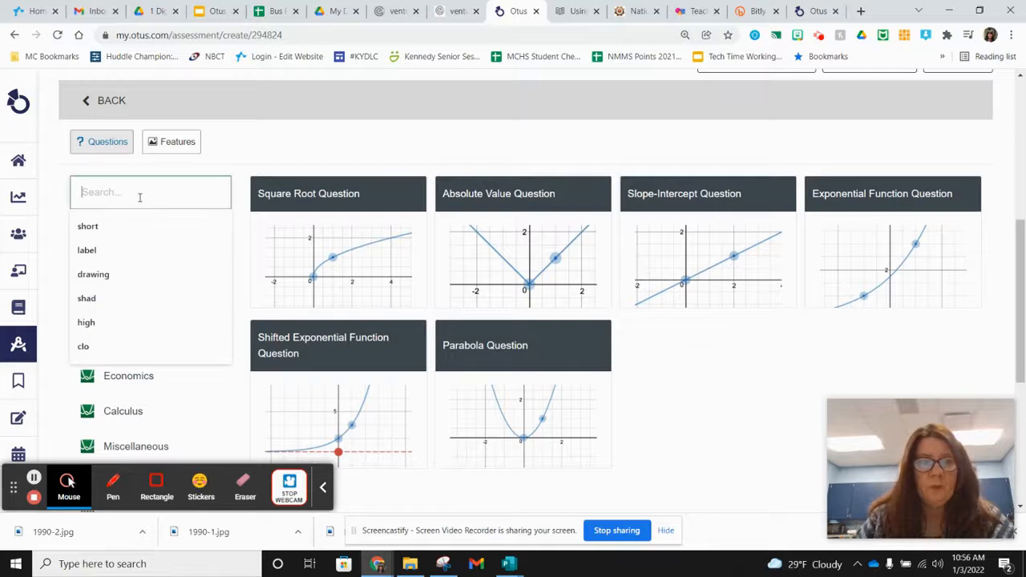
type("short")
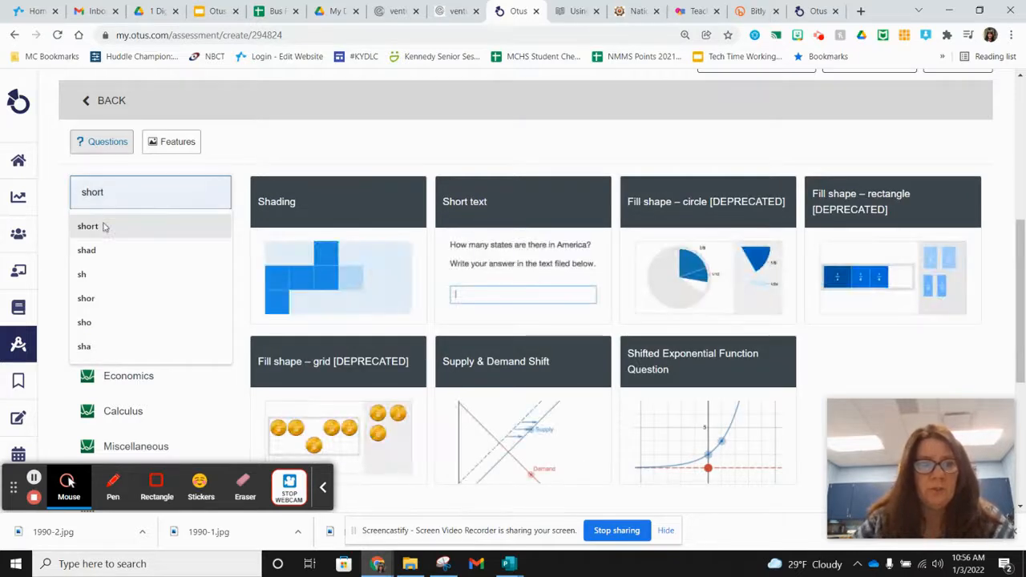
left_click(104, 226)
mouse_move(300, 197)
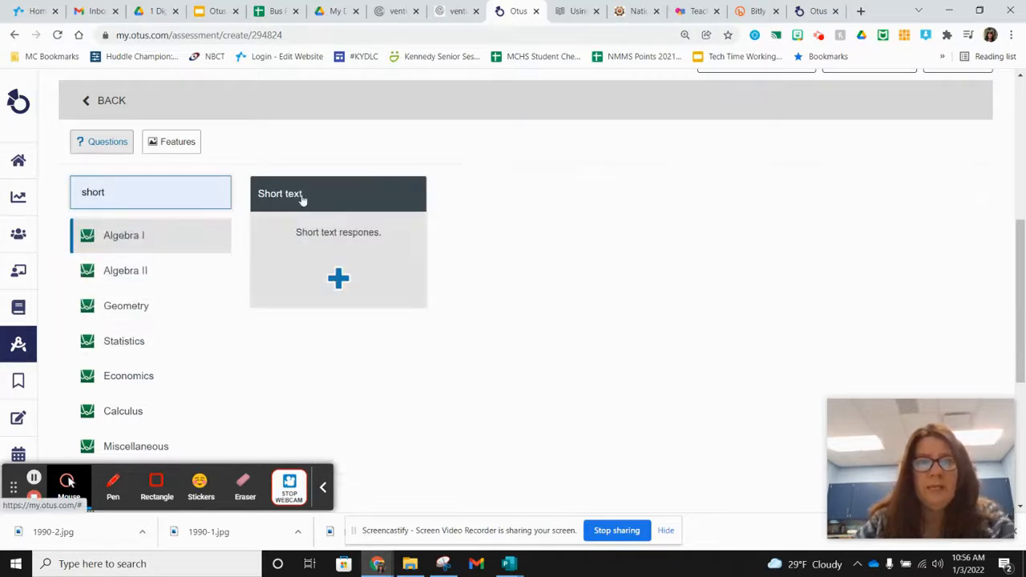
left_click(338, 277)
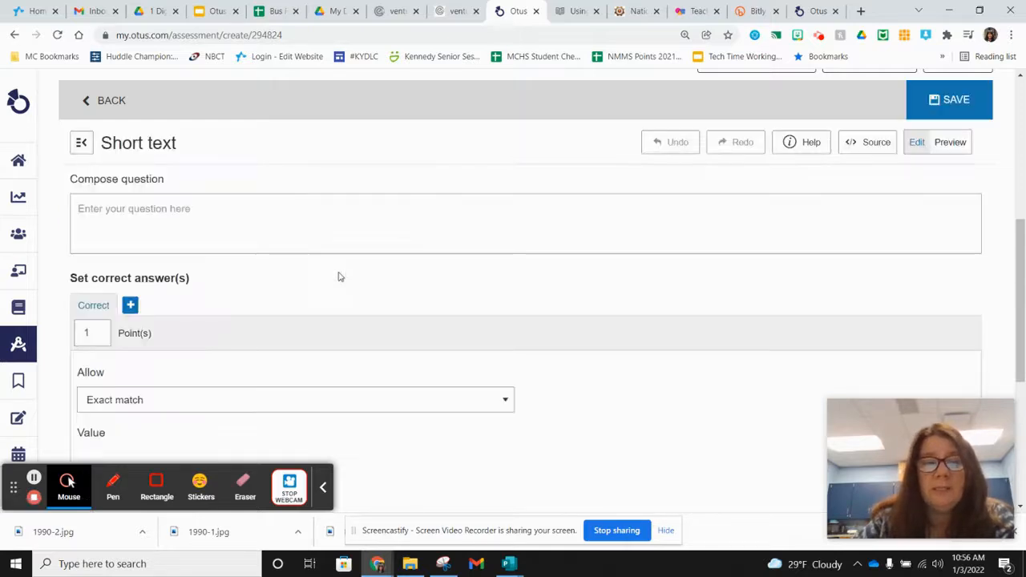
Fill the short text question with the public spending and taxes question copied from the existing item's preview in the other Otus tab
left_click(191, 222)
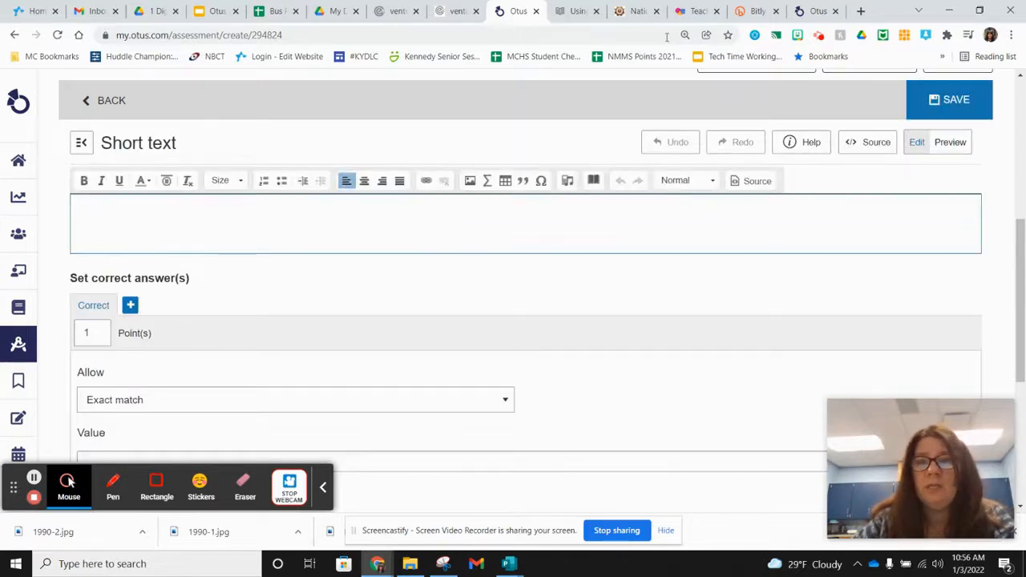
left_click(801, 12)
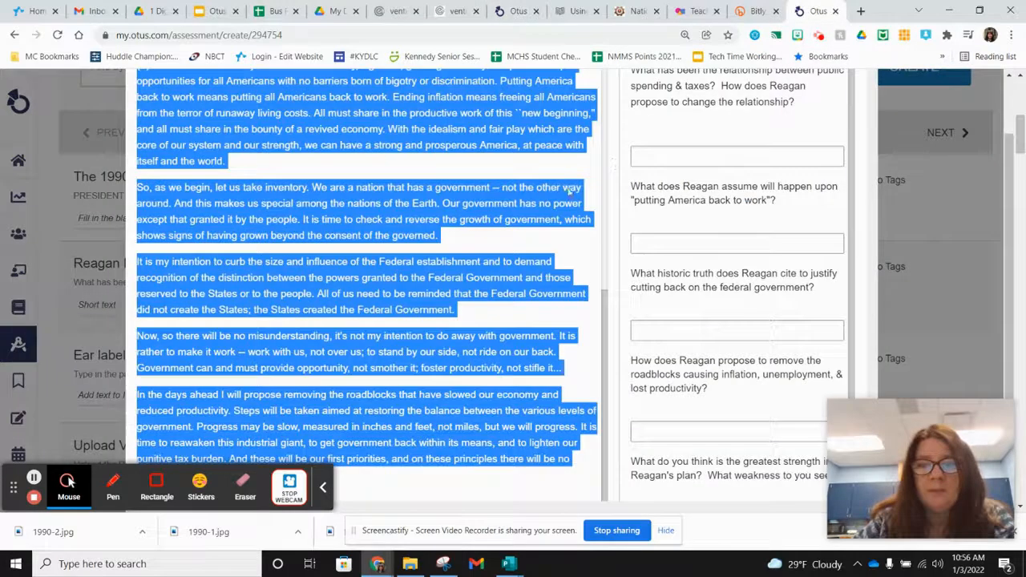
scroll(582, 186, "up", 3)
scroll(713, 150, "up", 2)
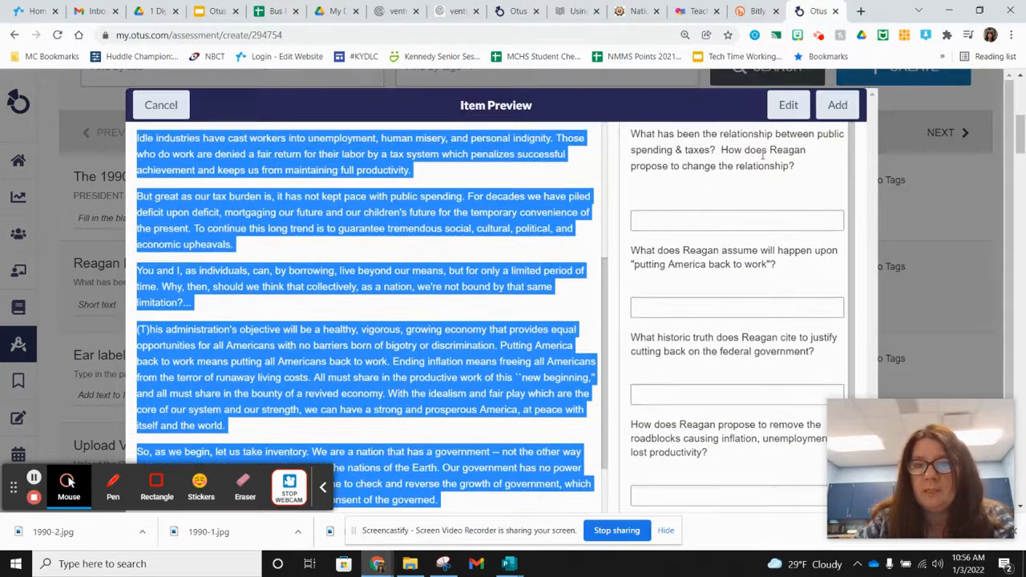
left_click_drag(795, 168, 626, 133)
key("ctrl+c")
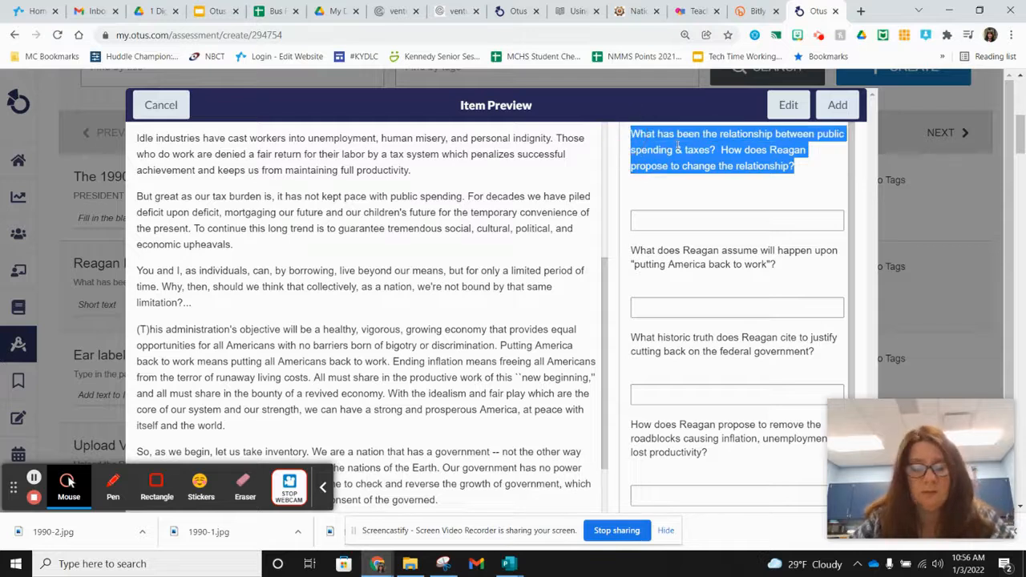
left_click(517, 11)
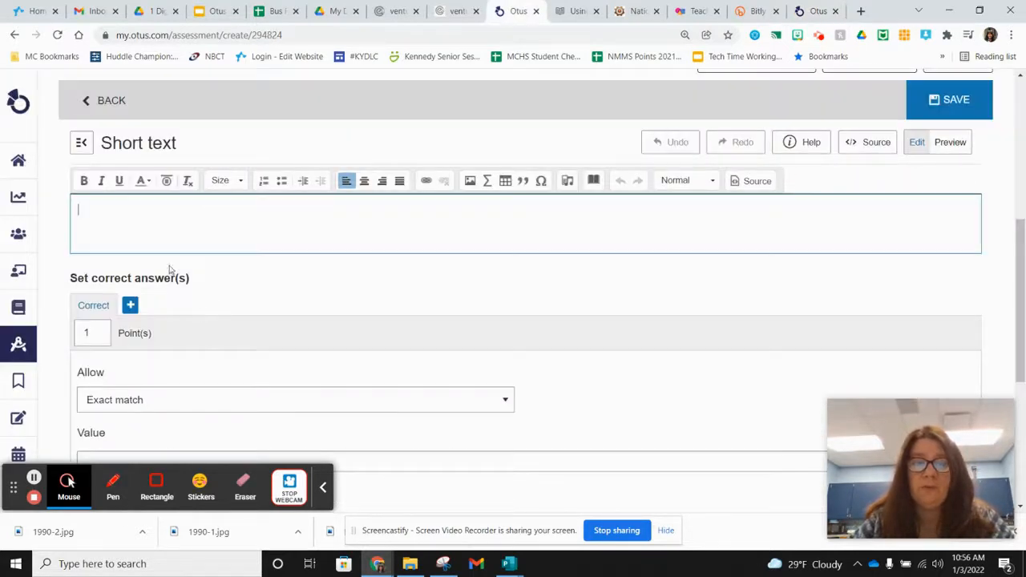
key("ctrl+v")
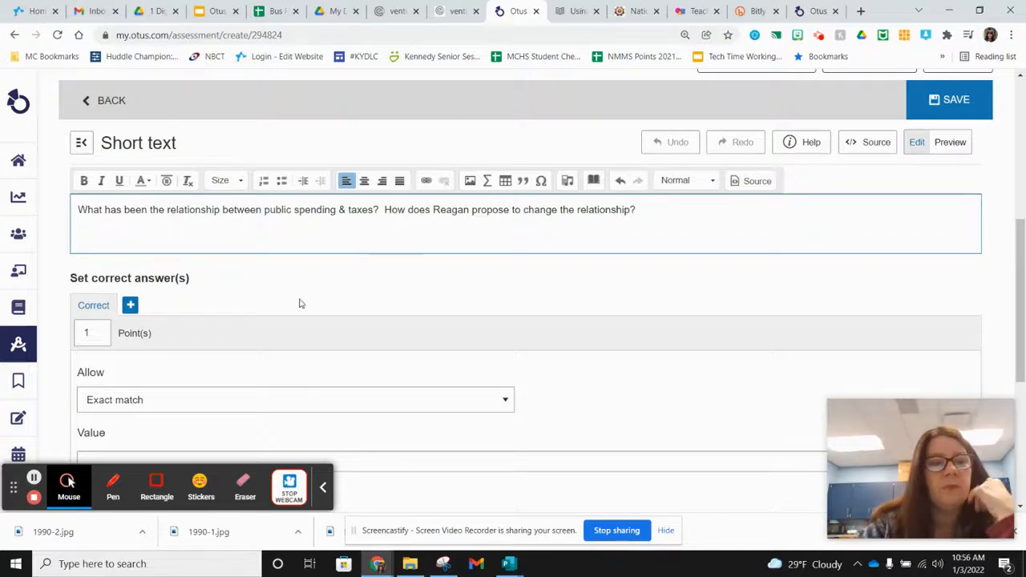
Examine the matching choices offered for the short text question's correct answer
scroll(304, 301, "down", 1)
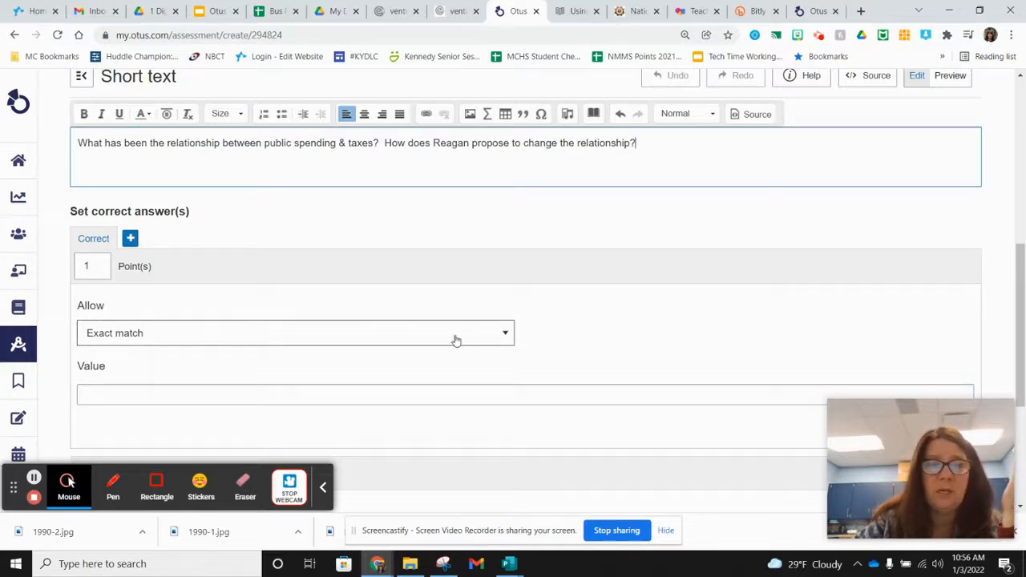
left_click(503, 336)
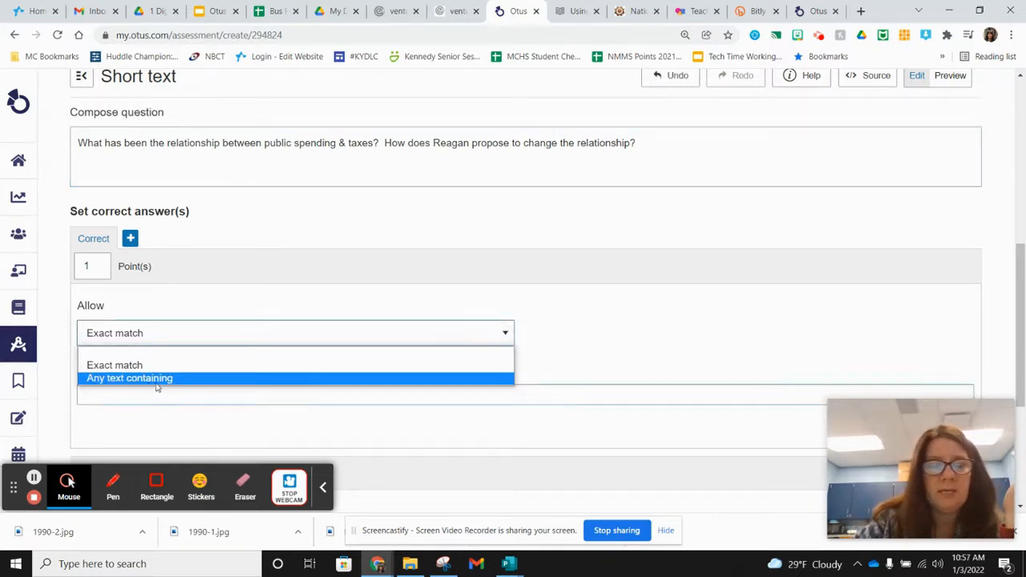
left_click(593, 337)
scroll(522, 326, "down", 1)
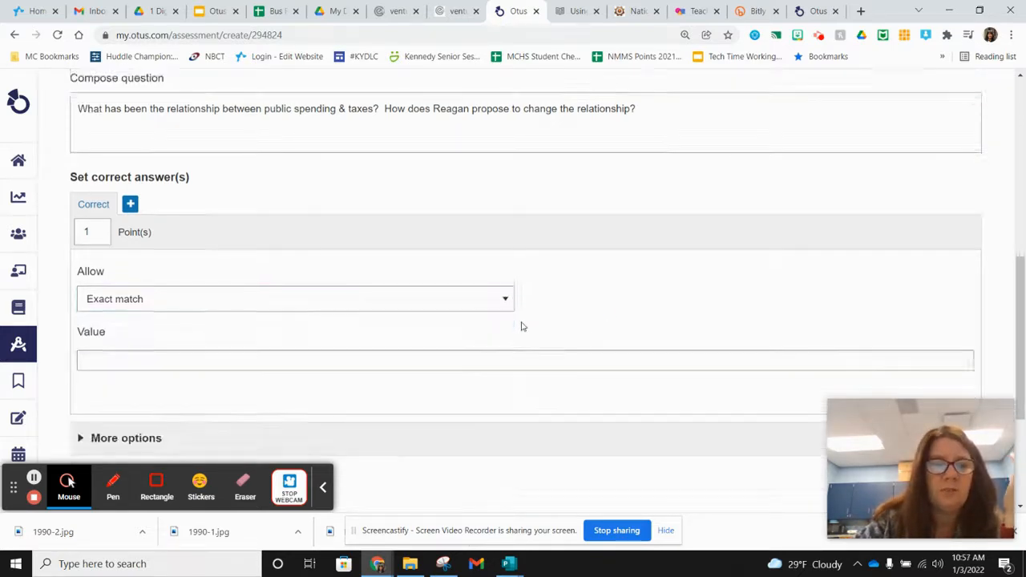
scroll(522, 326, "down", 1)
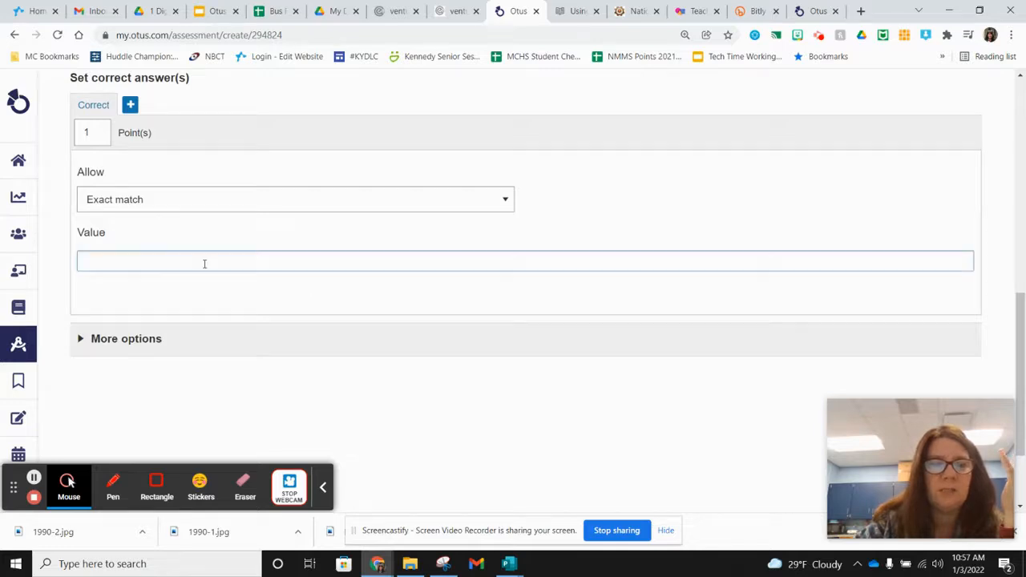
Expand the question's additional options and set the character limit to 150
left_click(149, 337)
scroll(332, 320, "down", 2)
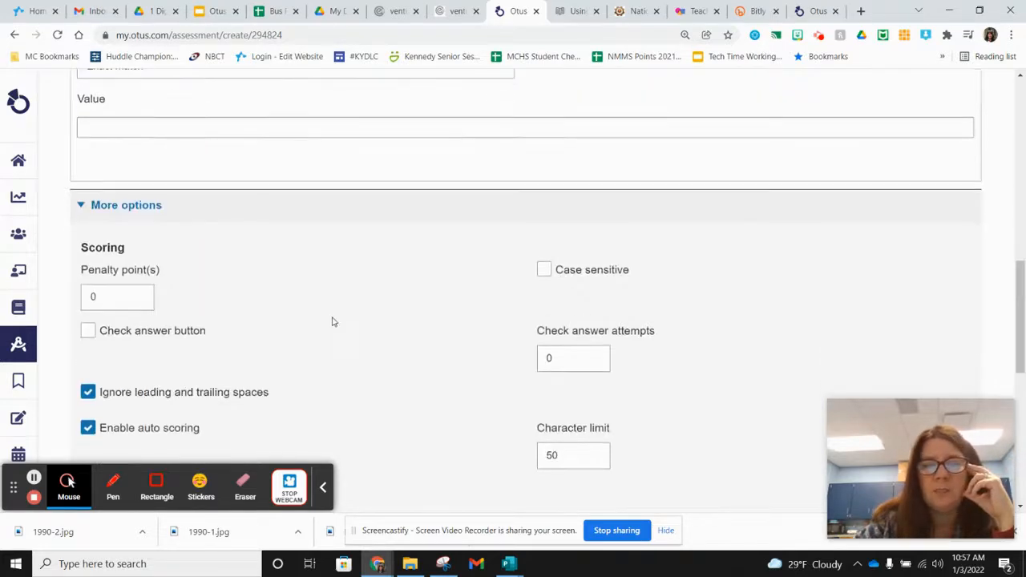
scroll(333, 321, "down", 2)
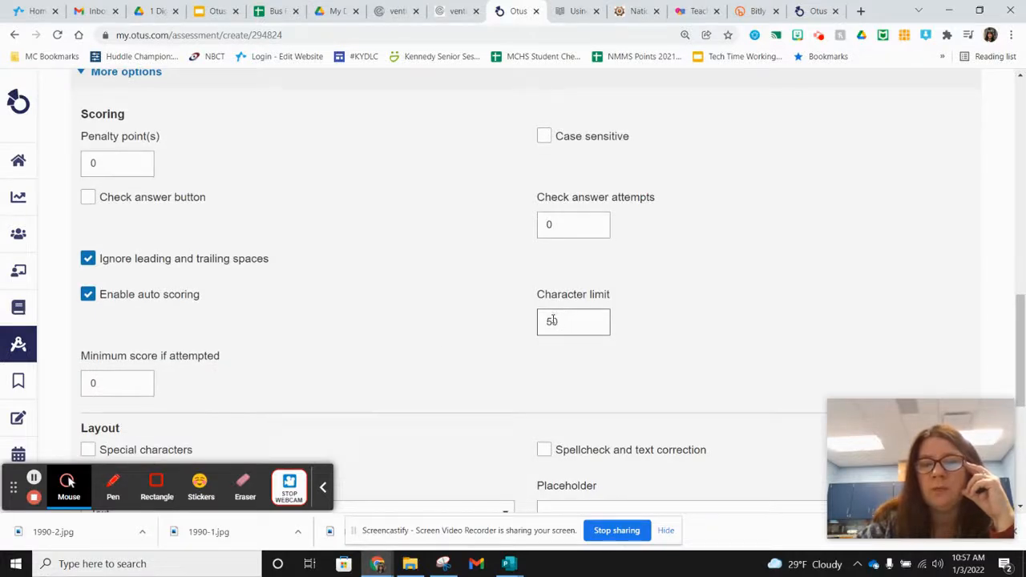
double_click(552, 322)
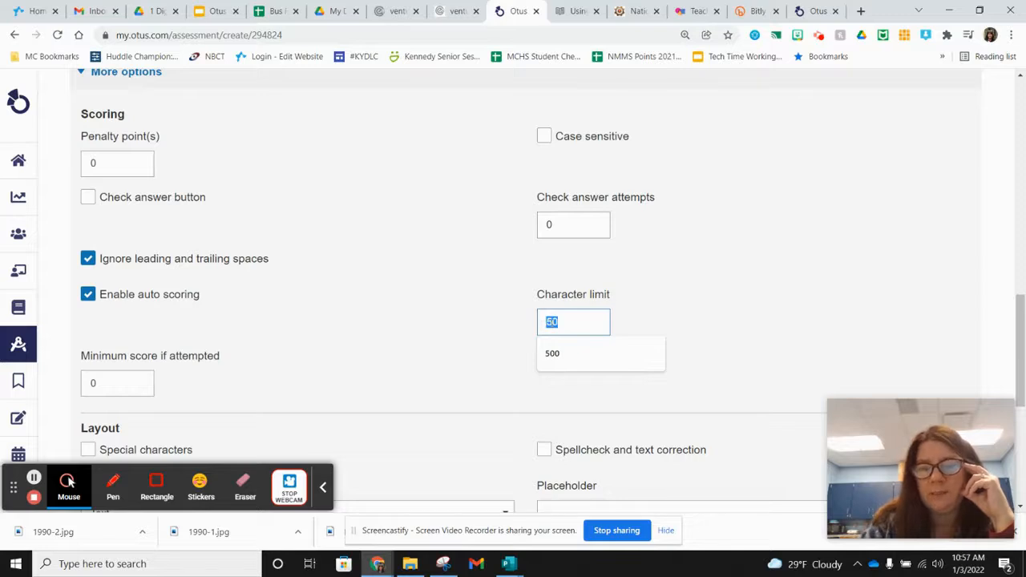
key("BackSpace")
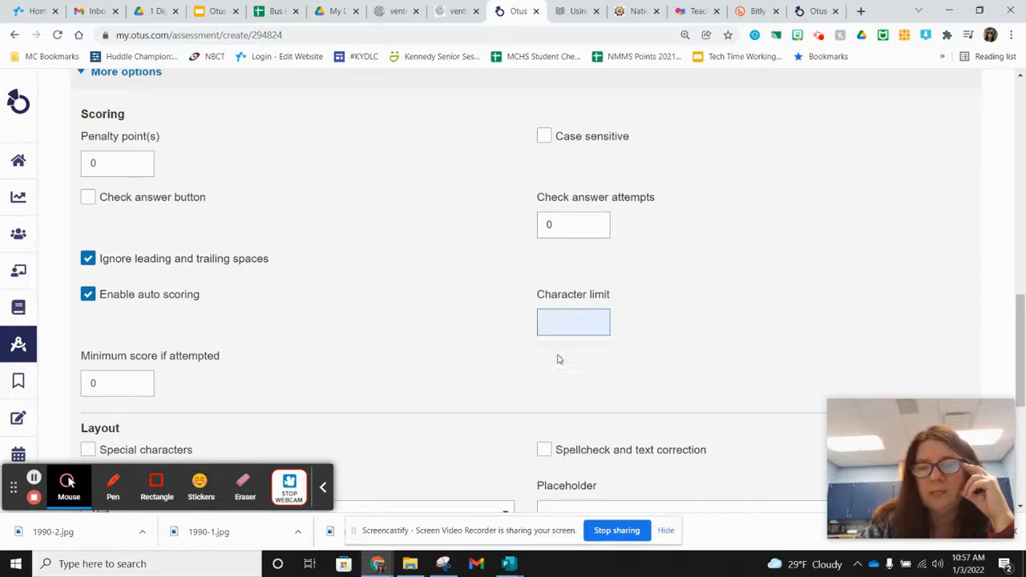
type("5")
key("BackSpace")
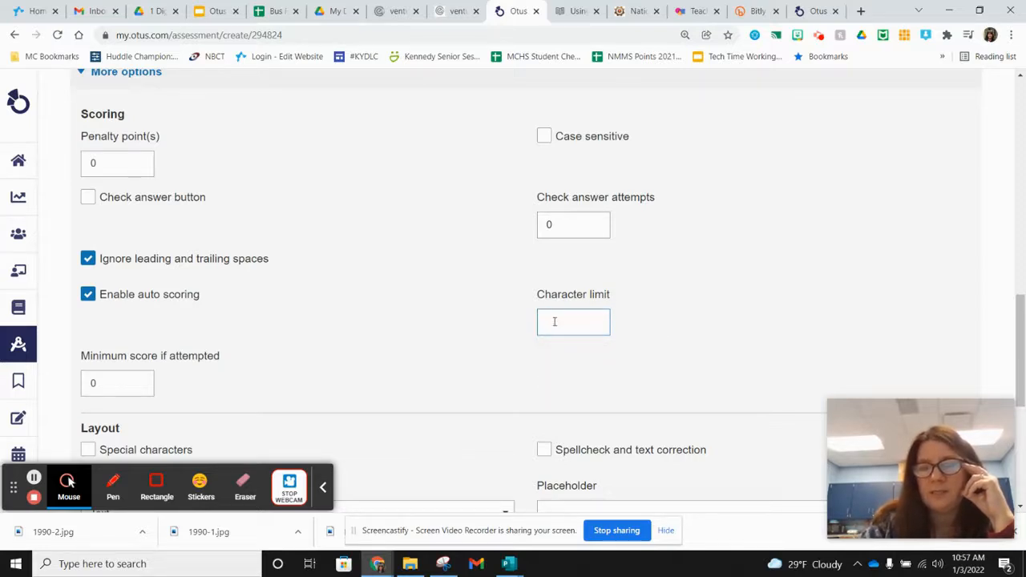
type("50")
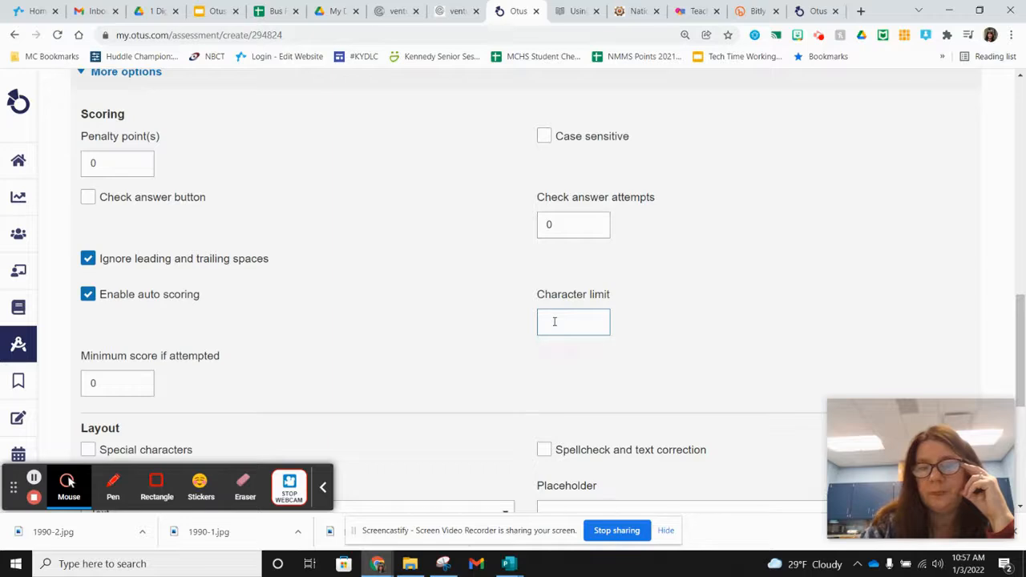
type("150")
left_click(479, 317)
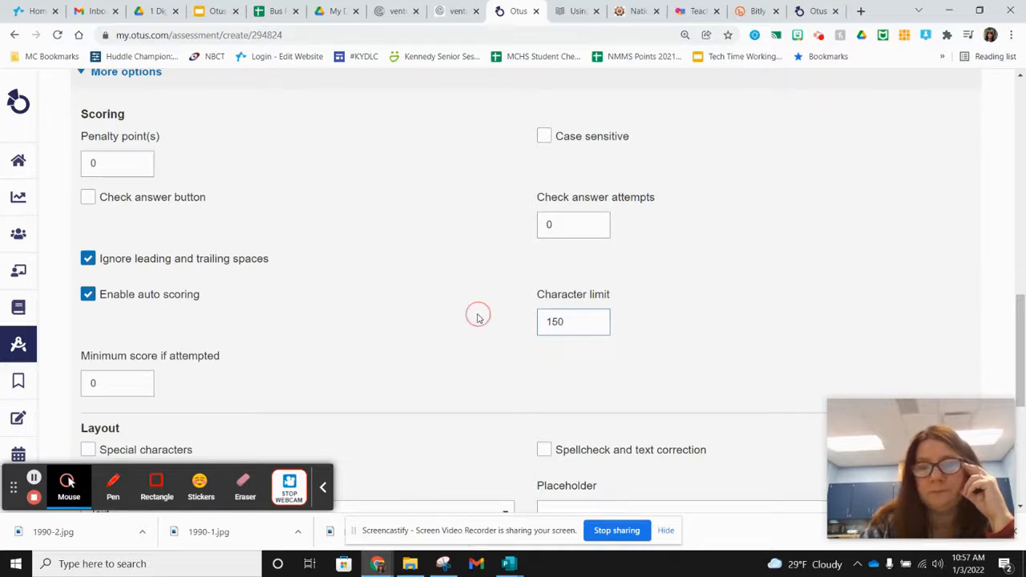
Review the remaining layout, extras and points settings, then save the public spending and taxes question
scroll(478, 318, "down", 2)
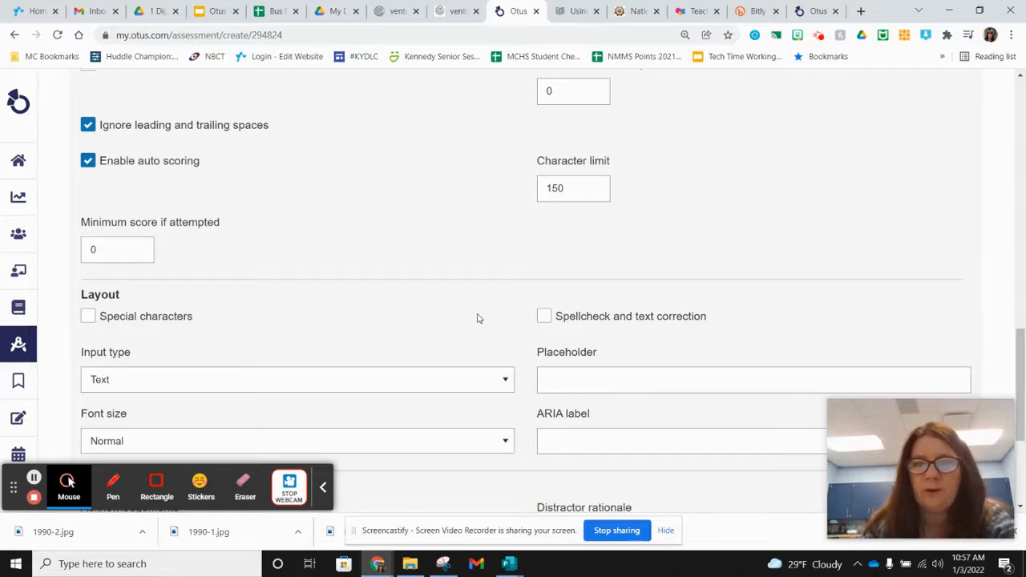
scroll(482, 317, "down", 3)
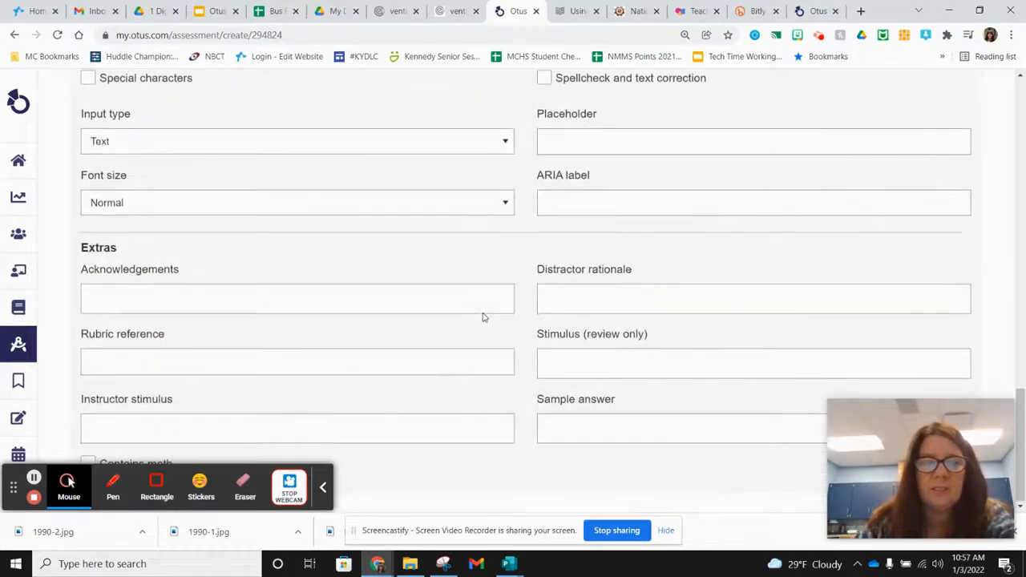
scroll(482, 317, "up", 7)
scroll(483, 317, "up", 3)
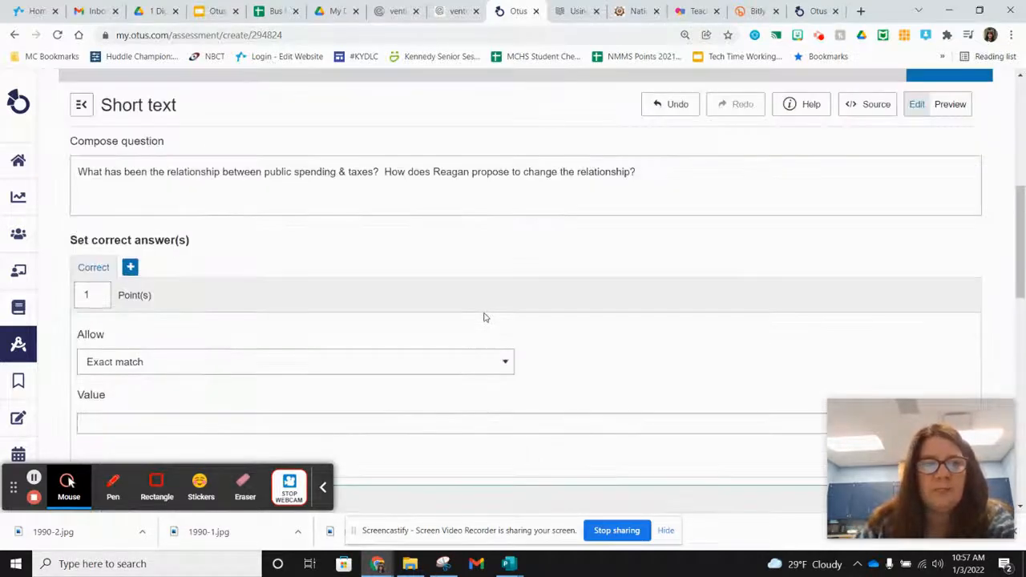
scroll(484, 317, "up", 2)
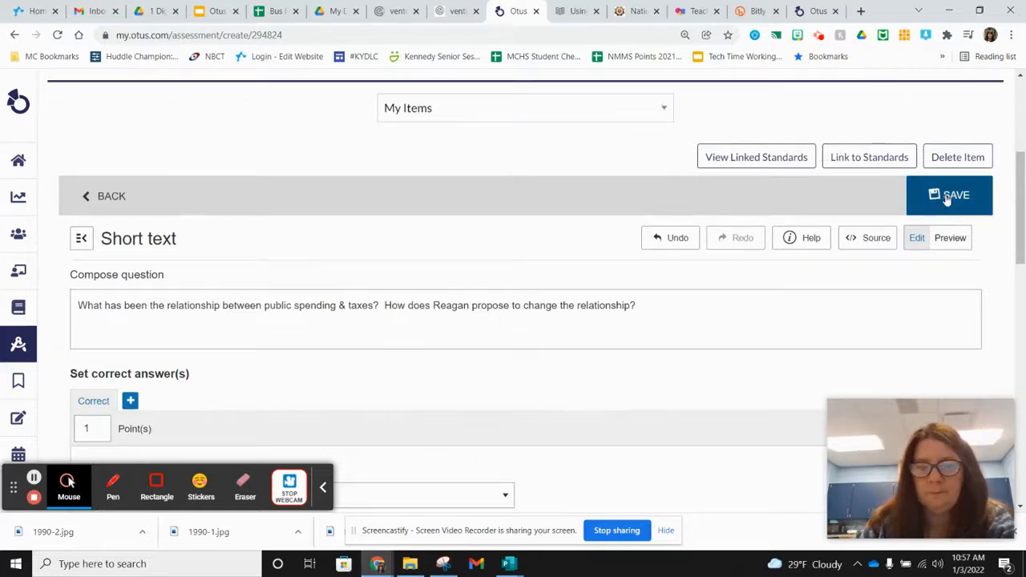
scroll(433, 323, "down", 1)
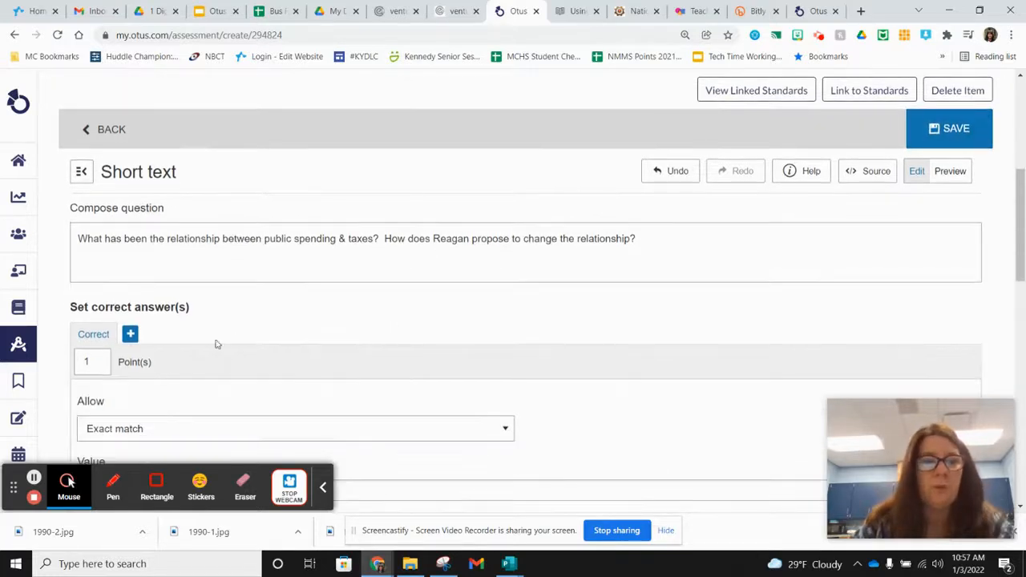
left_click(85, 362)
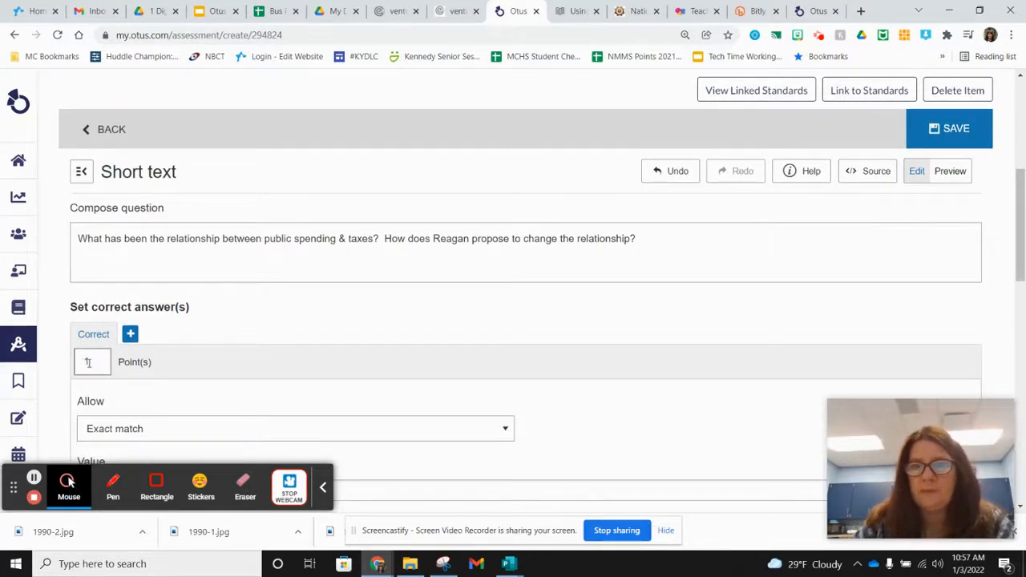
left_click(941, 135)
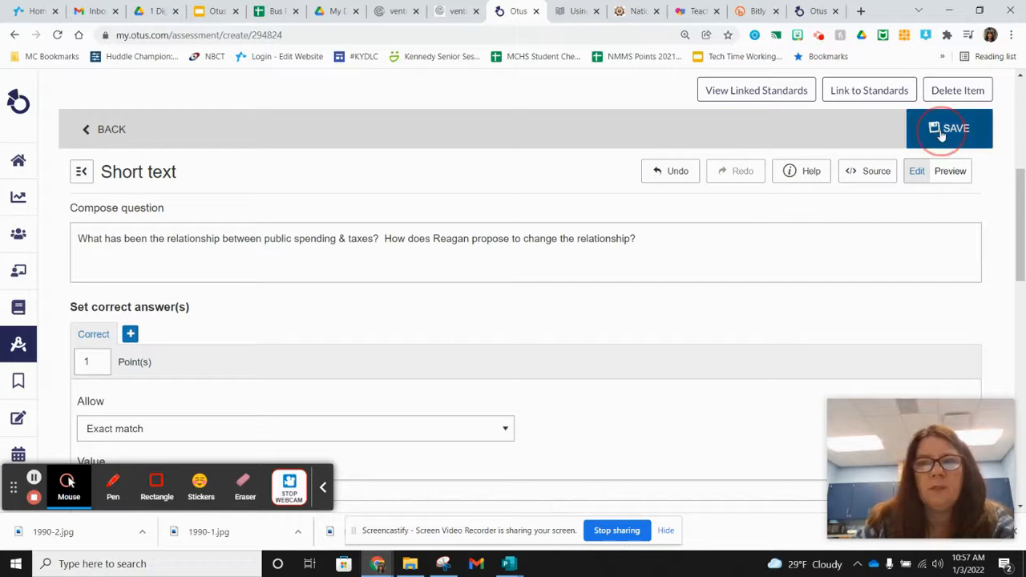
Add another Short text question below the public spending question by searching the question types for "shor"
scroll(483, 313, "down", 1)
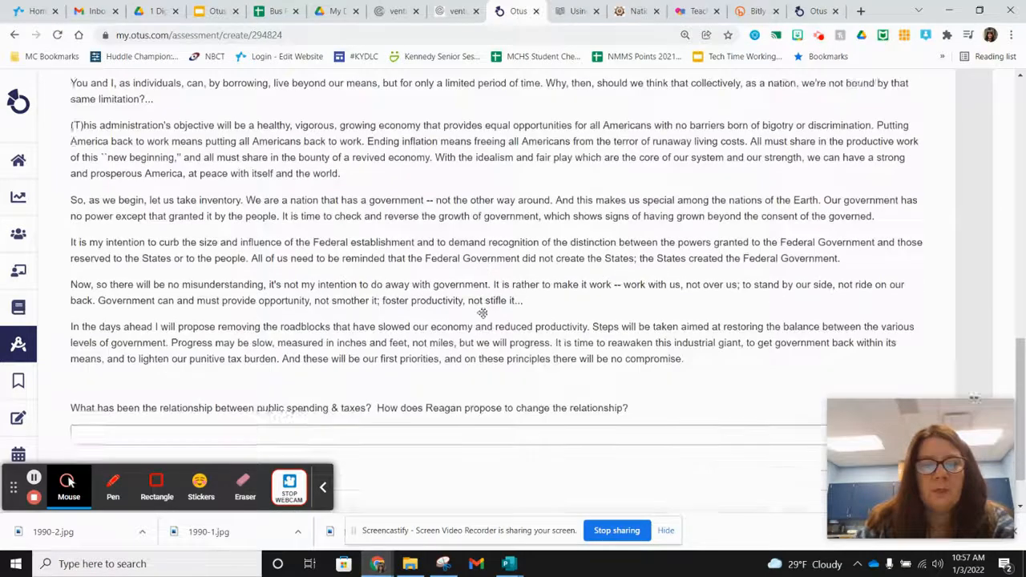
scroll(483, 312, "down", 1)
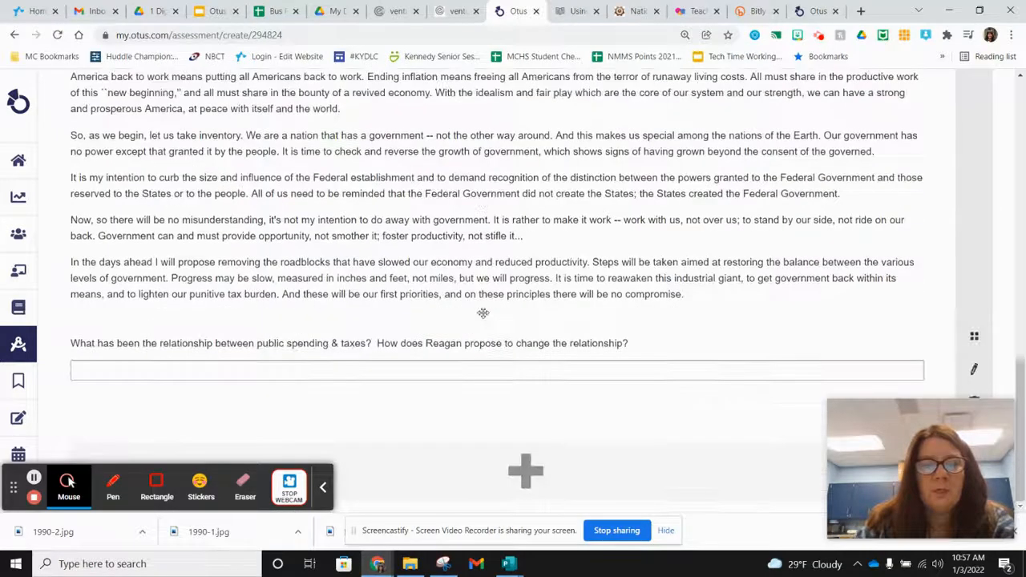
left_click(527, 475)
scroll(213, 286, "up", 4)
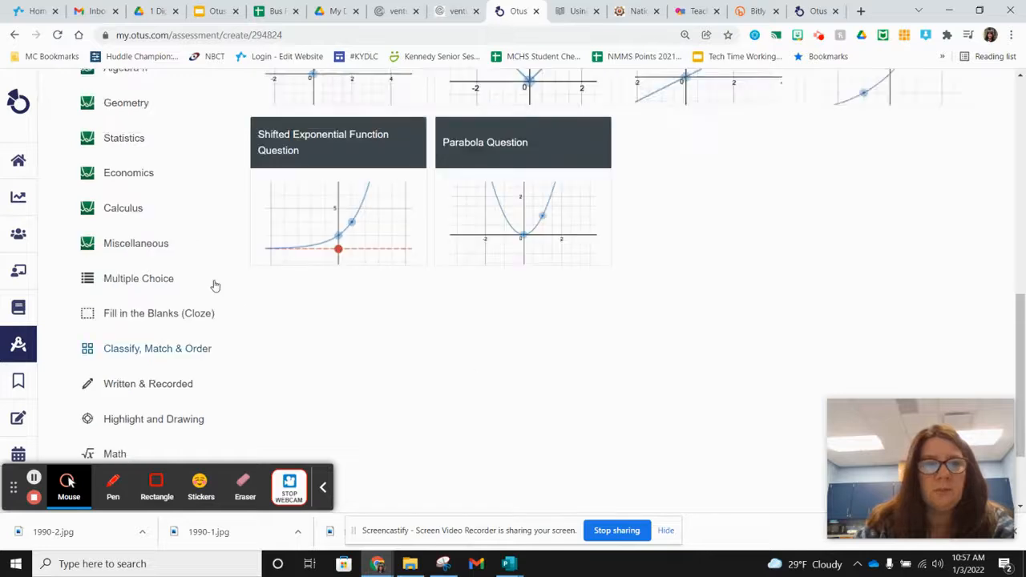
left_click(116, 192)
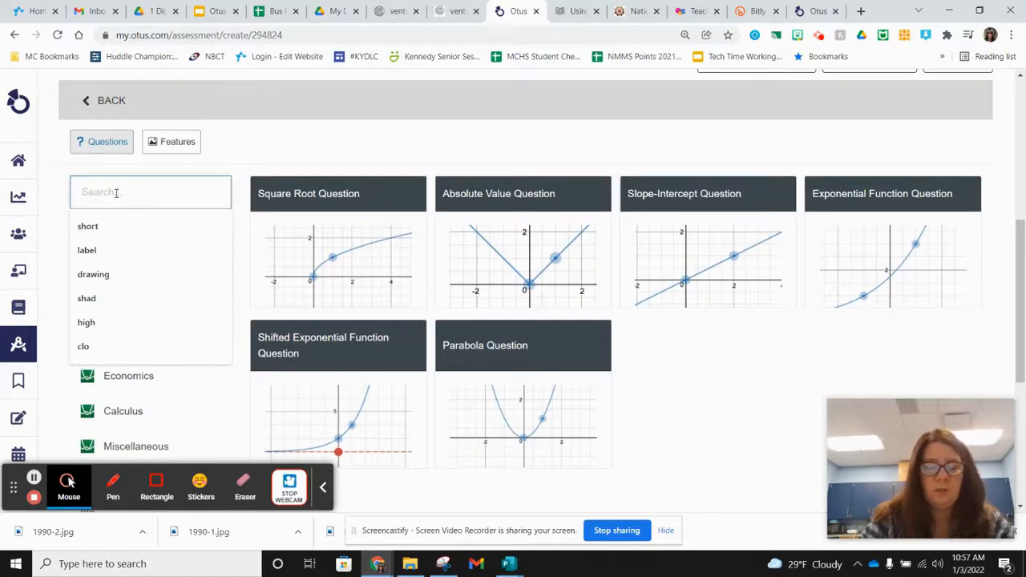
type("shor")
left_click(355, 242)
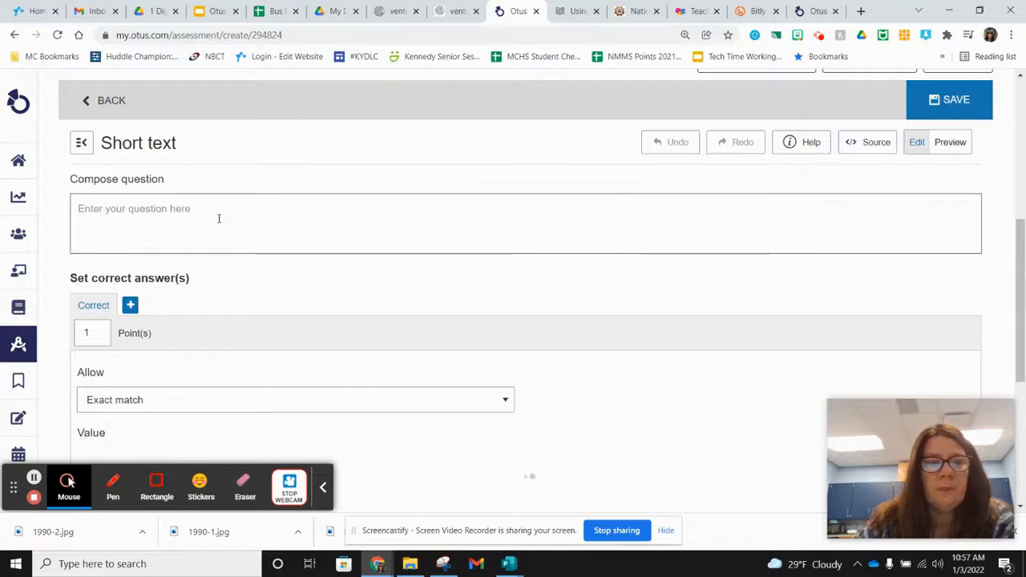
Fill the new question with "What does Reagan assume will happen upon "putting America back to work"?" copied from the existing item's preview
left_click(218, 218)
left_click(799, 12)
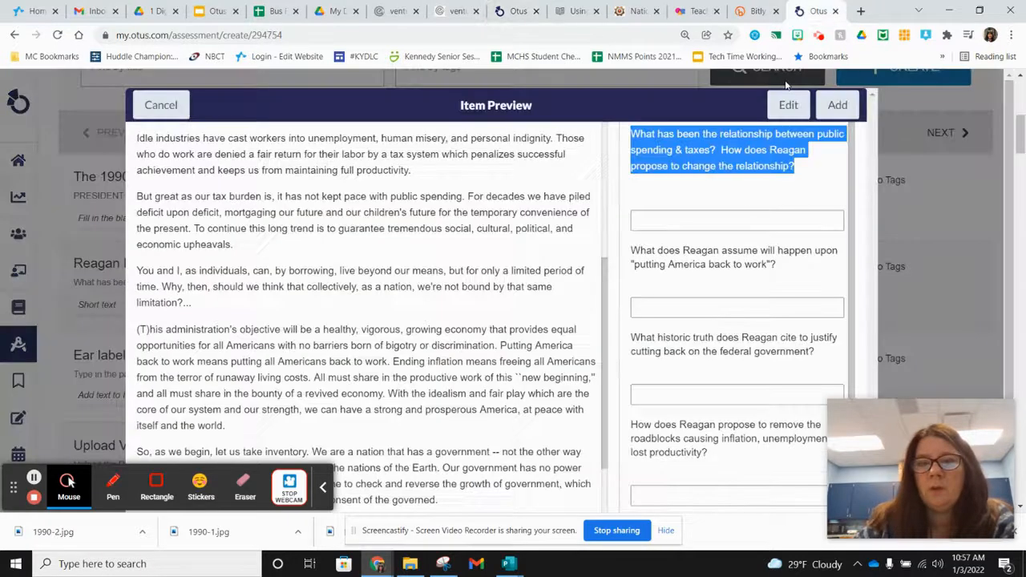
left_click_drag(777, 265, 616, 248)
left_click(709, 261)
left_click_drag(782, 267, 633, 248)
key("ctrl+c")
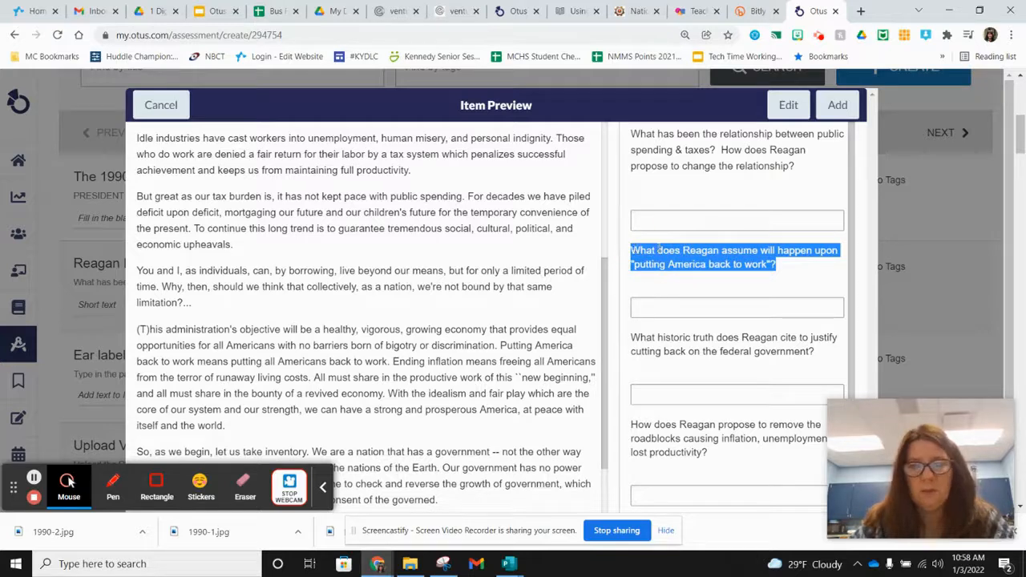
left_click(212, 13)
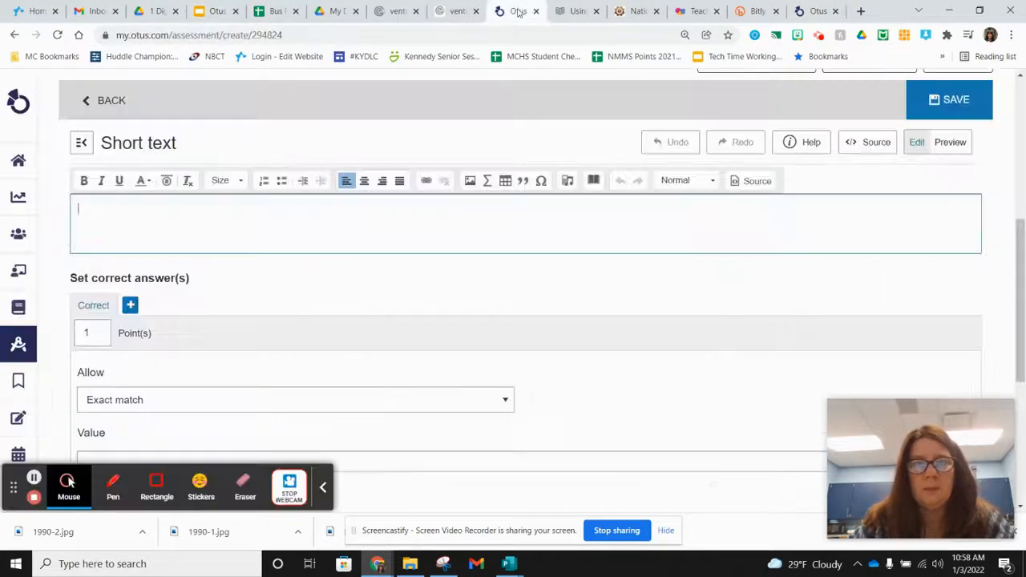
left_click(517, 11)
key("ctrl+v")
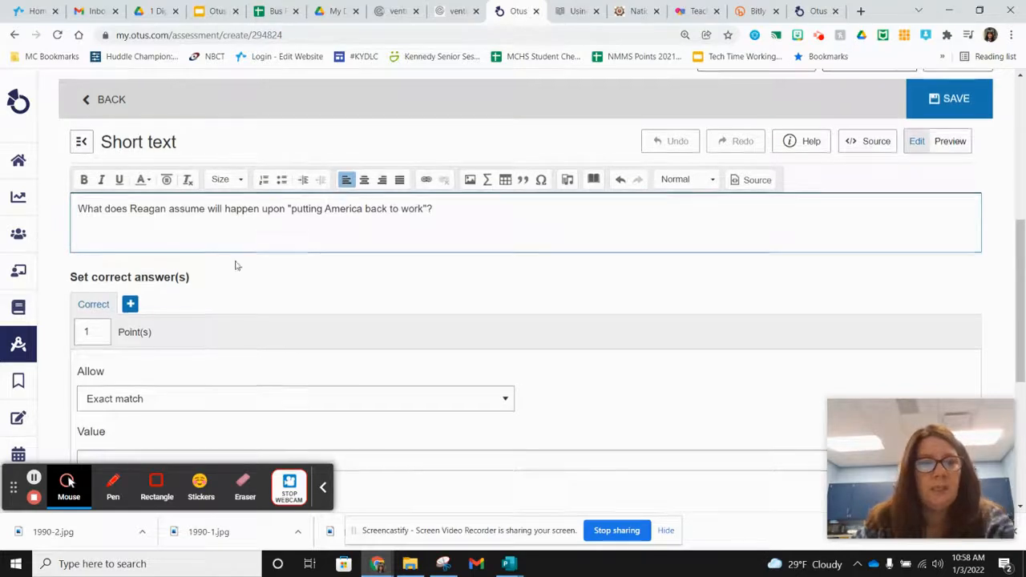
scroll(233, 265, "down", 1)
scroll(100, 267, "down", 1)
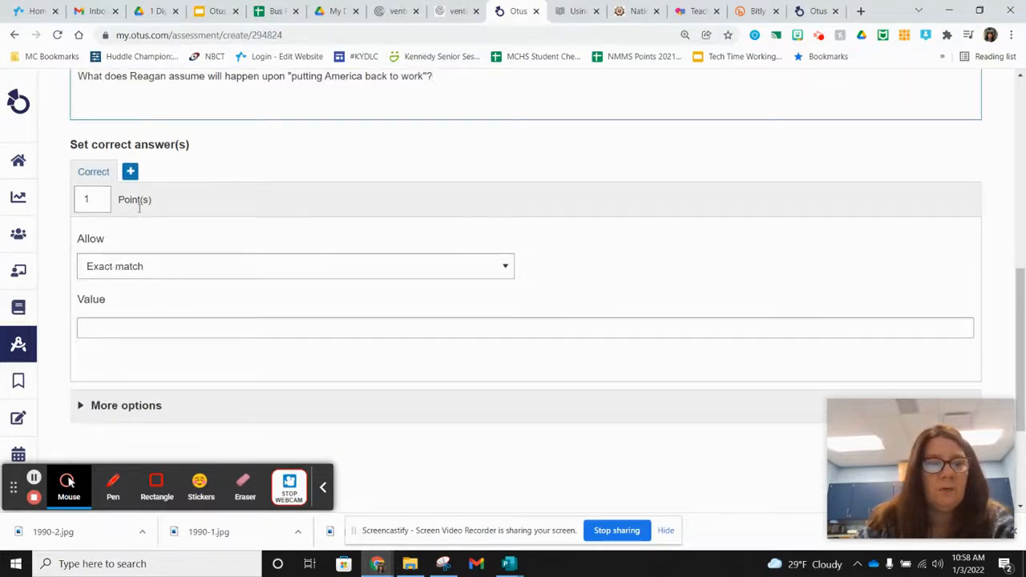
scroll(259, 269, "down", 1)
scroll(339, 277, "up", 3)
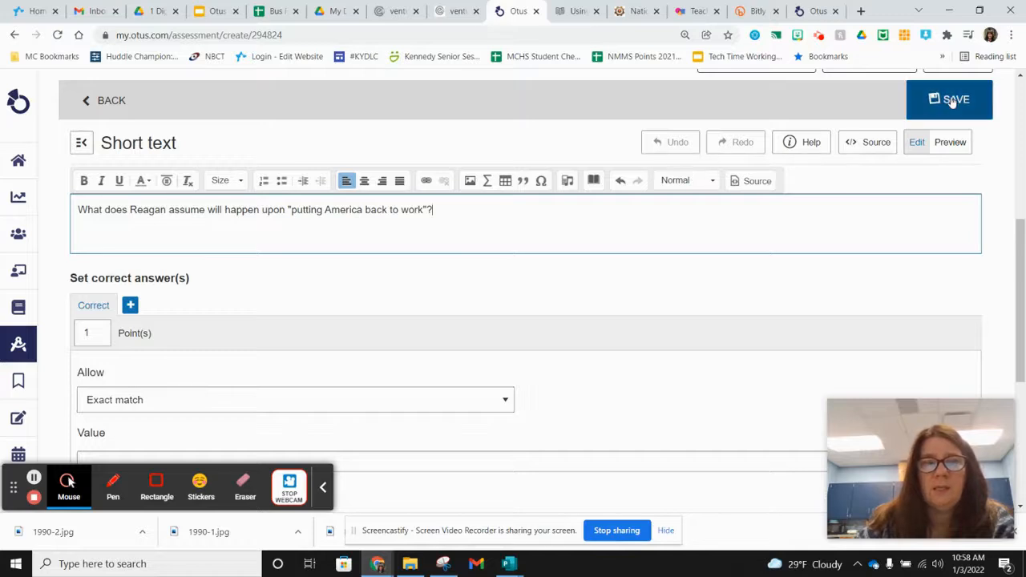
Save the "putting America back to work" question, then add a Long text (essay) question below it by searching the question types for "long"
left_click(952, 101)
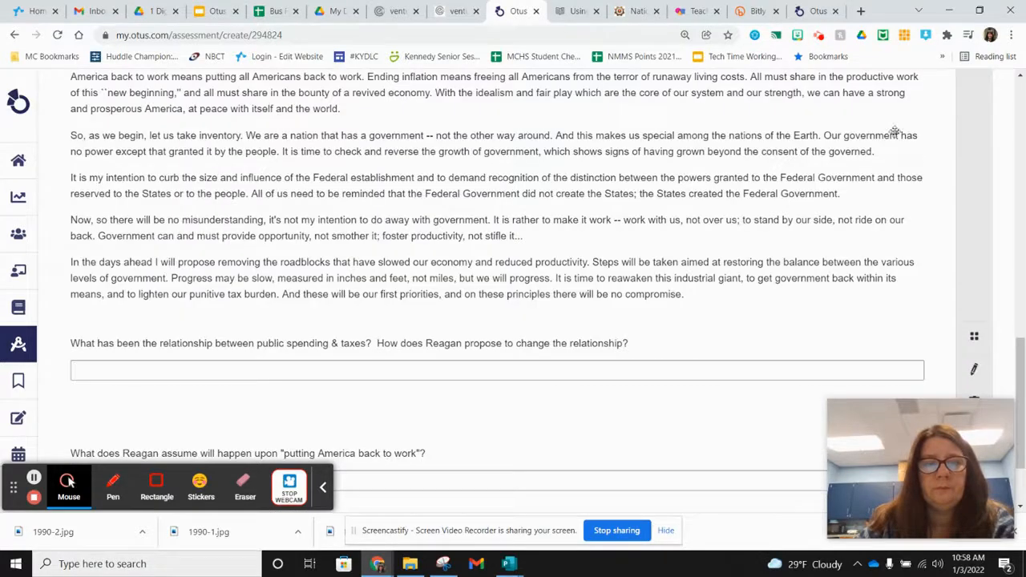
scroll(689, 253, "down", 2)
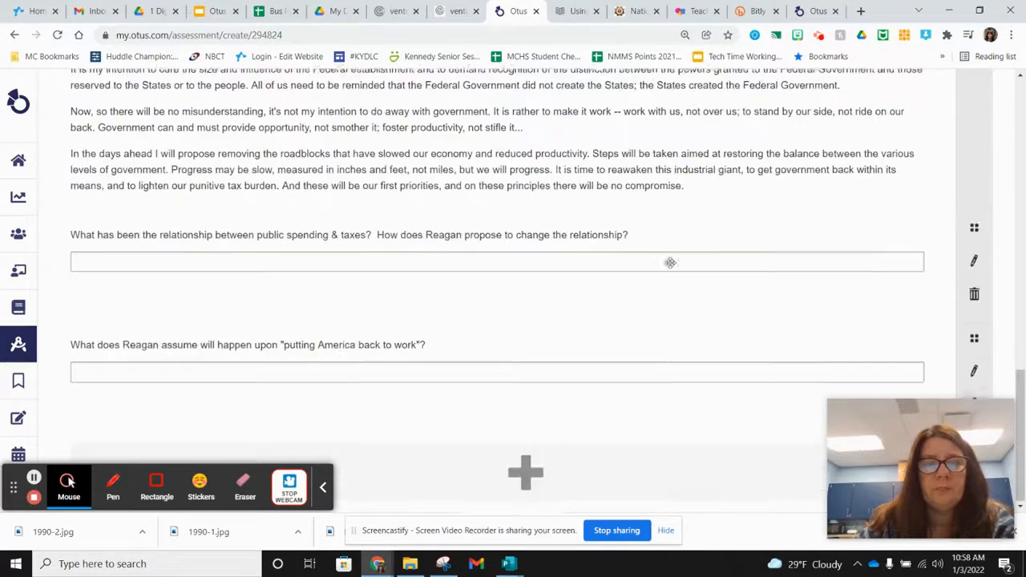
left_click(527, 474)
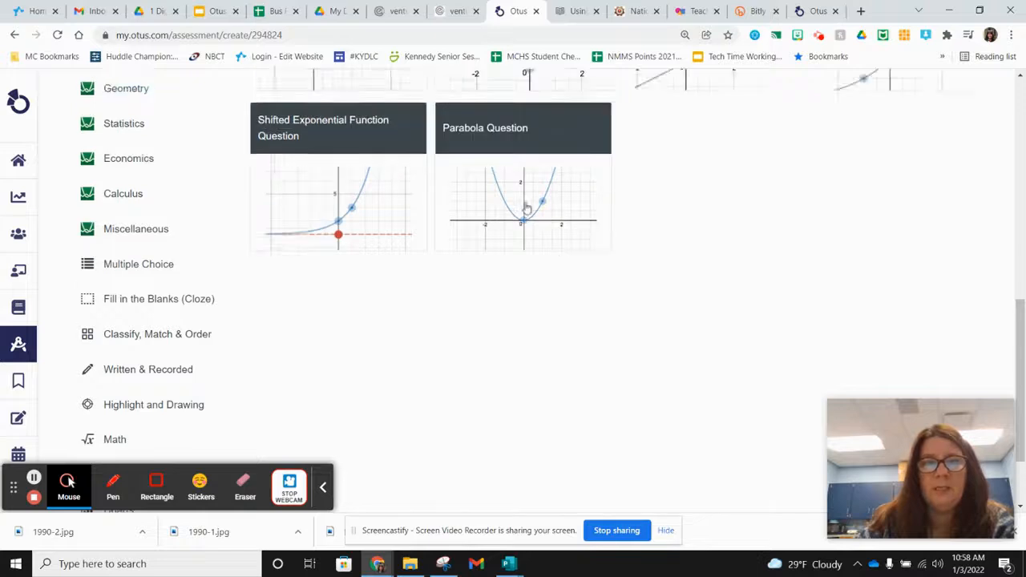
scroll(526, 208, "up", 4)
left_click(128, 190)
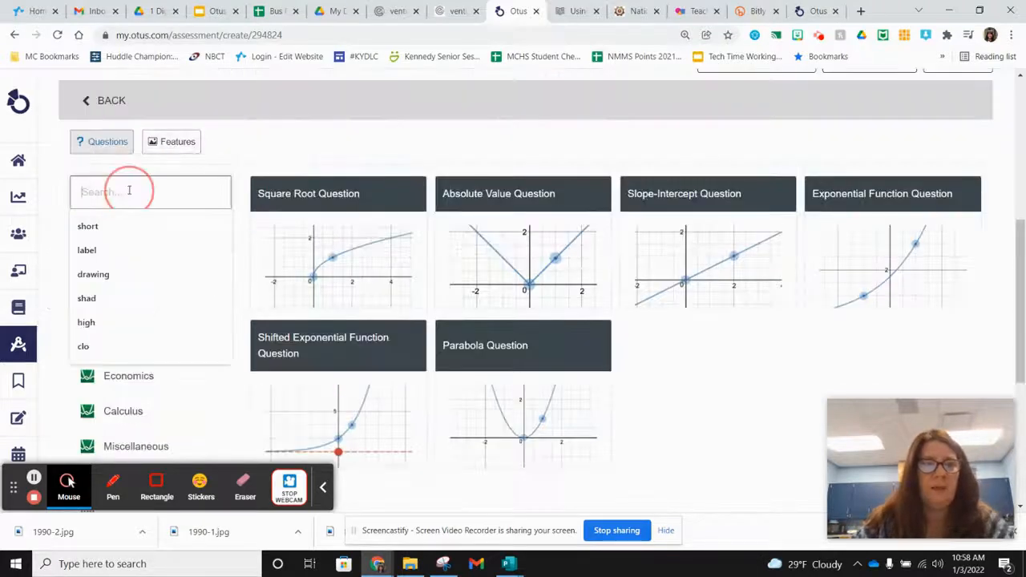
type("para")
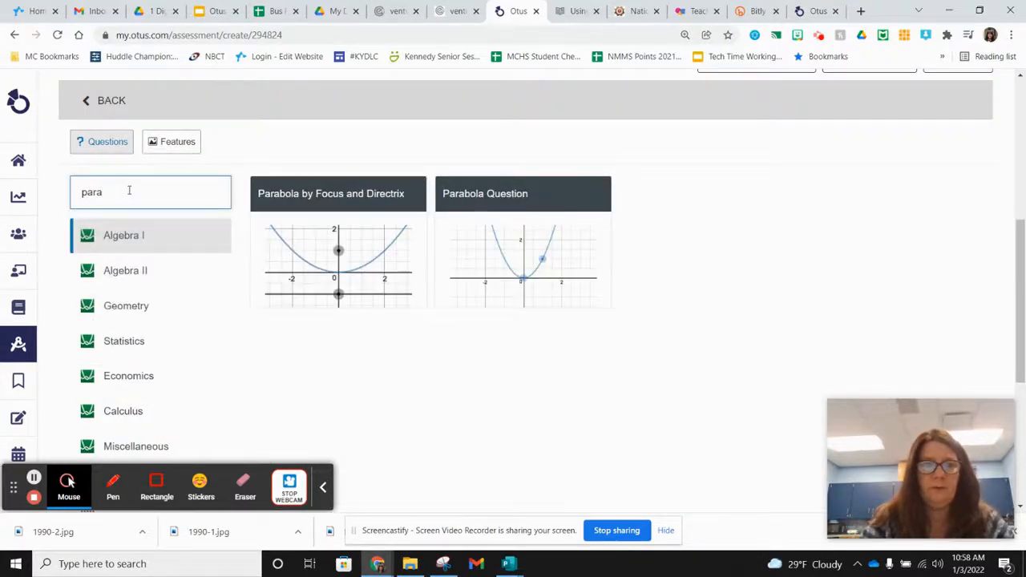
key("BackSpace")
key("BackSpace")
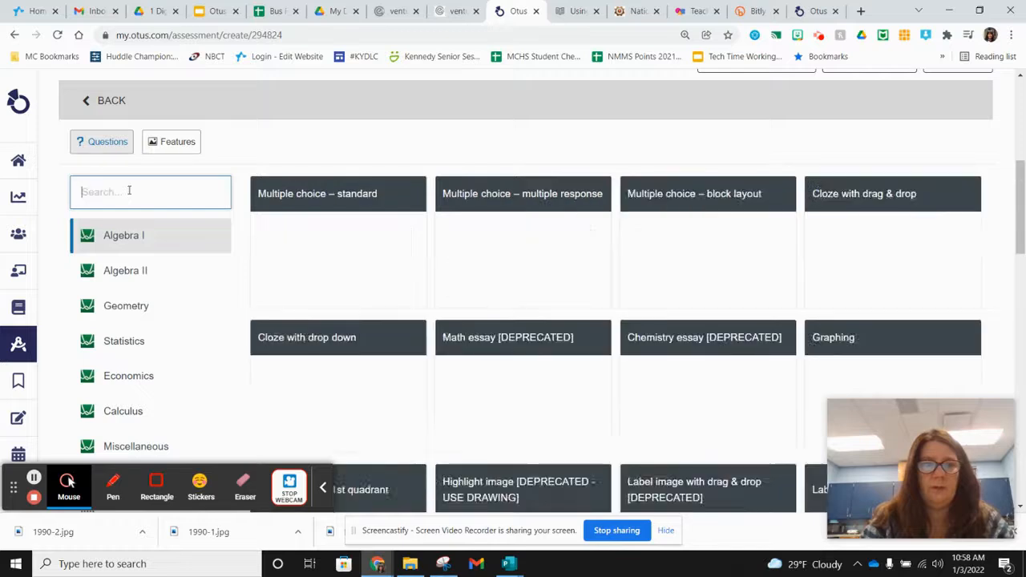
type("long")
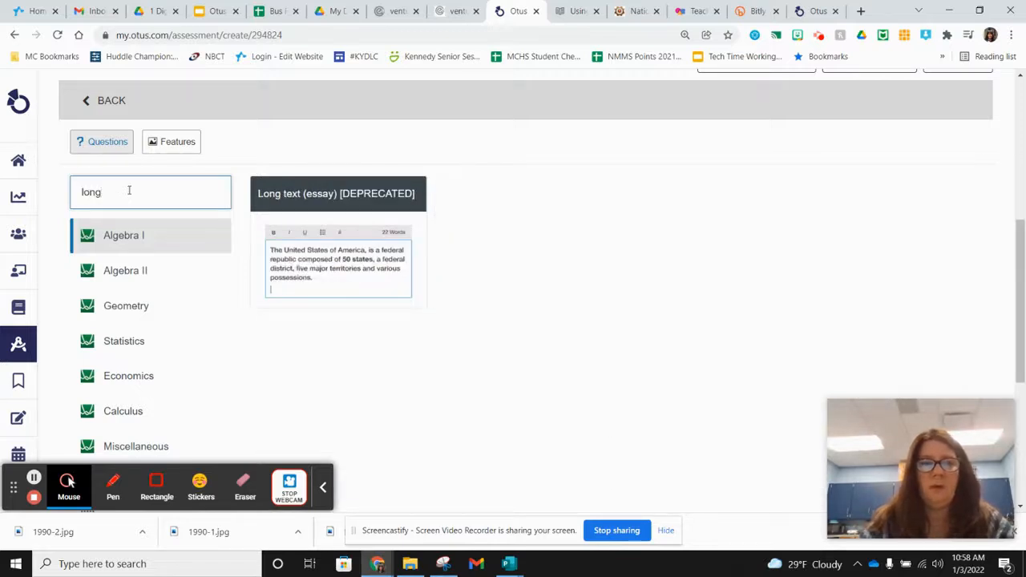
left_click(366, 241)
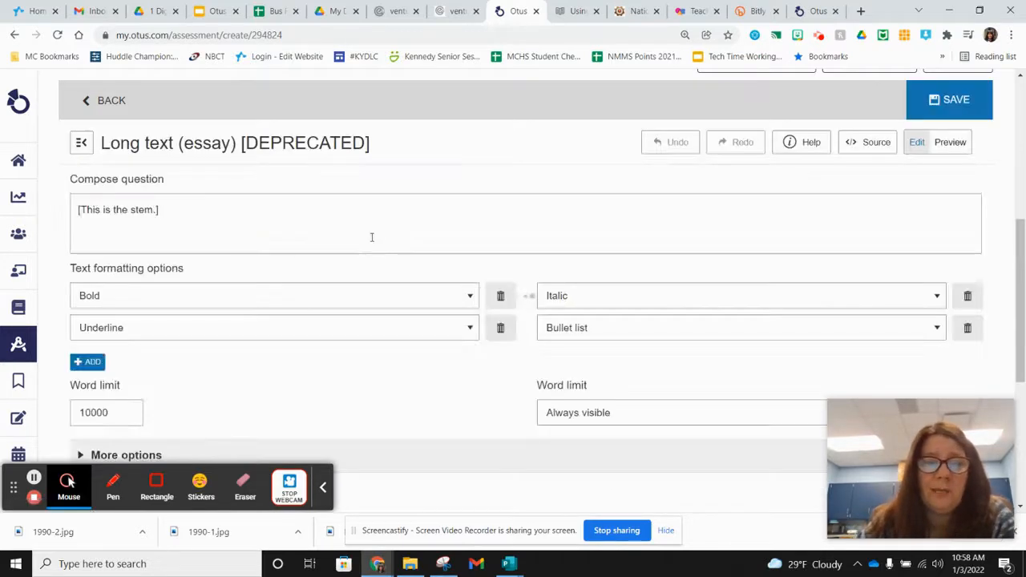
Replace the essay's placeholder stem with "What historic truth does Reagan cite to justify cutting back on the federal government?" copied from the existing item's preview
left_click(186, 217)
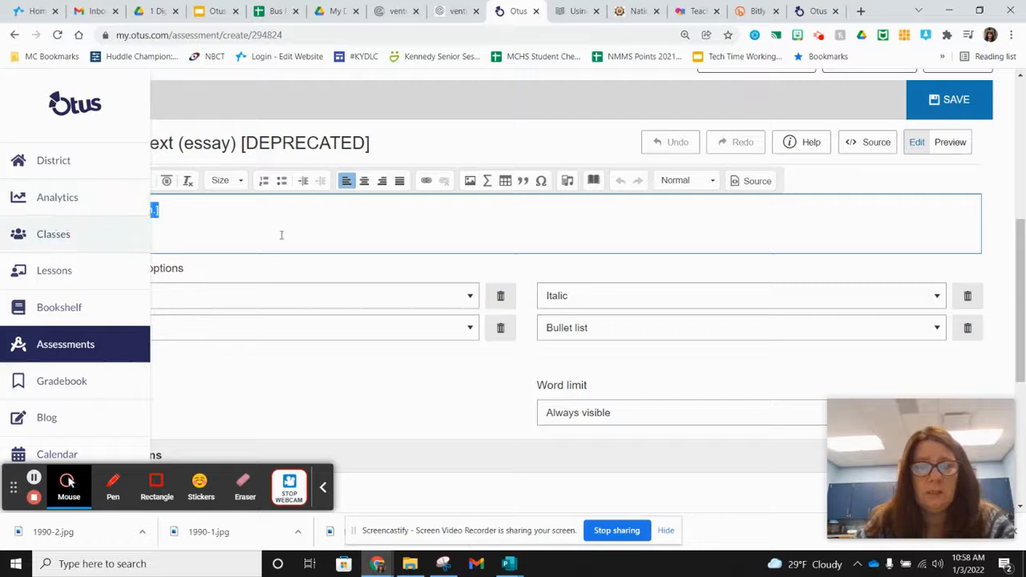
key("BackSpace")
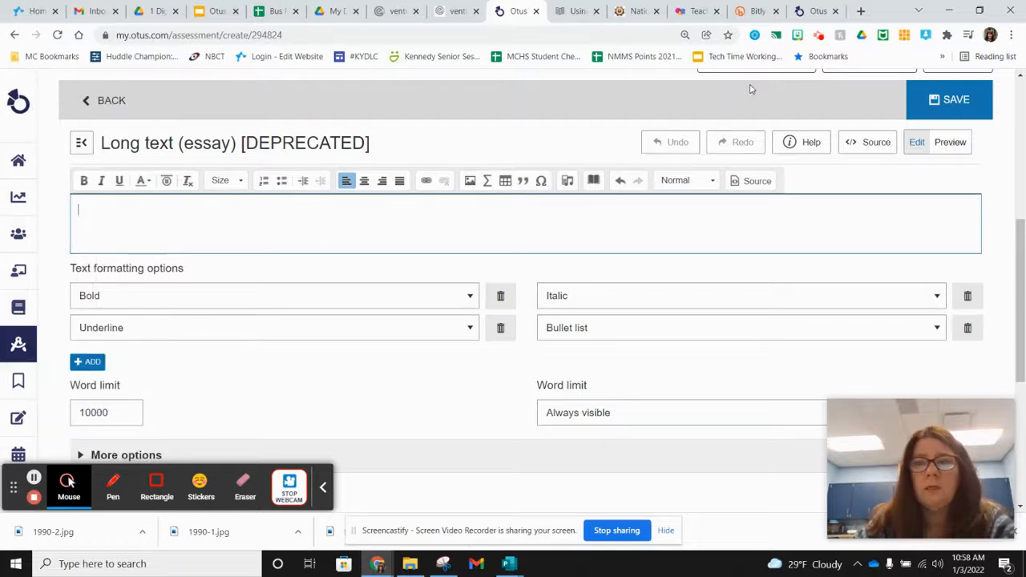
left_click(815, 11)
scroll(781, 286, "down", 4)
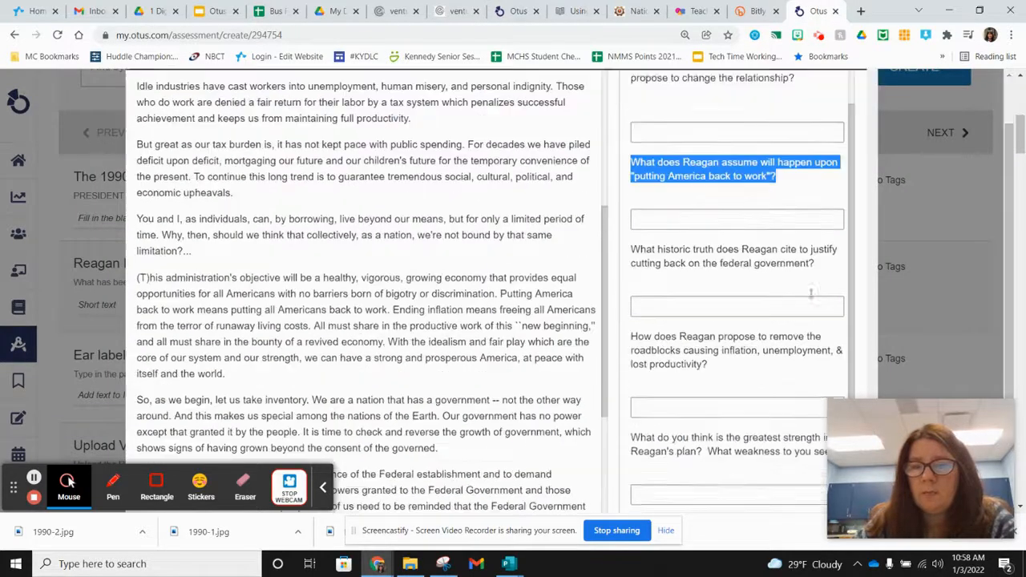
left_click_drag(816, 253, 633, 237)
key("ctrl+c")
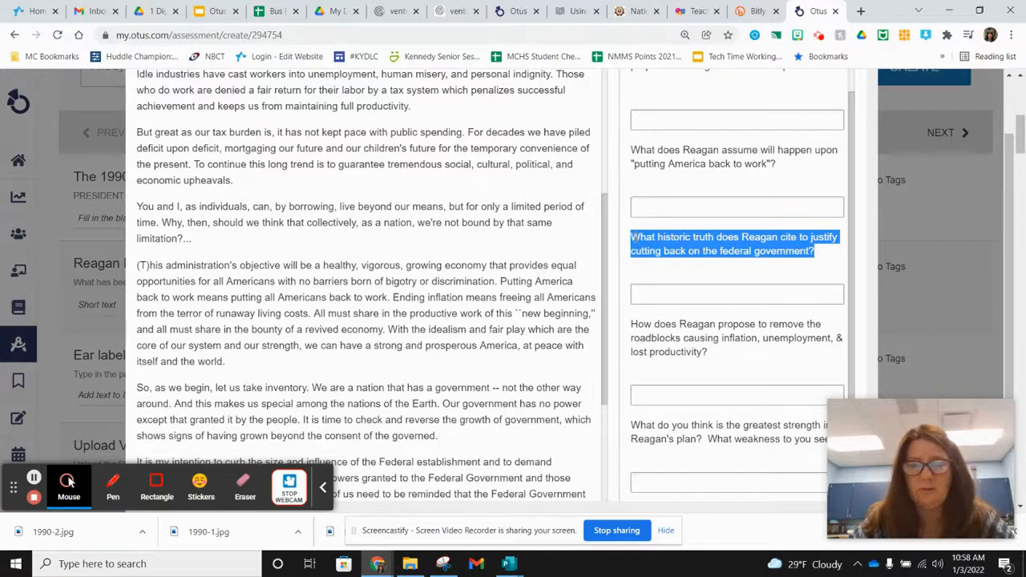
left_click(515, 11)
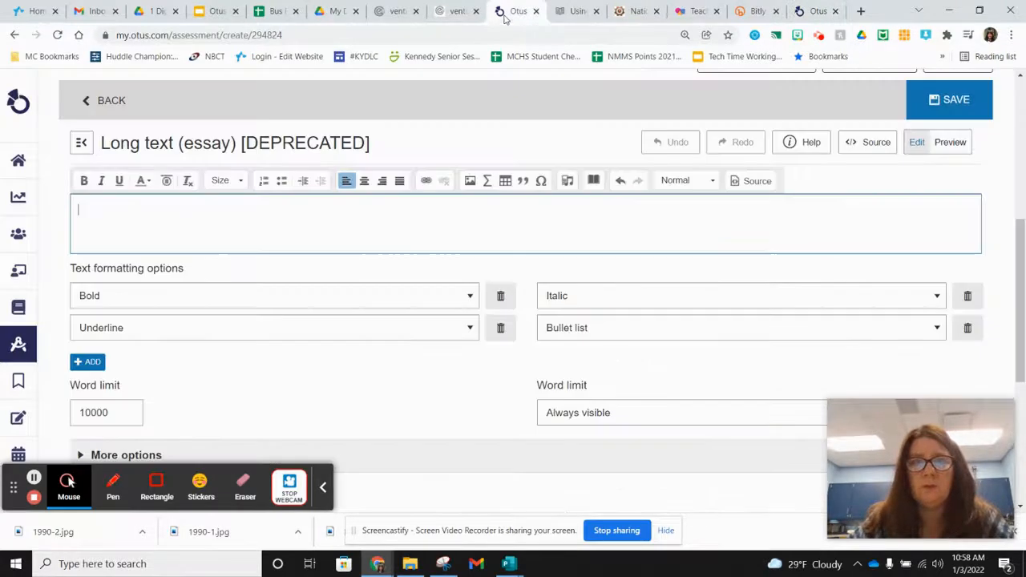
key("ctrl+v")
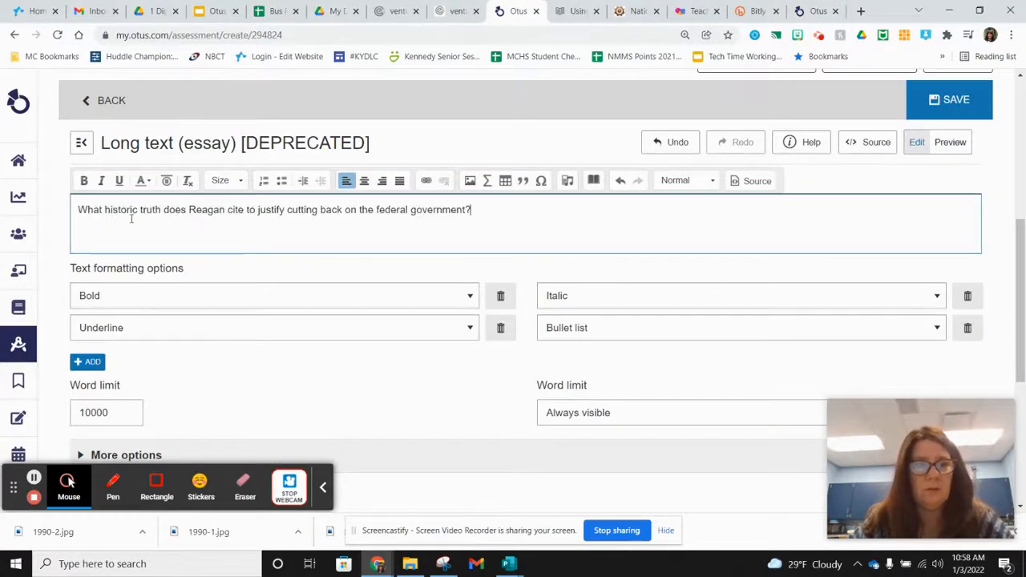
Review the essay question's formatting and word limit settings, then save the question
scroll(321, 233, "down", 2)
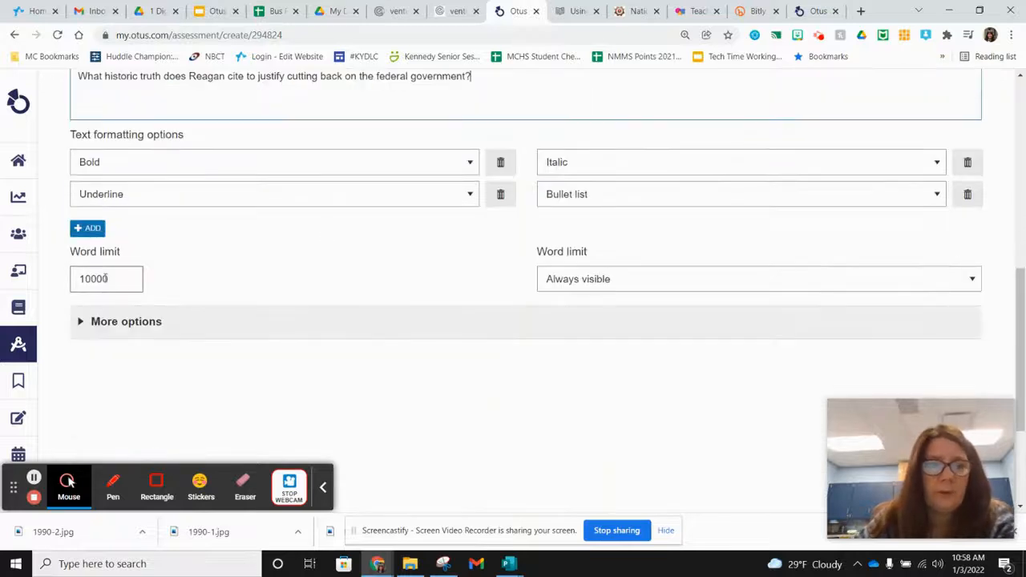
scroll(249, 259, "down", 3)
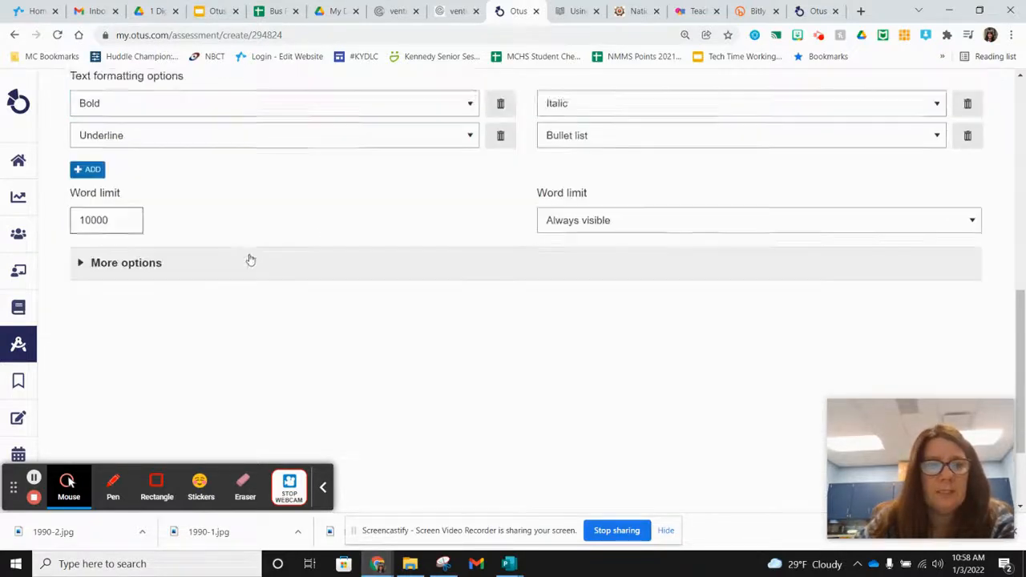
scroll(390, 339, "up", 5)
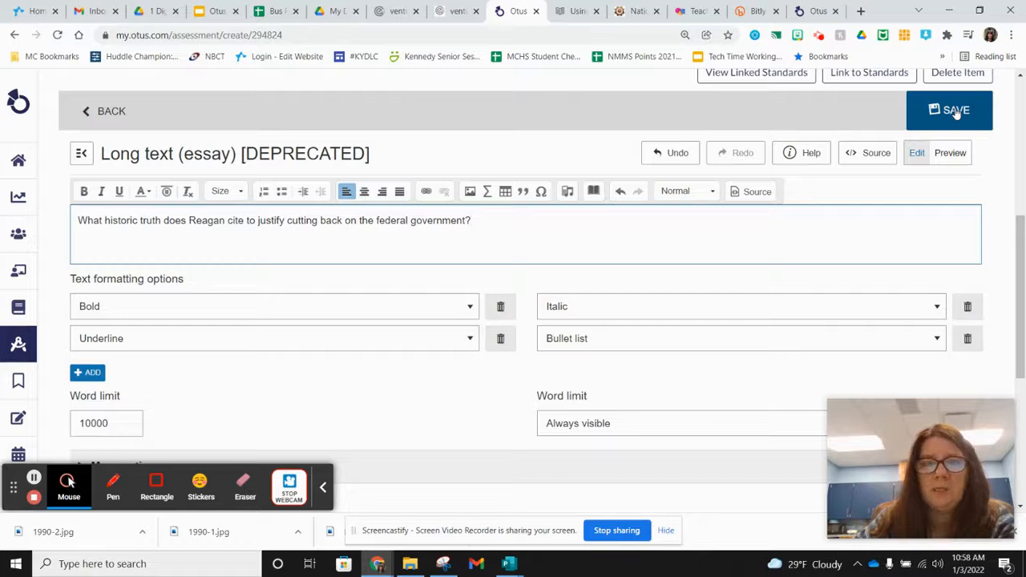
left_click(954, 111)
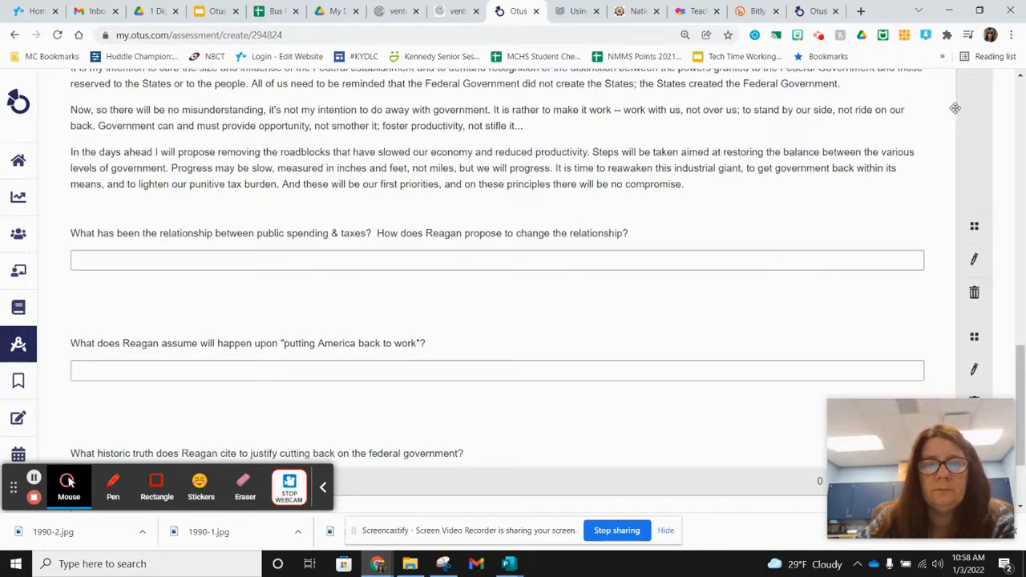
Add a Short text question below the historic truth essay question by searching the question types for "short"
scroll(350, 318, "down", 2)
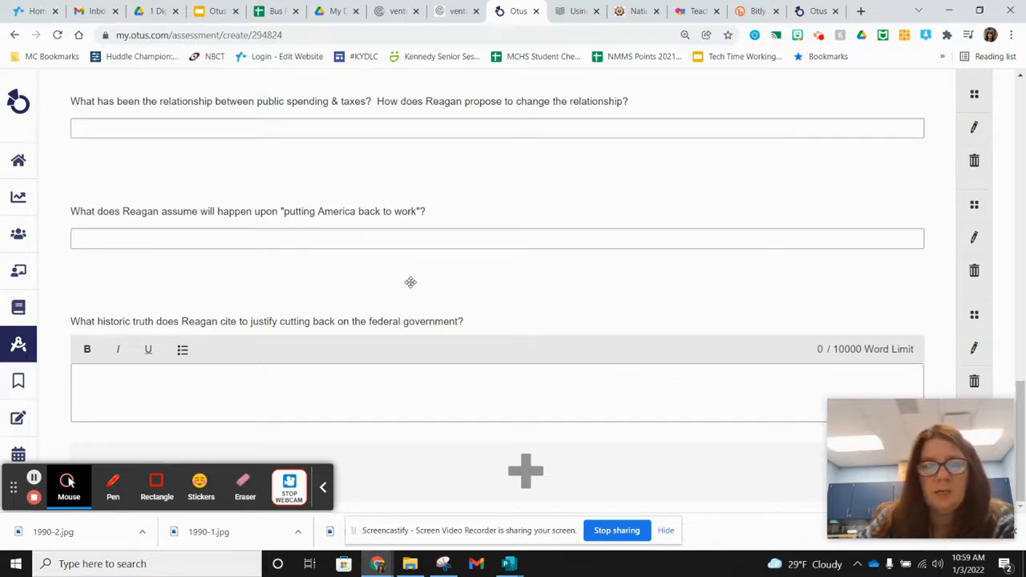
left_click(528, 473)
scroll(167, 172, "up", 5)
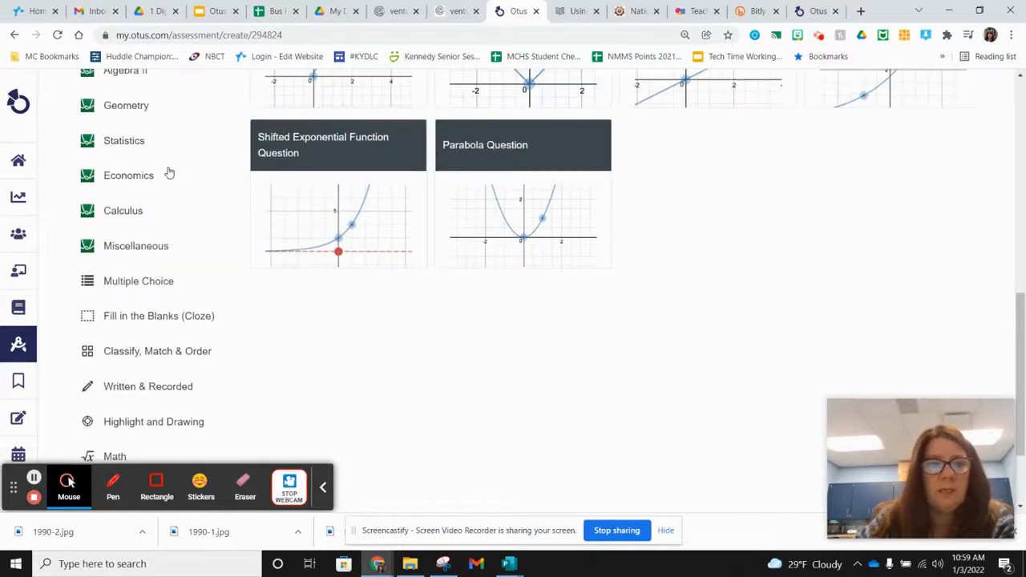
left_click(143, 189)
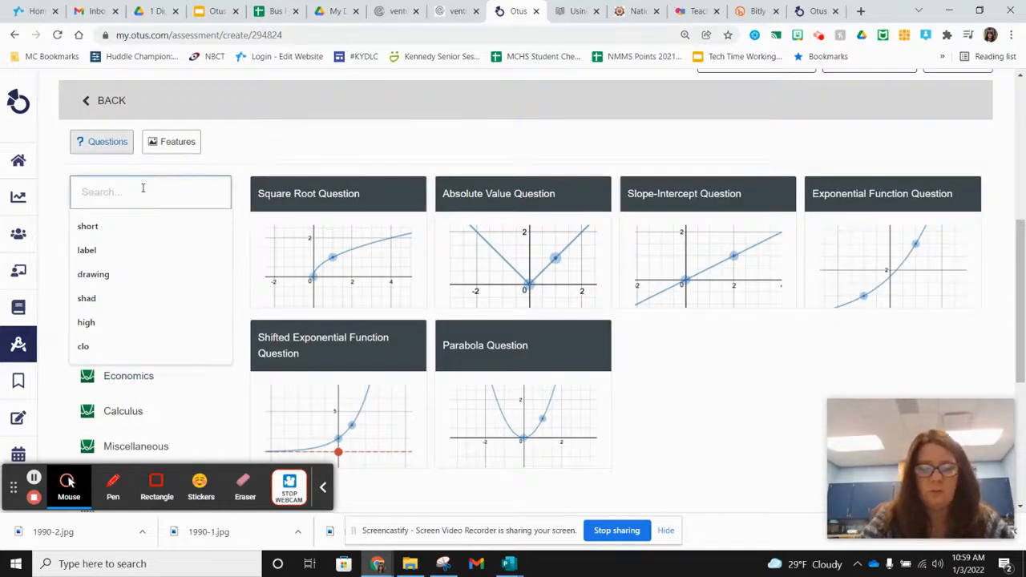
type("short")
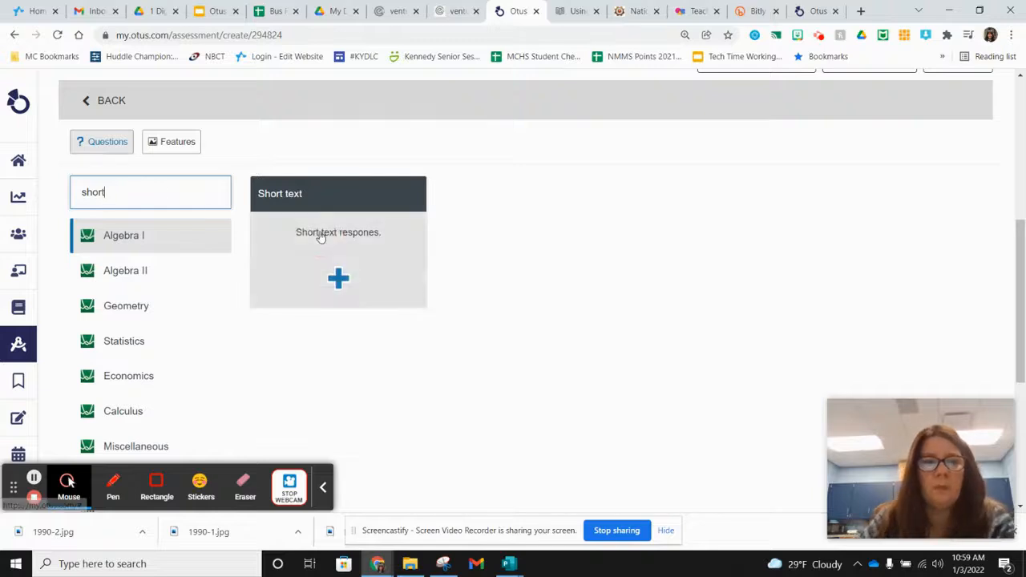
left_click(321, 234)
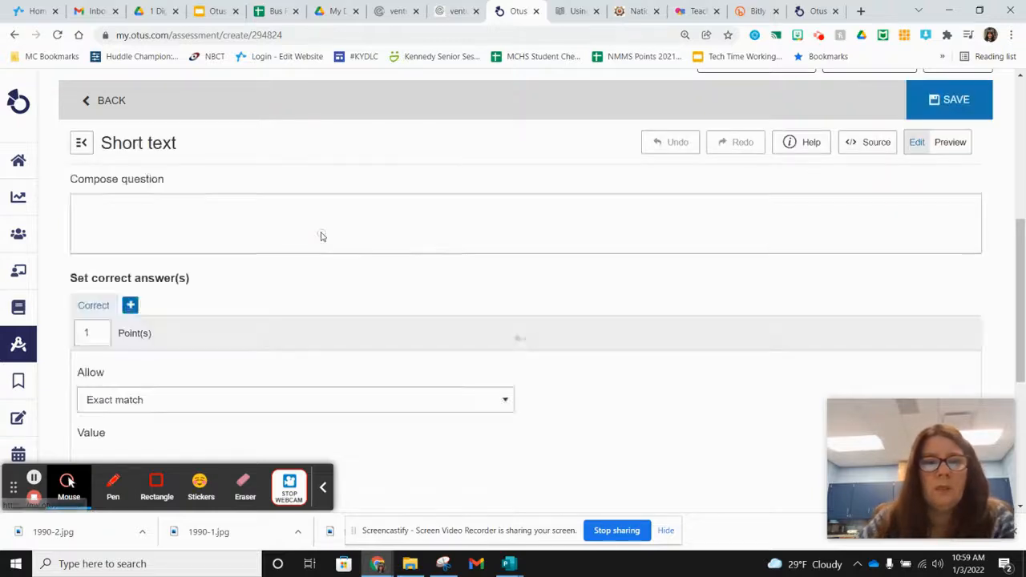
Fill the new question with "How does Reagan propose to remove the roadblocks causing inflation, unemployment, & lost productivity?" copied from the existing item's preview
left_click(818, 10)
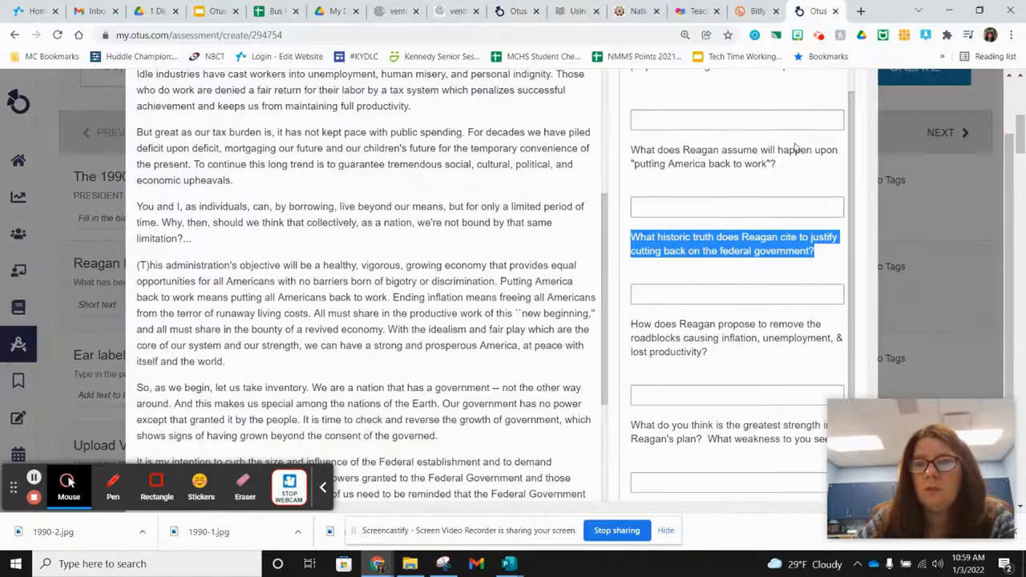
left_click_drag(704, 357, 632, 323)
key("ctrl+c")
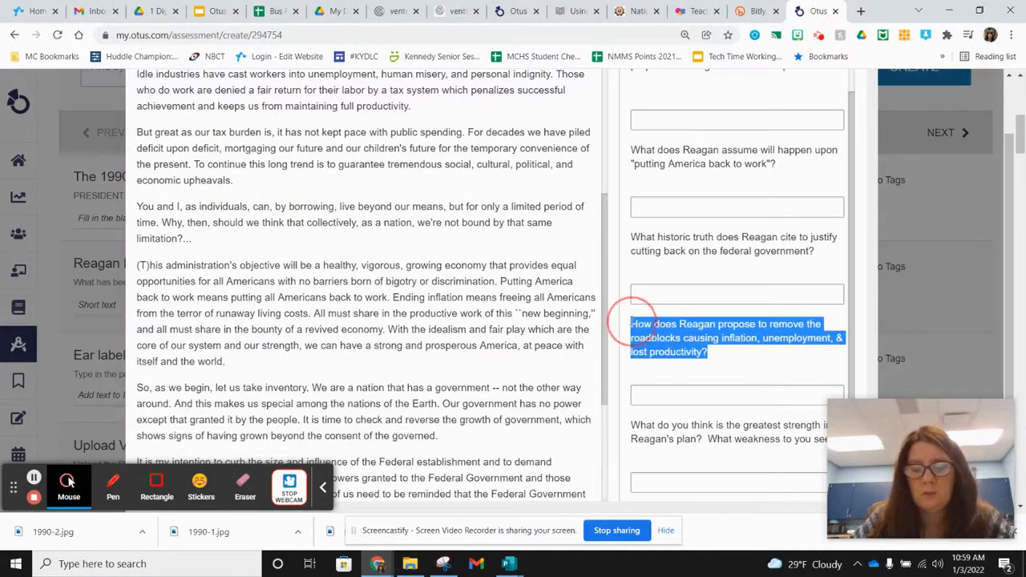
left_click(517, 11)
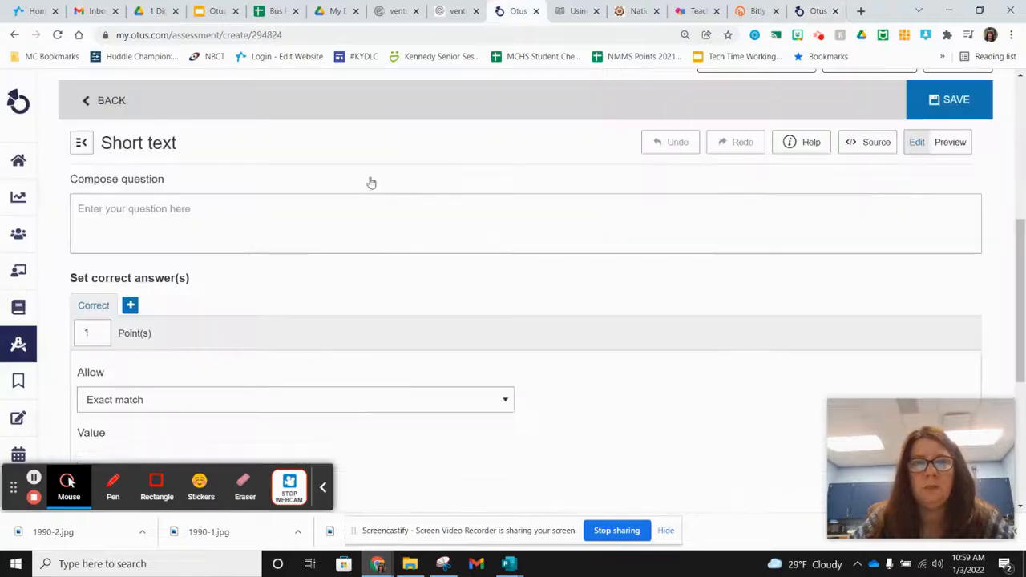
left_click(130, 211)
key("ctrl+v")
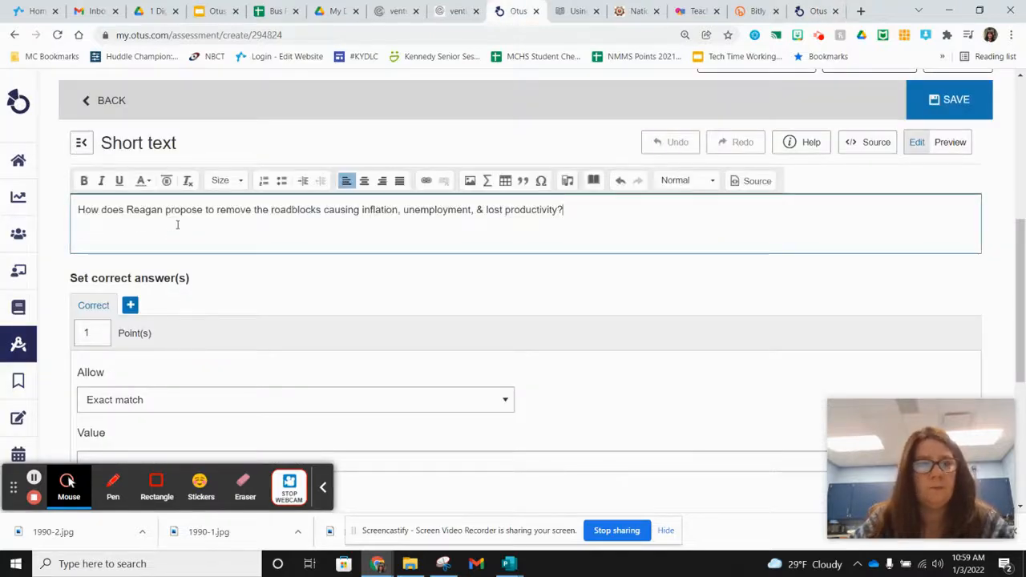
Review the roadblocks question's correct answer settings, then save the question
scroll(239, 273, "down", 2)
scroll(214, 296, "down", 1)
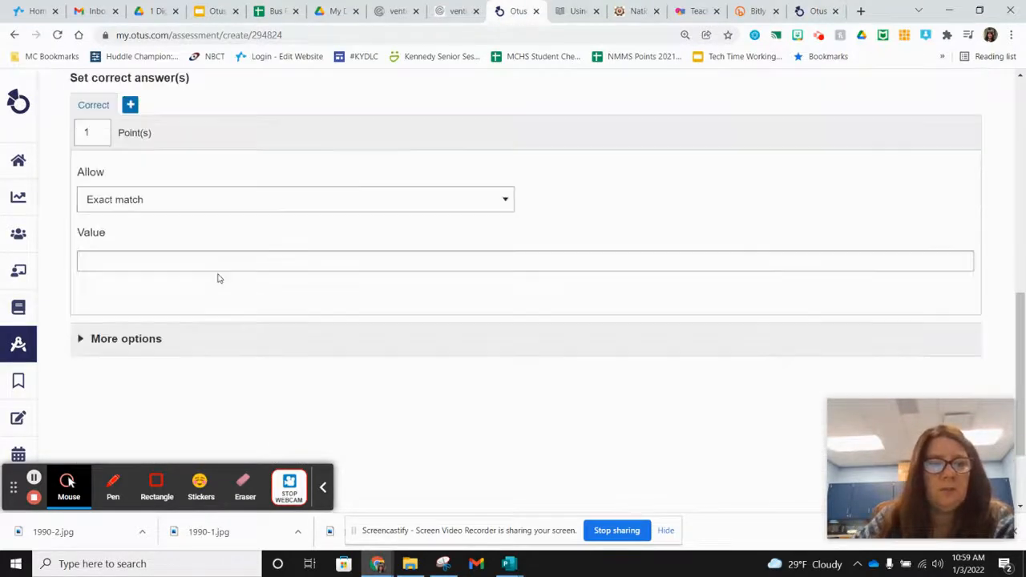
scroll(616, 304, "up", 3)
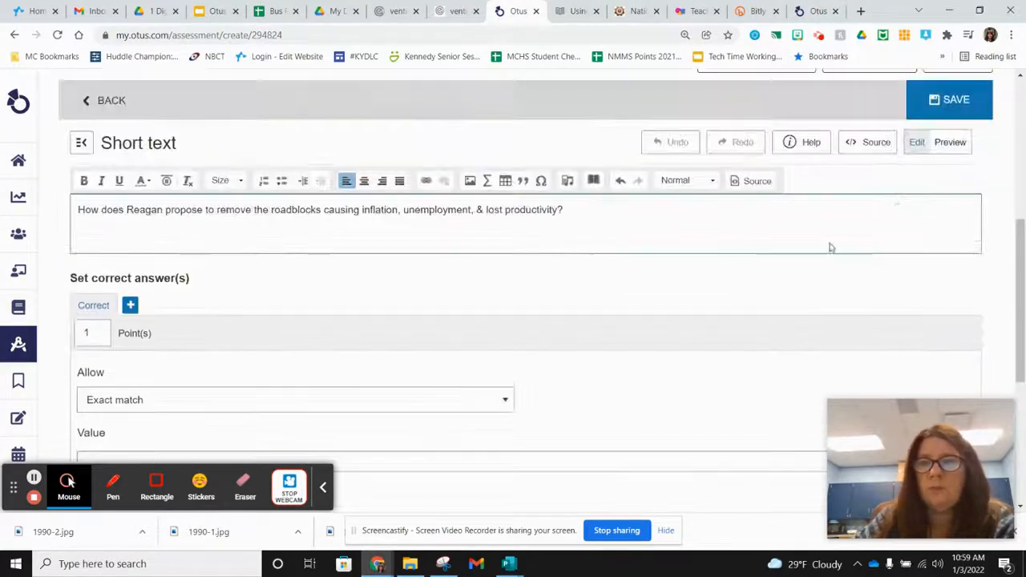
left_click(938, 109)
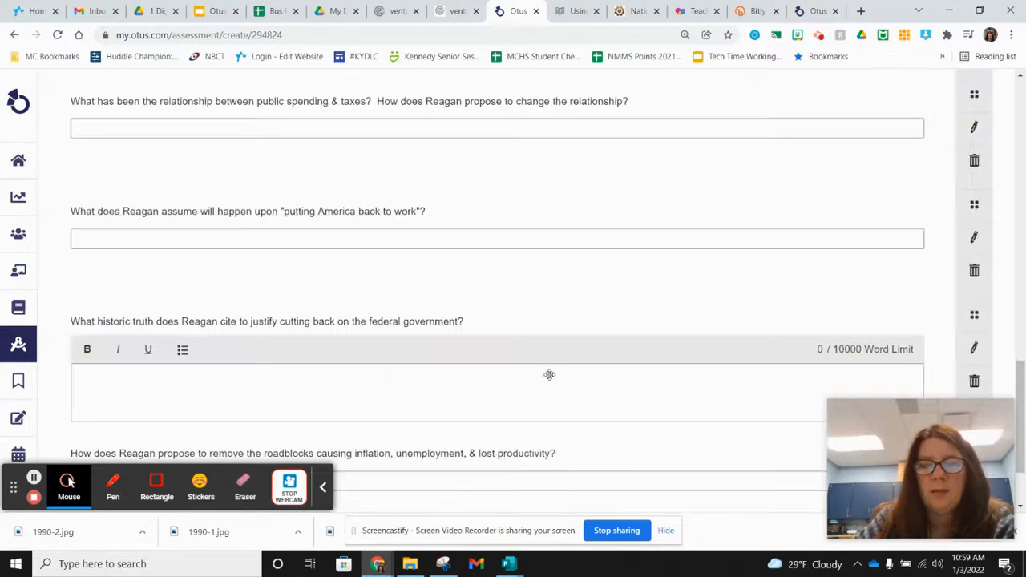
Add another Short text question below the roadblocks question by searching the question types for "short"
left_click(525, 473)
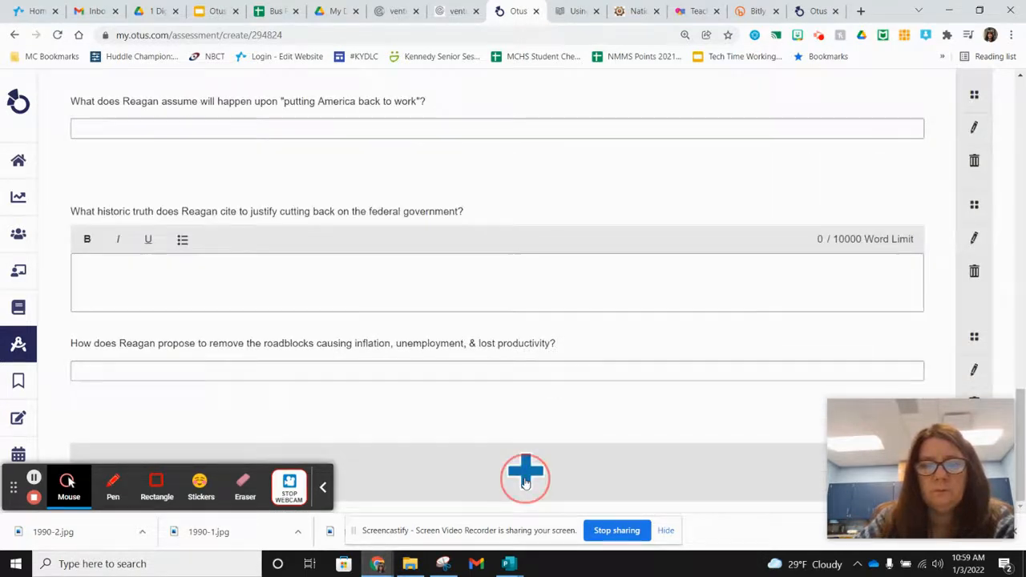
scroll(213, 245, "up", 3)
left_click(118, 200)
type("short")
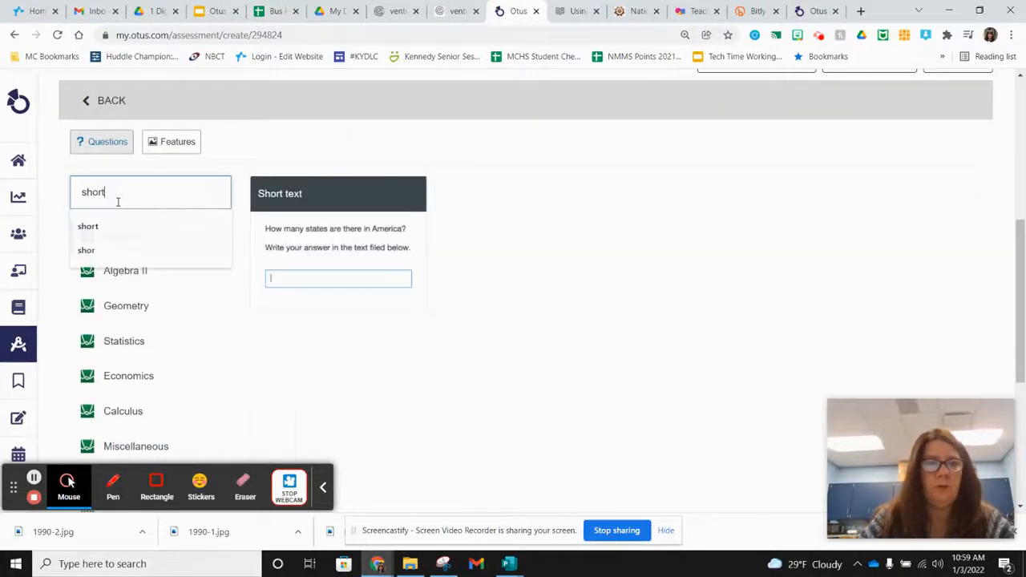
left_click(331, 246)
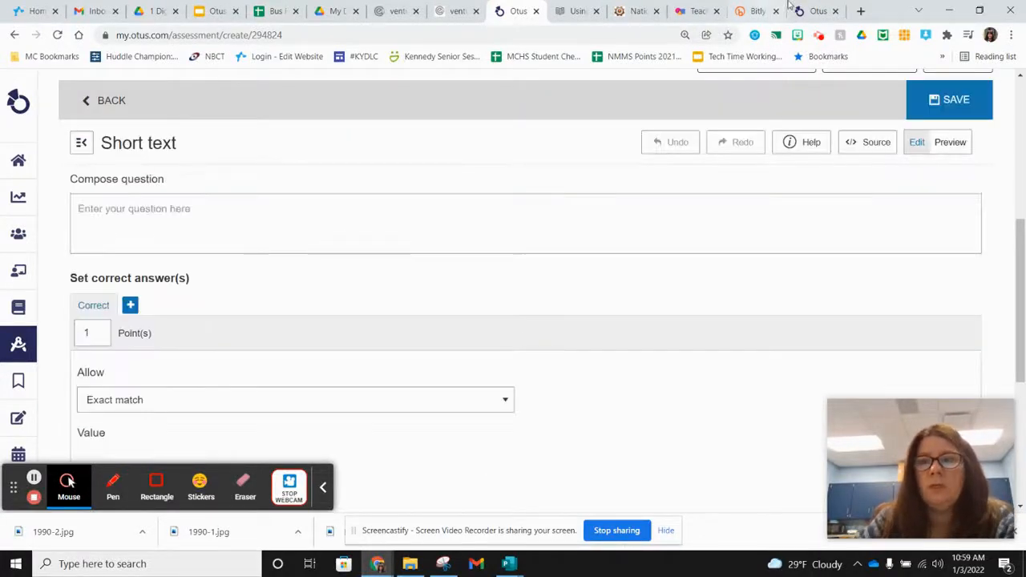
Fill the question with "What do you think is the greatest strength in Reagan's plan? What weakness to you see?" from the existing item, then save it
left_click(811, 12)
scroll(855, 284, "down", 3)
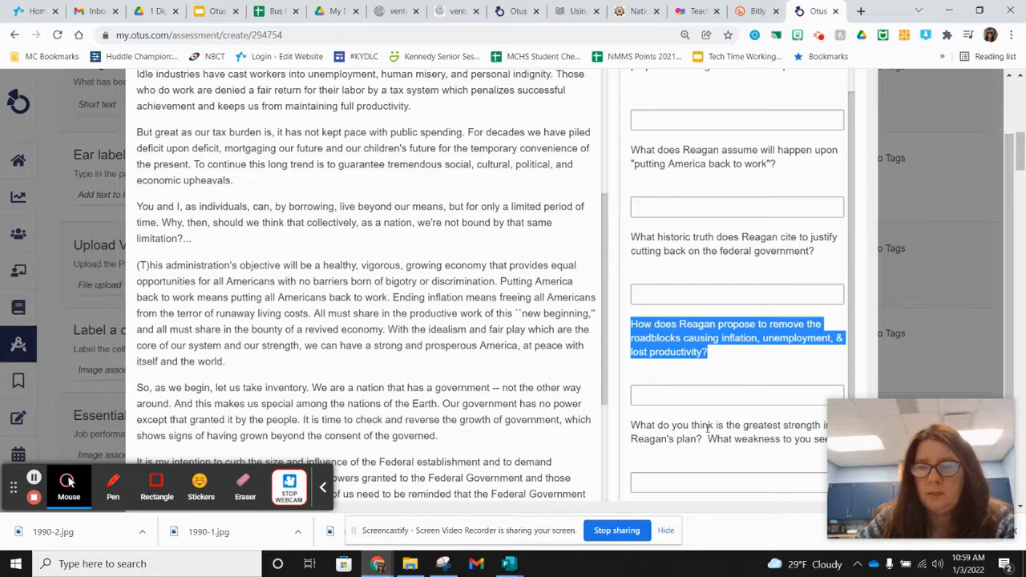
left_click_drag(632, 423, 838, 436)
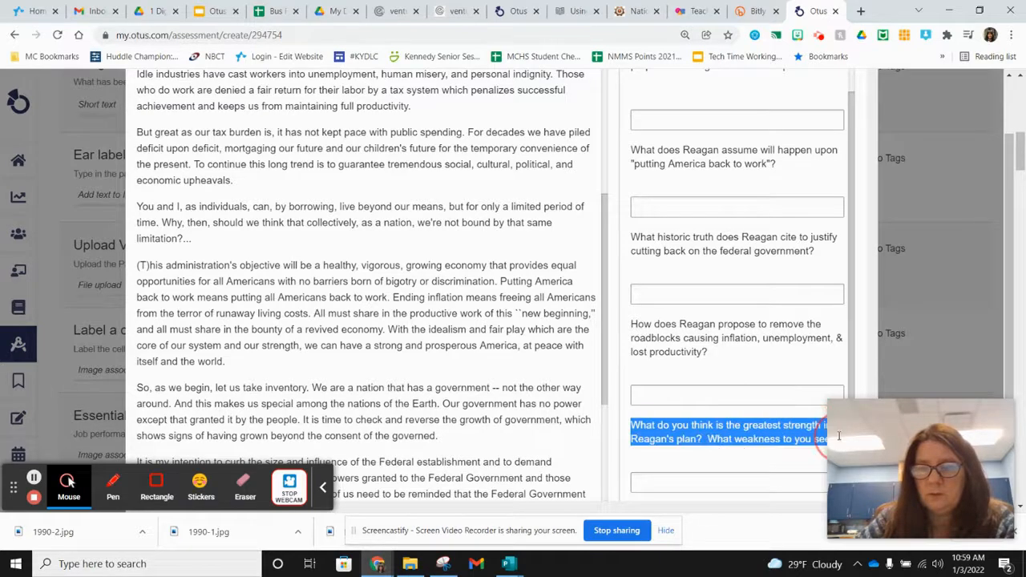
left_click(513, 11)
left_click(197, 222)
type("What do you think is the greatest strength in Reagan's plan?  What weakness to you see?")
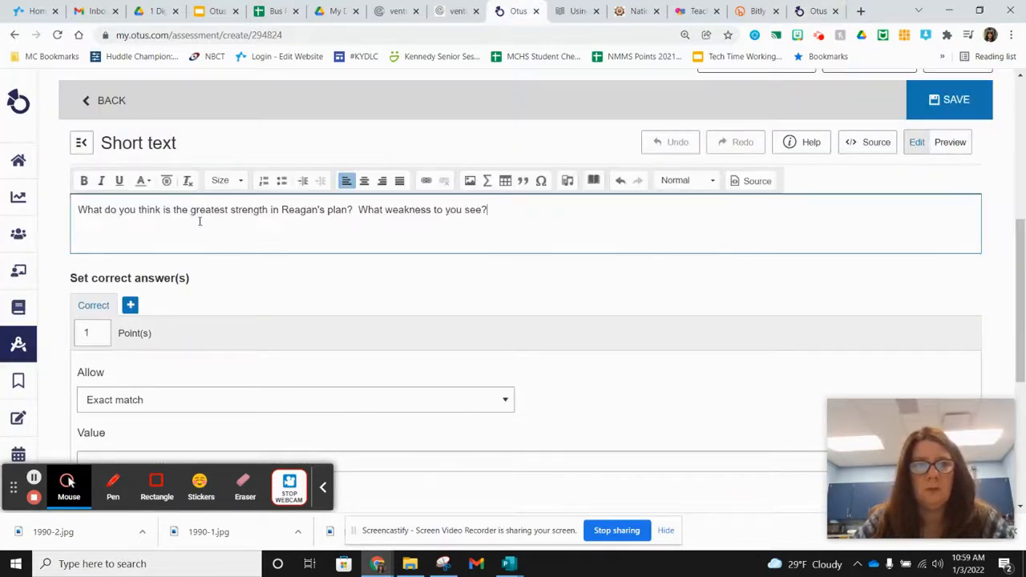
left_click(934, 106)
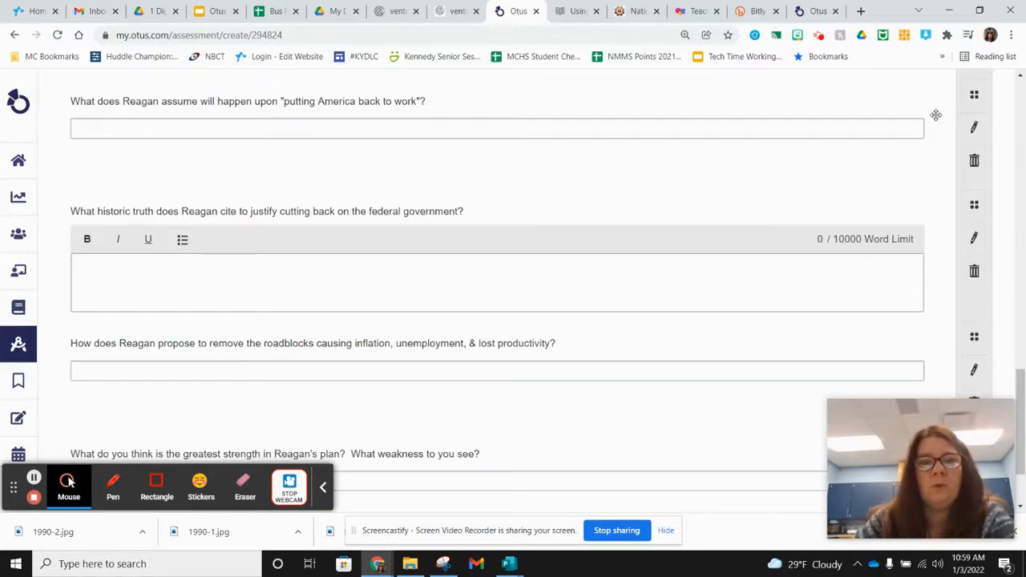
Review the Reagan Revolution item's directions, inaugural address passage and questions in their single-column arrangement
scroll(792, 236, "up", 5)
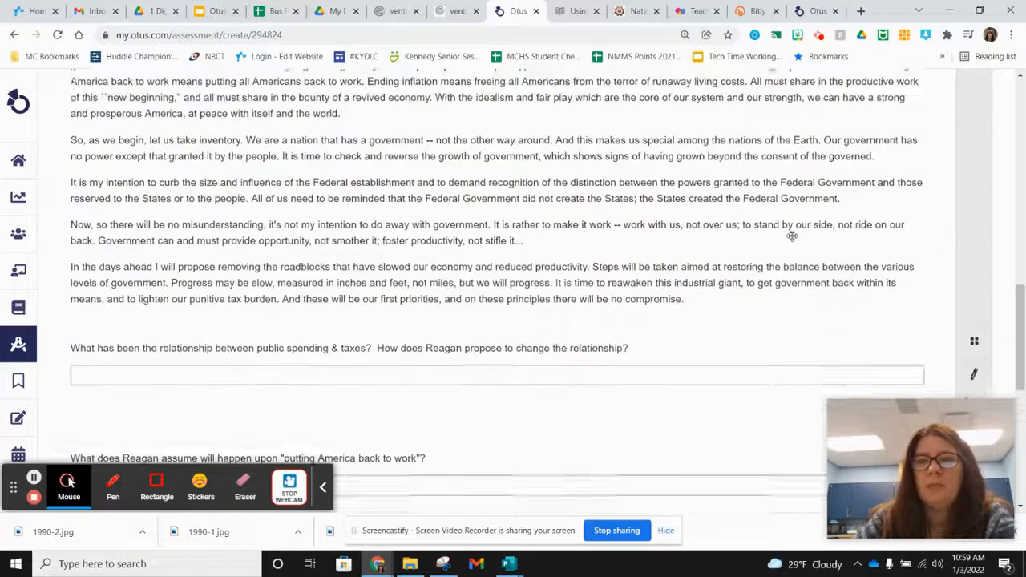
scroll(792, 236, "up", 8)
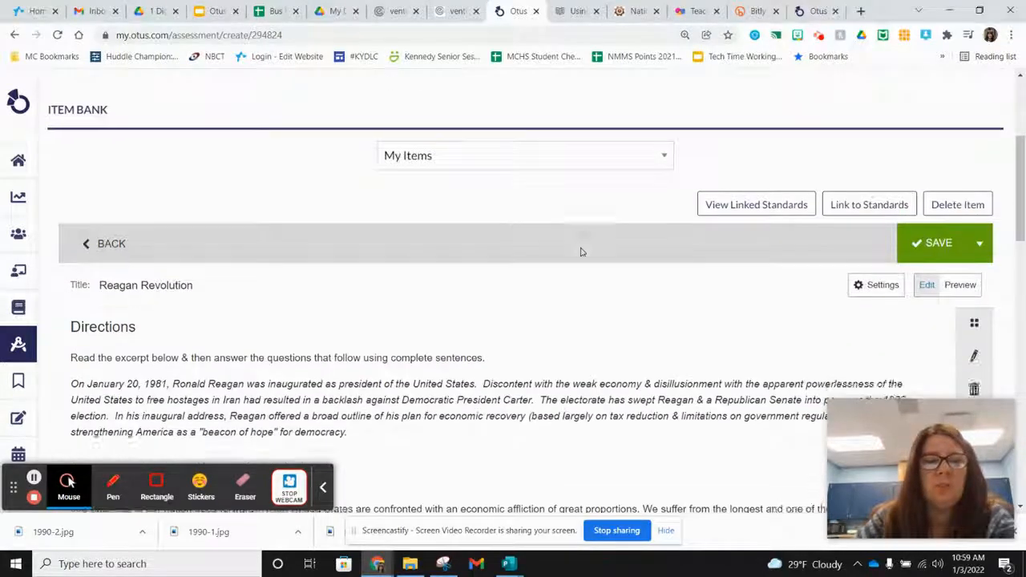
scroll(582, 252, "down", 2)
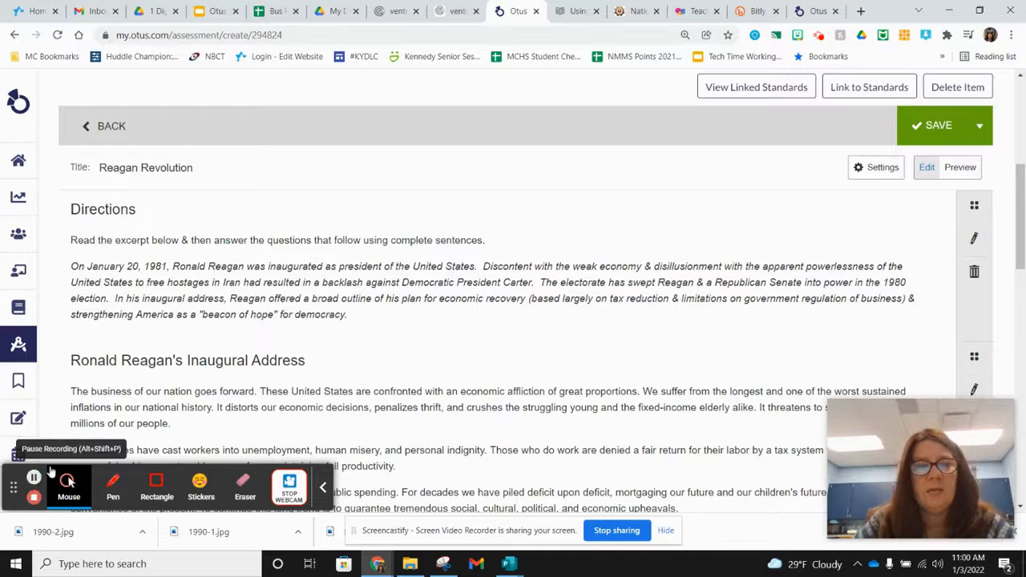
scroll(567, 322, "down", 5)
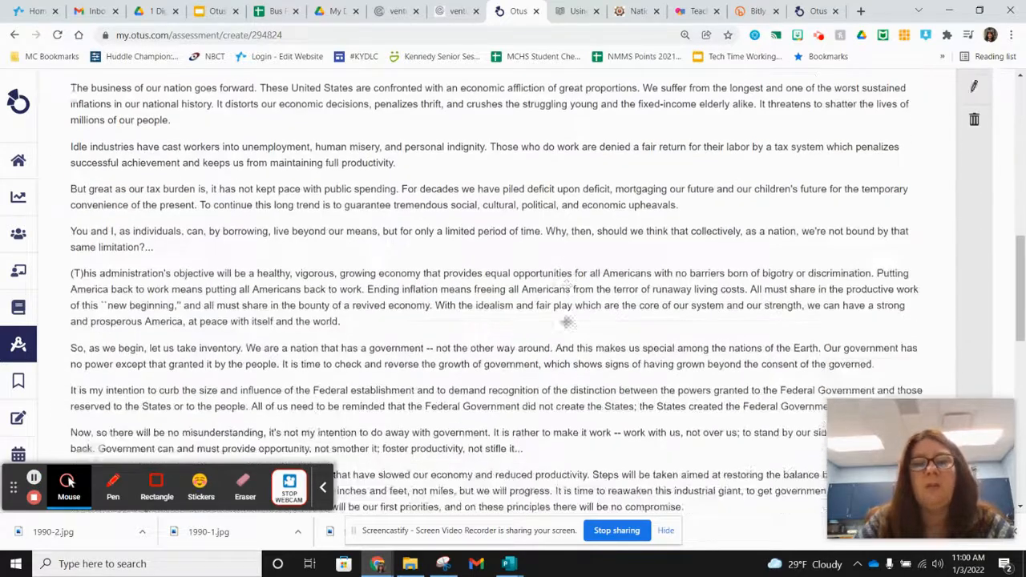
scroll(566, 322, "down", 6)
scroll(566, 322, "up", 7)
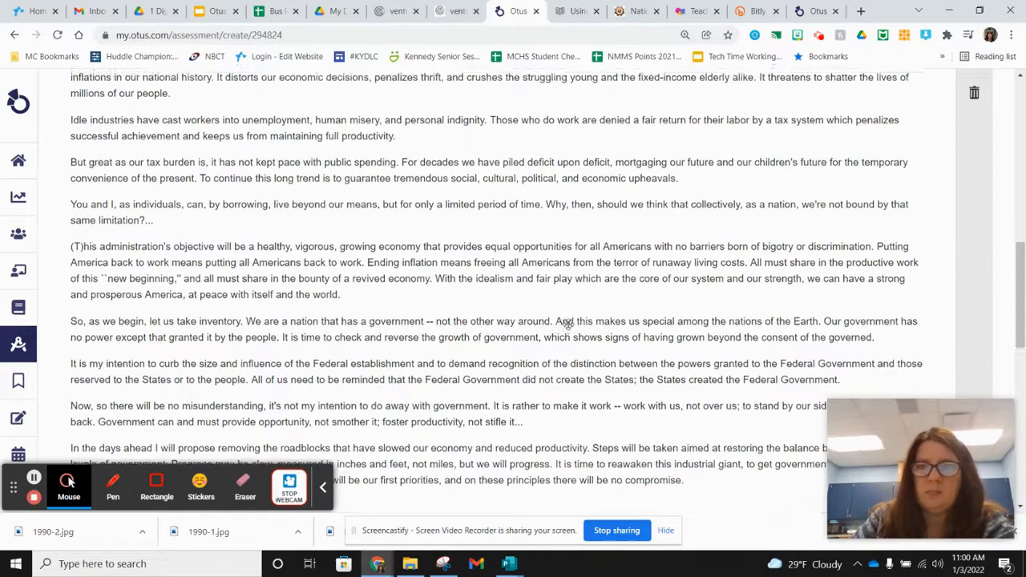
scroll(567, 323, "up", 5)
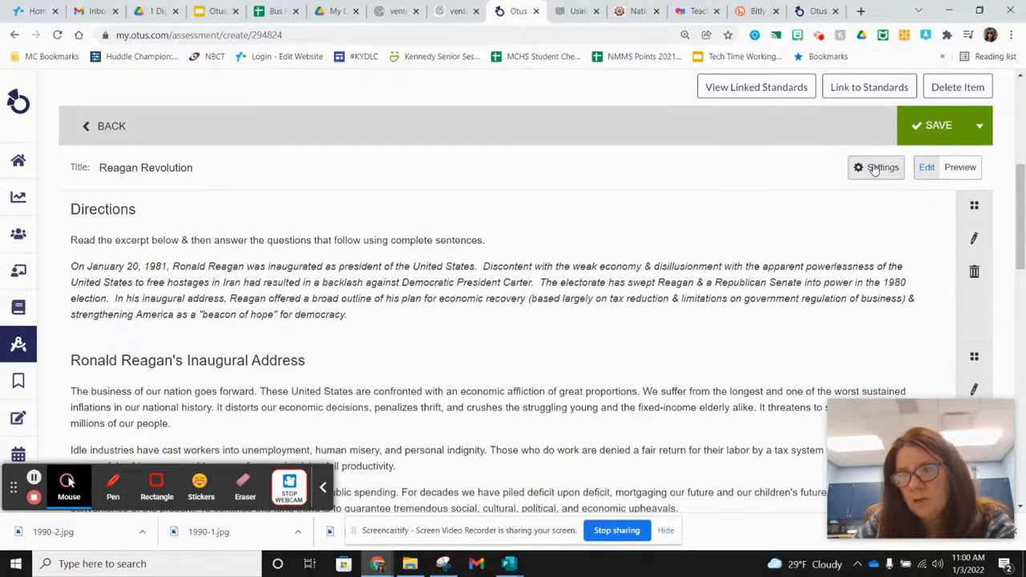
Set the item's layout to 70 | 30 columns with a vertical divider shown, and apply the settings
left_click(873, 169)
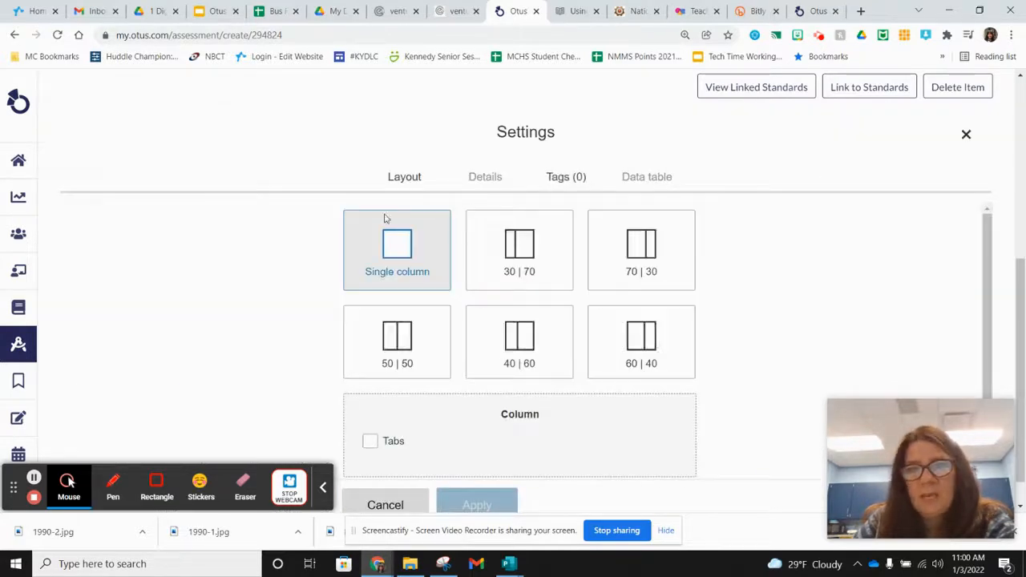
scroll(303, 242, "down", 1)
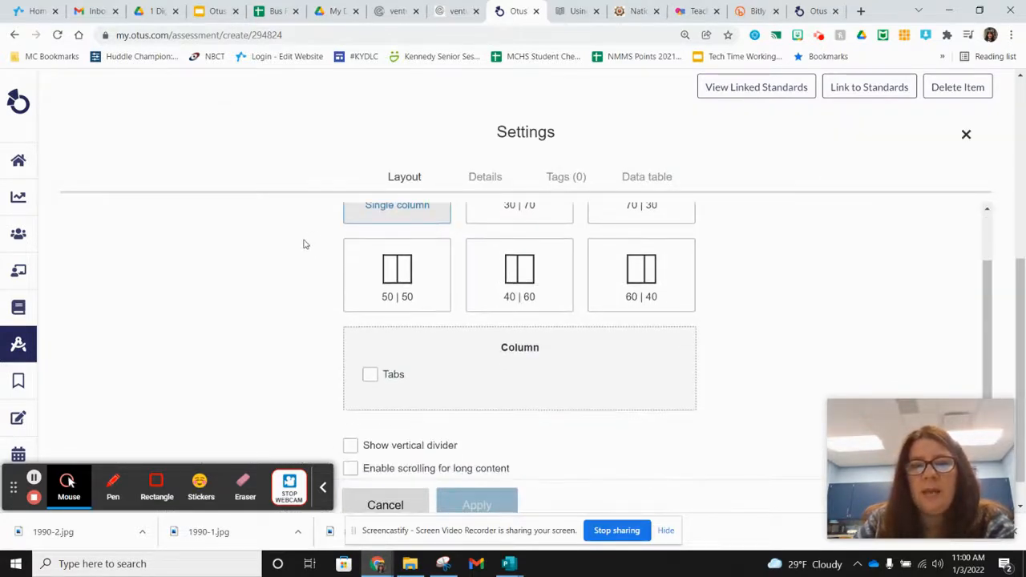
scroll(303, 244, "up", 1)
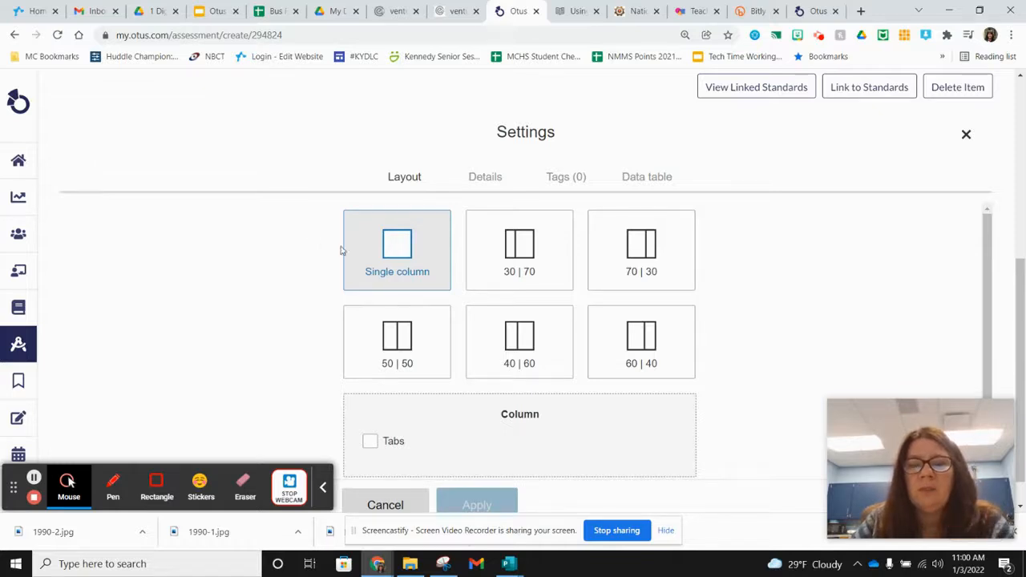
left_click(647, 247)
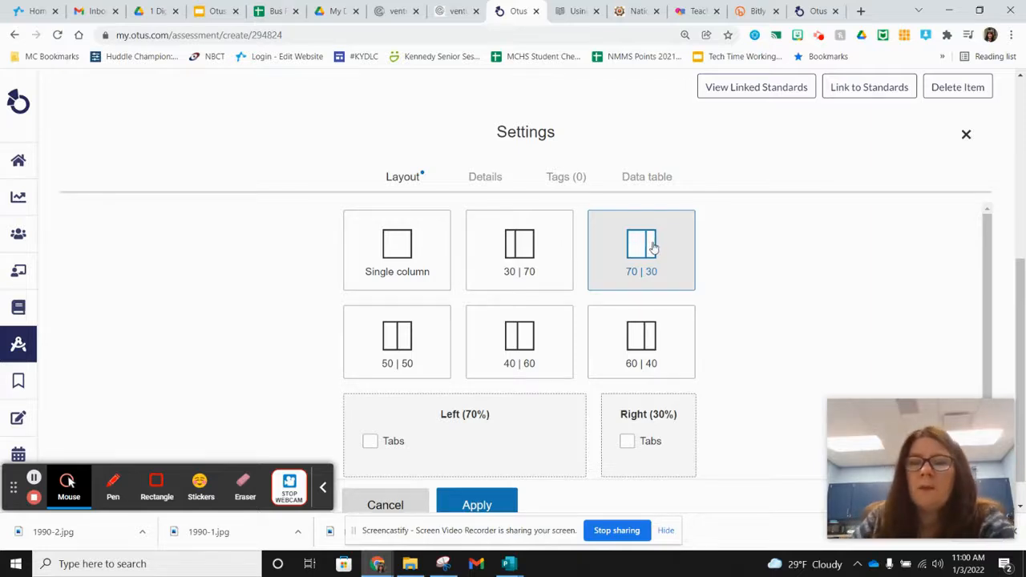
scroll(537, 308, "down", 2)
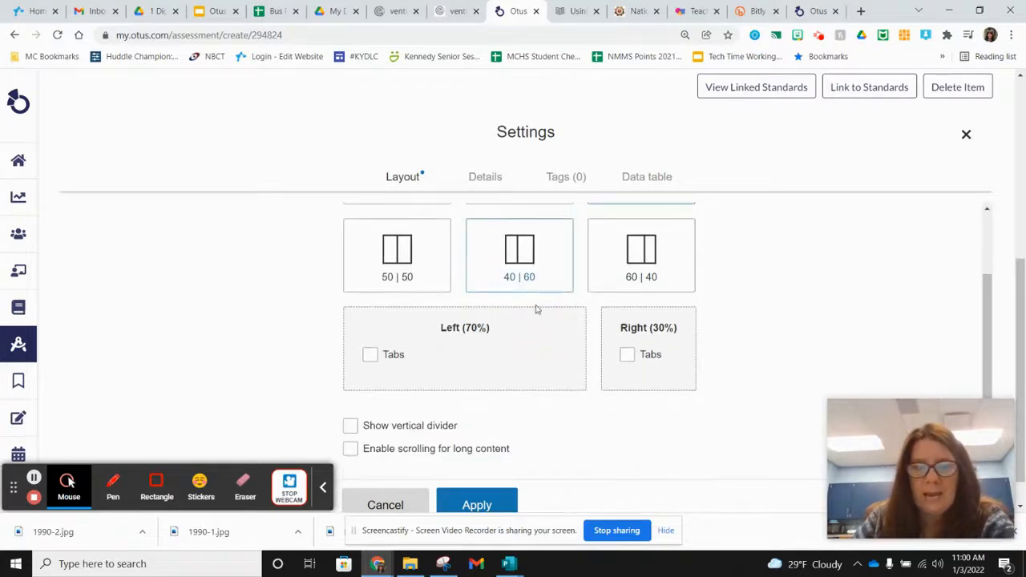
left_click(351, 426)
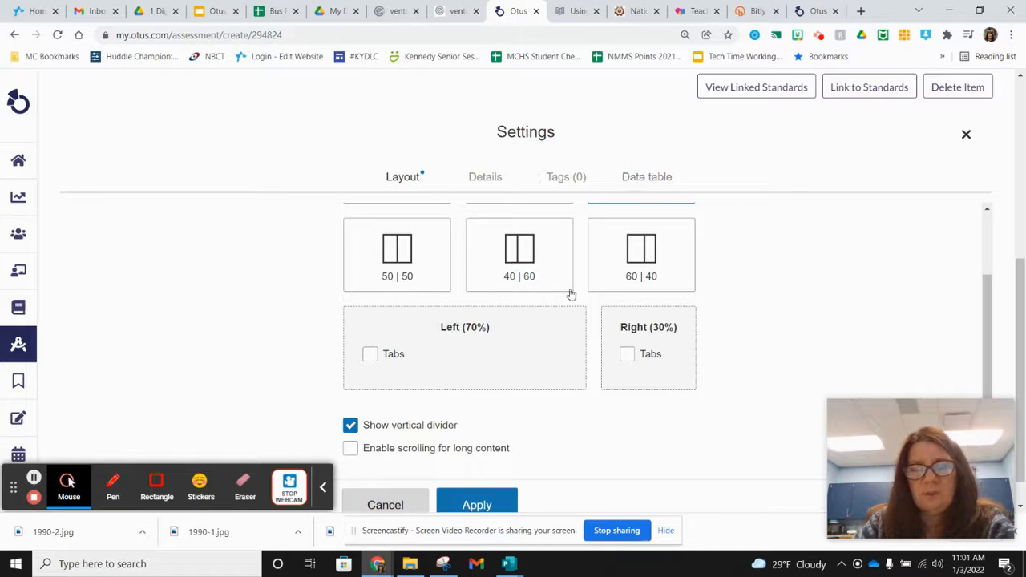
left_click(479, 504)
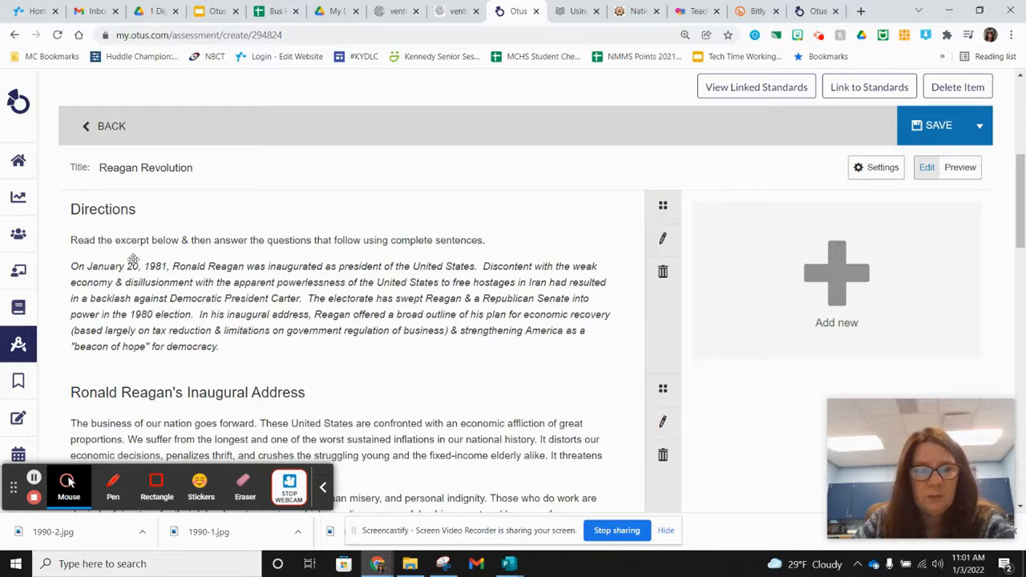
Try to move the public spending & taxes question from beneath the passage into the empty 30% column
scroll(344, 309, "down", 2)
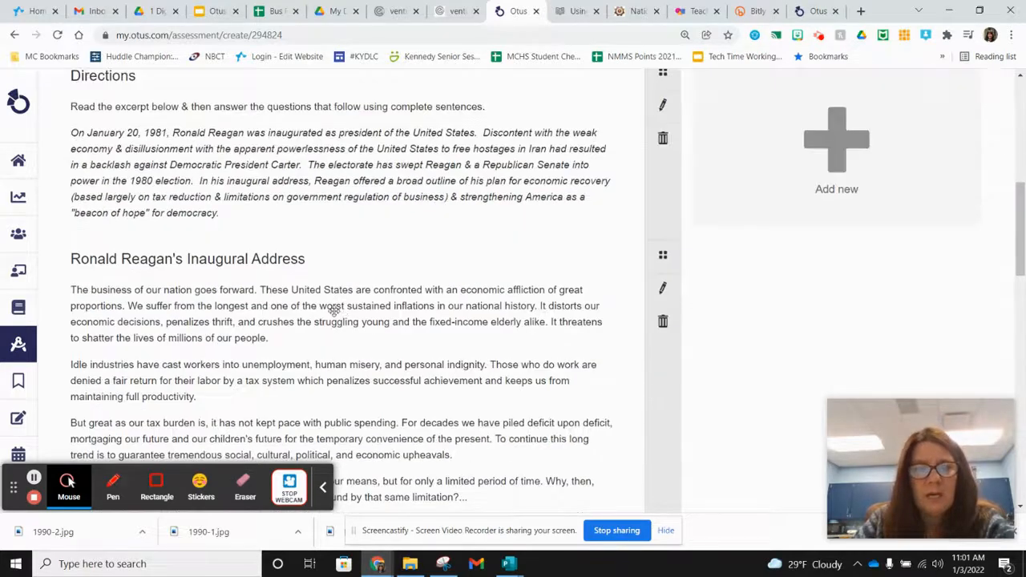
scroll(357, 300, "down", 10)
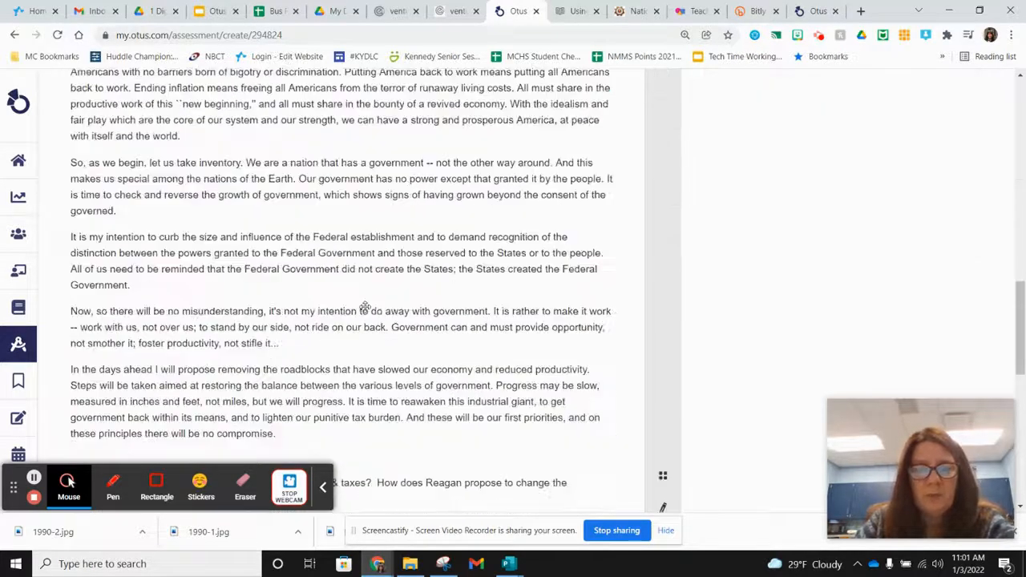
scroll(365, 301, "up", 2)
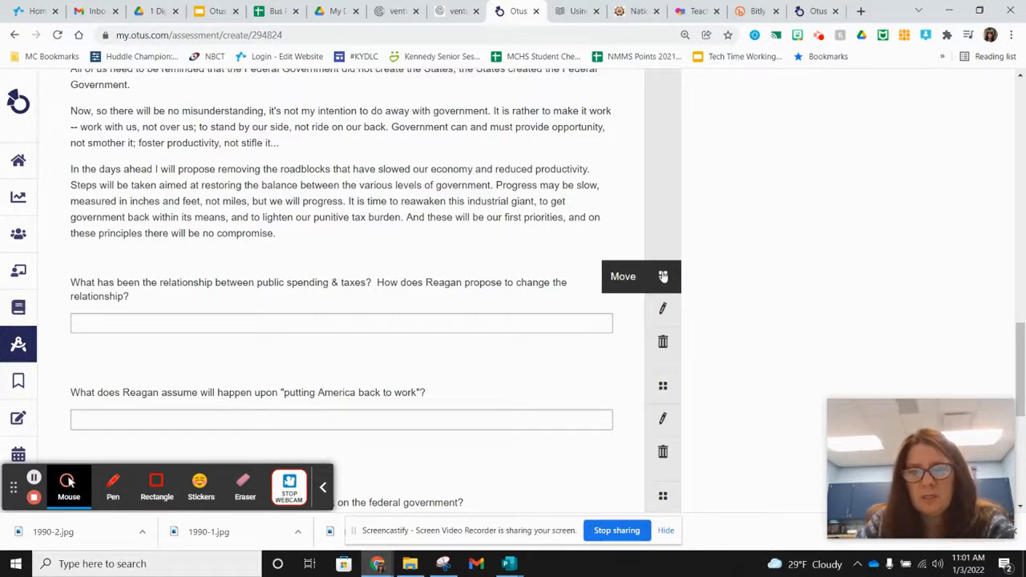
left_click_drag(663, 276, 864, 115)
scroll(838, 176, "up", 12)
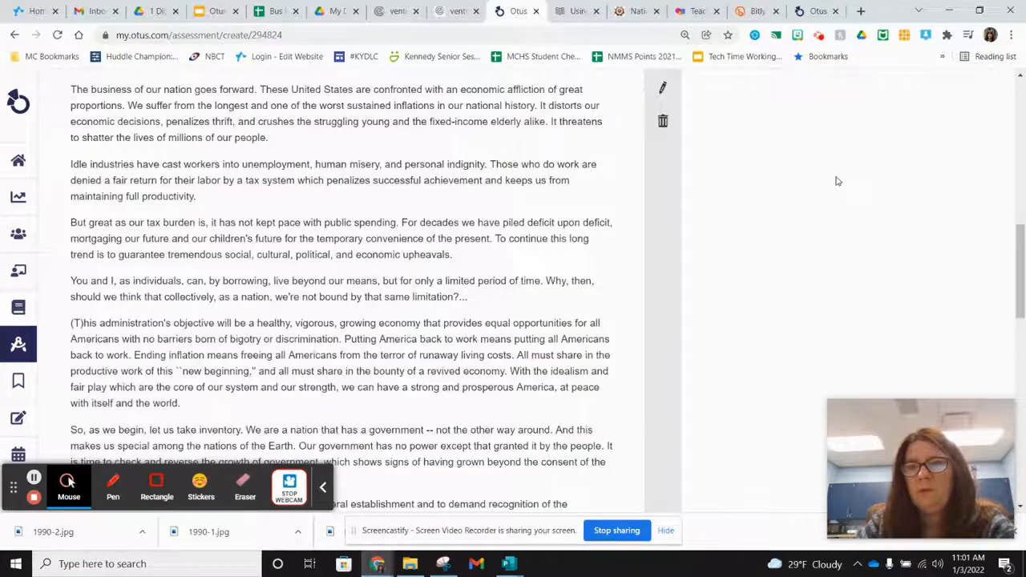
scroll(839, 185, "up", 3)
Place the public spending & taxes question at the top of the 30% column, beside the directions
scroll(836, 184, "down", 11)
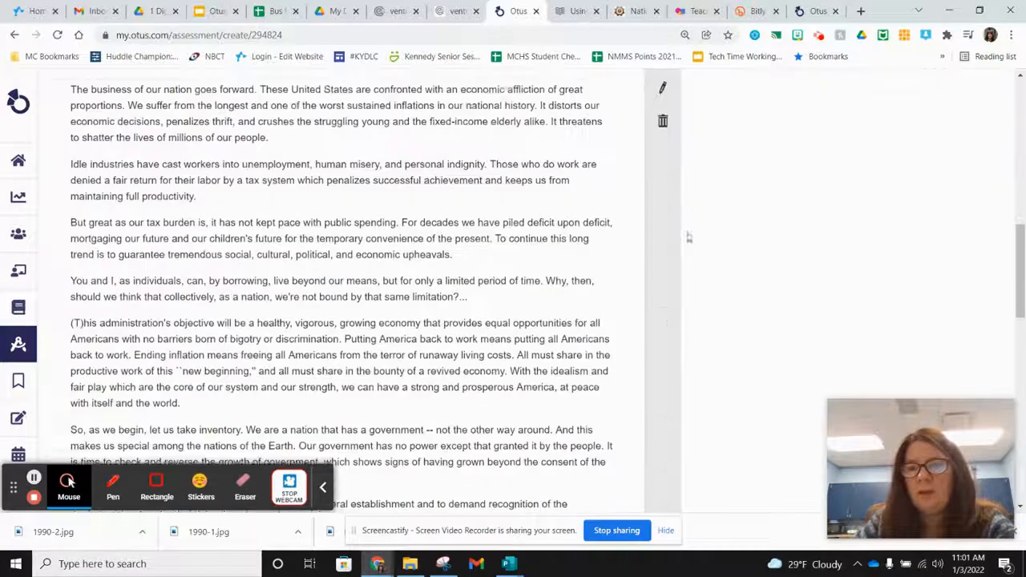
scroll(545, 279, "down", 3)
scroll(521, 279, "up", 3)
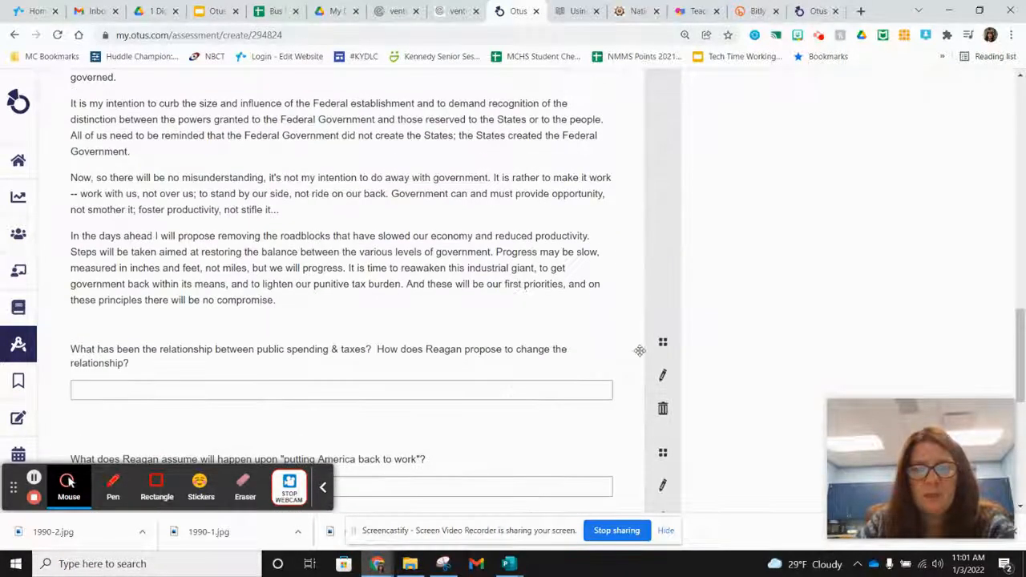
left_click_drag(662, 343, 586, 114)
left_click_drag(164, 77, 819, 166)
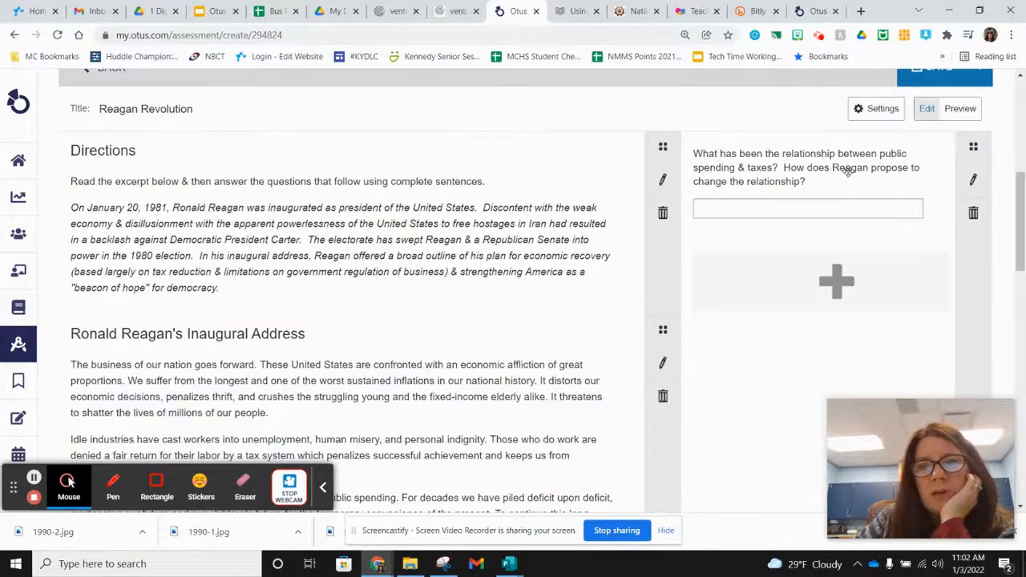
Move the "putting America back to work" question into the 30% column, below the public spending & taxes question
scroll(405, 337, "down", 8)
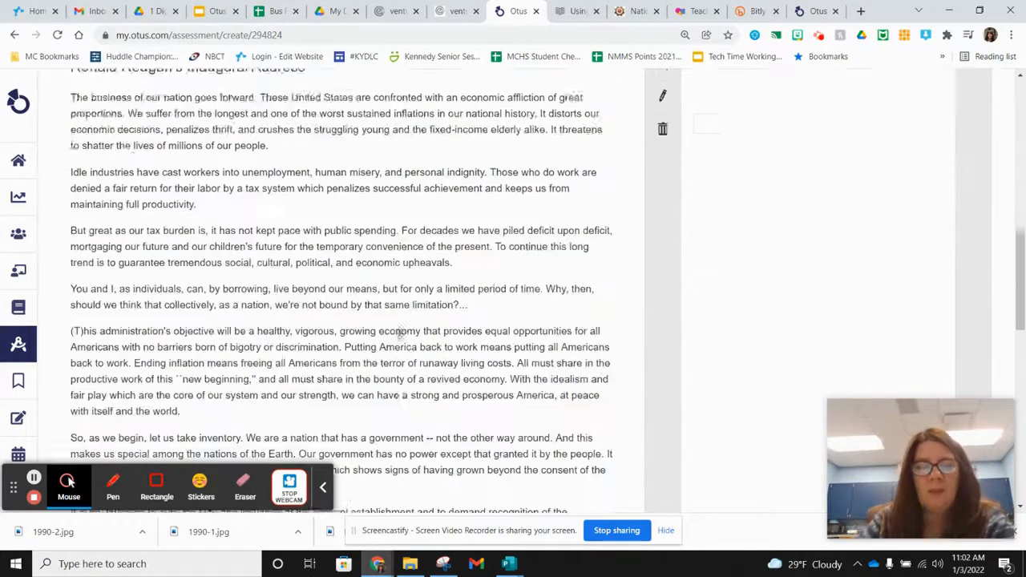
scroll(405, 330, "down", 4)
scroll(526, 328, "up", 2)
left_click_drag(659, 288, 828, 265)
scroll(788, 290, "up", 1)
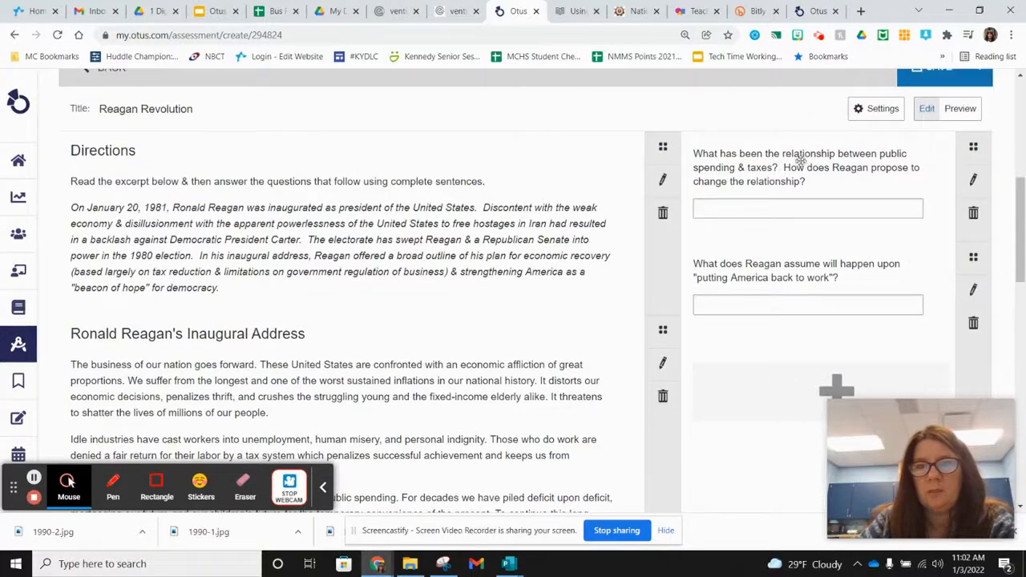
Try to move the historic truth essay question from beneath the passage into the 30% column
scroll(427, 342, "down", 1)
scroll(427, 343, "down", 10)
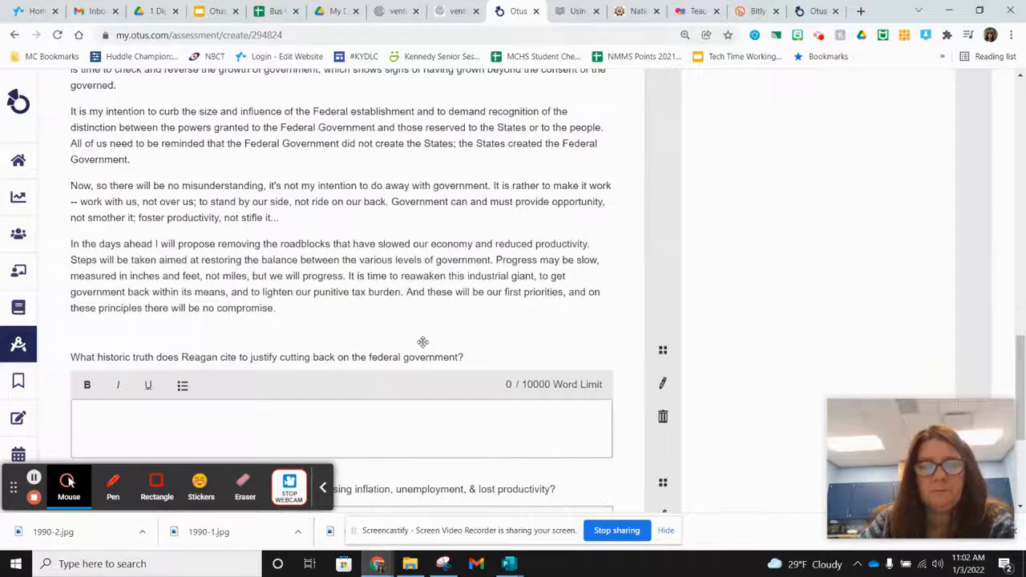
scroll(506, 324, "up", 2)
left_click_drag(662, 282, 818, 266)
scroll(819, 267, "up", 2)
middle_click(819, 266)
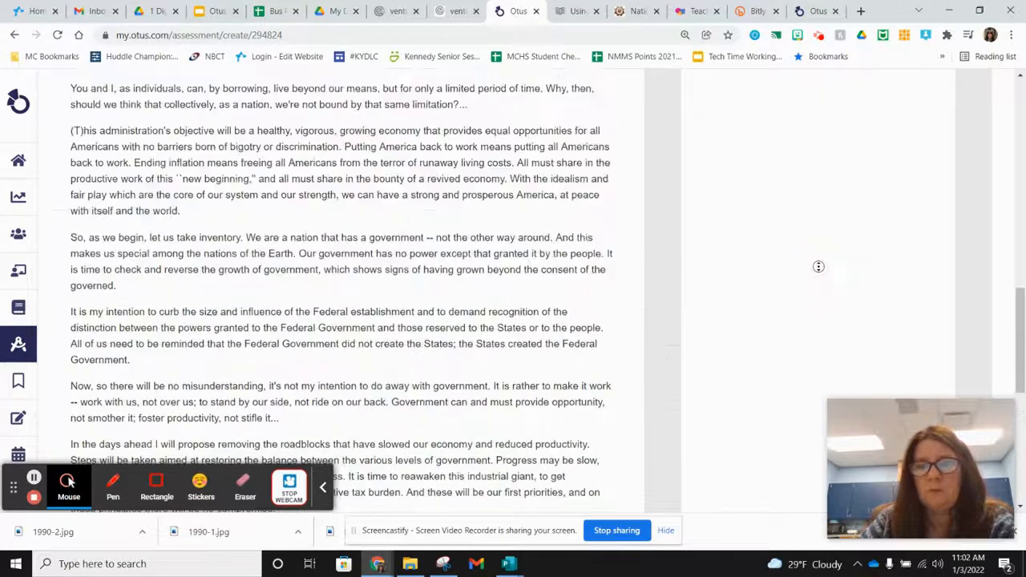
scroll(564, 375, "down", 6)
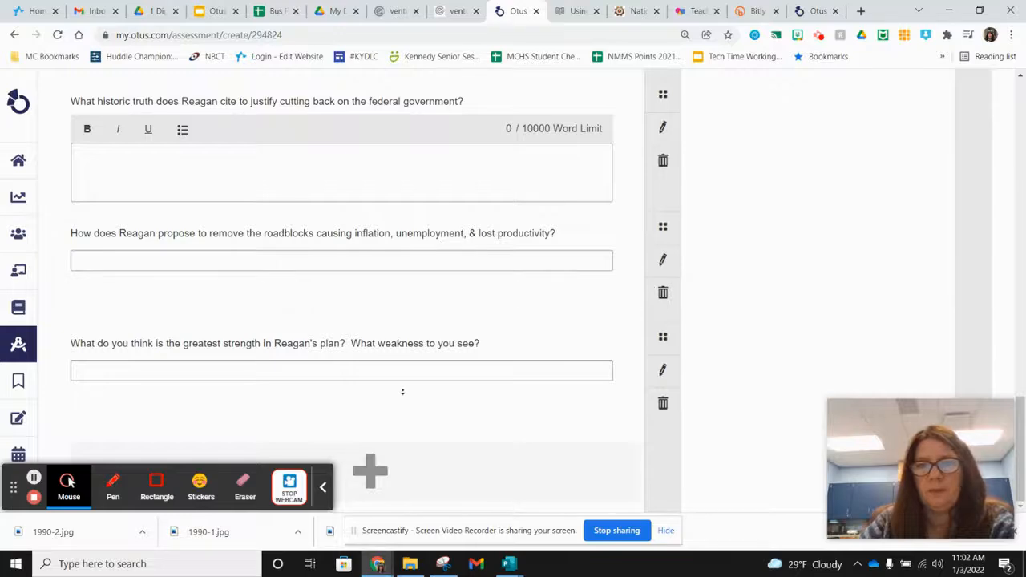
scroll(152, 144, "up", 15)
scroll(539, 127, "up", 2)
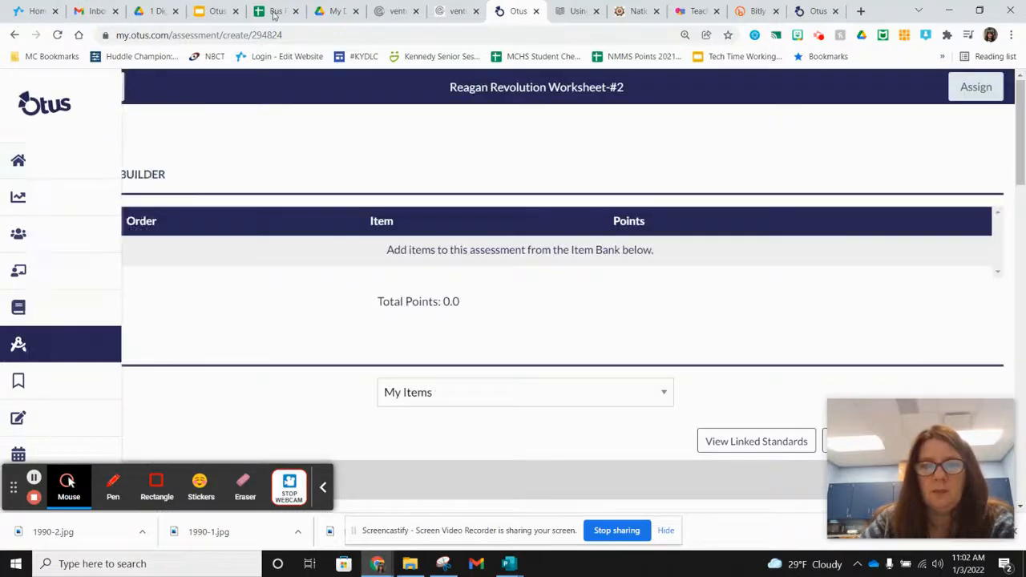
Place the historic truth essay question below the "putting America back to work" question in the 30% column
left_click_drag(1021, 151, 1023, 457)
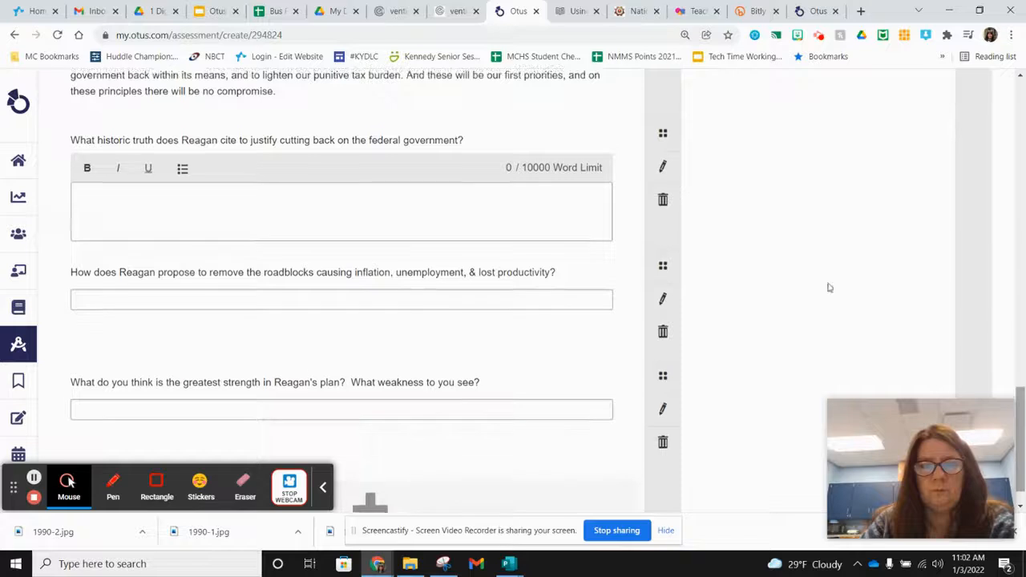
left_click(666, 134)
left_click_drag(705, 140, 855, 138)
Move the roadblocks question and the greatest strength question into the 30% column, in that order below the historic truth essay question
scroll(564, 258, "down", 5)
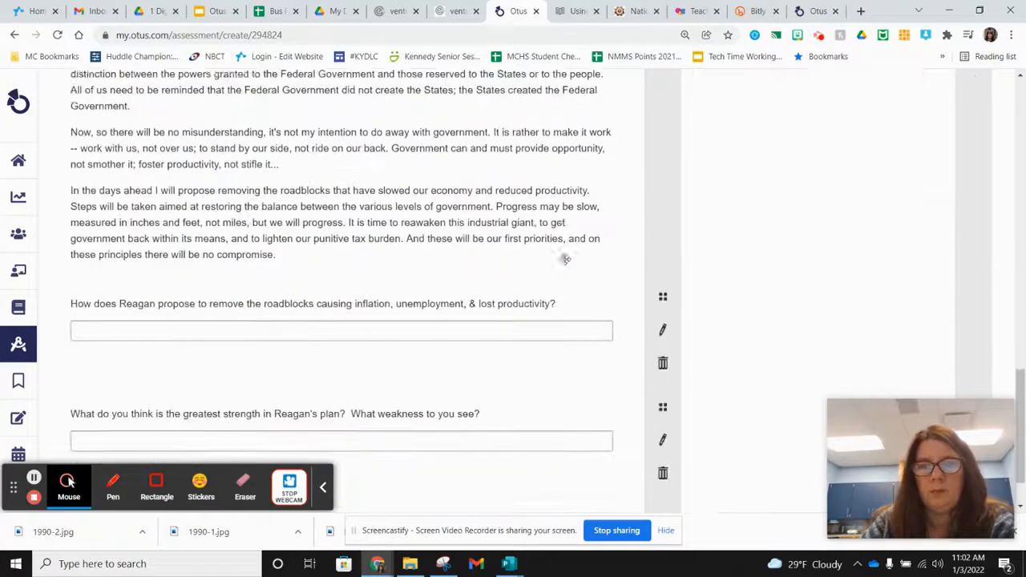
left_click_drag(662, 230, 832, 200)
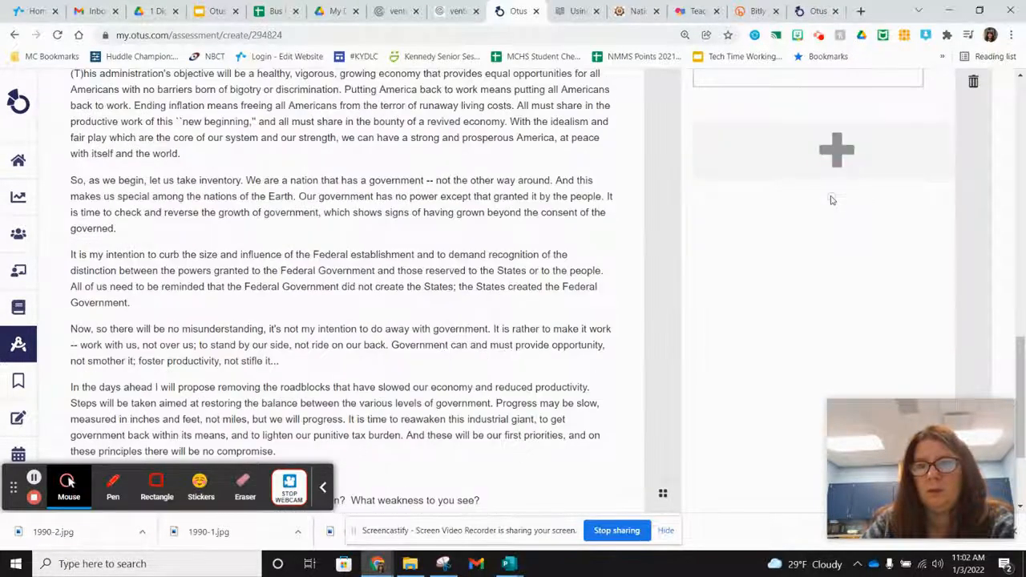
scroll(551, 277, "down", 3)
left_click_drag(665, 337, 870, 219)
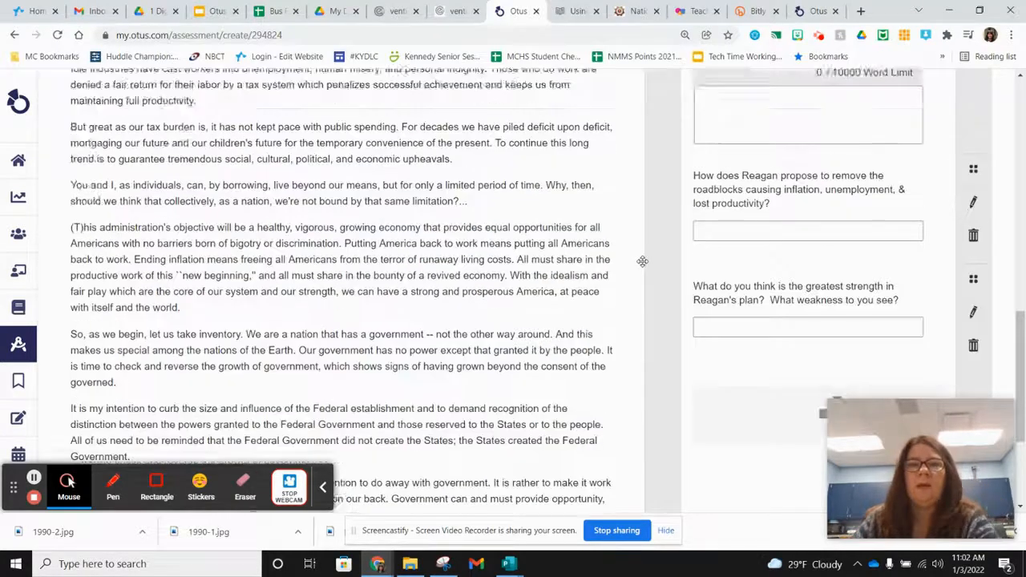
scroll(641, 260, "up", 3)
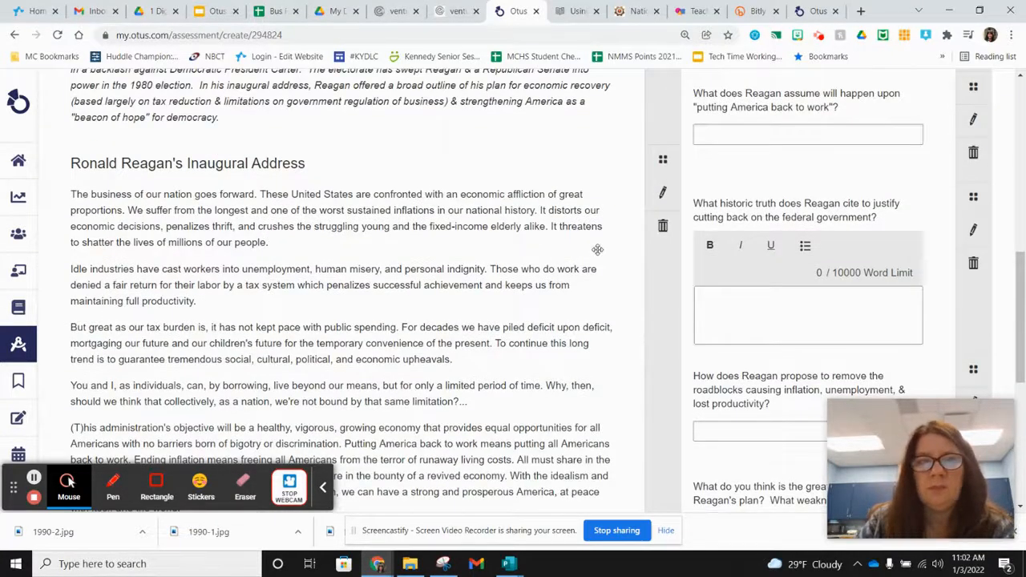
Preview the two-column "Reagan Revolution" item and examine how the passage and the questions are laid out for students
scroll(597, 249, "up", 2)
scroll(392, 321, "down", 1)
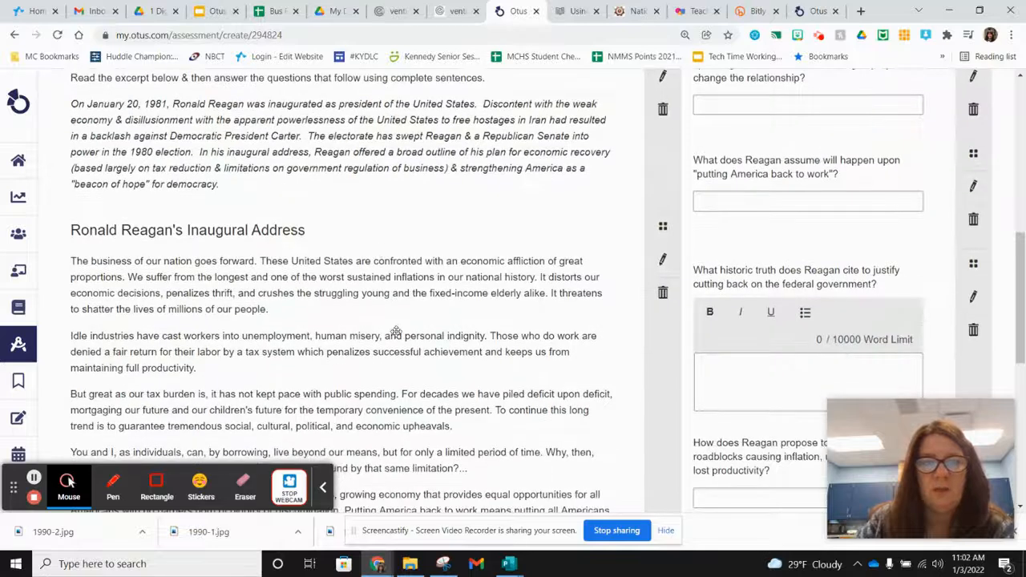
scroll(595, 274, "up", 1)
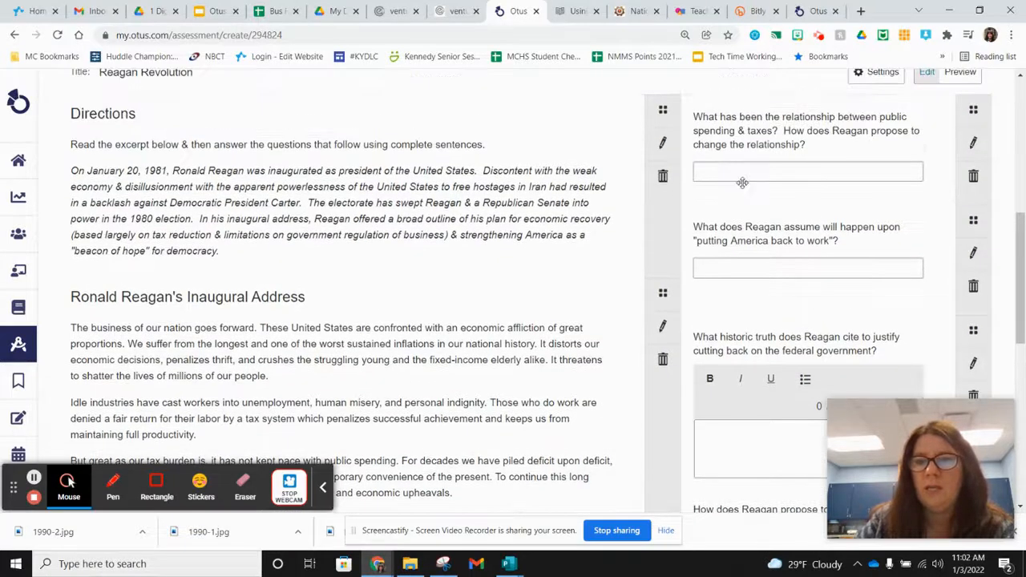
scroll(615, 211, "up", 1)
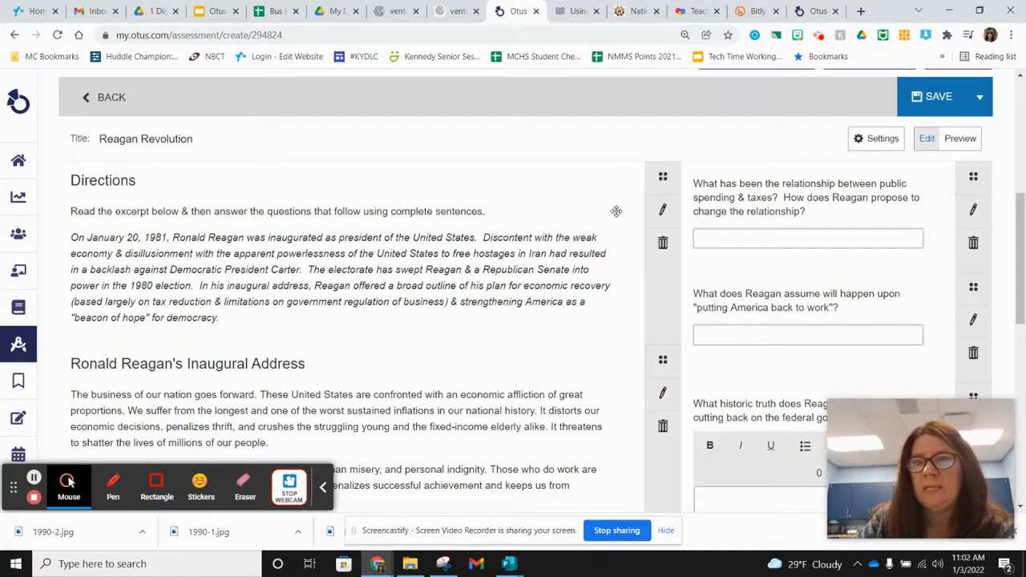
left_click(957, 141)
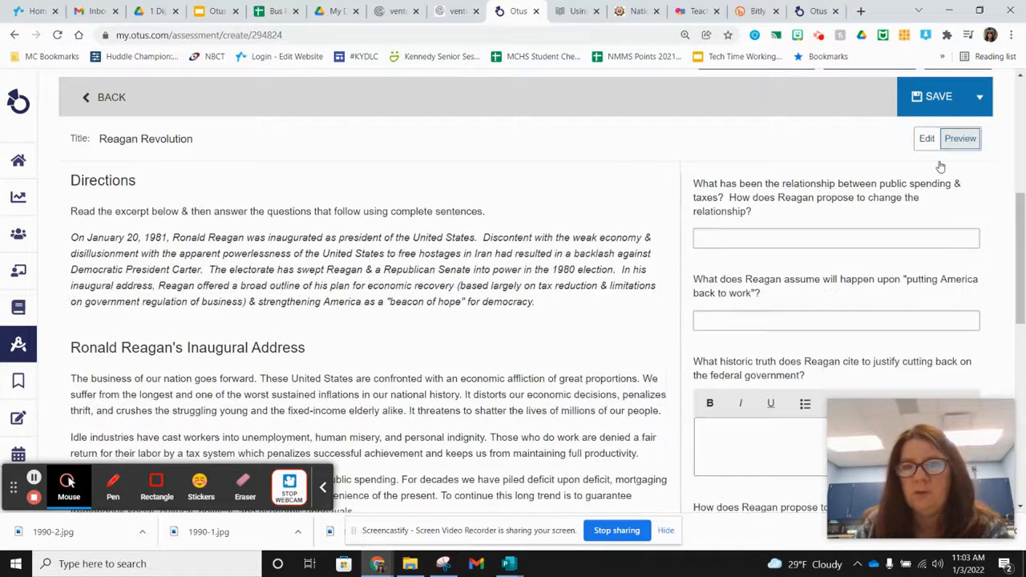
scroll(411, 261, "down", 1)
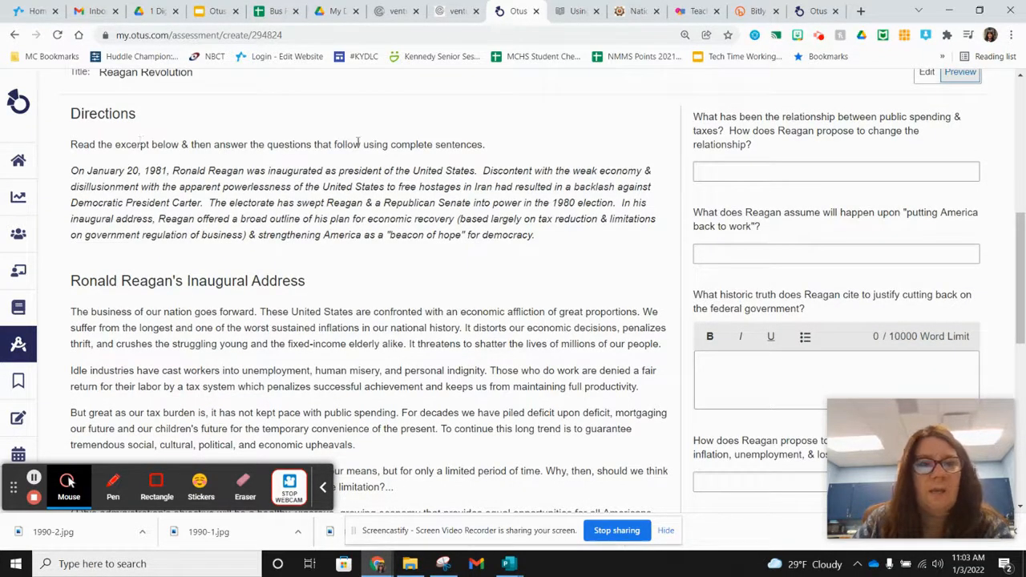
scroll(404, 356, "down", 1)
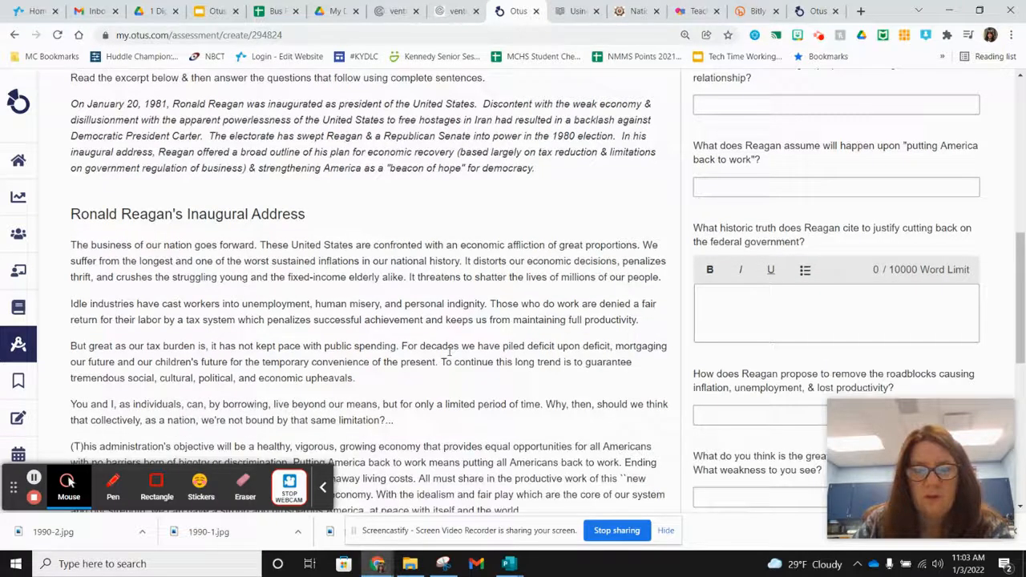
scroll(453, 353, "up", 1)
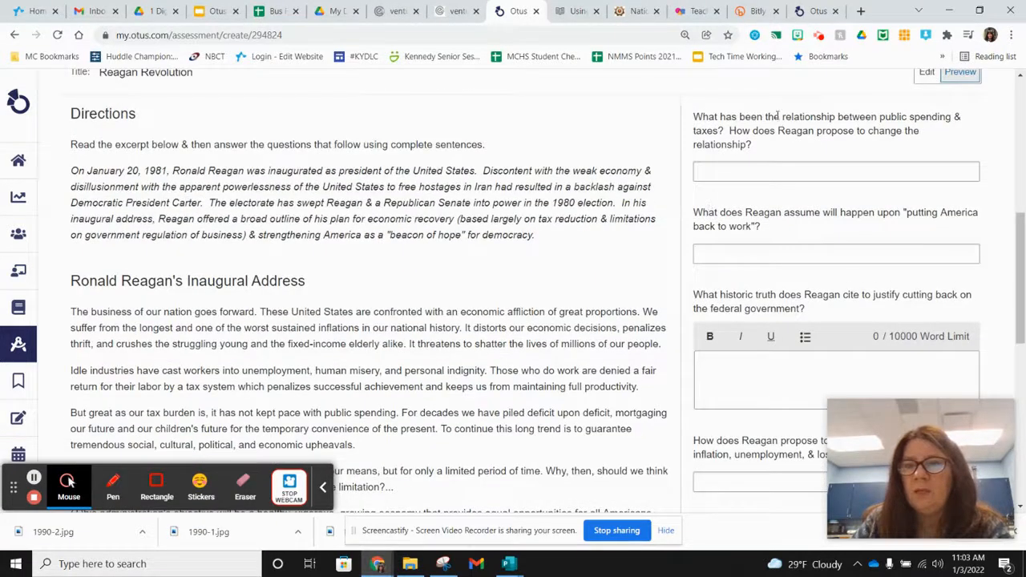
Test the public spending & taxes question with the trial answer "type the answer here", look through the previewed item, and clear the answer
left_click(709, 171)
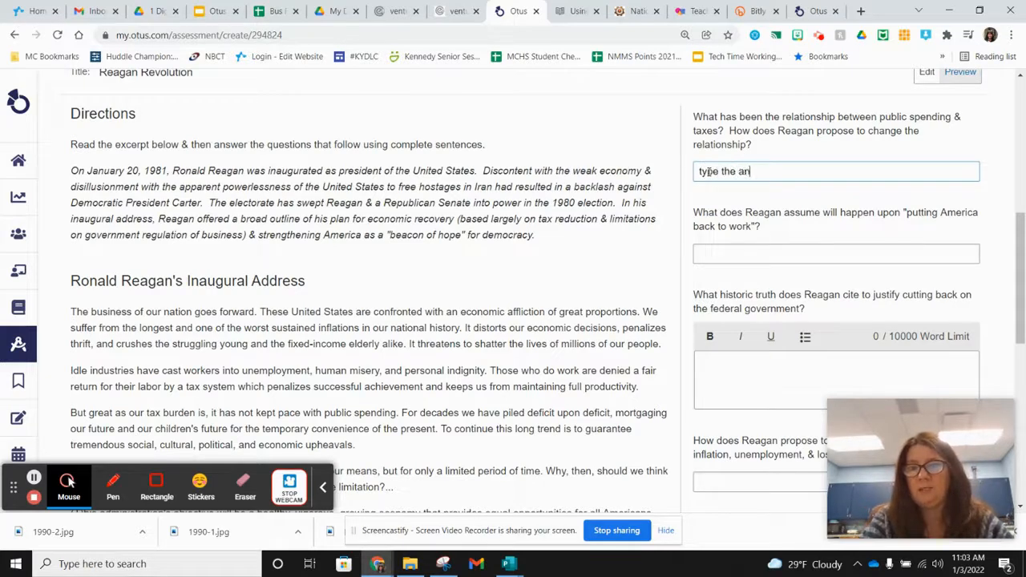
type("wer here")
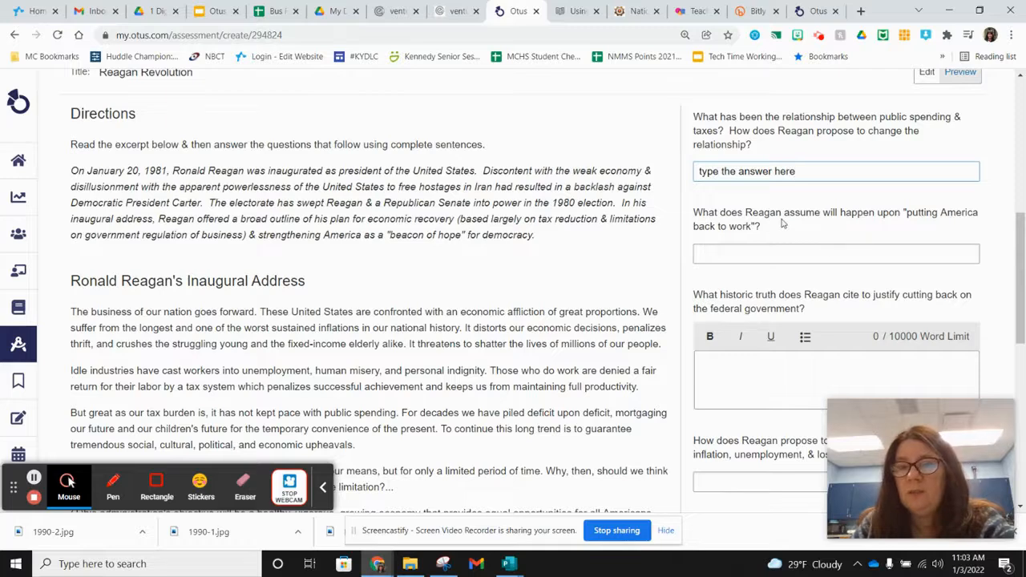
scroll(783, 224, "down", 2)
scroll(232, 258, "down", 5)
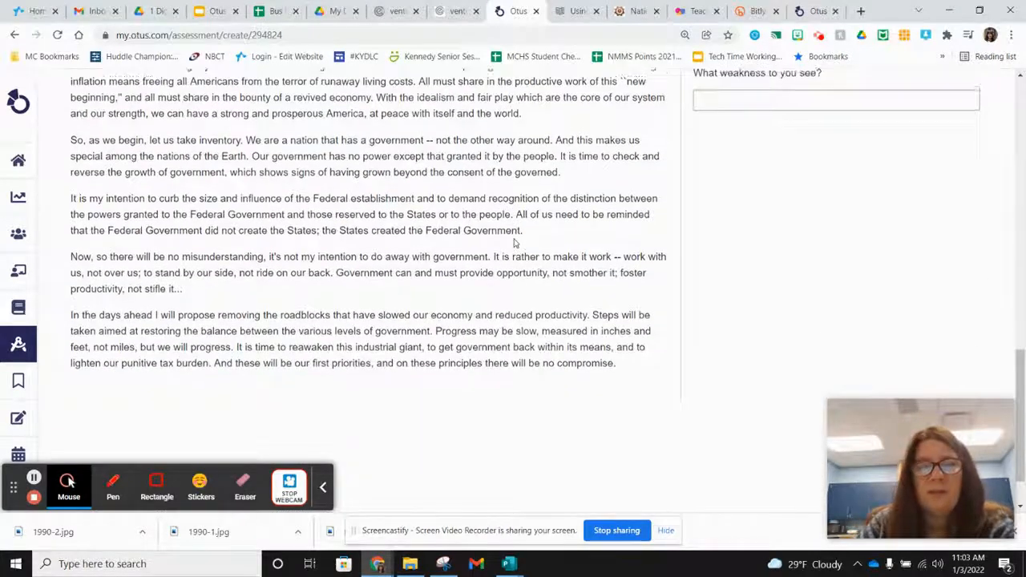
scroll(514, 239, "up", 1)
scroll(705, 201, "up", 6)
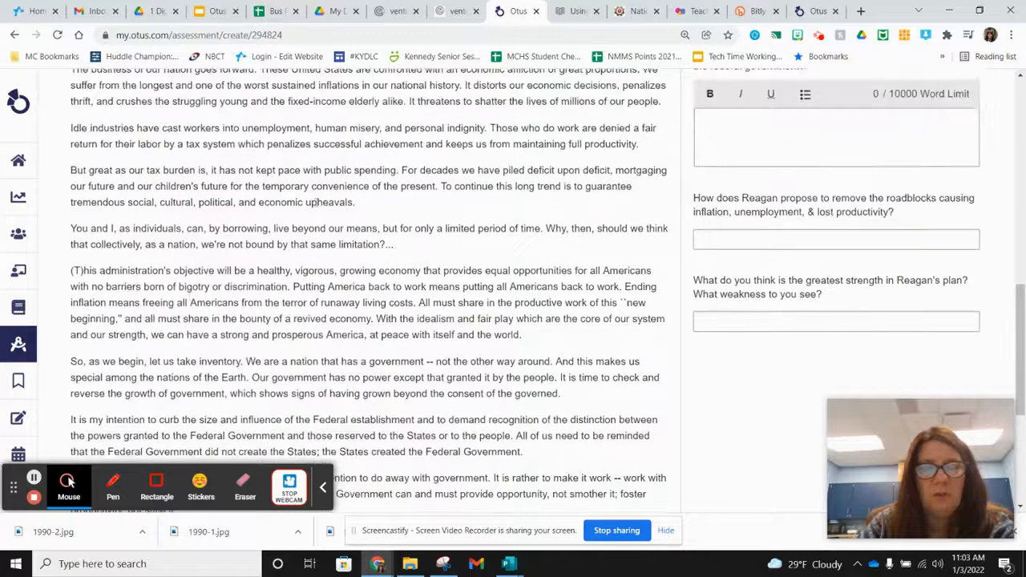
scroll(737, 172, "up", 1)
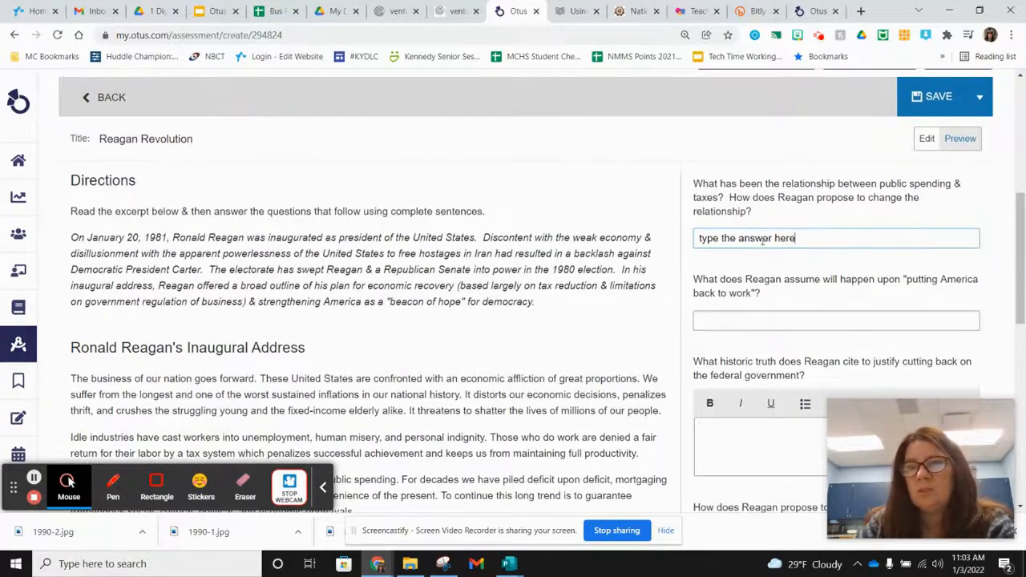
left_click_drag(797, 239, 699, 239)
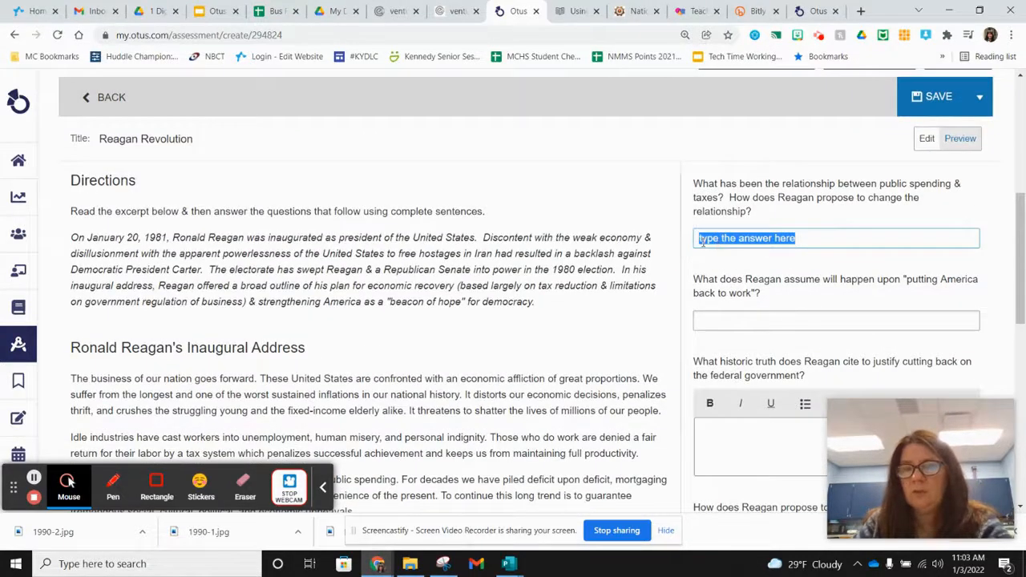
key("BackSpace")
Save the "Reagan Revolution" item, and save and exit the "Reagan Revolution Worksheet-#2" assessment
left_click(936, 98)
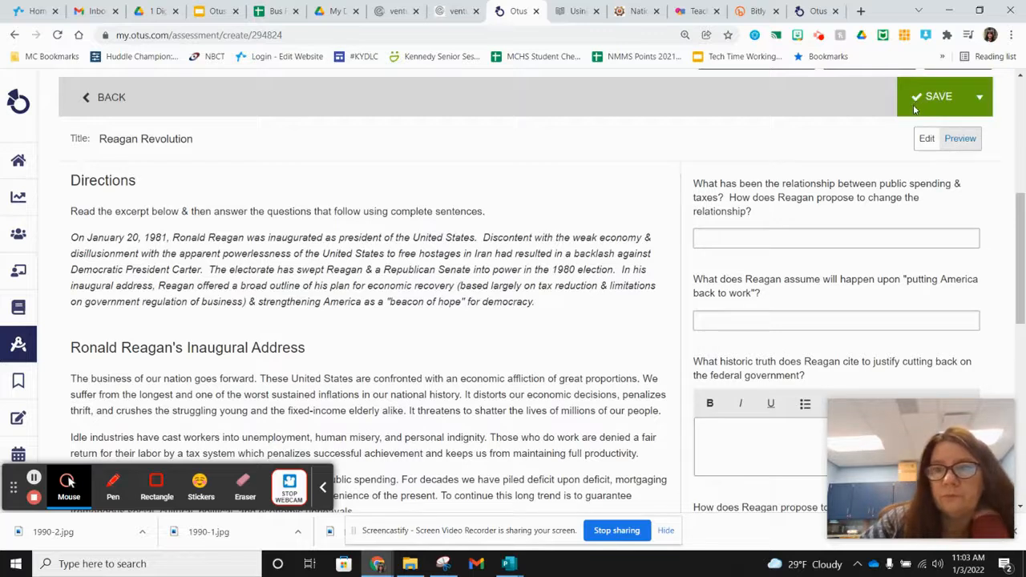
scroll(617, 210, "up", 3)
scroll(617, 210, "up", 1)
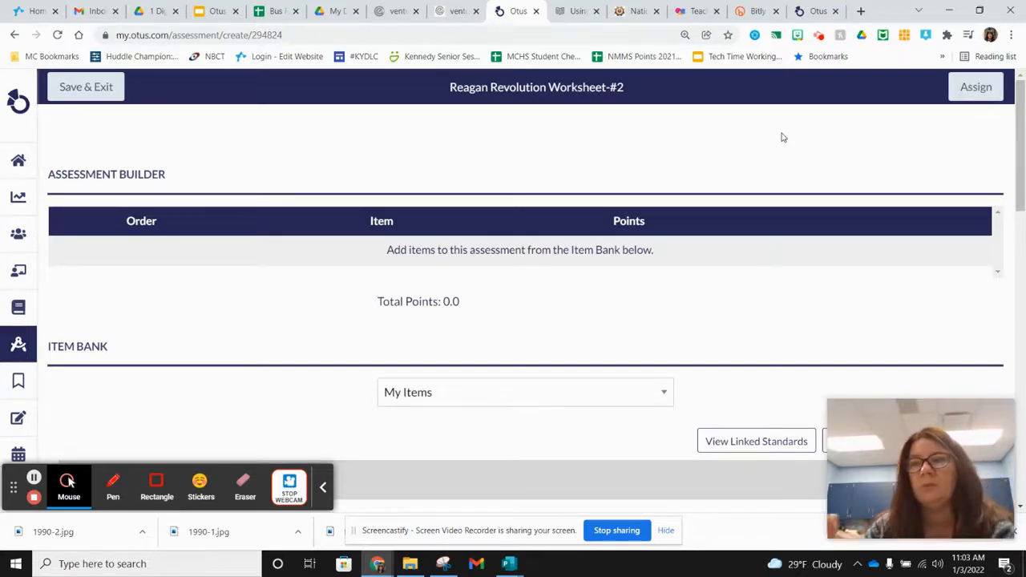
left_click(103, 88)
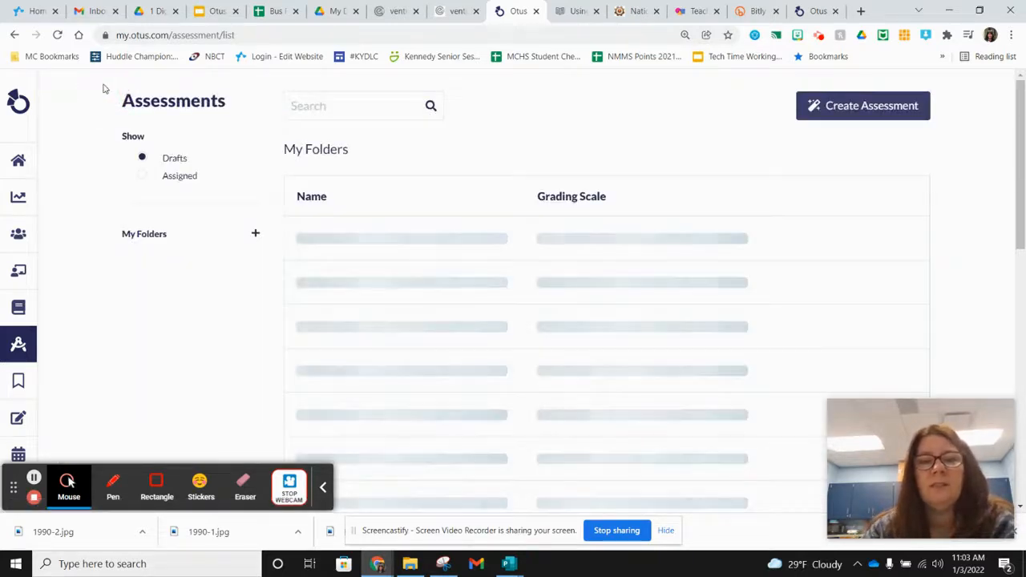